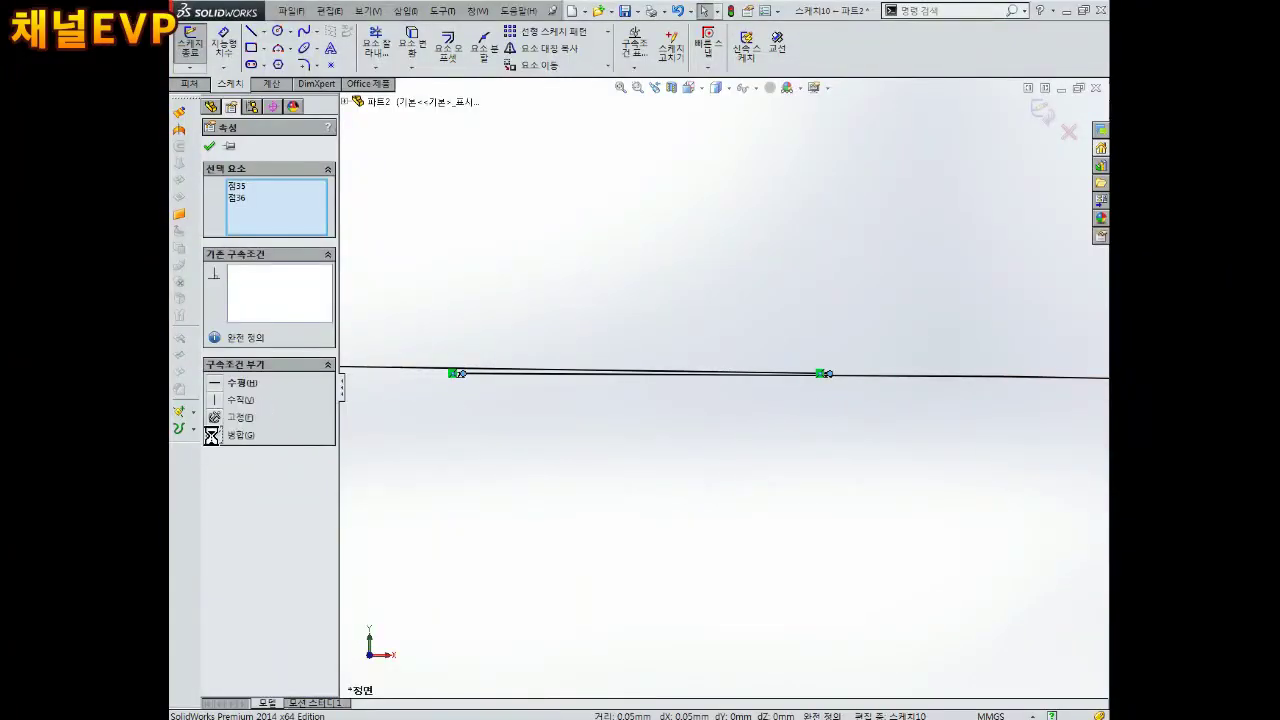
Dismiss the merge error message on the bracket sketch.
{"action": "left_click", "coordinate": [731, 368]}
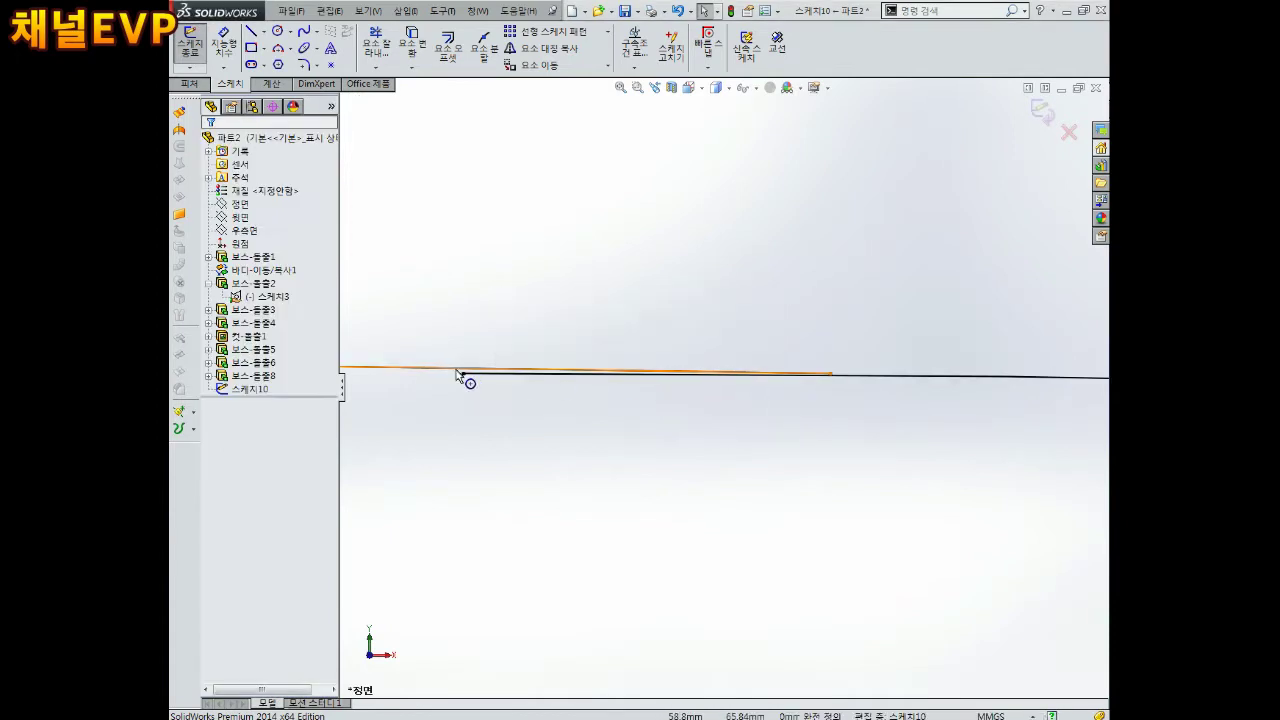
{"action": "scroll", "coordinate": [757, 425], "scroll_direction": "down", "scroll_amount": 2}
{"action": "scroll", "coordinate": [772, 462], "scroll_direction": "down", "scroll_amount": 3}
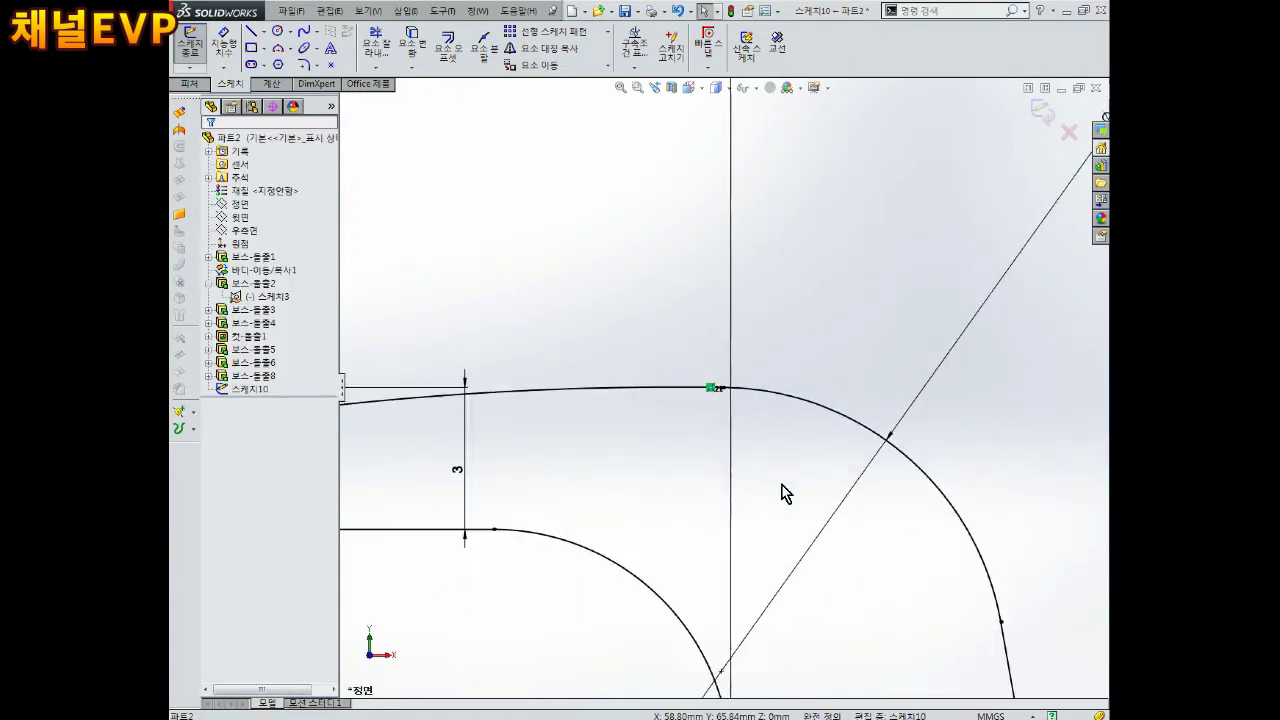
{"action": "scroll", "coordinate": [785, 493], "scroll_direction": "down", "scroll_amount": 3}
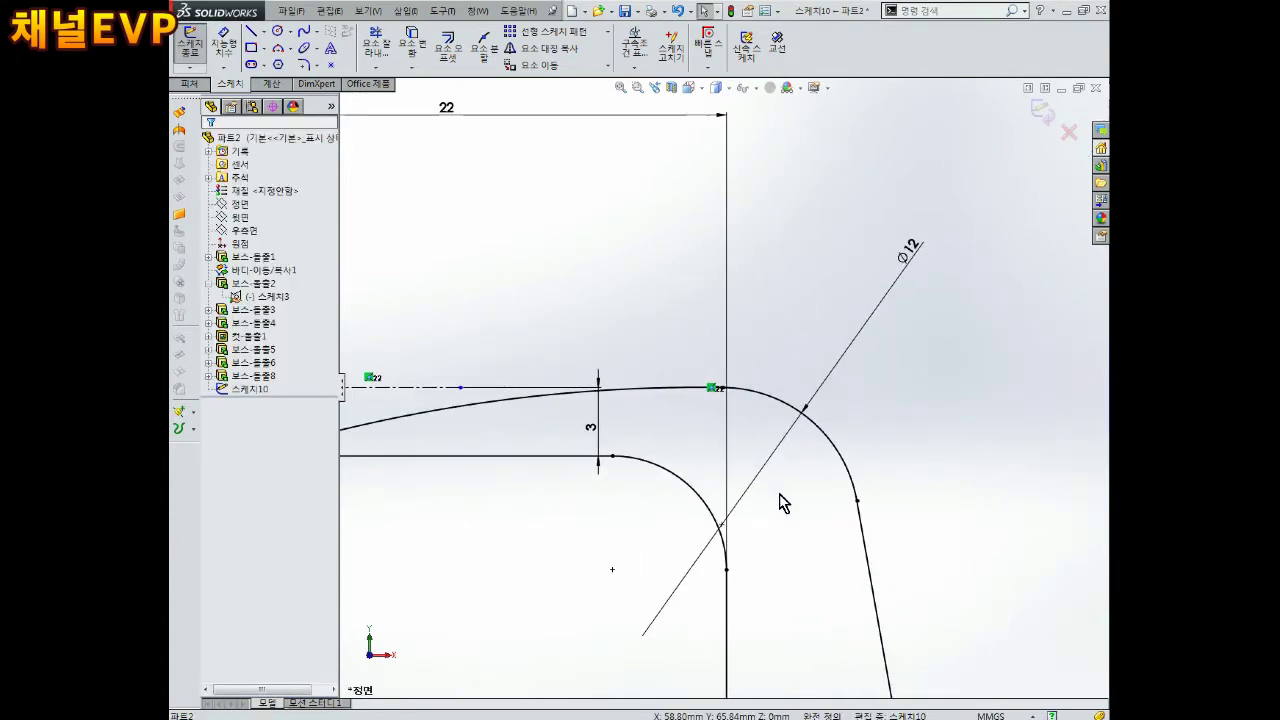
{"action": "scroll", "coordinate": [783, 503], "scroll_direction": "up", "scroll_amount": 3}
{"action": "scroll", "coordinate": [630, 420], "scroll_direction": "down", "scroll_amount": 3}
Delete the long upper arc and its dimension, then join its endpoint to the left arc's end.
{"action": "left_click", "coordinate": [608, 382]}
{"action": "key", "text": "Delete"}
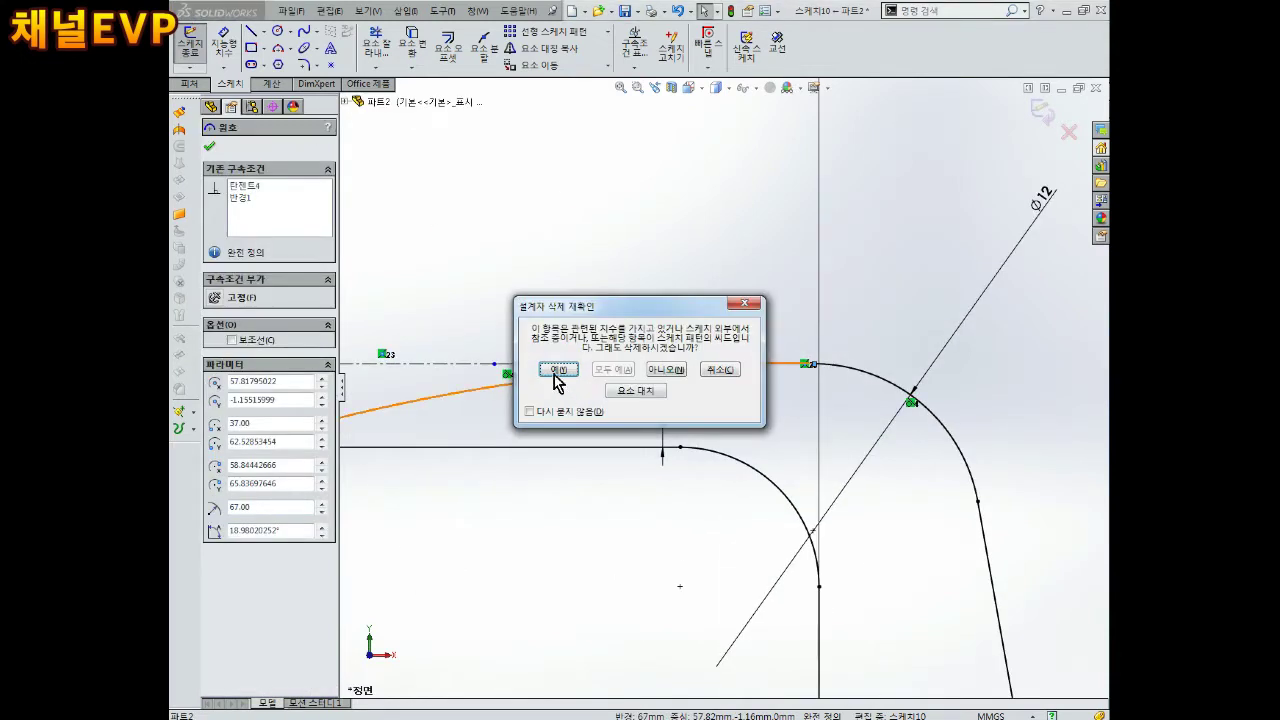
{"action": "left_click", "coordinate": [557, 369]}
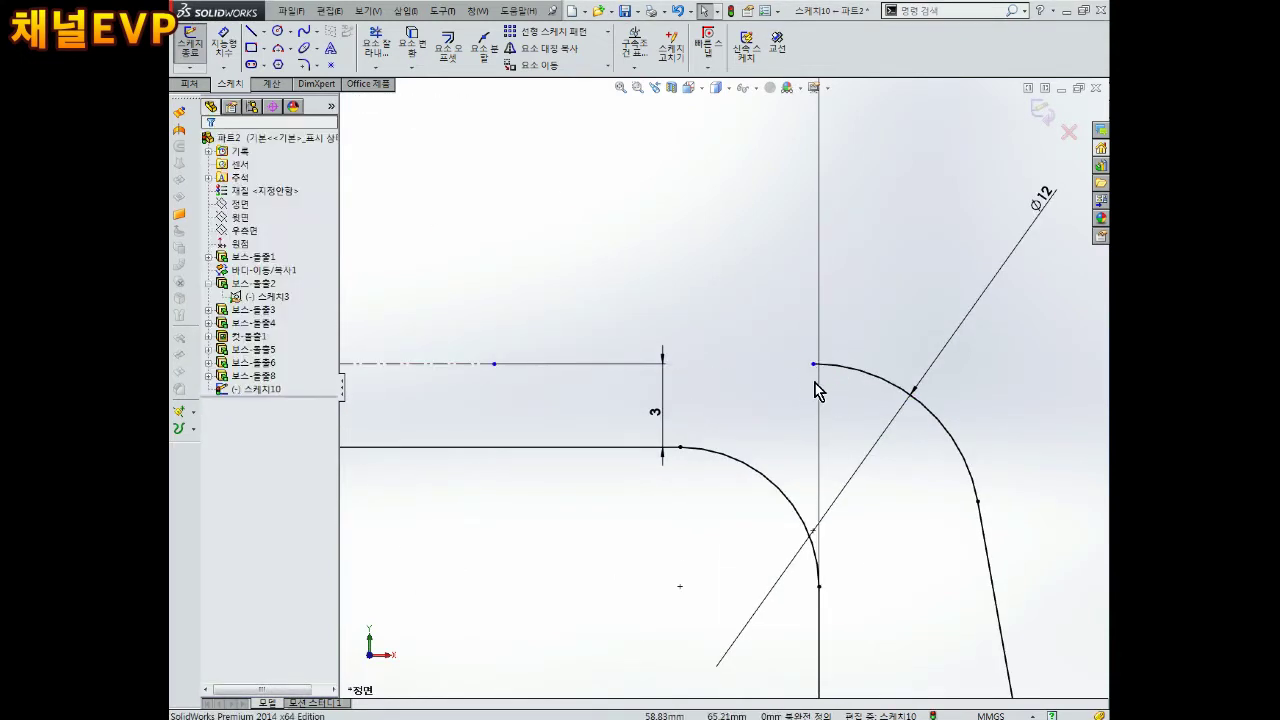
{"action": "left_click_drag", "start_coordinate": [813, 364], "coordinate": [665, 430]}
{"action": "scroll", "coordinate": [723, 386], "scroll_direction": "up", "scroll_amount": 3}
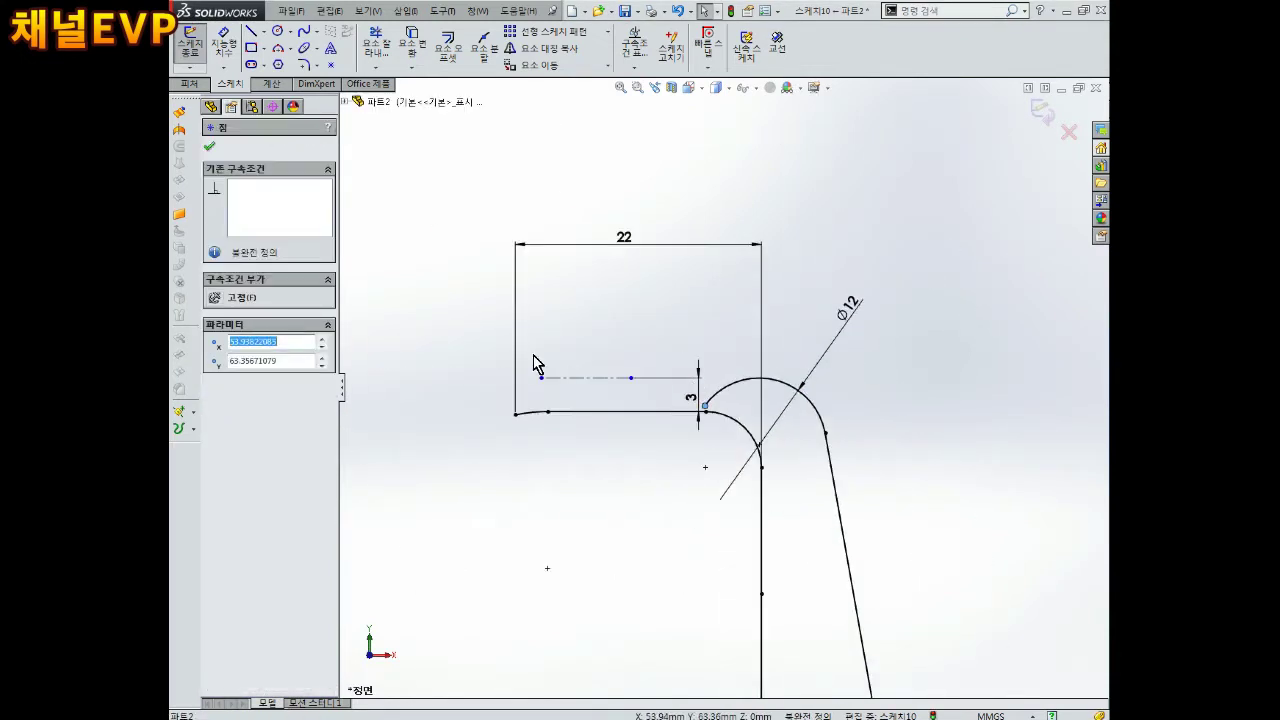
Draw a three-point arc from the left line end across the top of the profile.
{"action": "left_click", "coordinate": [289, 50]}
{"action": "left_click", "coordinate": [295, 86]}
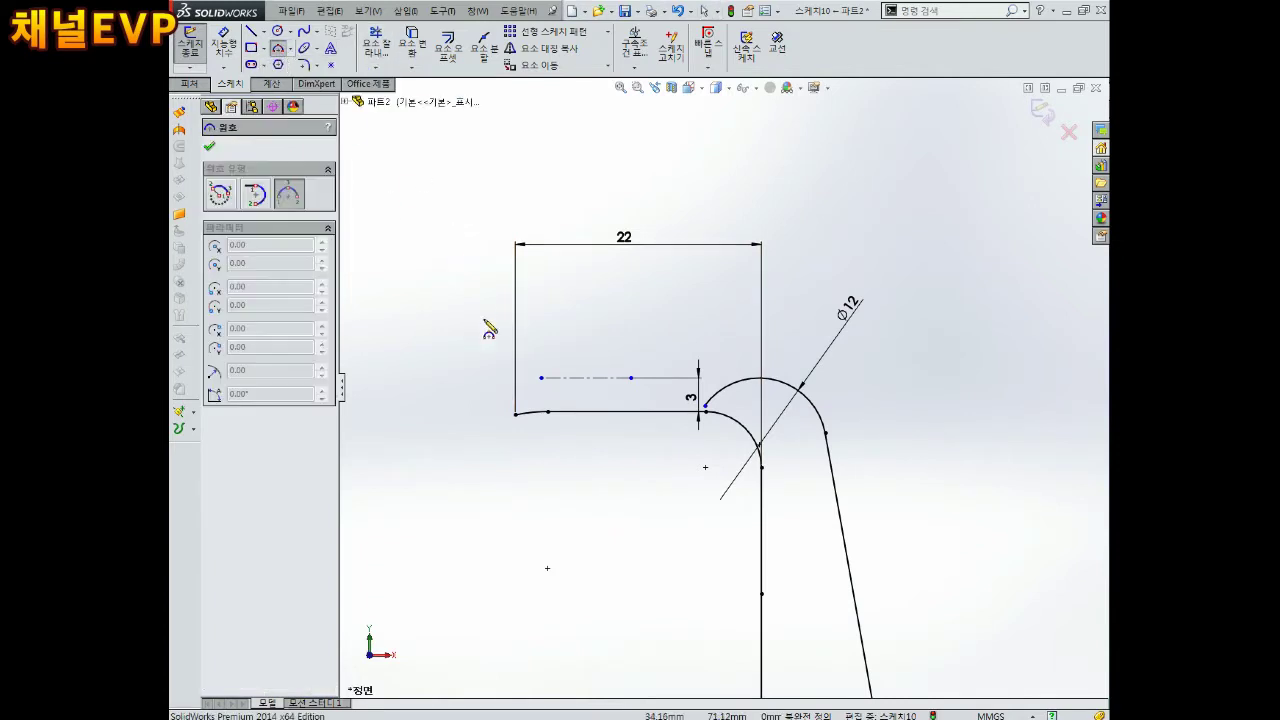
{"action": "scroll", "coordinate": [490, 330], "scroll_direction": "down", "scroll_amount": 2}
{"action": "left_click", "coordinate": [553, 459]}
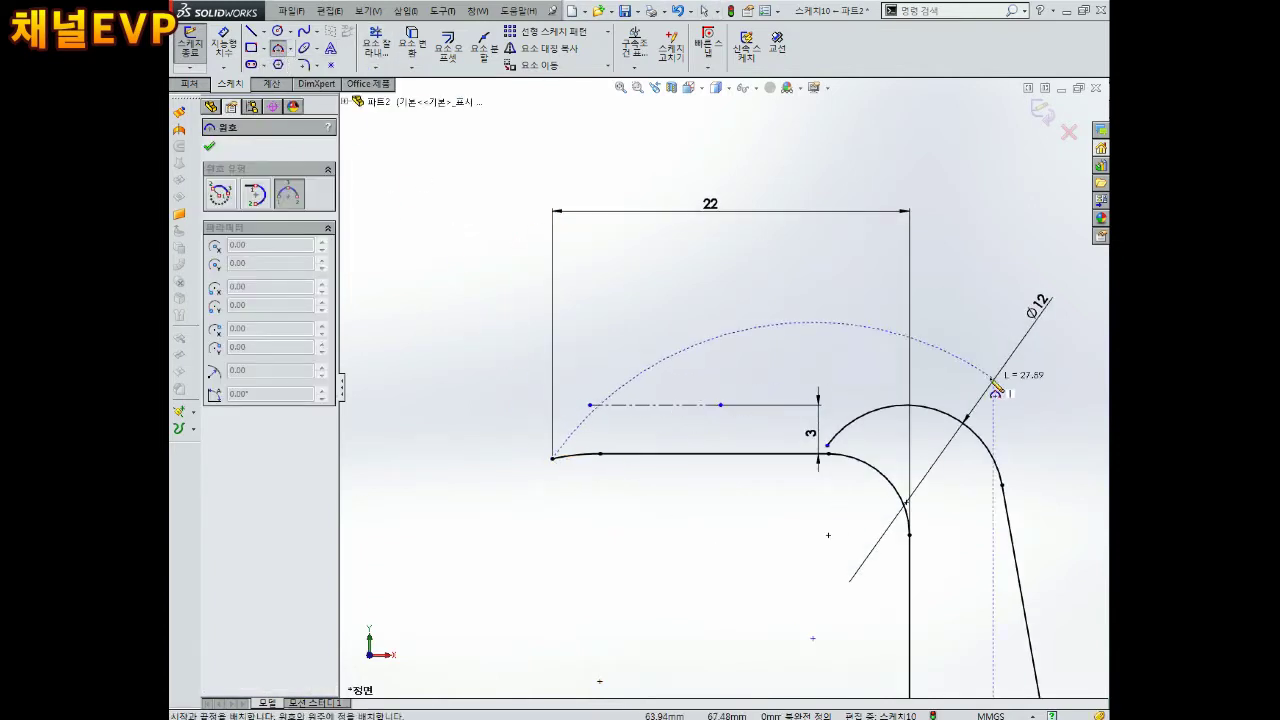
{"action": "left_click", "coordinate": [1016, 404]}
{"action": "left_click", "coordinate": [829, 363]}
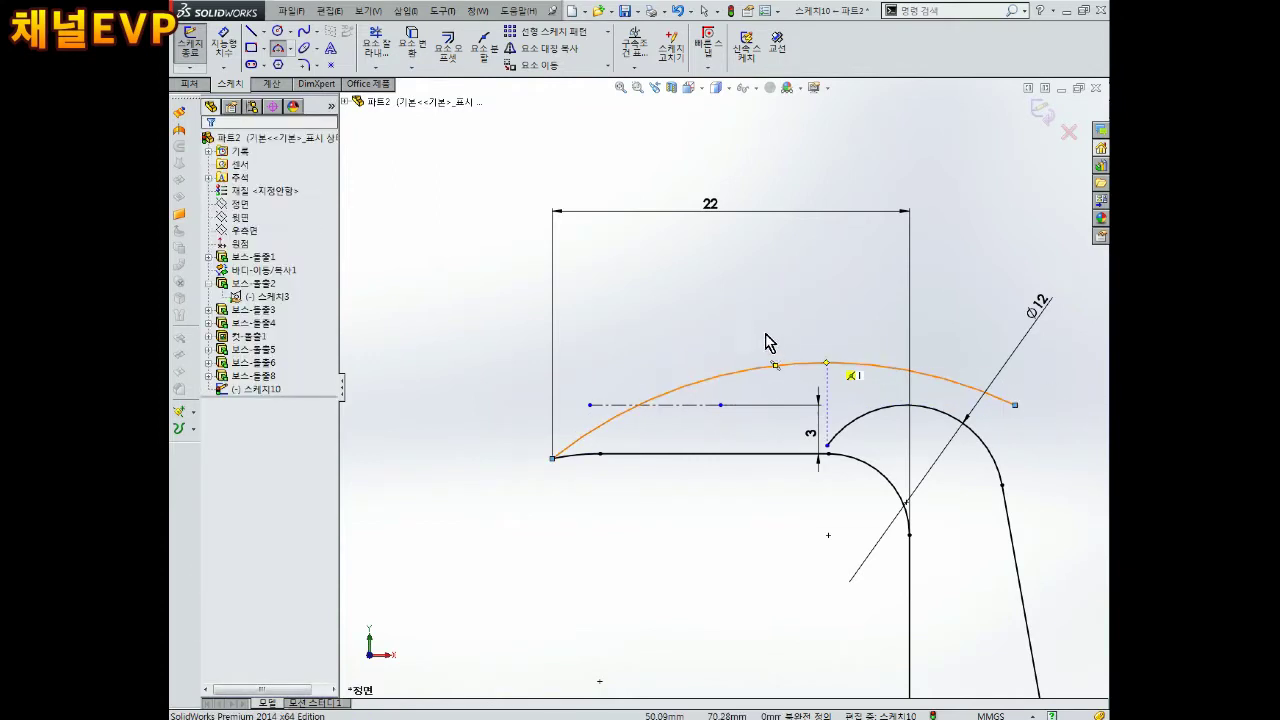
{"action": "right_click_drag", "start_coordinate": [760, 275], "coordinate": [760, 240]}
{"action": "key", "text": "Escape"}
Make the new upper arc tangent to the Ø12 arc.
{"action": "left_click", "coordinate": [903, 407]}
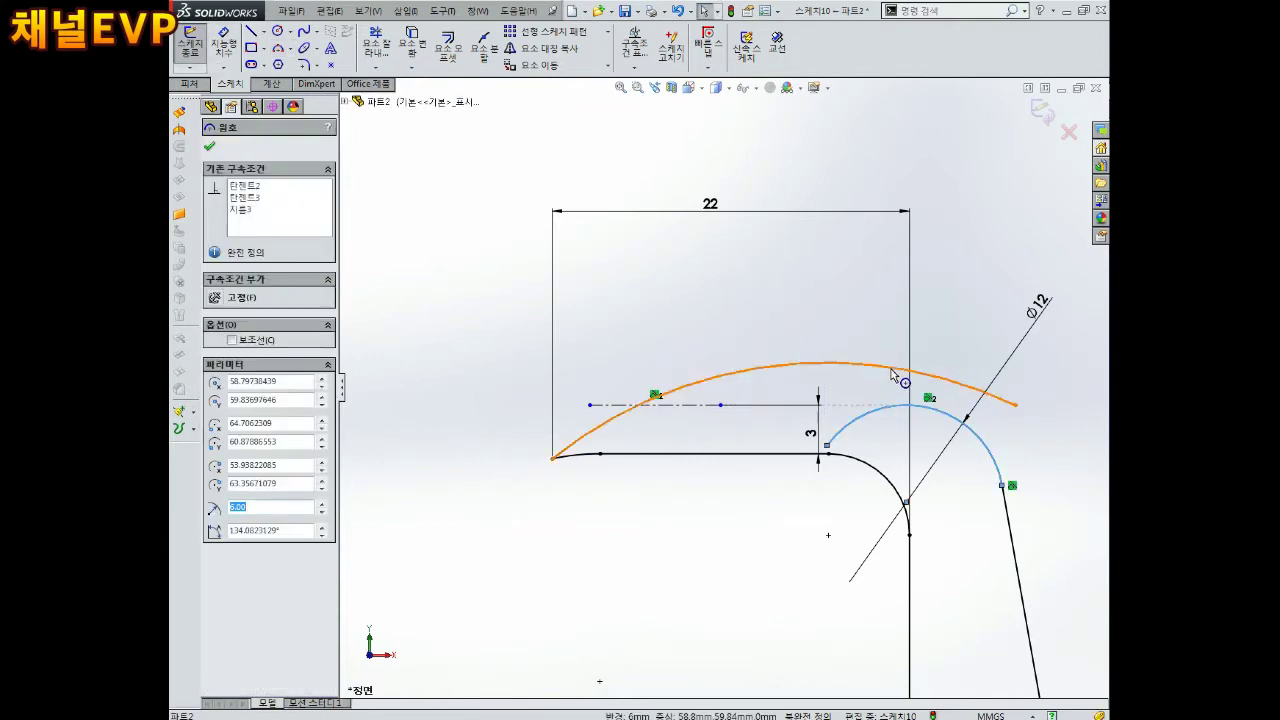
{"action": "left_click", "coordinate": [885, 366], "text": "ctrl"}
{"action": "left_click", "coordinate": [215, 401]}
{"action": "left_click", "coordinate": [700, 356]}
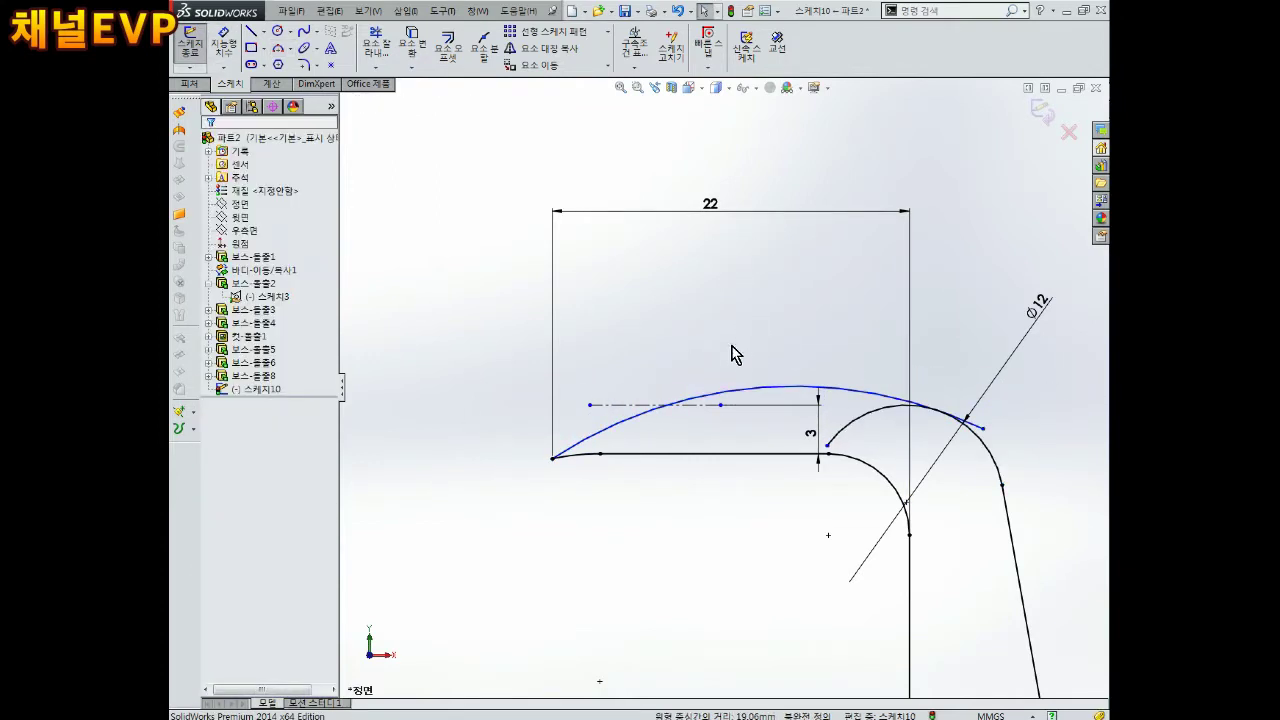
Dimension the new upper arc's radius to R67.
{"action": "right_click_drag", "start_coordinate": [733, 306], "coordinate": [733, 270]}
{"action": "left_click", "coordinate": [743, 392]}
{"action": "left_click", "coordinate": [675, 322]}
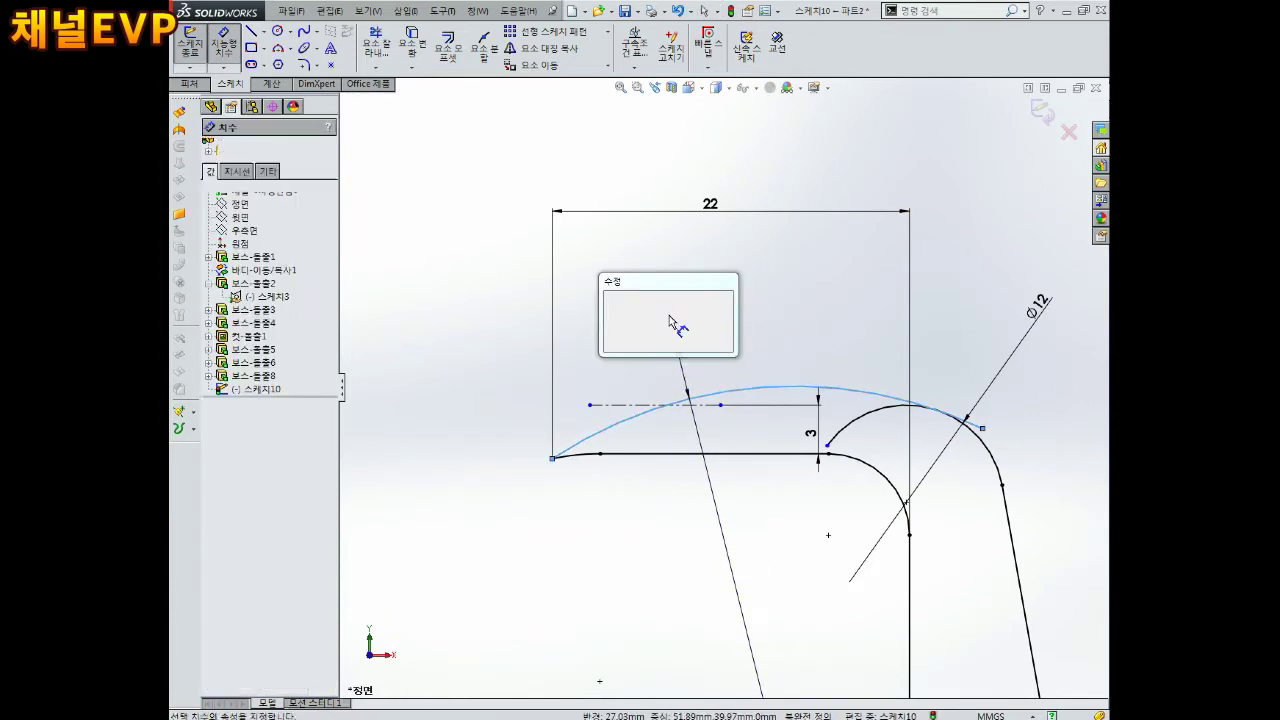
{"action": "type", "text": "67"}
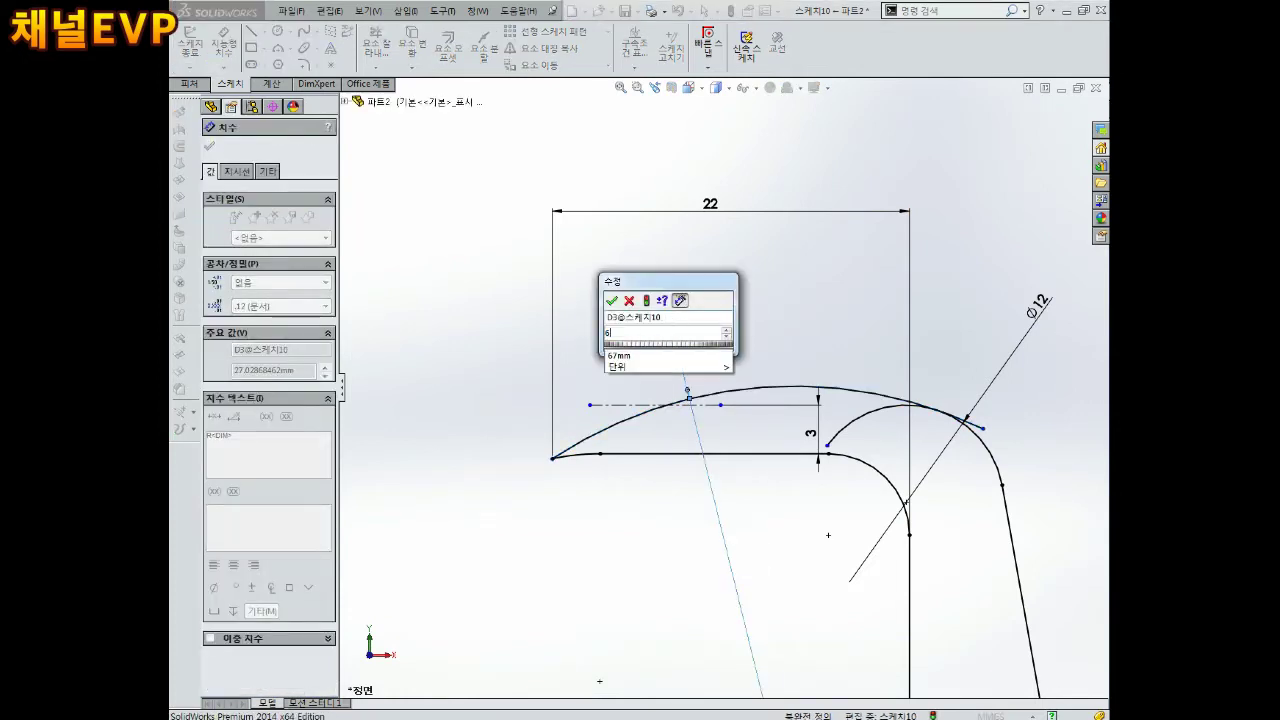
{"action": "key", "text": "Return"}
{"action": "key", "text": "Escape"}
{"action": "scroll", "coordinate": [760, 461], "scroll_direction": "up", "scroll_amount": 3}
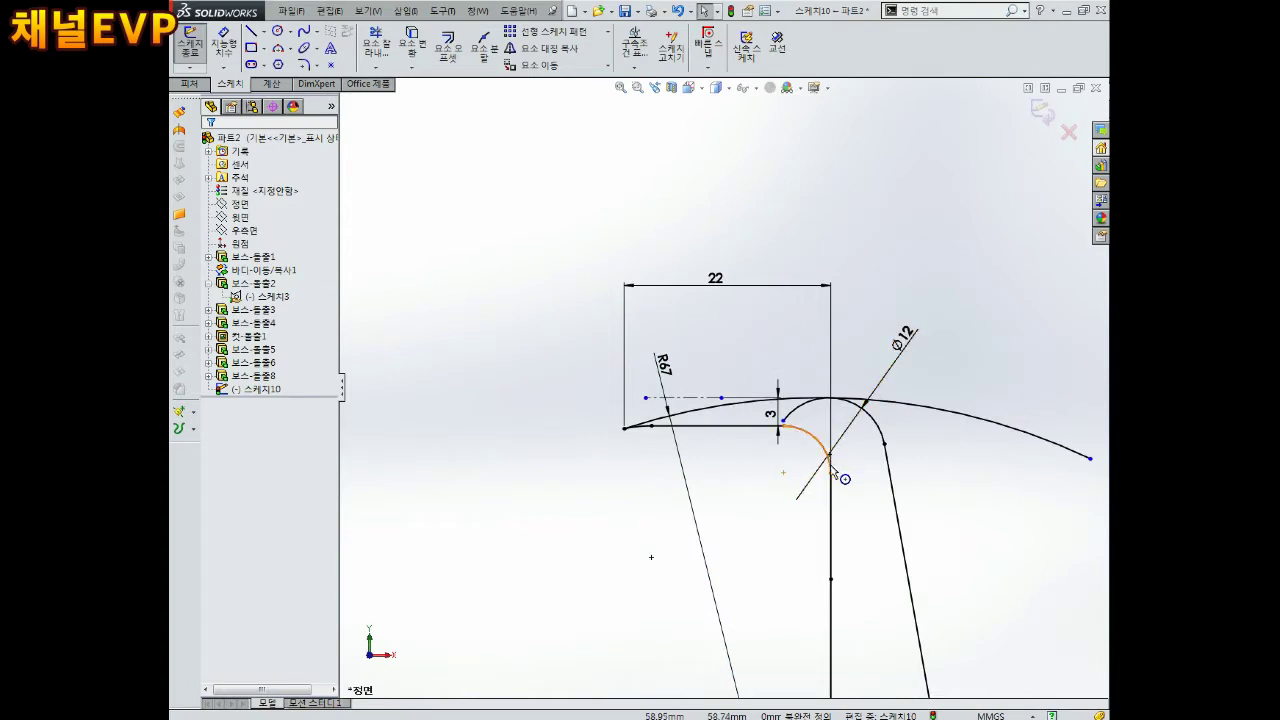
{"action": "scroll", "coordinate": [897, 434], "scroll_direction": "down", "scroll_amount": 2}
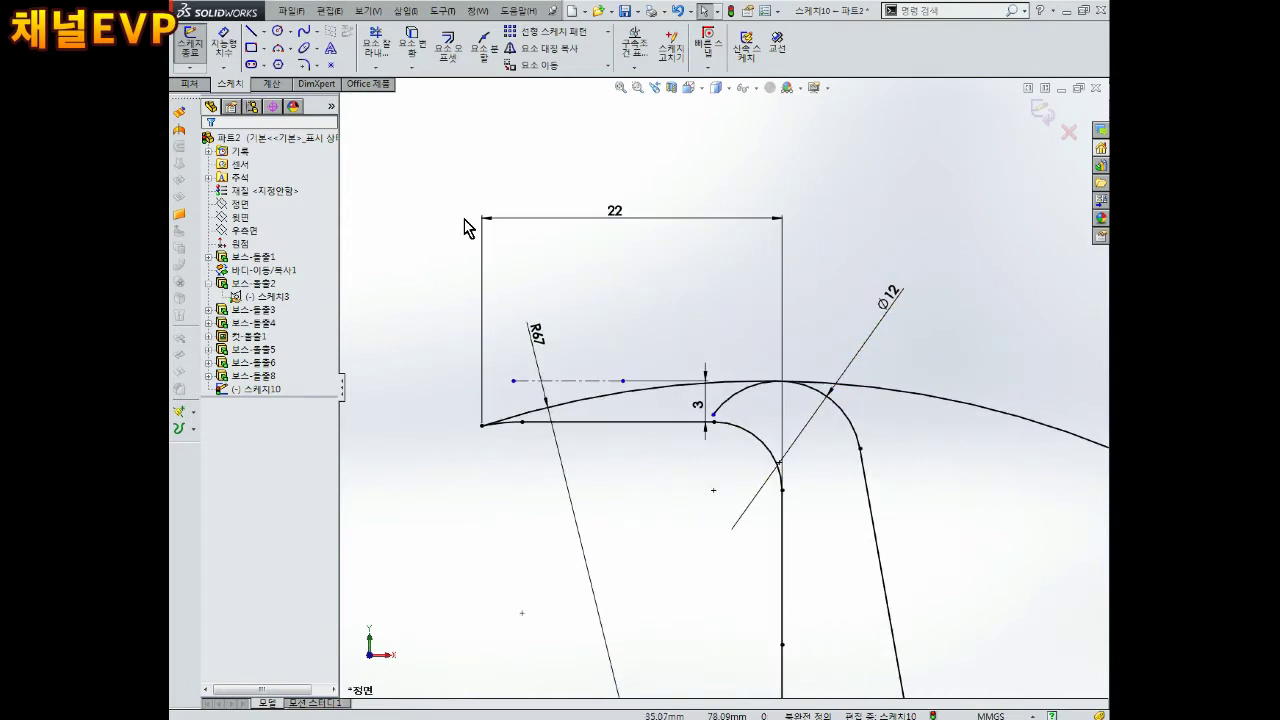
Trim away the overlapping arc piece.
{"action": "left_click", "coordinate": [378, 45]}
{"action": "scroll", "coordinate": [752, 387], "scroll_direction": "down", "scroll_amount": 3}
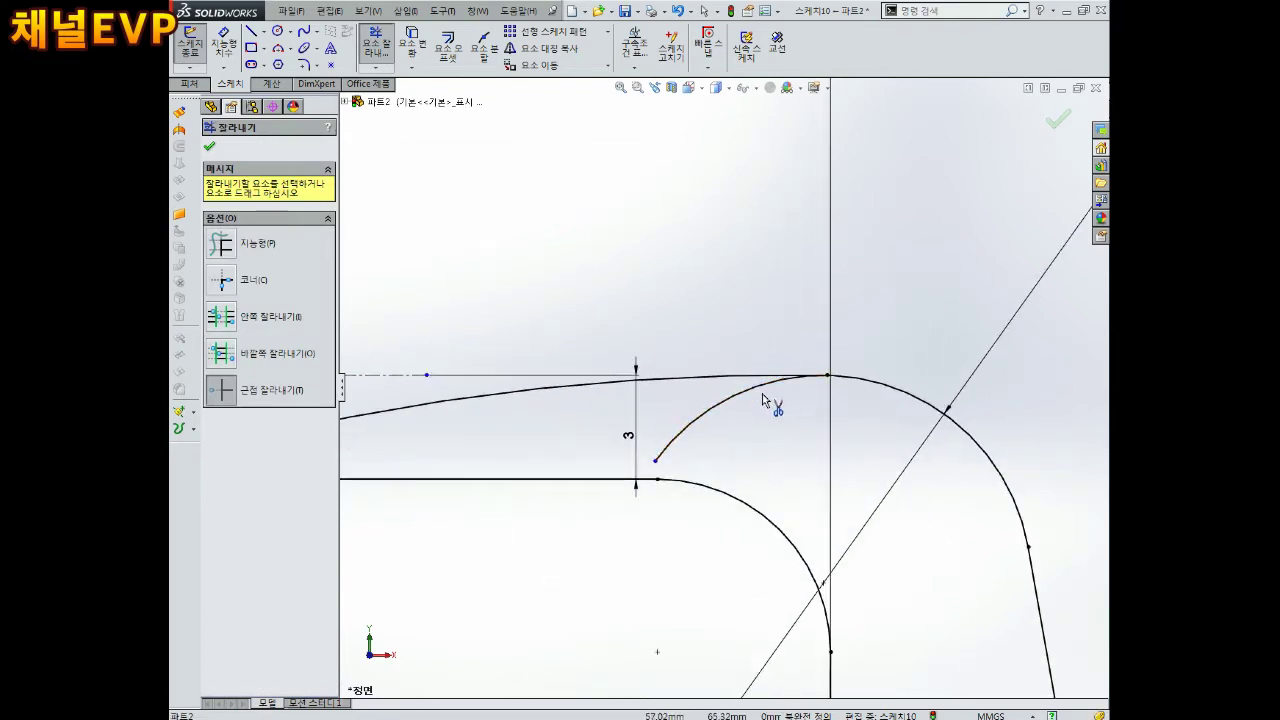
{"action": "left_click", "coordinate": [771, 385]}
{"action": "scroll", "coordinate": [868, 364], "scroll_direction": "down", "scroll_amount": 2}
{"action": "scroll", "coordinate": [803, 414], "scroll_direction": "down", "scroll_amount": 2}
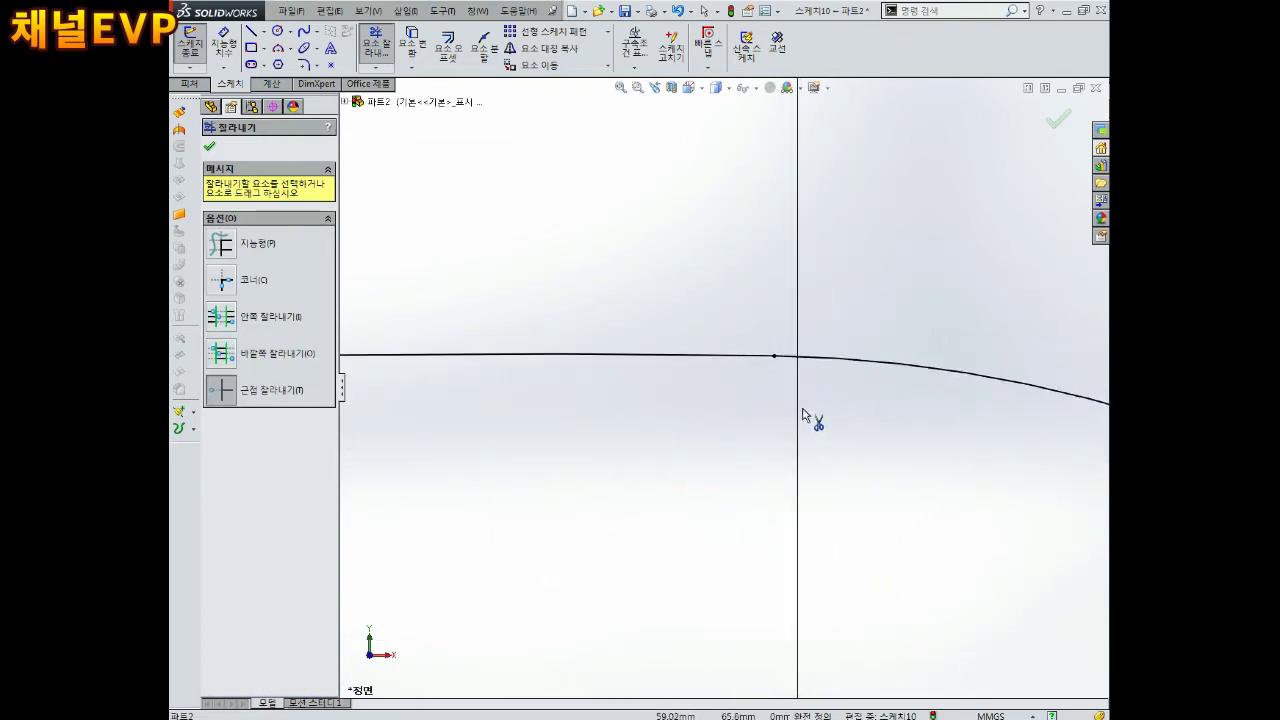
{"action": "scroll", "coordinate": [734, 306], "scroll_direction": "down", "scroll_amount": 2}
{"action": "scroll", "coordinate": [677, 274], "scroll_direction": "up", "scroll_amount": 1}
{"action": "scroll", "coordinate": [671, 371], "scroll_direction": "up", "scroll_amount": 2}
{"action": "scroll", "coordinate": [711, 471], "scroll_direction": "up", "scroll_amount": 2}
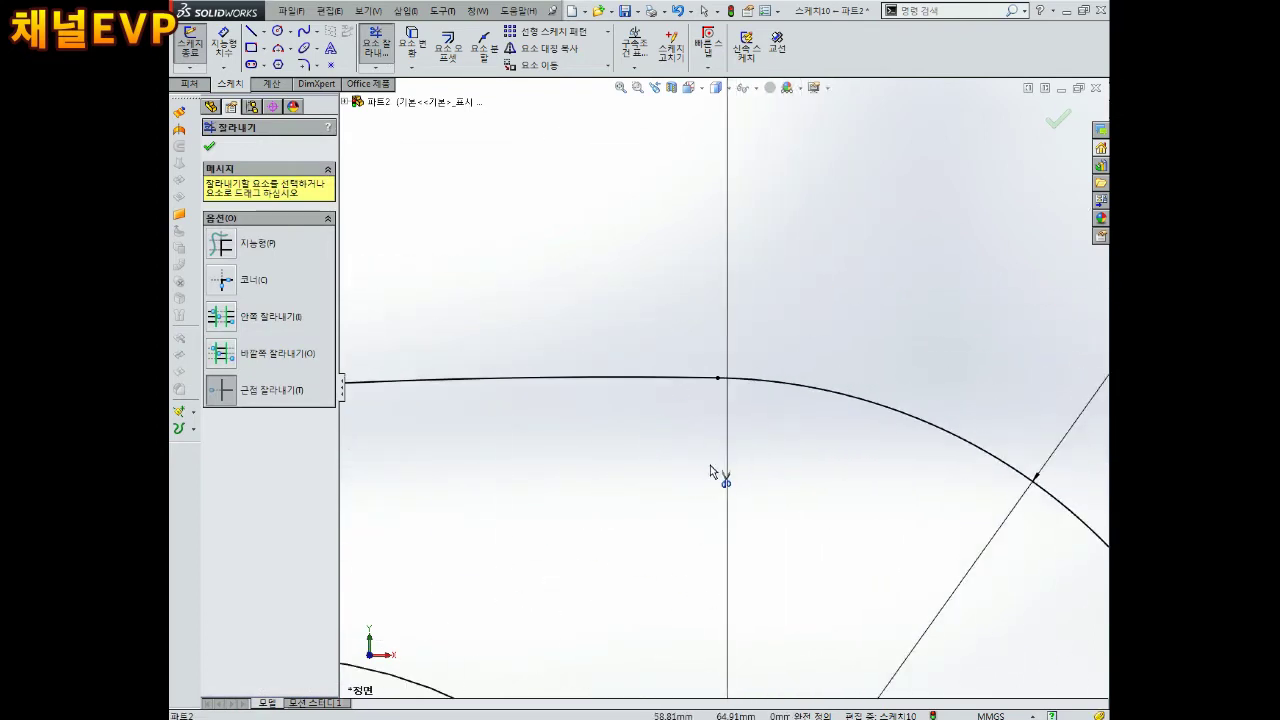
{"action": "scroll", "coordinate": [725, 495], "scroll_direction": "up", "scroll_amount": 2}
{"action": "scroll", "coordinate": [740, 515], "scroll_direction": "up", "scroll_amount": 2}
{"action": "scroll", "coordinate": [740, 515], "scroll_direction": "up", "scroll_amount": 2}
{"action": "left_click", "coordinate": [1058, 118]}
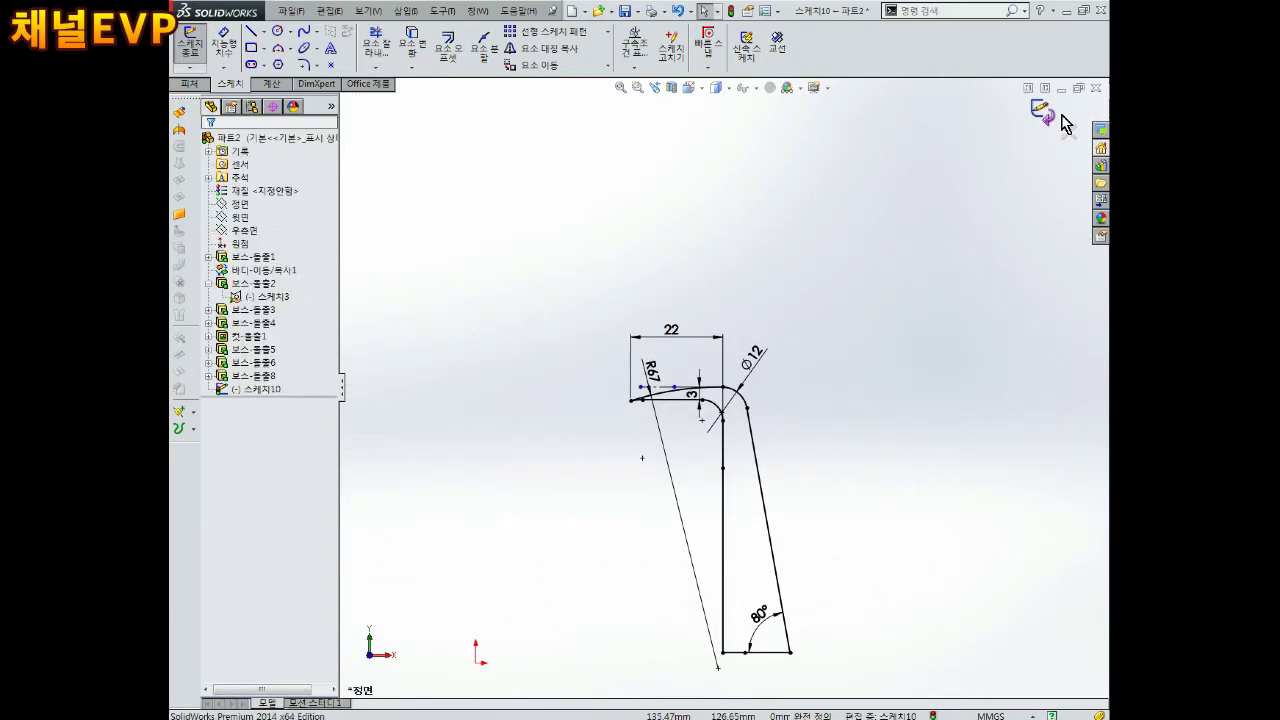
{"action": "scroll", "coordinate": [718, 470], "scroll_direction": "up", "scroll_amount": 1}
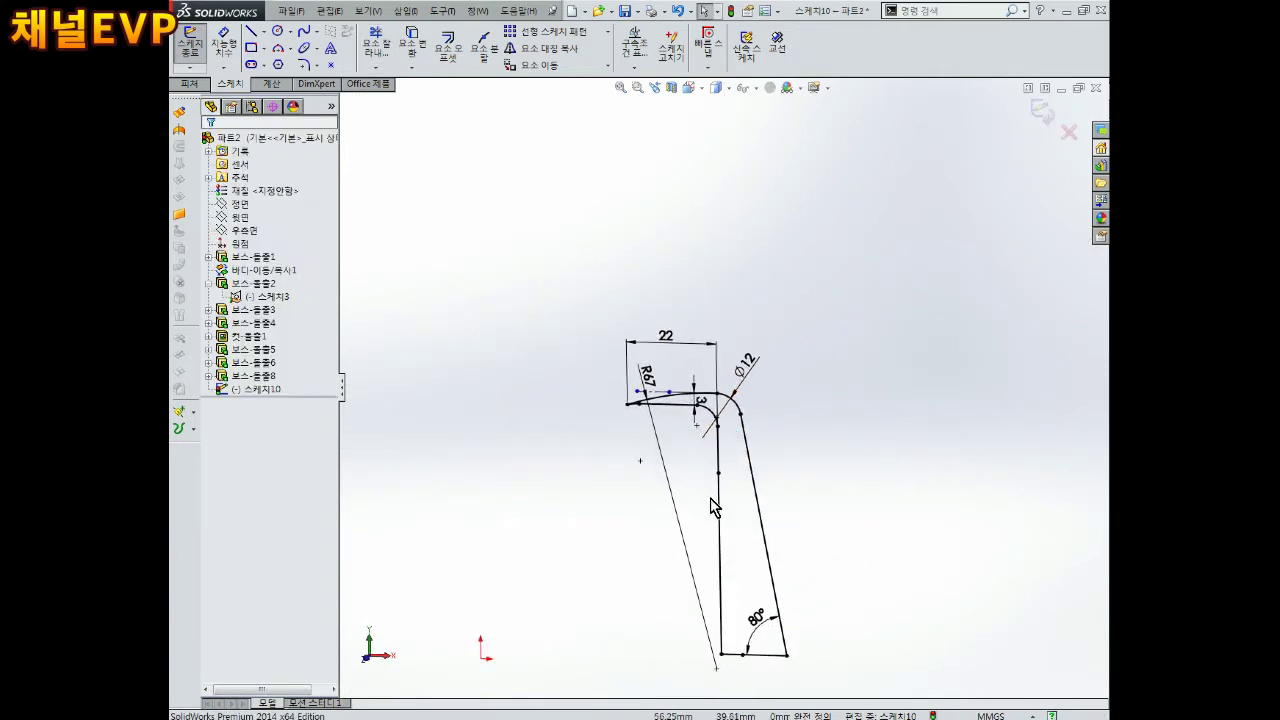
Delete the bottom-right horizontal segment and the long vertical line.
{"action": "left_click", "coordinate": [760, 657]}
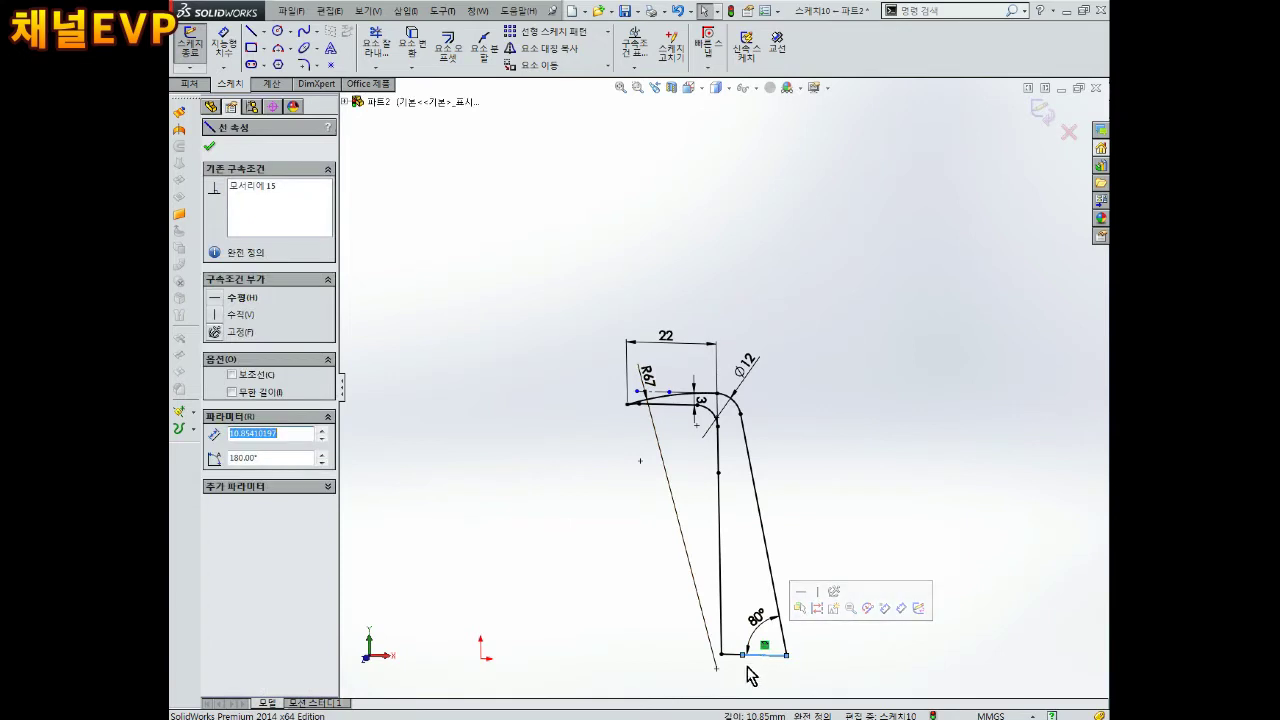
{"action": "key", "text": "Delete"}
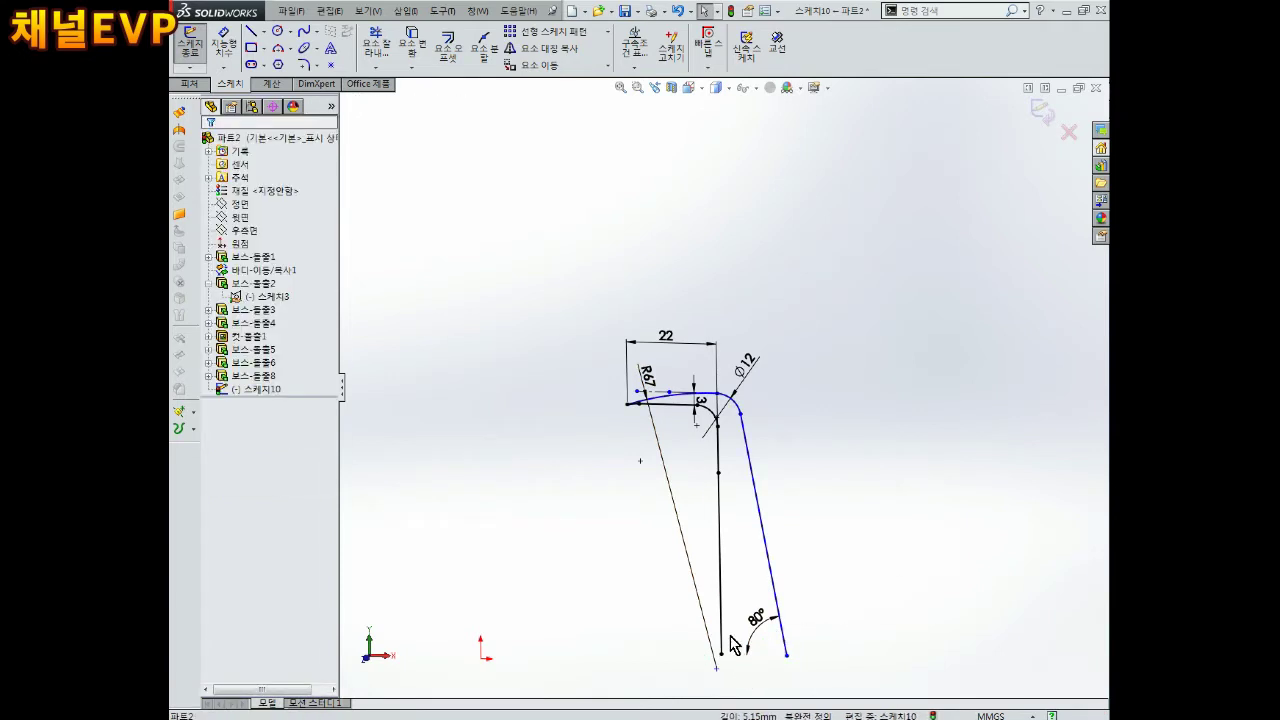
{"action": "left_click", "coordinate": [720, 615]}
{"action": "key", "text": "Delete"}
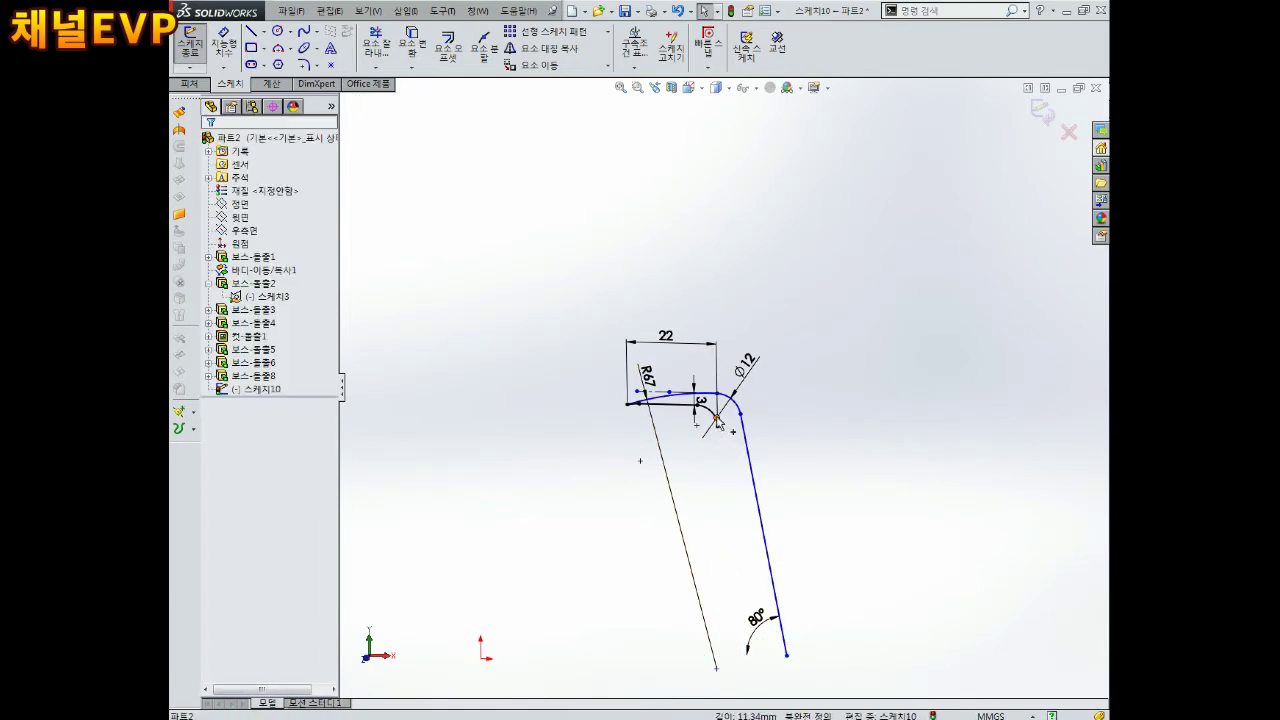
Delete the short horizontal line under the 3 dimension and exit the sketch.
{"action": "left_click", "coordinate": [697, 401]}
{"action": "scroll", "coordinate": [712, 424], "scroll_direction": "down", "scroll_amount": 1}
{"action": "scroll", "coordinate": [712, 424], "scroll_direction": "down", "scroll_amount": 4}
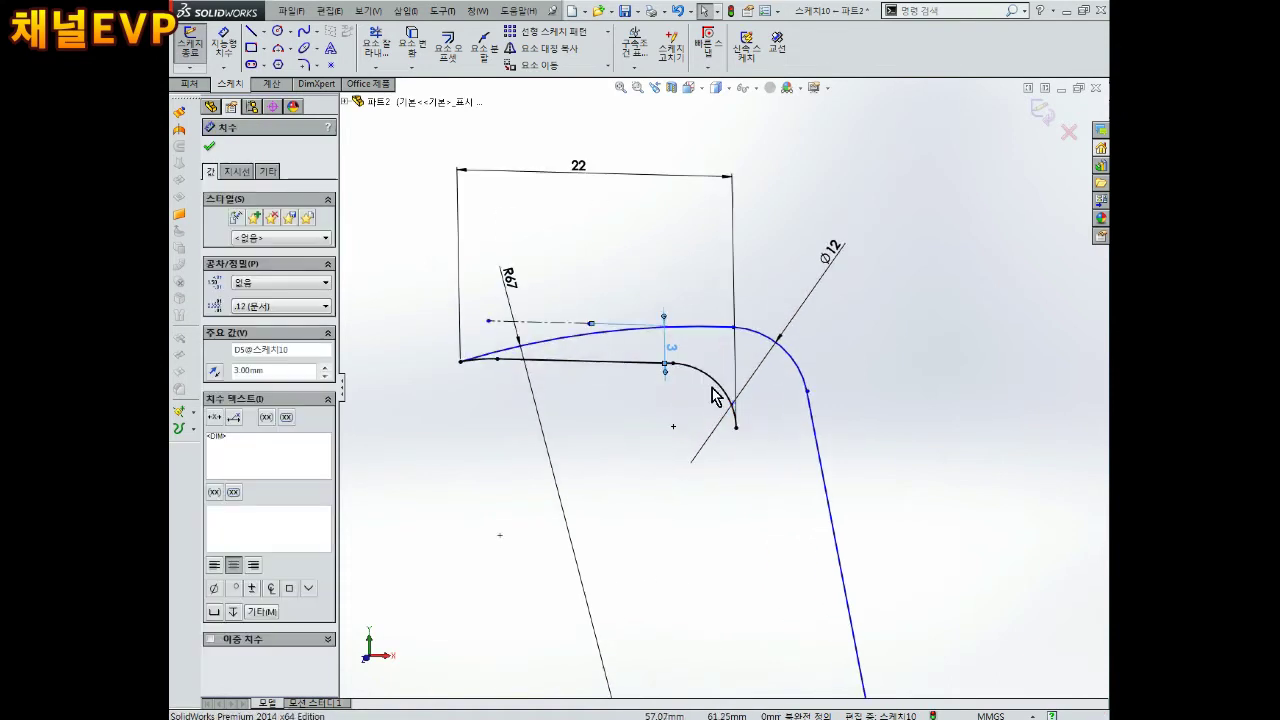
{"action": "left_click", "coordinate": [718, 388]}
{"action": "key", "text": "Escape"}
{"action": "left_click", "coordinate": [600, 365]}
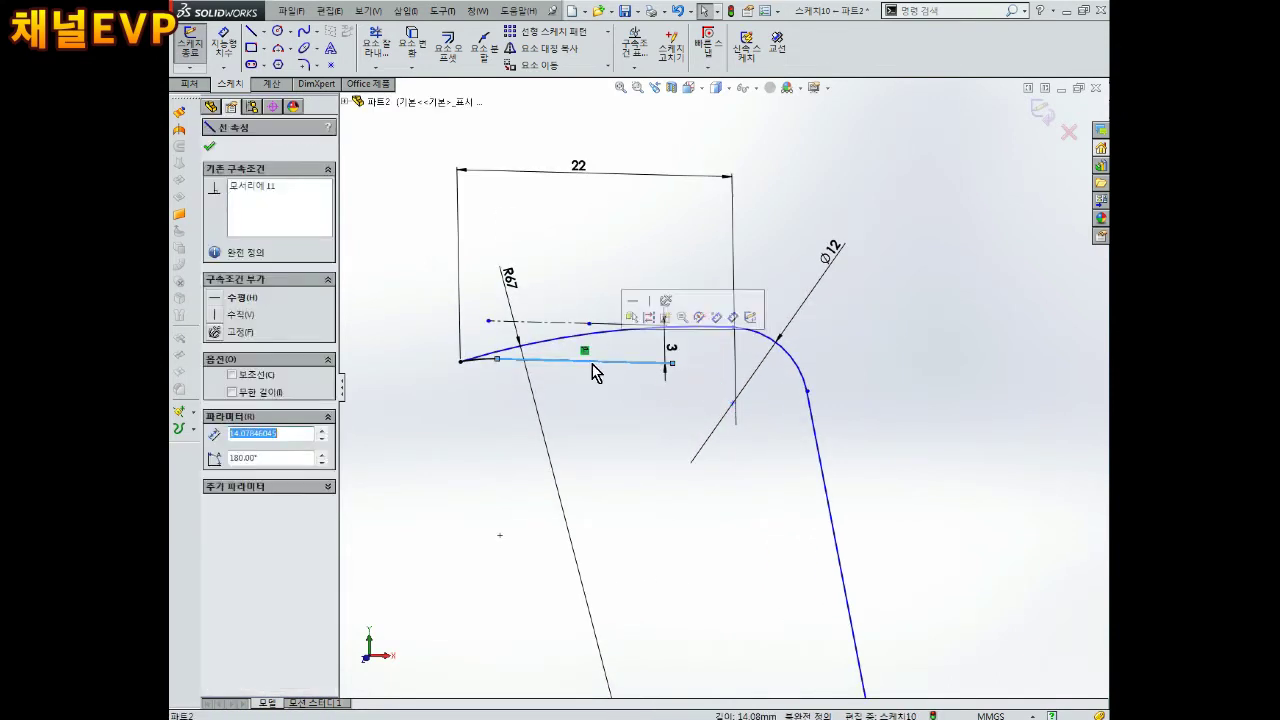
{"action": "key", "text": "Delete"}
{"action": "scroll", "coordinate": [527, 378], "scroll_direction": "up", "scroll_amount": 2}
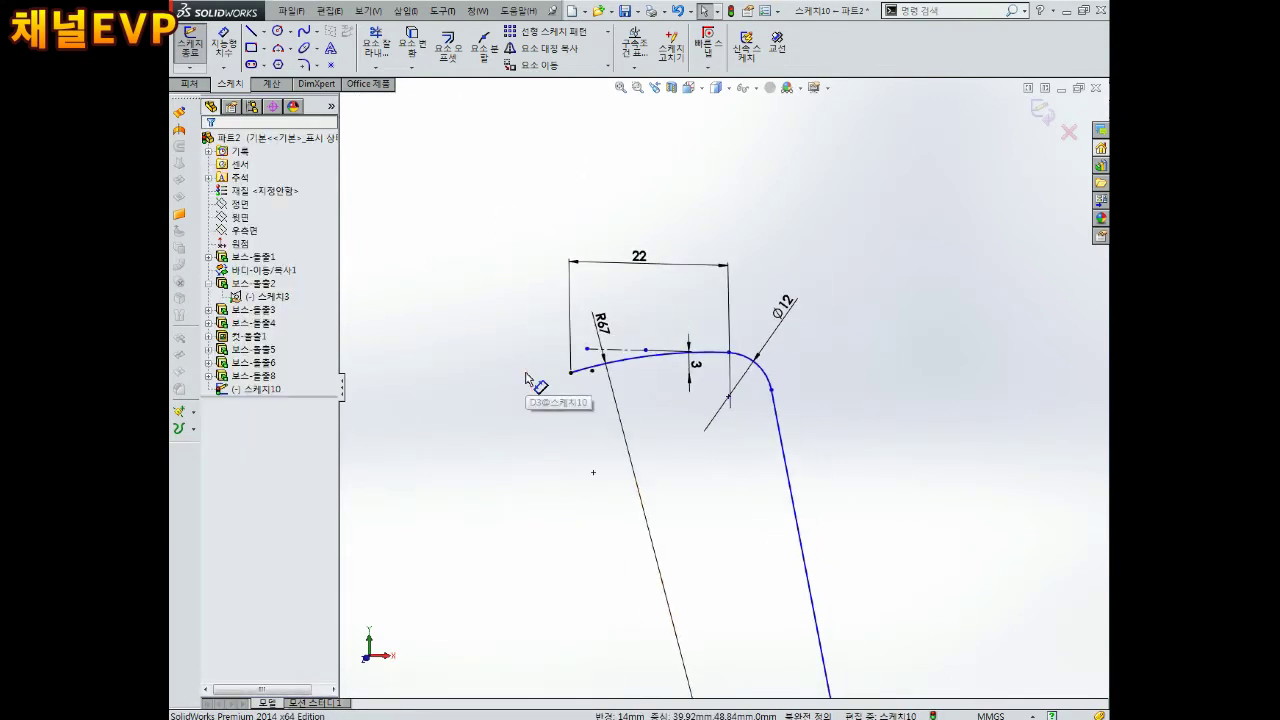
{"action": "scroll", "coordinate": [700, 350], "scroll_direction": "up", "scroll_amount": 2}
{"action": "left_click", "coordinate": [1046, 110]}
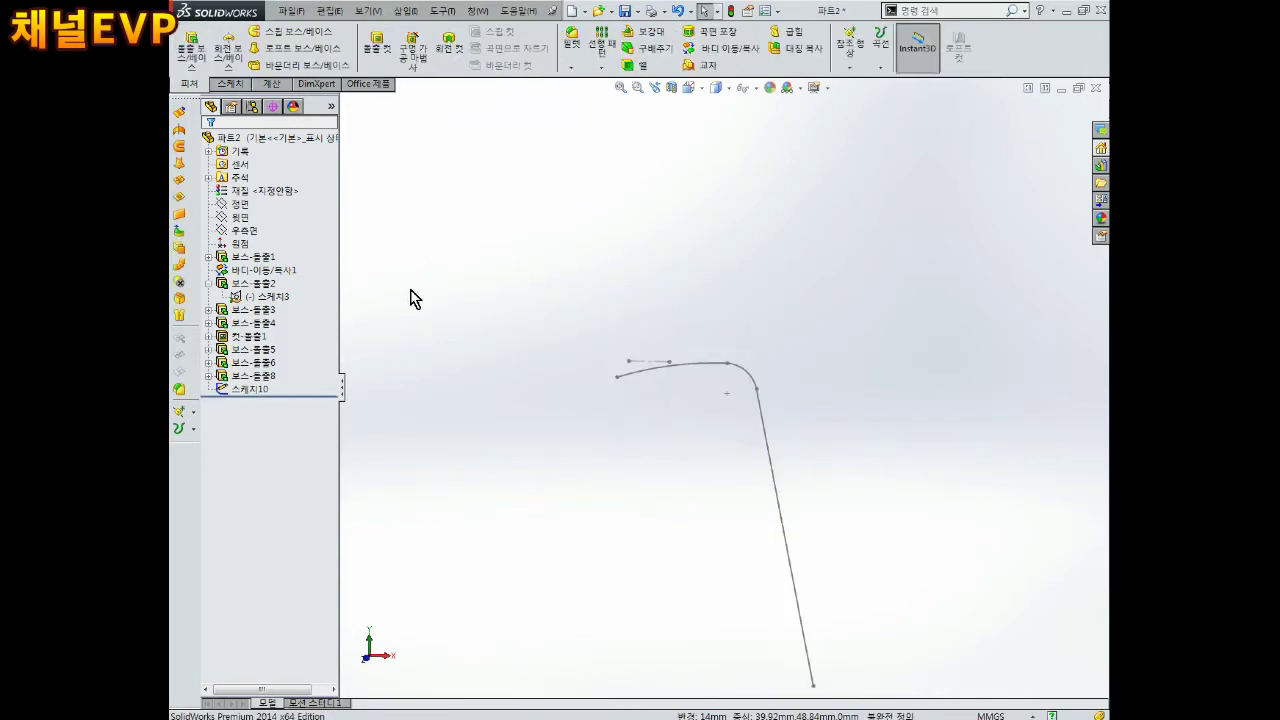
{"action": "left_click", "coordinate": [248, 375]}
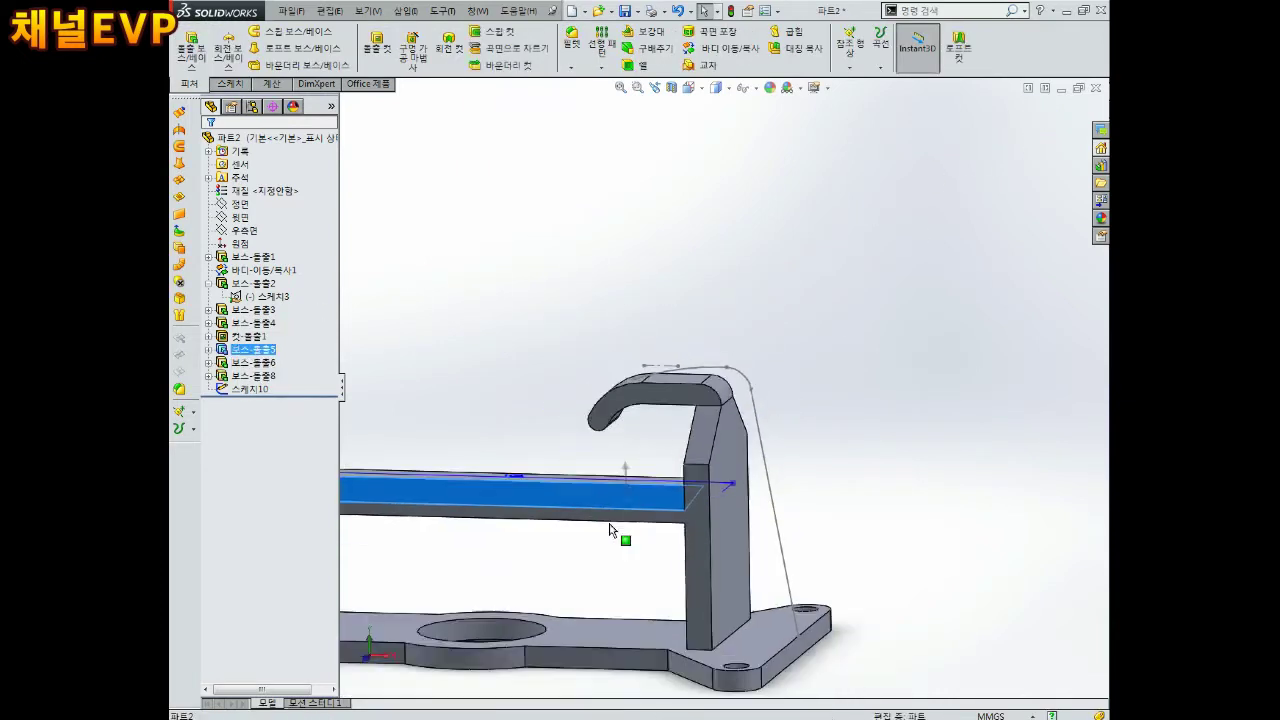
{"action": "middle_click_drag", "start_coordinate": [608, 529], "coordinate": [783, 481]}
{"action": "left_click", "coordinate": [645, 31]}
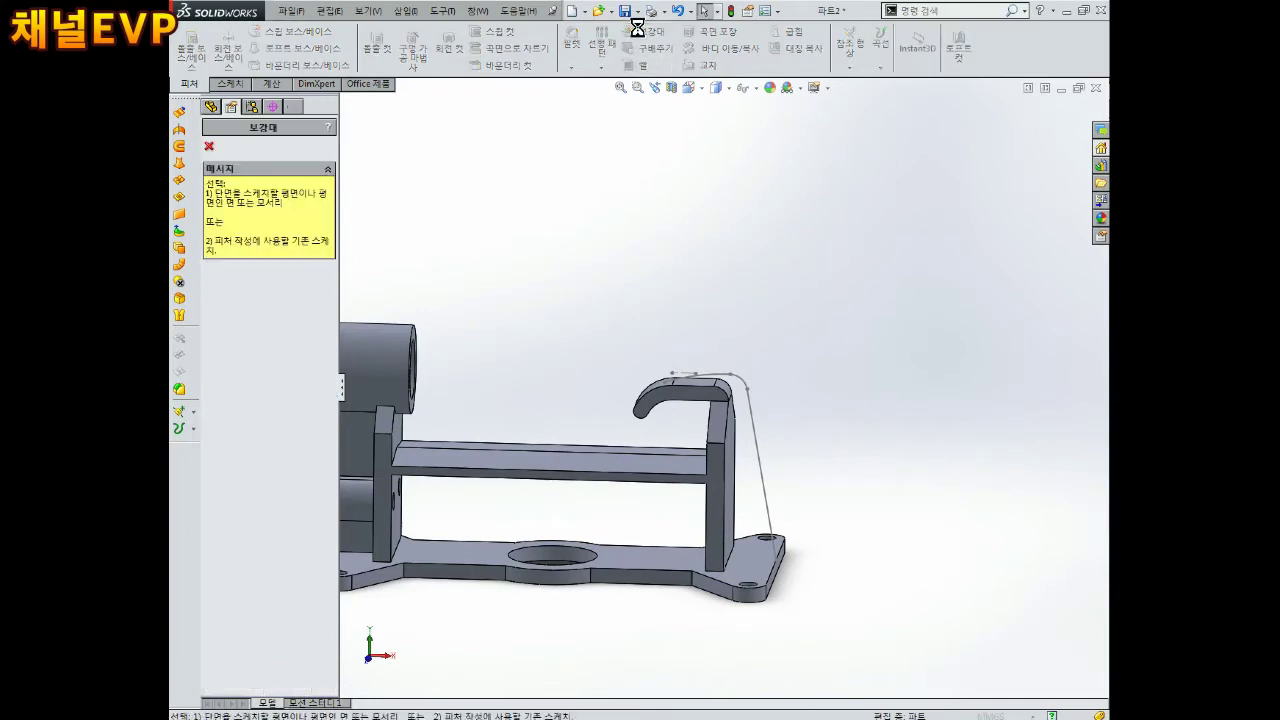
{"action": "mouse_move", "coordinate": [760, 374]}
{"action": "middle_mouse_down"}
{"action": "mouse_move", "coordinate": [752, 490]}
{"action": "mouse_move", "coordinate": [783, 472]}
{"action": "middle_mouse_up"}
{"action": "scroll", "coordinate": [752, 490], "scroll_direction": "down", "scroll_amount": 3}
{"action": "left_click", "coordinate": [732, 520]}
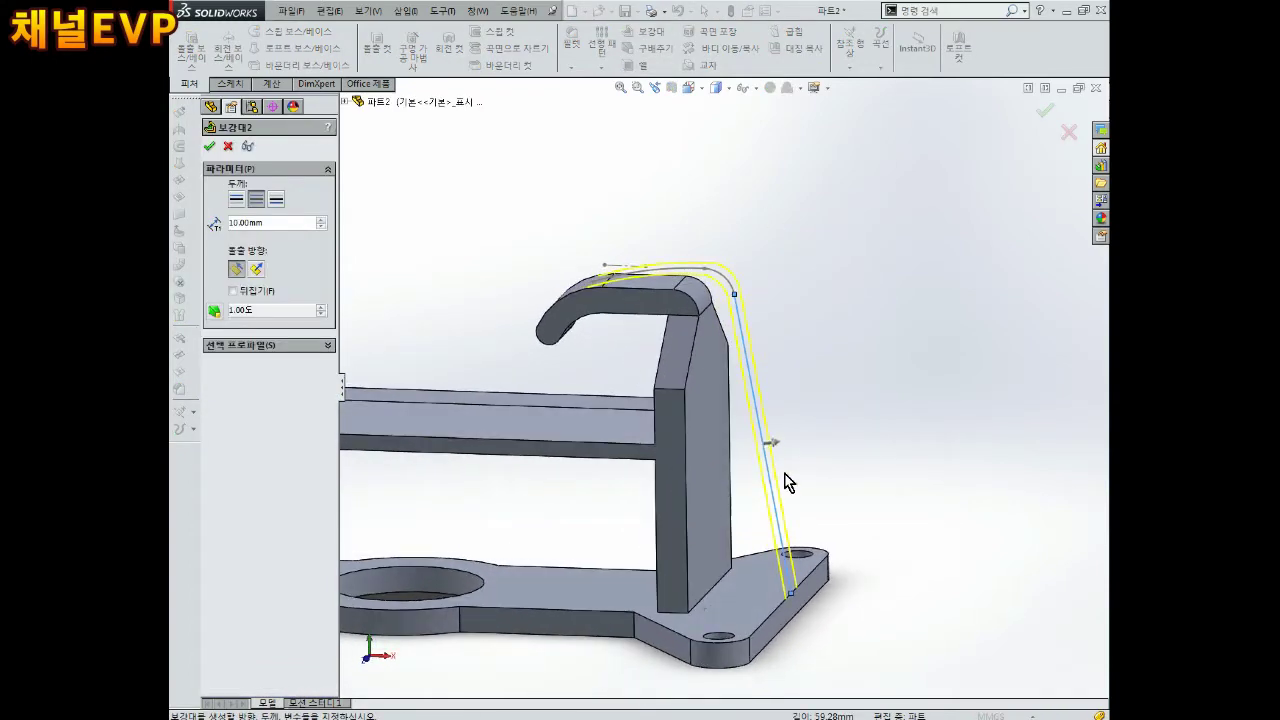
{"action": "left_click", "coordinate": [255, 270]}
{"action": "left_click", "coordinate": [237, 270]}
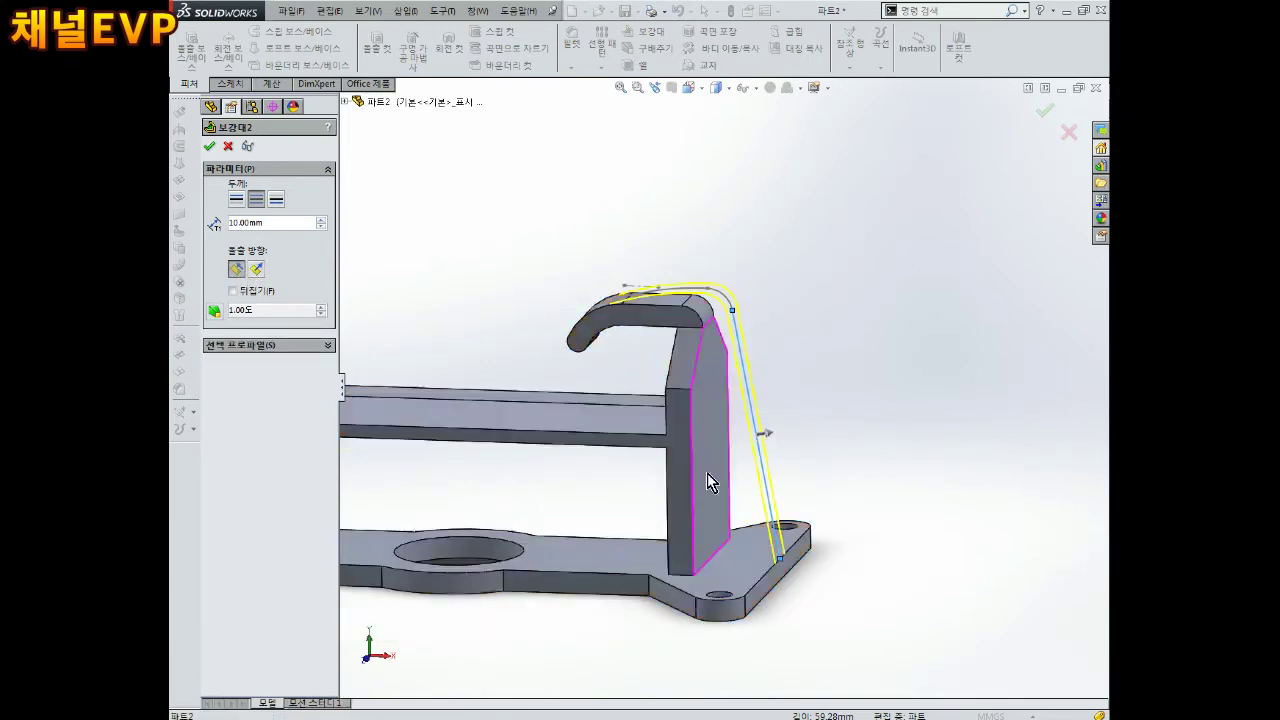
{"action": "mouse_move", "coordinate": [707, 473]}
{"action": "middle_mouse_down"}
{"action": "mouse_move", "coordinate": [585, 497]}
{"action": "mouse_move", "coordinate": [790, 517]}
{"action": "middle_mouse_up"}
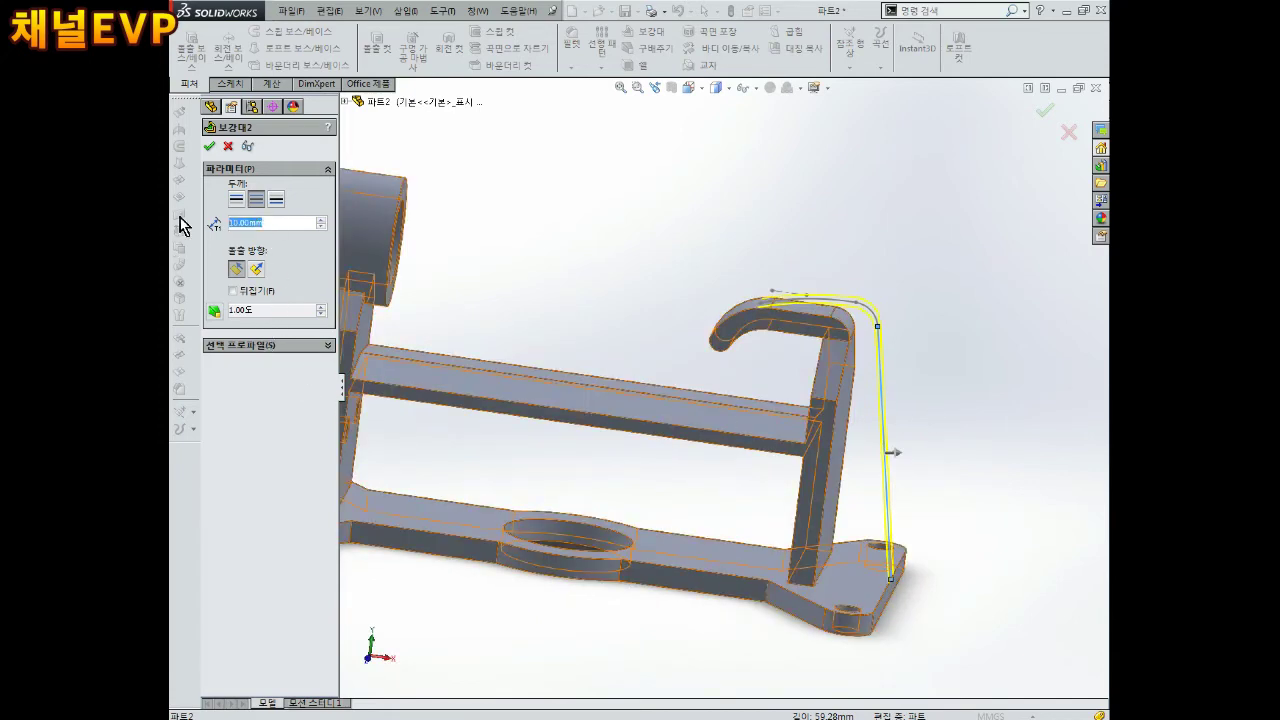
{"action": "type", "text": "4"}
{"action": "middle_click_drag", "start_coordinate": [1006, 374], "coordinate": [936, 510]}
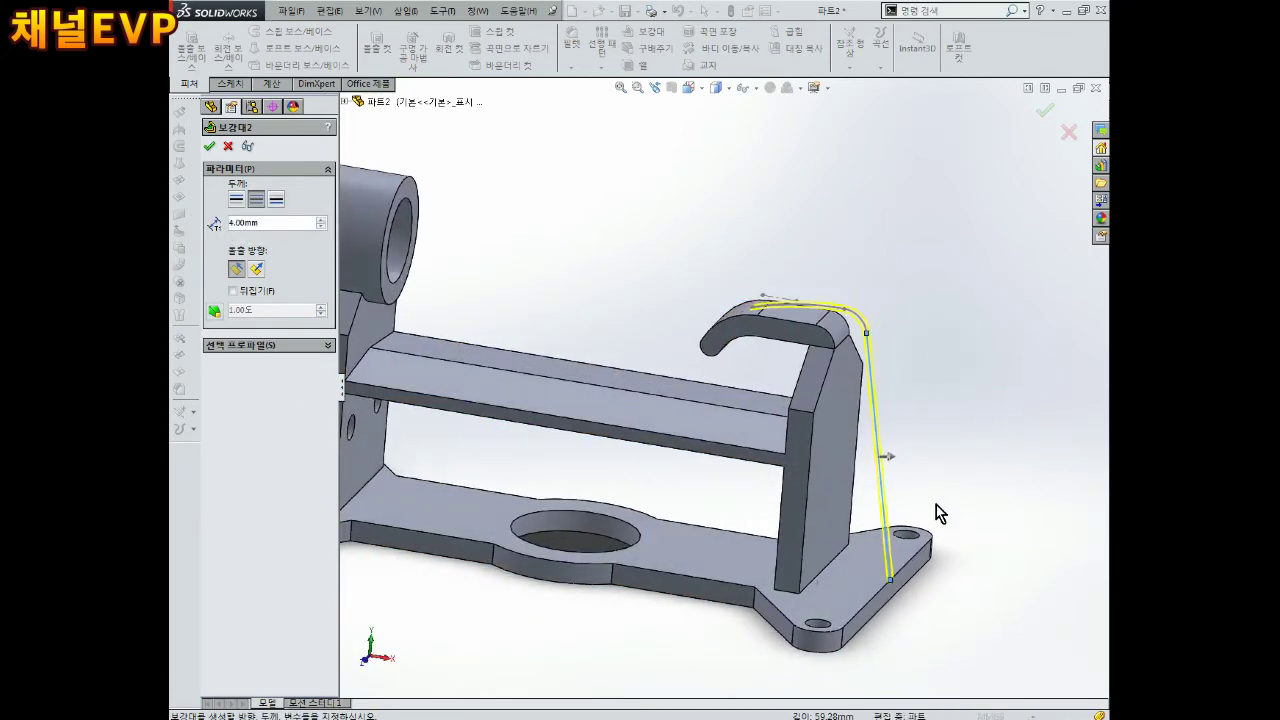
{"action": "scroll", "coordinate": [937, 500], "scroll_direction": "down", "scroll_amount": 3}
{"action": "scroll", "coordinate": [891, 526], "scroll_direction": "down", "scroll_amount": 3}
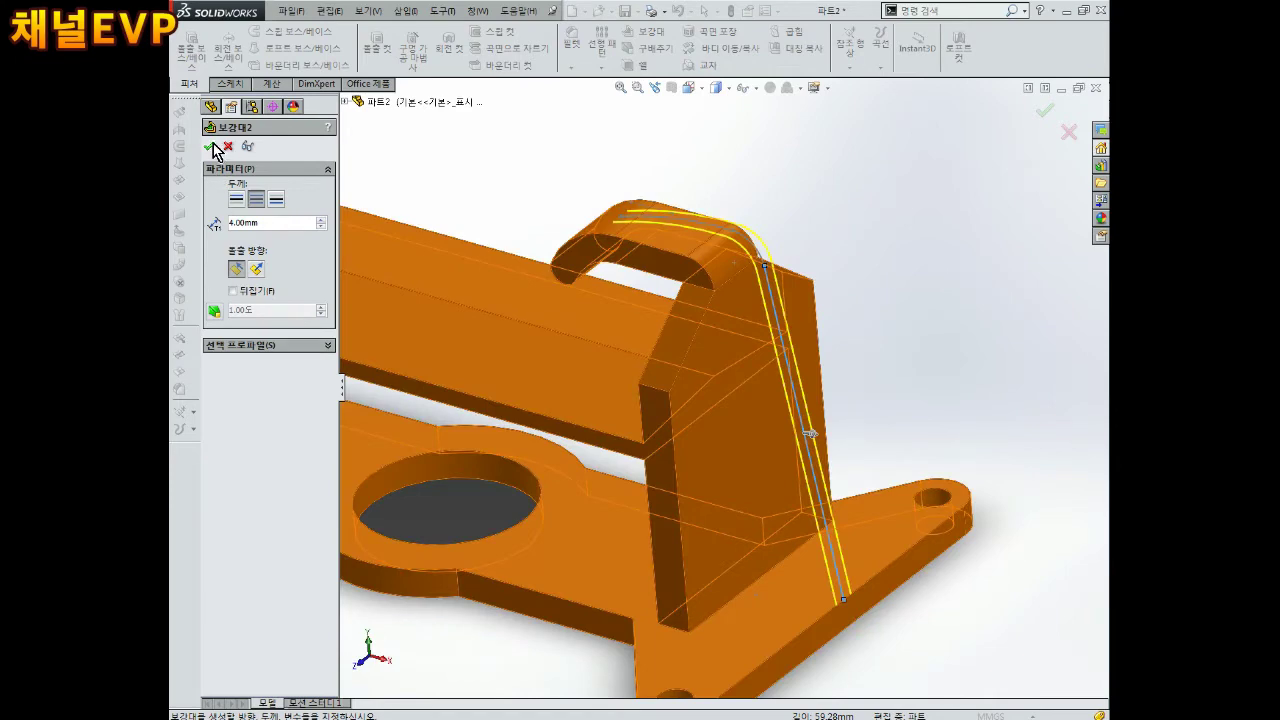
{"action": "left_click", "coordinate": [211, 147]}
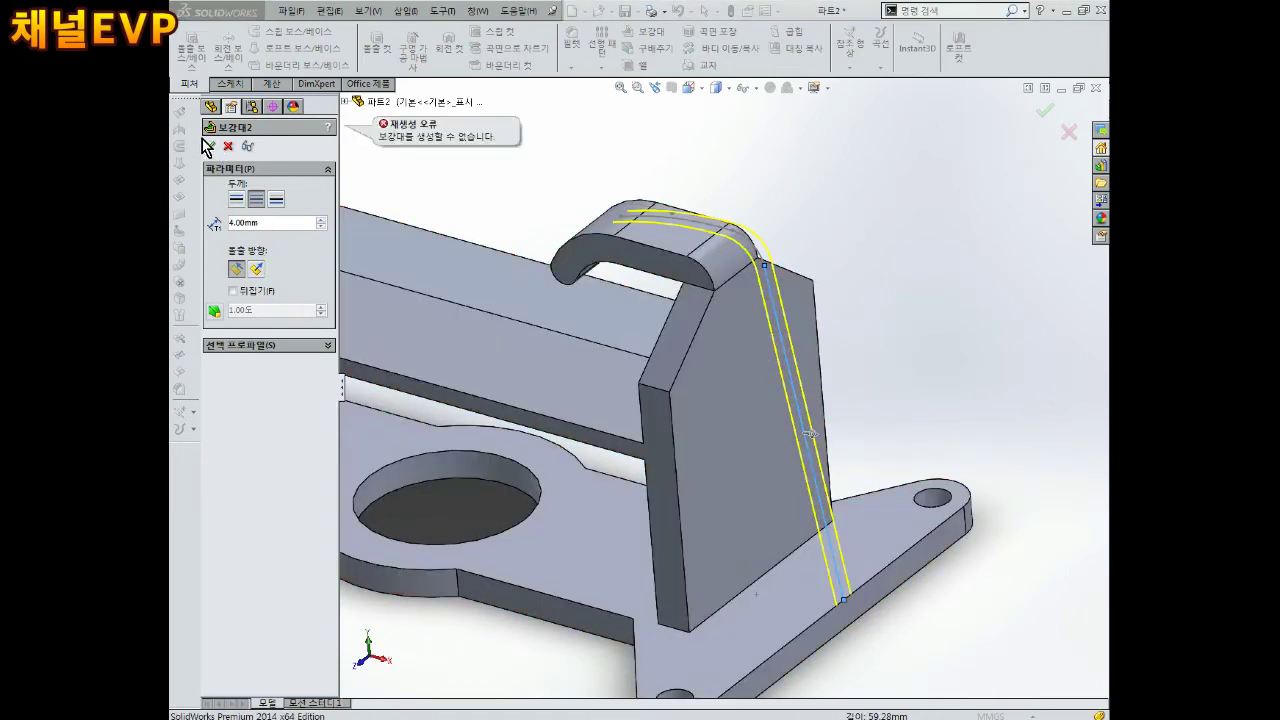
{"action": "scroll", "coordinate": [799, 440], "scroll_direction": "up", "scroll_amount": 4}
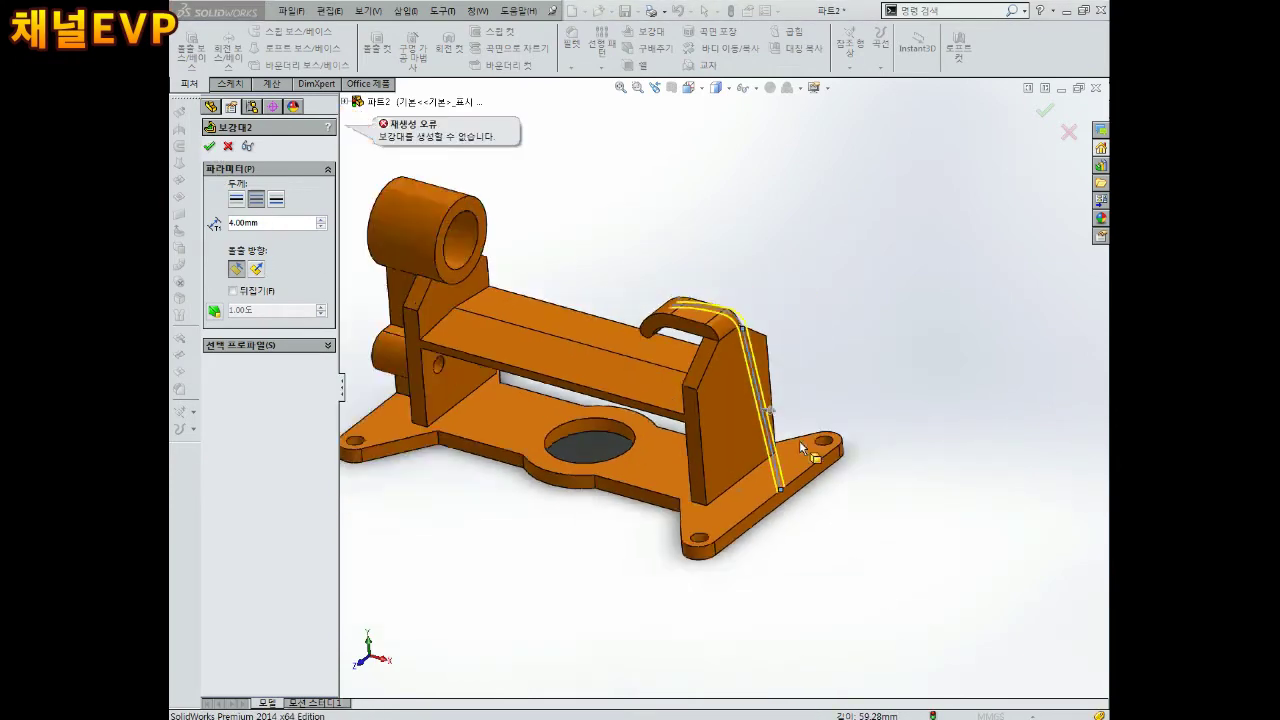
{"action": "key", "text": "Escape"}
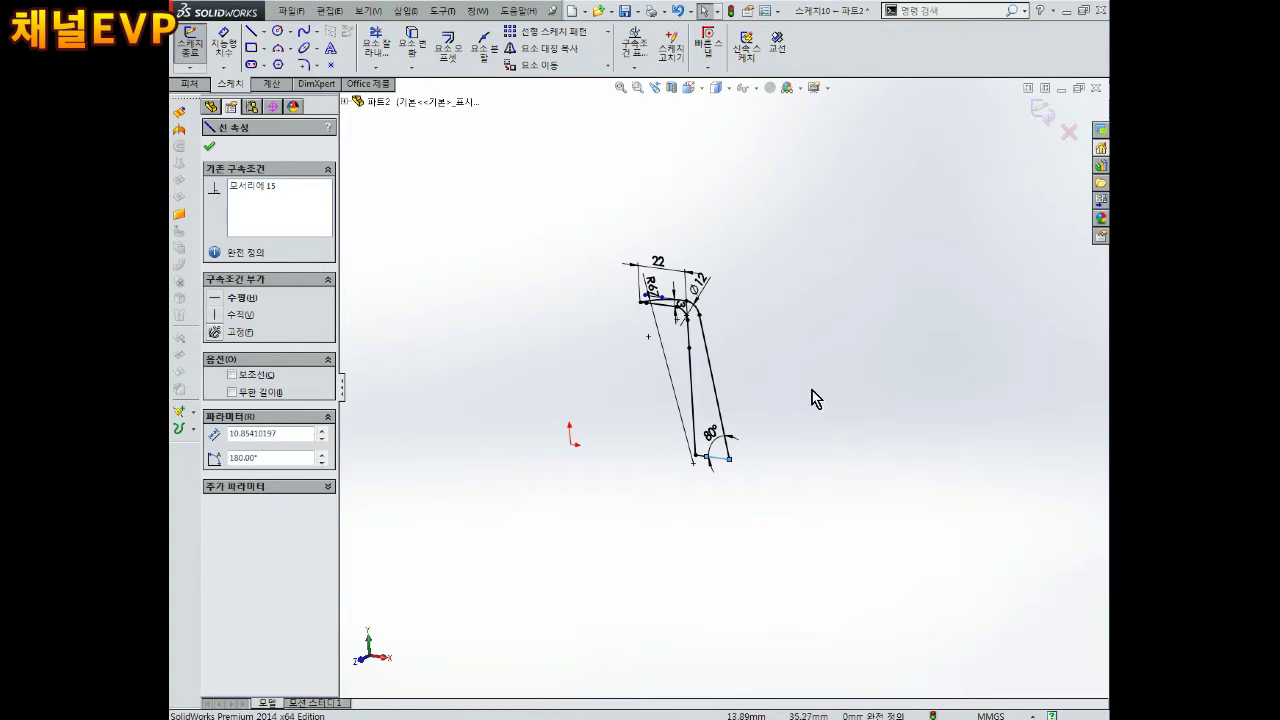
Deselect the line and exit Sketch10, leaving its closed tapered outline.
{"action": "scroll", "coordinate": [781, 414], "scroll_direction": "down", "scroll_amount": 2}
{"action": "scroll", "coordinate": [770, 379], "scroll_direction": "down", "scroll_amount": 2}
{"action": "left_click", "coordinate": [698, 321]}
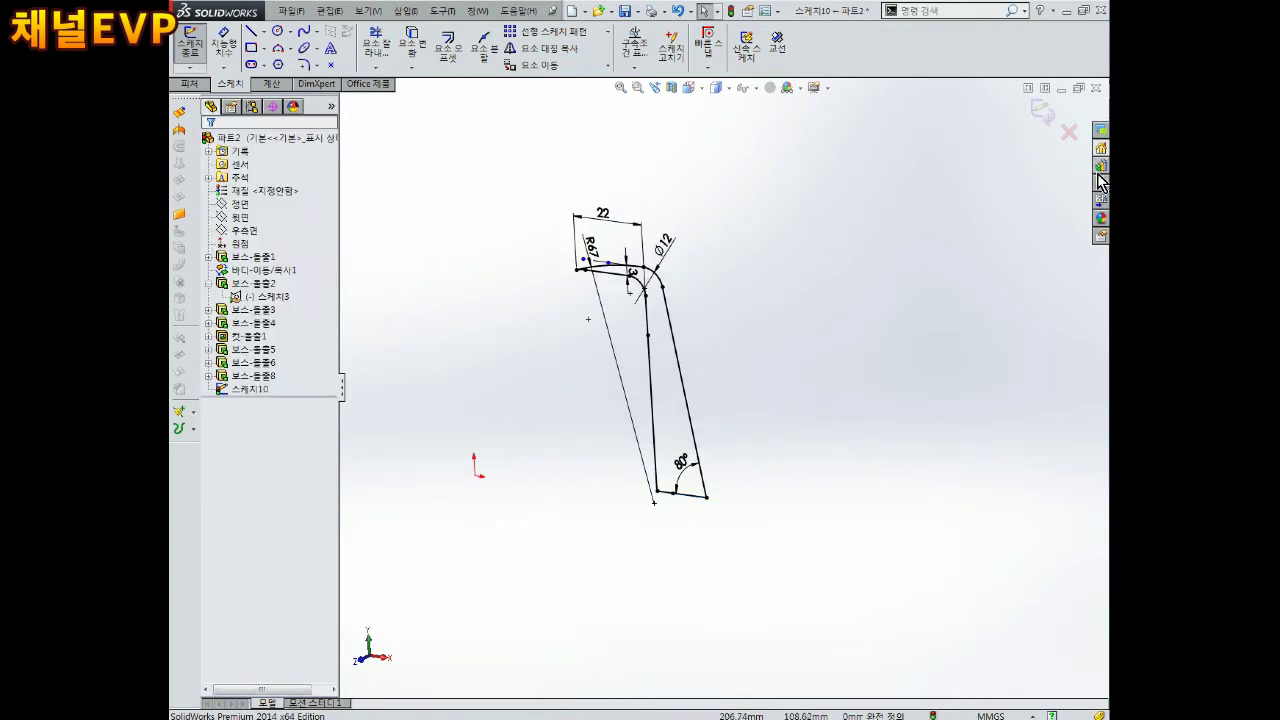
{"action": "left_click", "coordinate": [1046, 110]}
Show the hidden body of 보스-돌출8 again.
{"action": "left_click", "coordinate": [262, 375]}
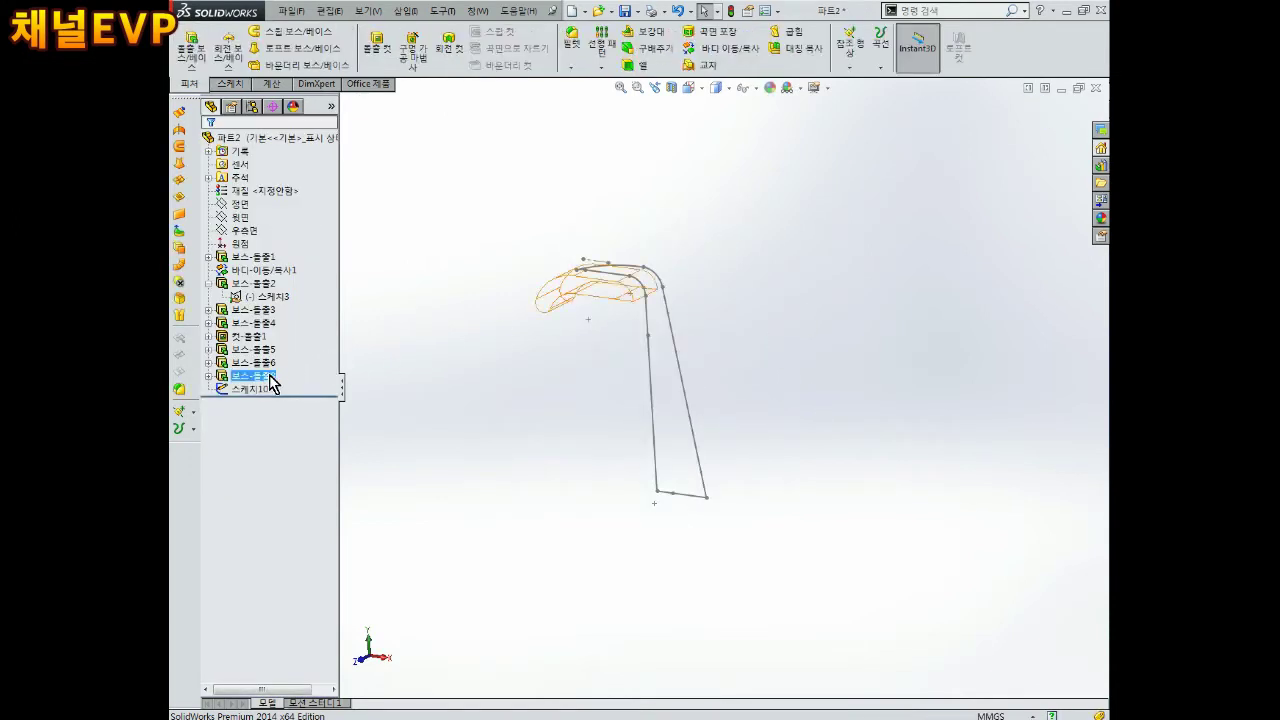
{"action": "left_click", "coordinate": [262, 362], "text": "ctrl"}
{"action": "left_click", "coordinate": [272, 350]}
{"action": "scroll", "coordinate": [560, 394], "scroll_direction": "up", "scroll_amount": 3}
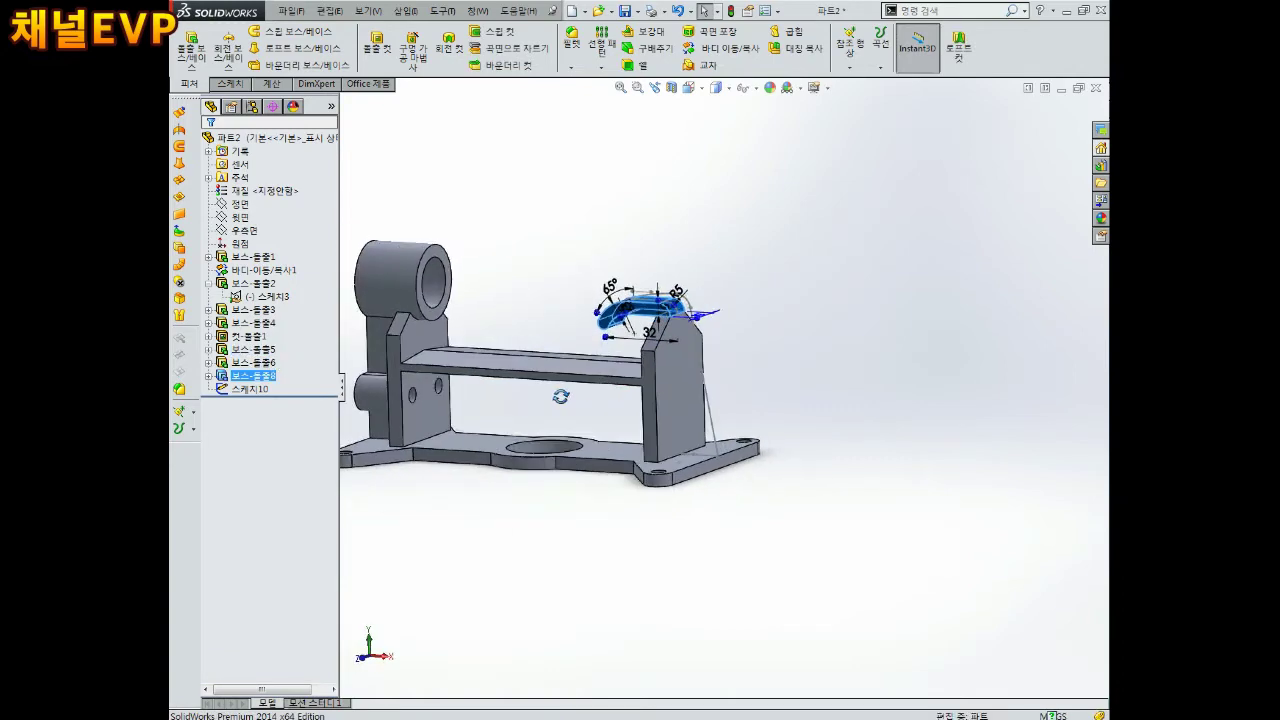
{"action": "scroll", "coordinate": [680, 356], "scroll_direction": "down", "scroll_amount": 3}
Extrude Sketch10 with Mid Plane to a 4 mm depth as a boss.
{"action": "left_click", "coordinate": [190, 48]}
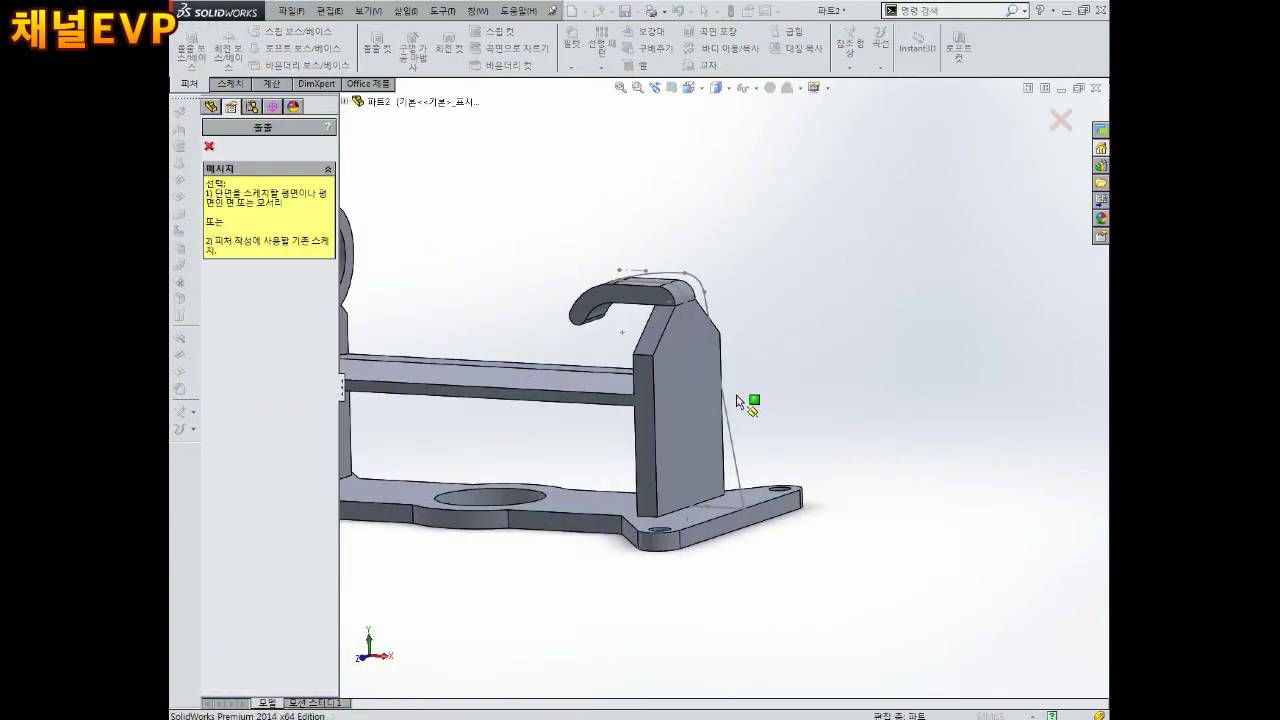
{"action": "left_click", "coordinate": [735, 442]}
{"action": "middle_click_drag", "start_coordinate": [770, 405], "coordinate": [672, 449]}
{"action": "left_click", "coordinate": [255, 232]}
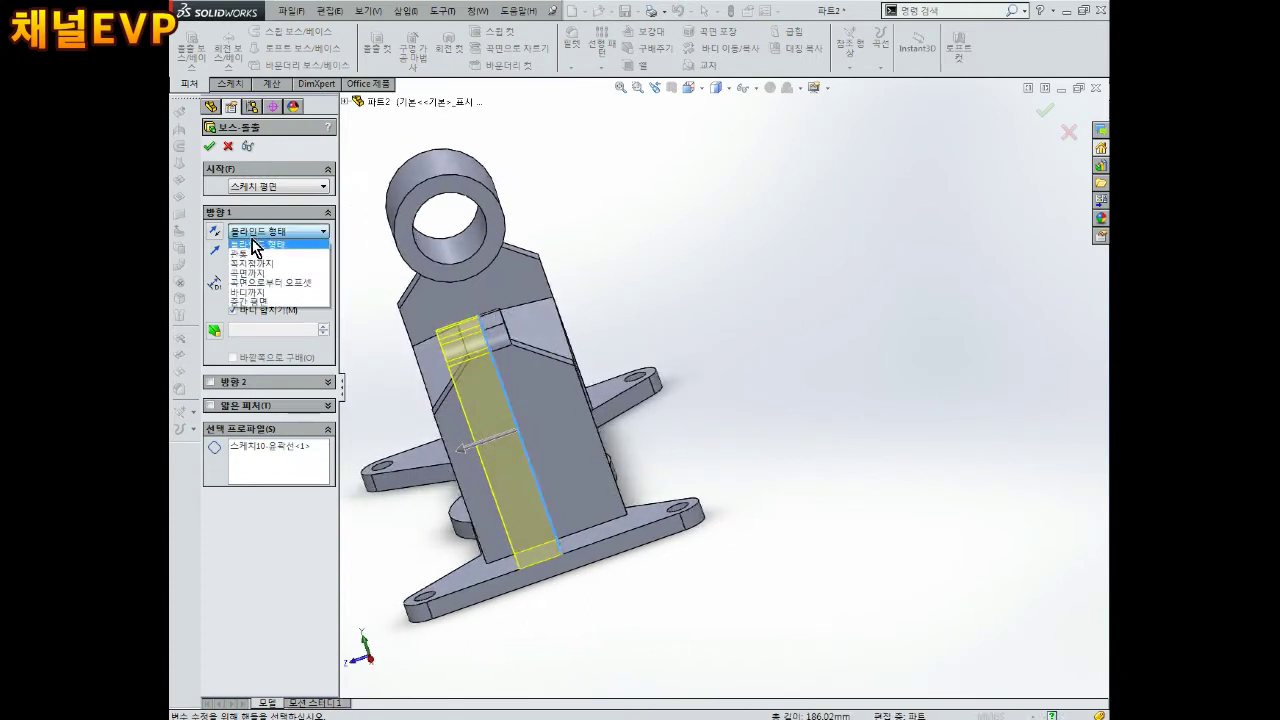
{"action": "left_click", "coordinate": [255, 302]}
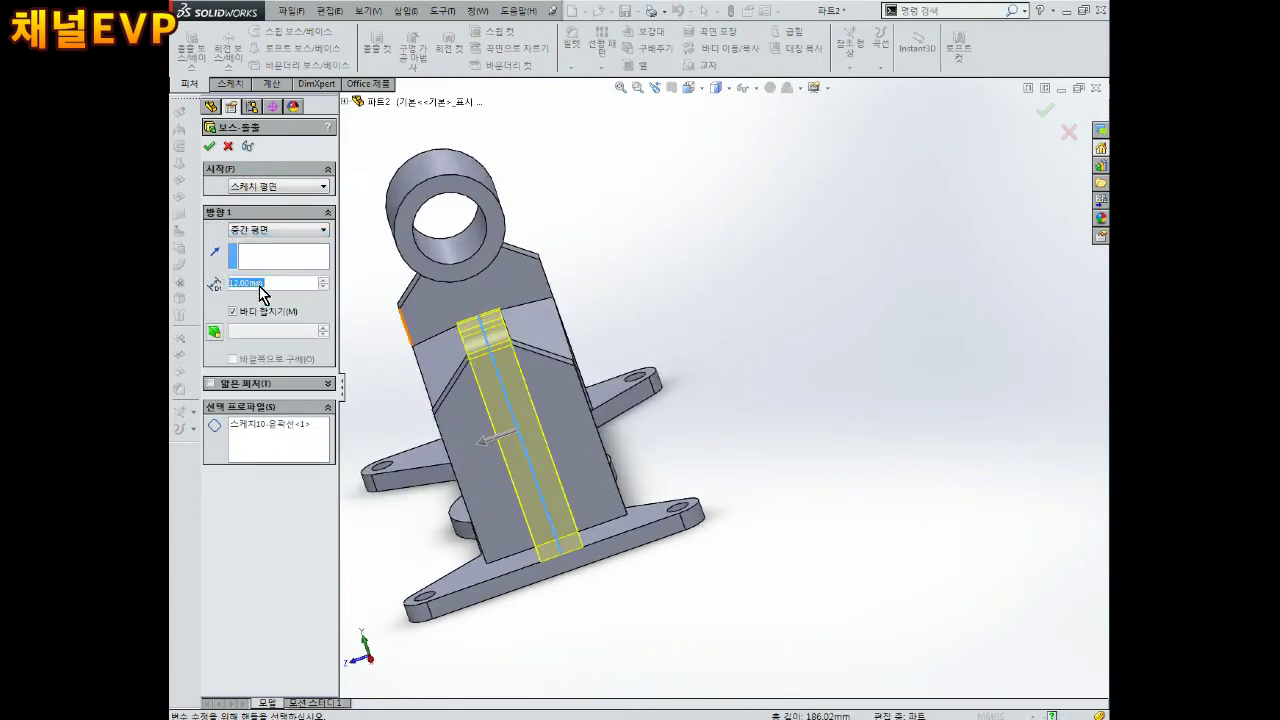
{"action": "type", "text": "4"}
{"action": "key", "text": "Return"}
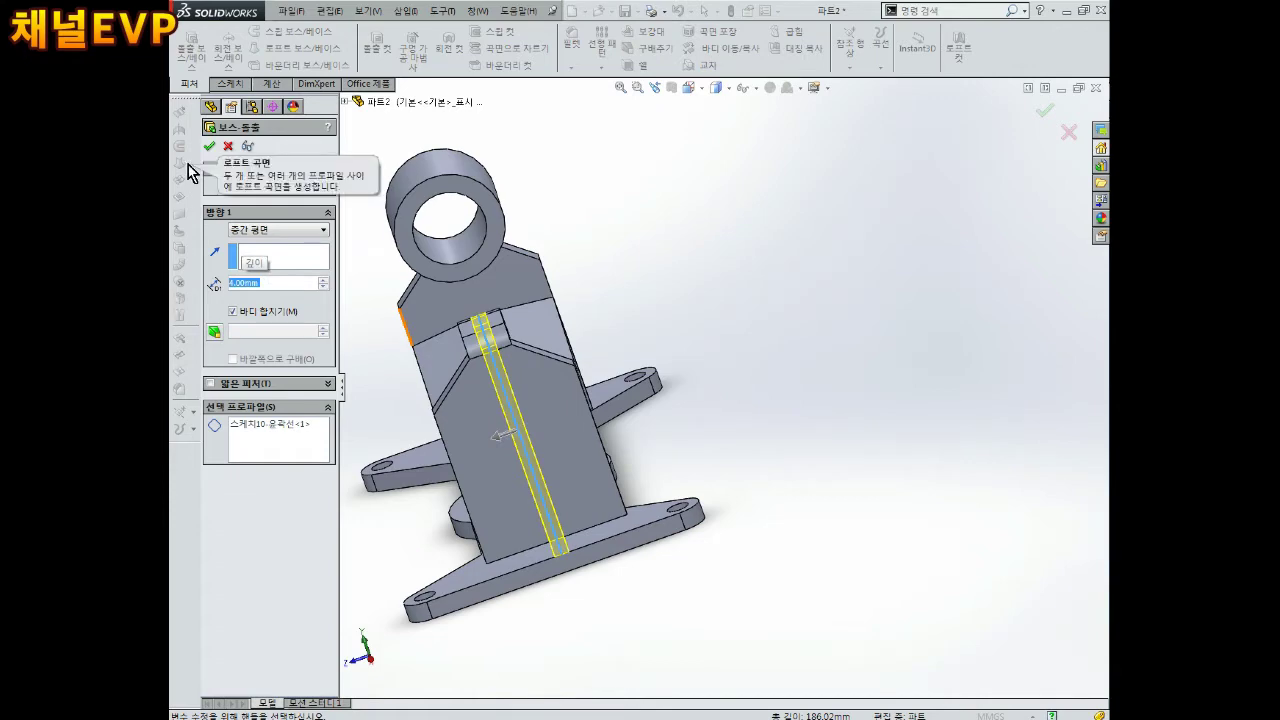
{"action": "middle_click_drag", "start_coordinate": [540, 305], "coordinate": [700, 360]}
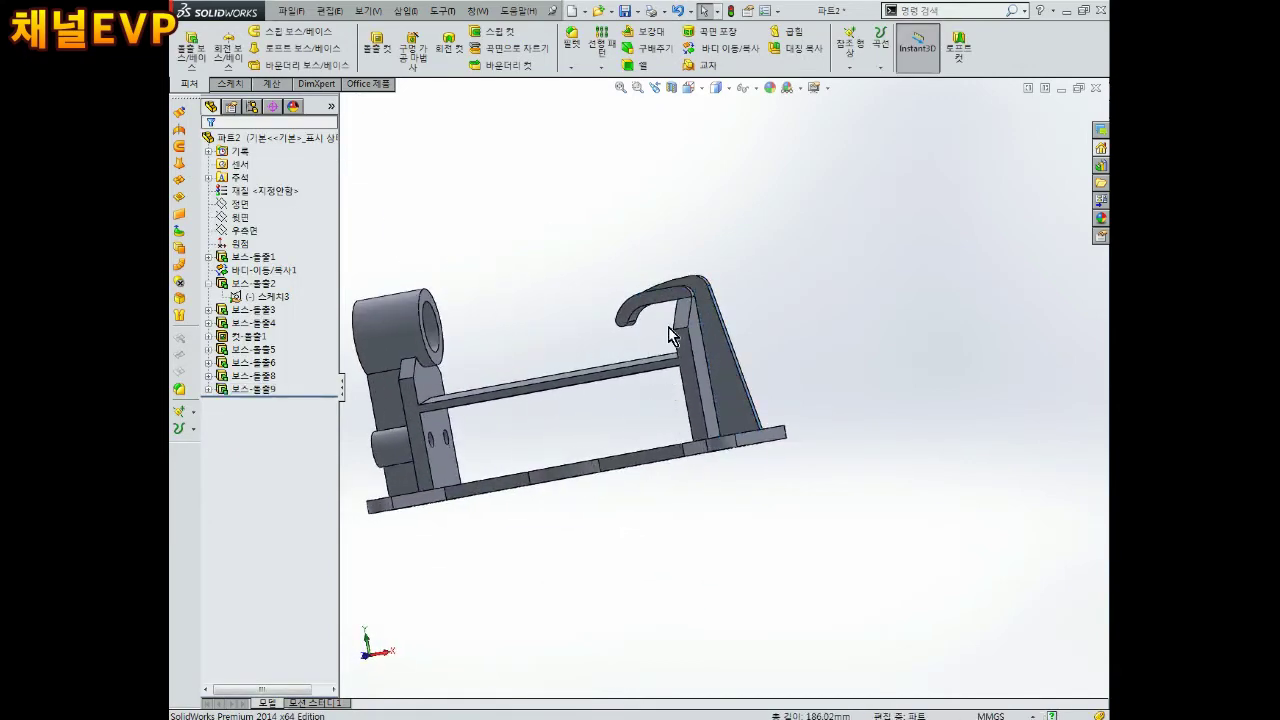
{"action": "scroll", "coordinate": [740, 372], "scroll_direction": "down", "scroll_amount": 5}
{"action": "scroll", "coordinate": [775, 388], "scroll_direction": "up", "scroll_amount": 5}
{"action": "mouse_move", "coordinate": [763, 443]}
{"action": "middle_mouse_down"}
{"action": "mouse_move", "coordinate": [643, 474]}
{"action": "mouse_move", "coordinate": [748, 423]}
{"action": "mouse_move", "coordinate": [748, 366]}
{"action": "mouse_move", "coordinate": [737, 414]}
{"action": "mouse_move", "coordinate": [665, 405]}
{"action": "middle_mouse_up"}
Start a new sketch on the crossbar's top face.
{"action": "scroll", "coordinate": [737, 414], "scroll_direction": "down", "scroll_amount": 4}
{"action": "scroll", "coordinate": [676, 397], "scroll_direction": "up", "scroll_amount": 4}
{"action": "scroll", "coordinate": [670, 388], "scroll_direction": "down", "scroll_amount": 4}
{"action": "left_click", "coordinate": [671, 390]}
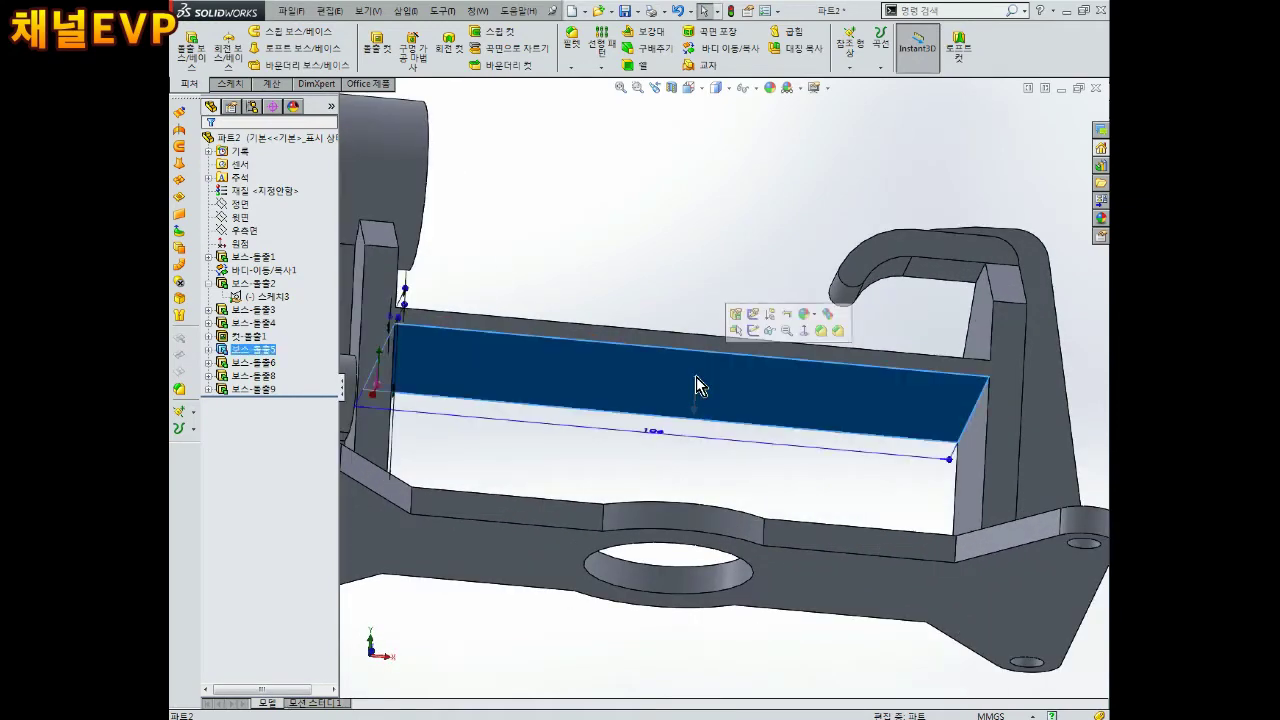
{"action": "left_click", "coordinate": [751, 333]}
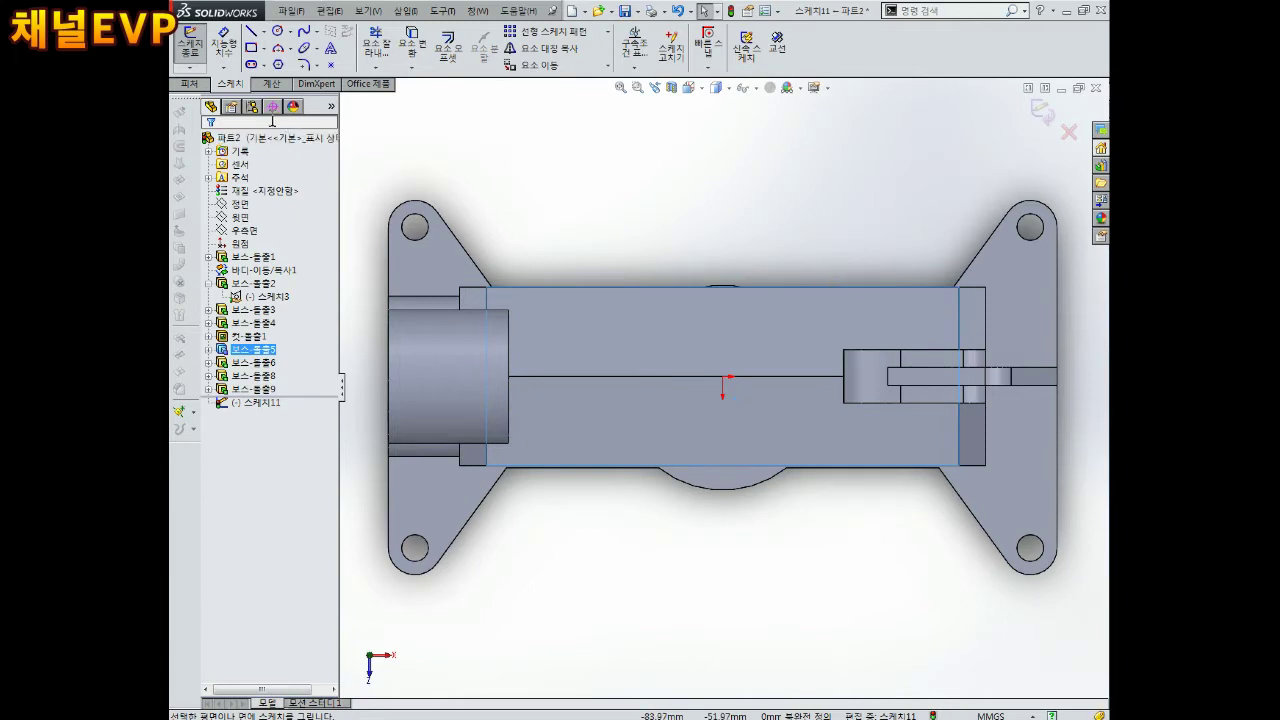
Draw a horizontal centerline along the part and concentric circles above it.
{"action": "left_click", "coordinate": [251, 31]}
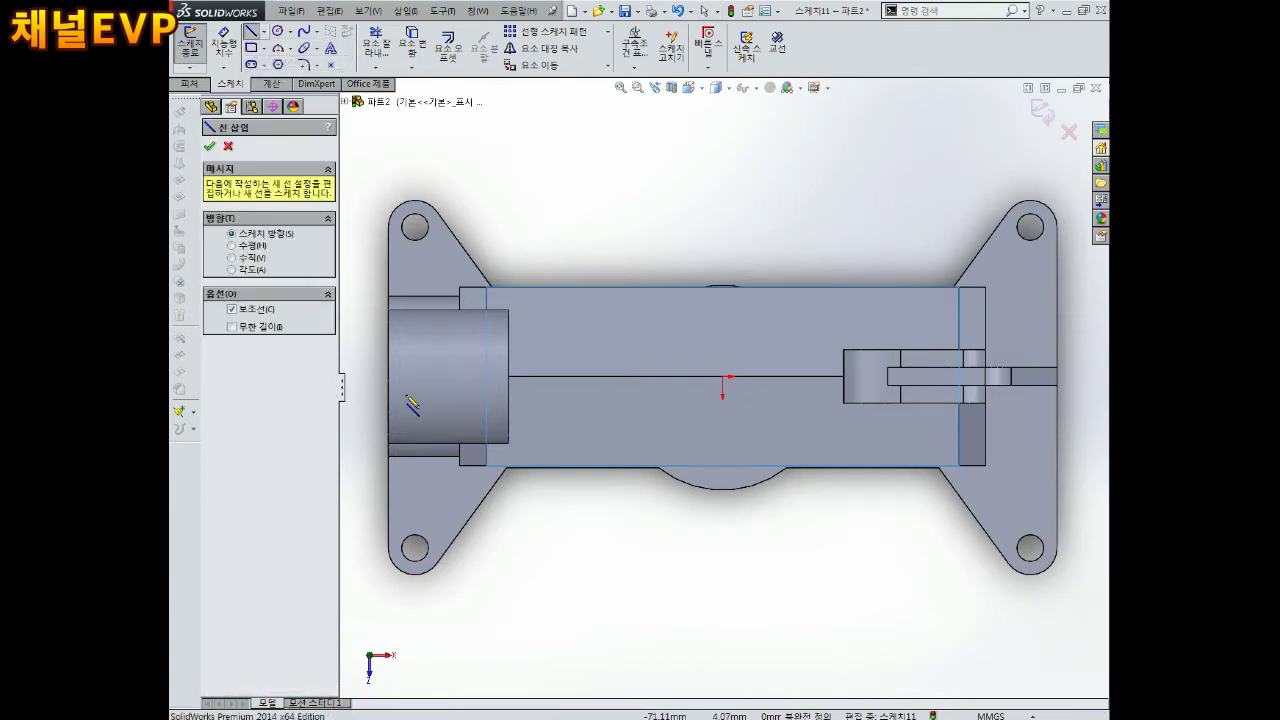
{"action": "left_click", "coordinate": [723, 377]}
{"action": "left_click", "coordinate": [630, 377]}
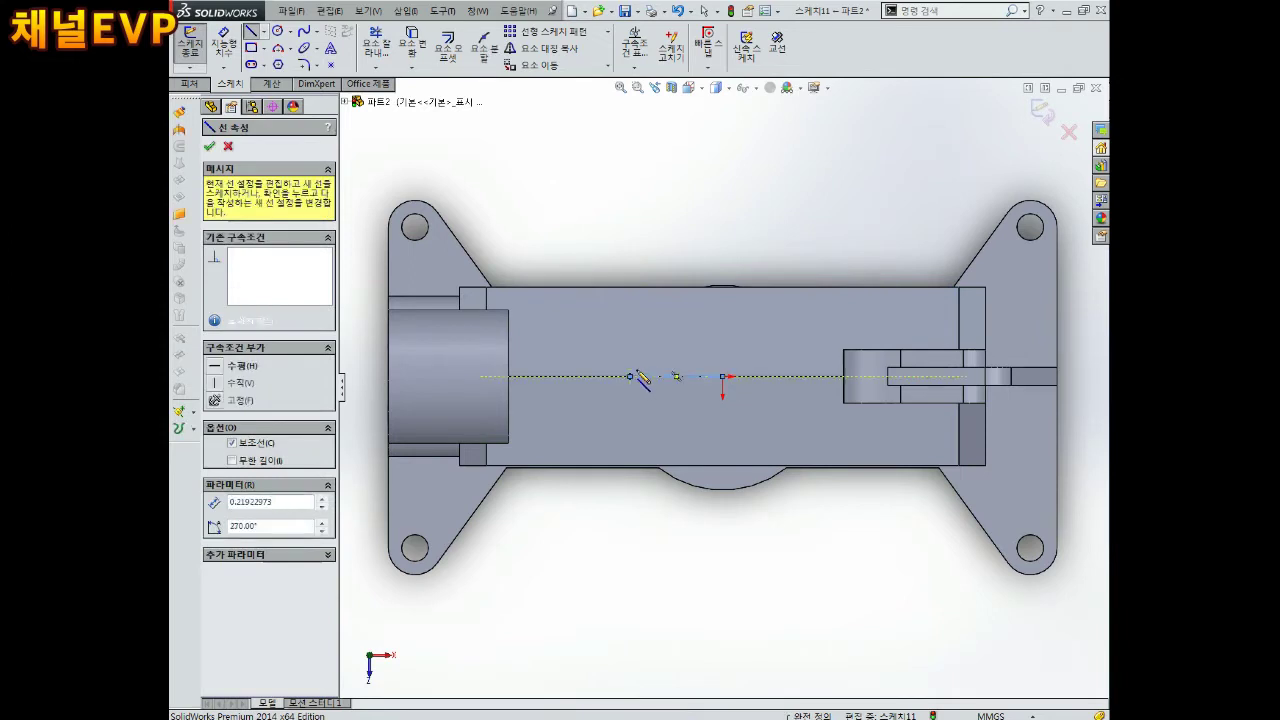
{"action": "key", "text": "Escape"}
{"action": "left_click", "coordinate": [278, 31]}
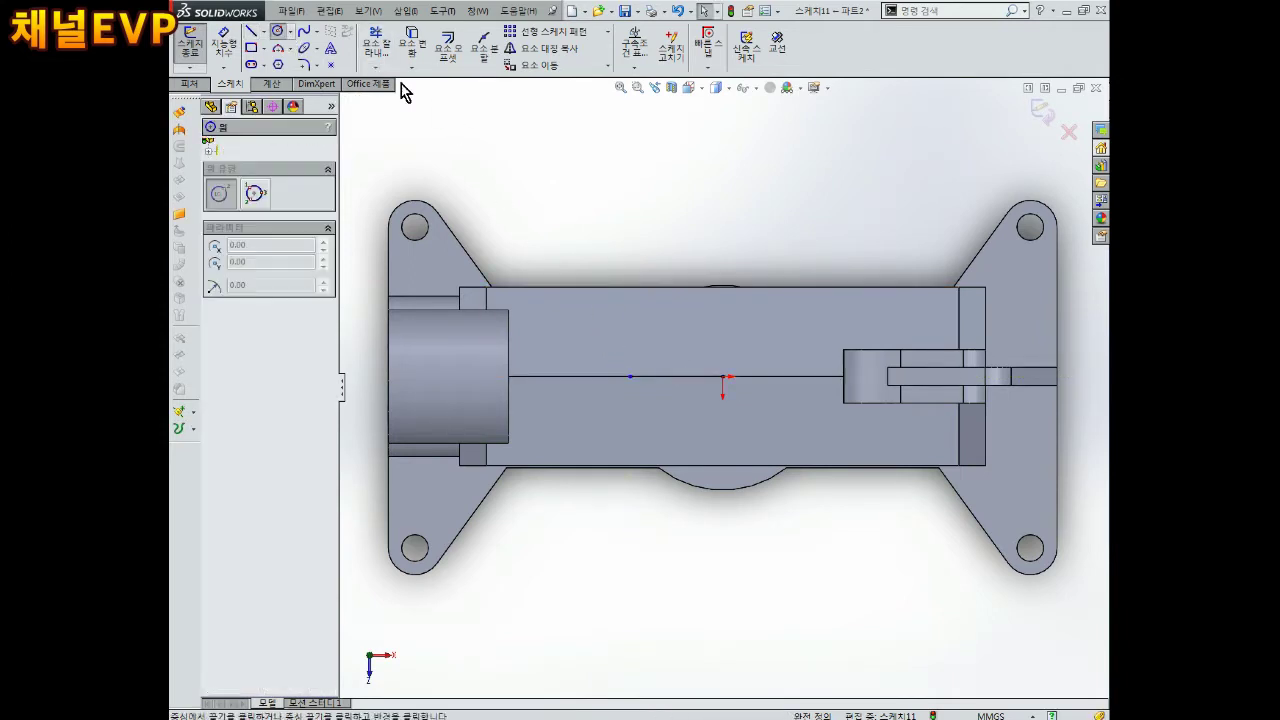
{"action": "left_click_drag", "start_coordinate": [722, 210], "coordinate": [746, 188]}
{"action": "key", "text": "Escape"}
Dimension the concentric circles to Ø12 outer and Ø6 inner.
{"action": "right_click_drag", "start_coordinate": [800, 201], "coordinate": [806, 180]}
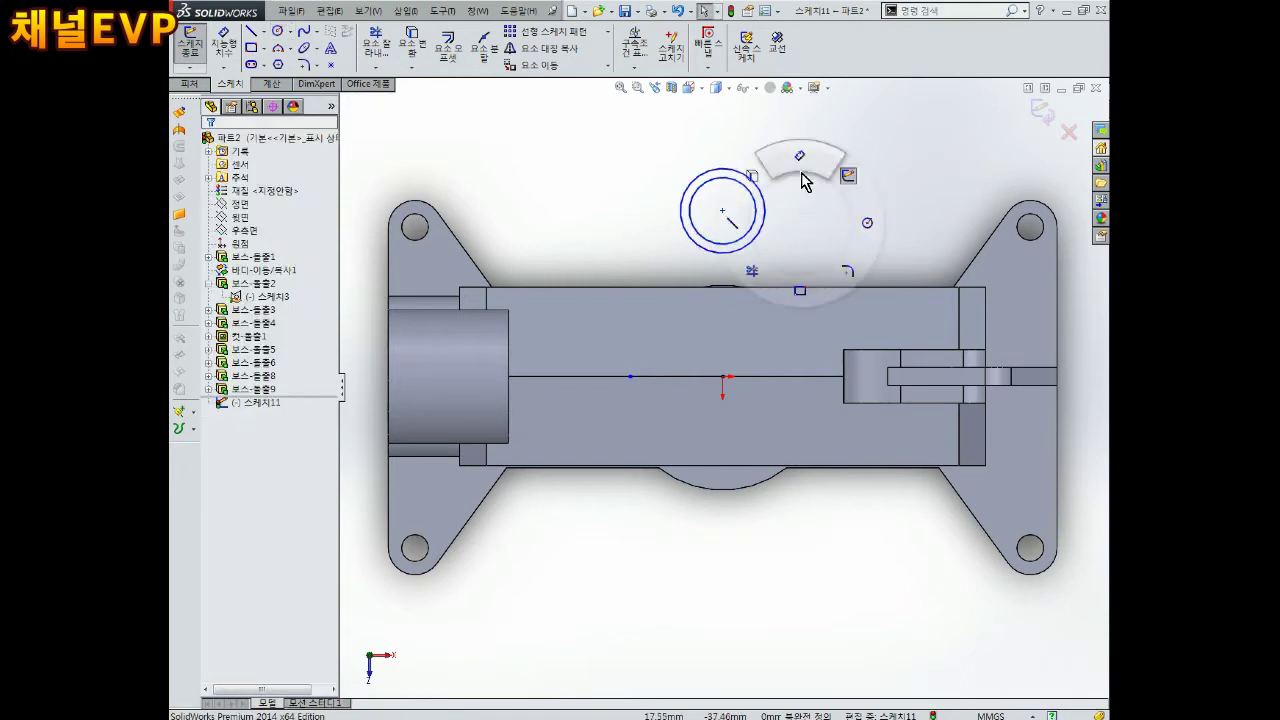
{"action": "left_click", "coordinate": [748, 181]}
{"action": "left_click", "coordinate": [785, 141]}
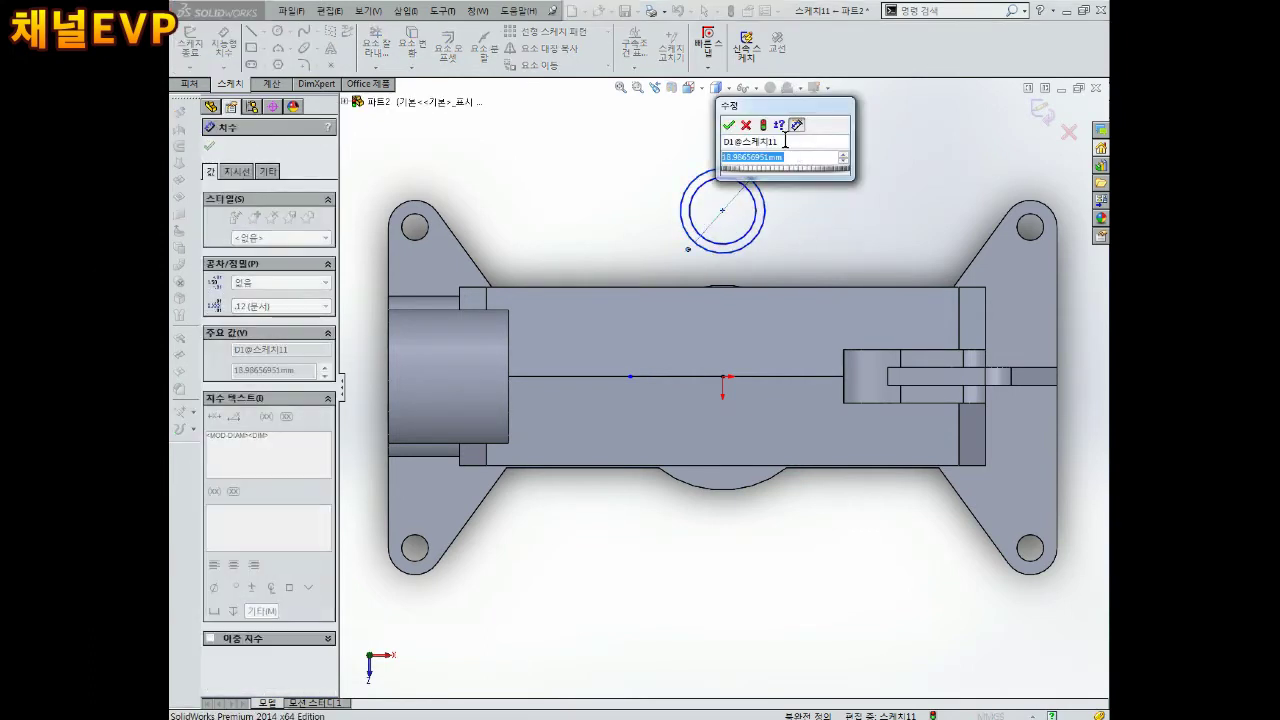
{"action": "type", "text": "12"}
{"action": "key", "text": "Return"}
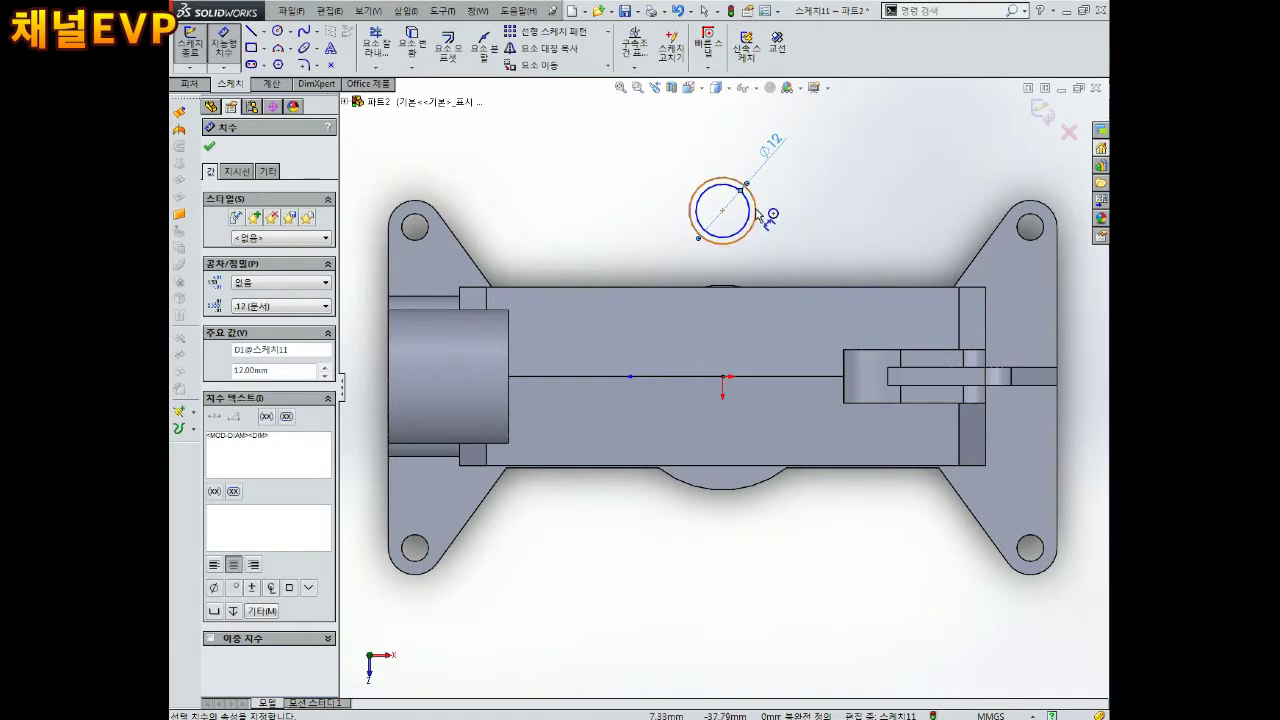
{"action": "left_click", "coordinate": [757, 214]}
{"action": "left_click", "coordinate": [800, 186]}
{"action": "type", "text": "6"}
{"action": "key", "text": "Return"}
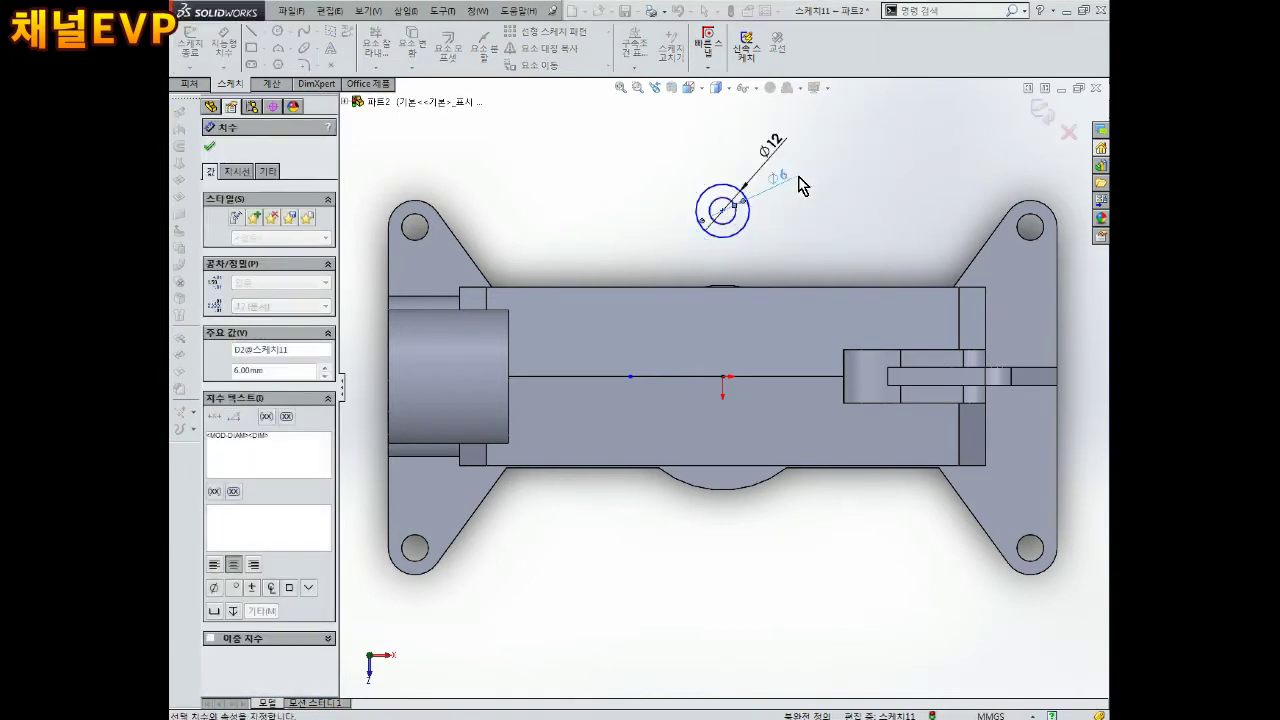
{"action": "key", "text": "Escape"}
{"action": "scroll", "coordinate": [731, 270], "scroll_direction": "down", "scroll_amount": 2}
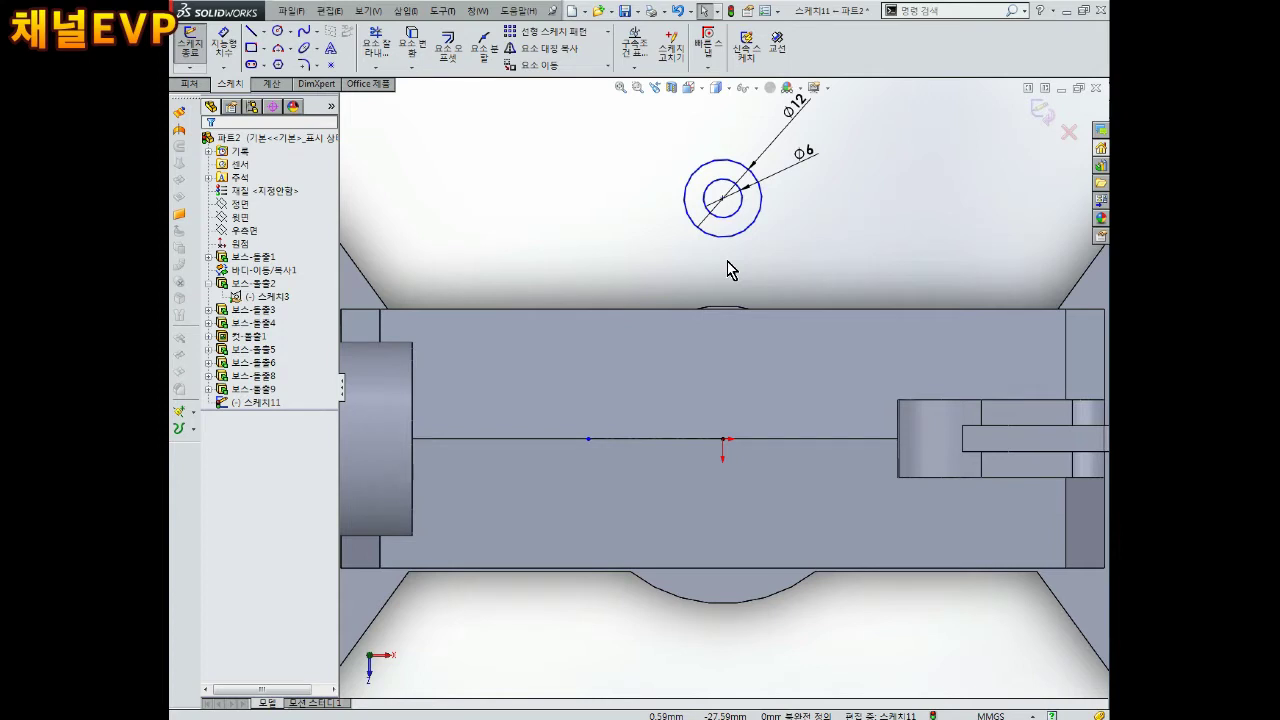
{"action": "scroll", "coordinate": [727, 268], "scroll_direction": "up", "scroll_amount": 1}
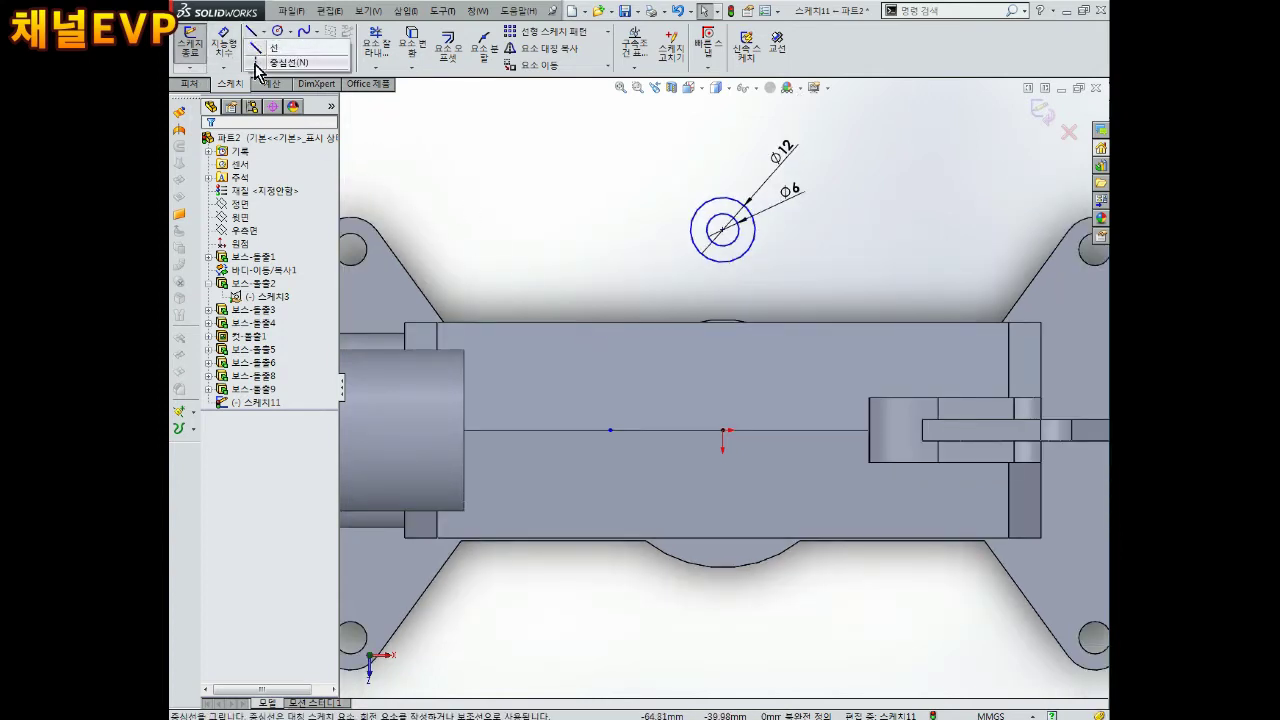
Draw a vertical centerline from the horizontal centerline up to the small circle.
{"action": "left_click", "coordinate": [252, 32]}
{"action": "left_click", "coordinate": [723, 430]}
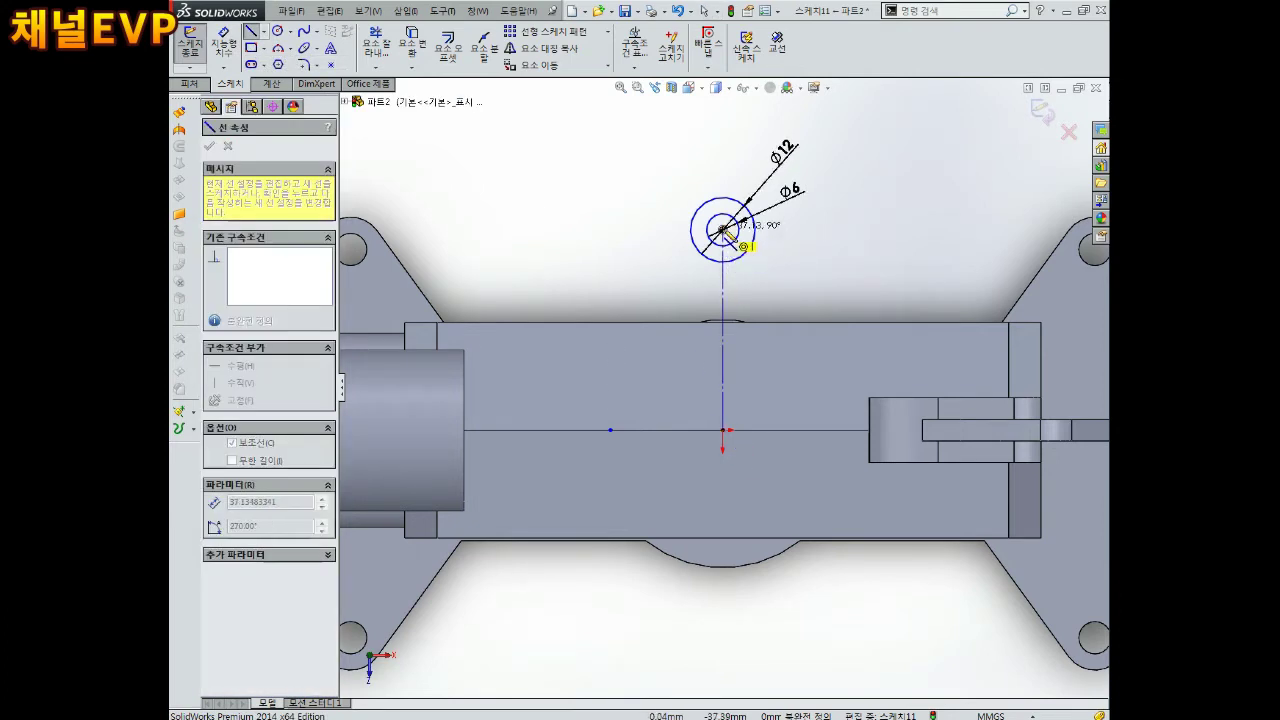
{"action": "left_click", "coordinate": [722, 198]}
{"action": "key", "text": "Escape"}
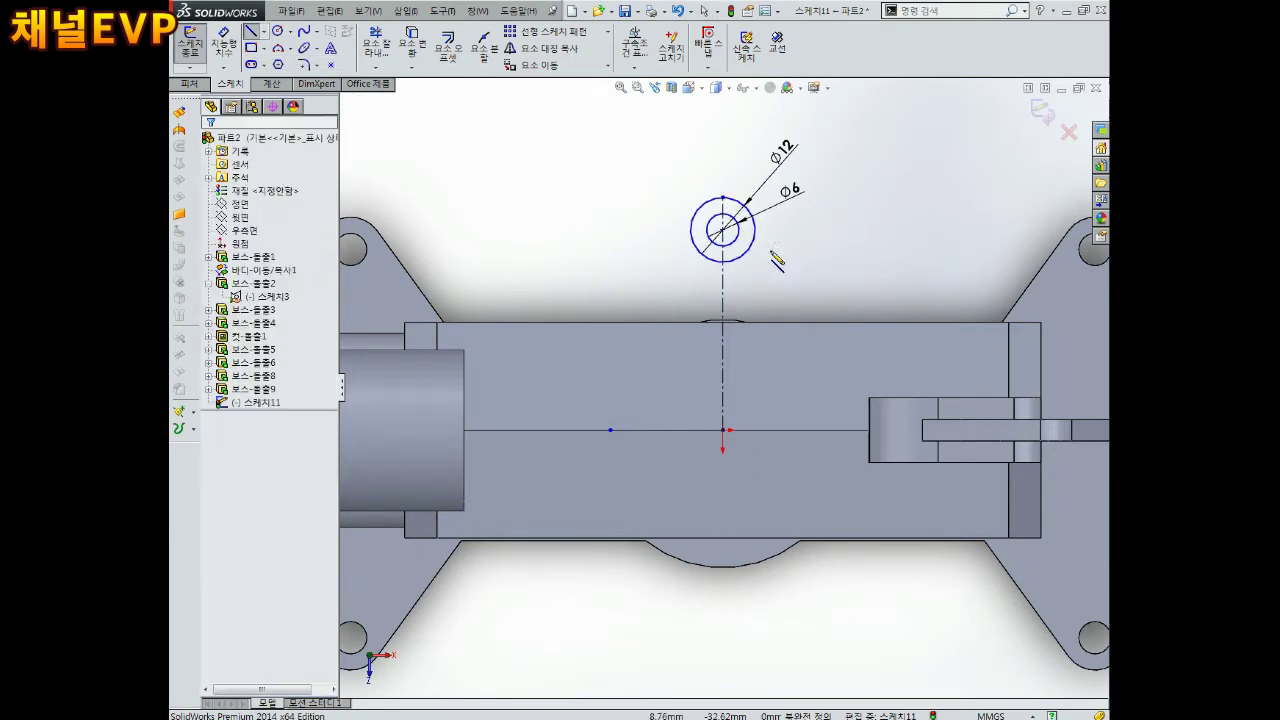
{"action": "scroll", "coordinate": [757, 295], "scroll_direction": "up", "scroll_amount": 3}
{"action": "scroll", "coordinate": [757, 313], "scroll_direction": "down", "scroll_amount": 3}
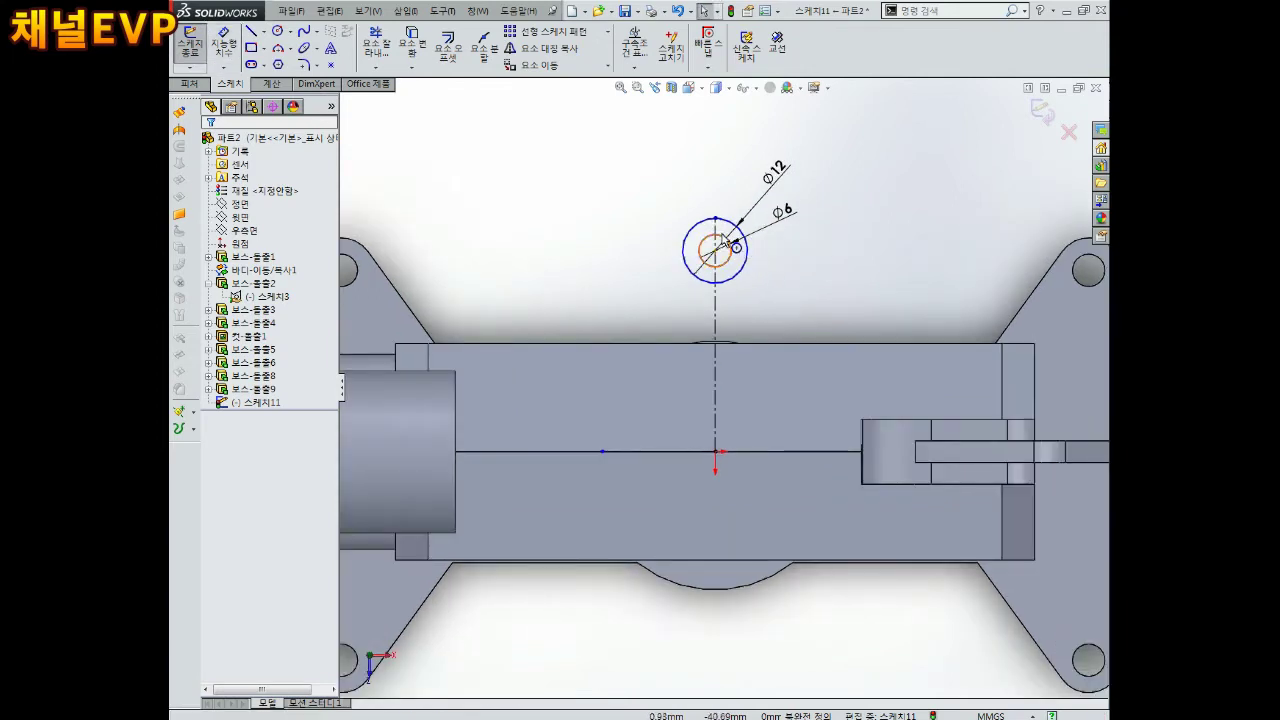
Dimension the vertical distance to the small circle's centre as 68.
{"action": "mouse_move", "coordinate": [715, 250]}
{"action": "left_mouse_down"}
{"action": "mouse_move", "coordinate": [706, 272]}
{"action": "mouse_move", "coordinate": [700, 237]}
{"action": "left_mouse_up"}
{"action": "key", "text": "Escape"}
{"action": "right_click_drag", "start_coordinate": [830, 297], "coordinate": [830, 258]}
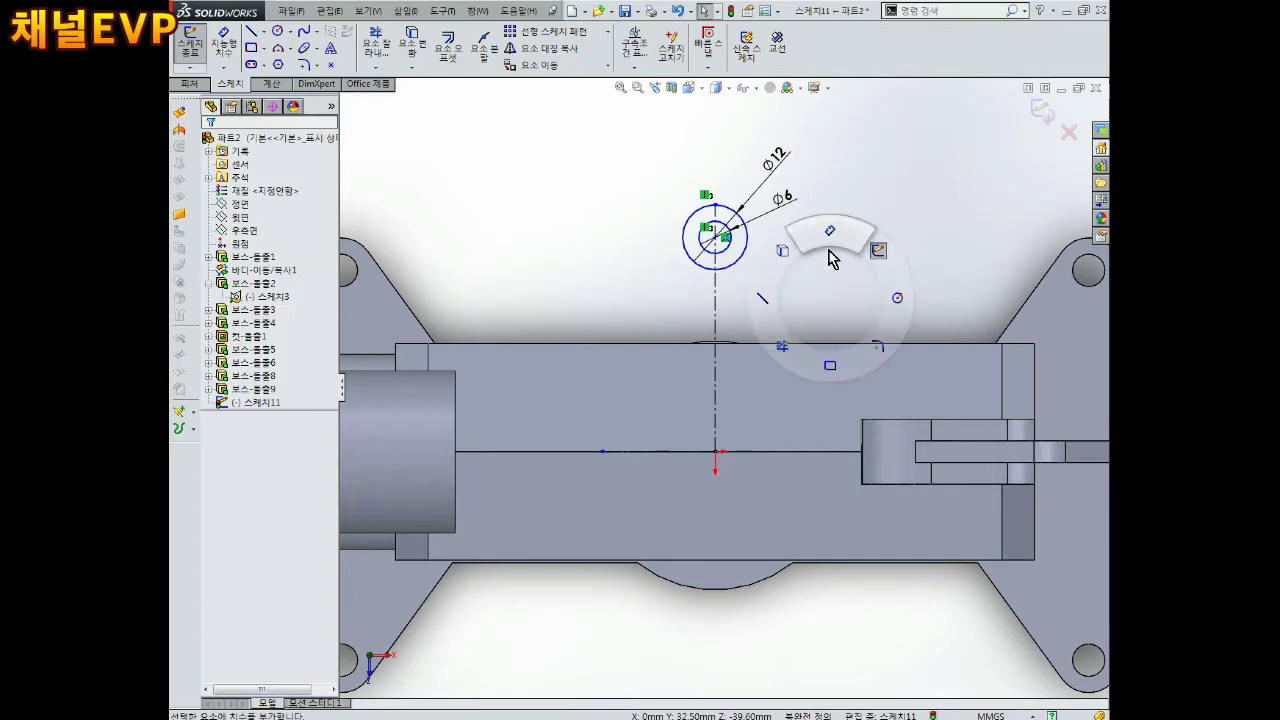
{"action": "left_click", "coordinate": [715, 206]}
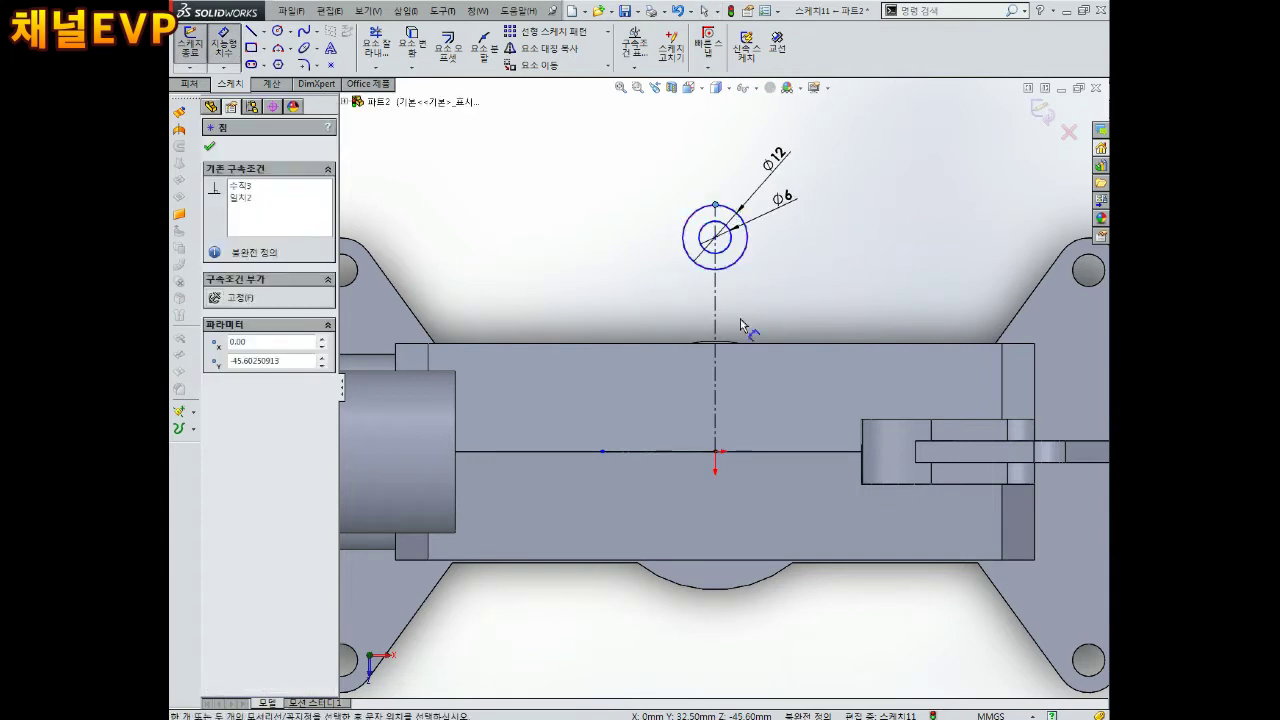
{"action": "left_click", "coordinate": [690, 457]}
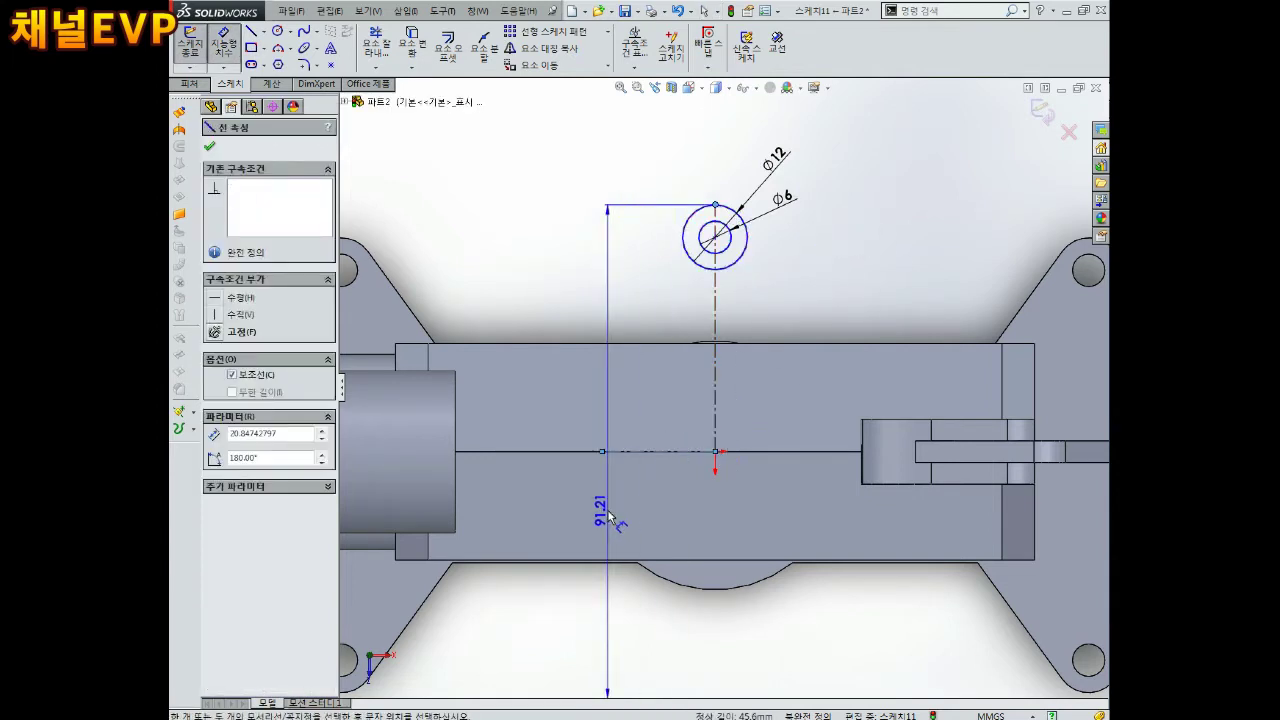
{"action": "left_click", "coordinate": [609, 517]}
{"action": "type", "text": "68"}
{"action": "key", "text": "Return"}
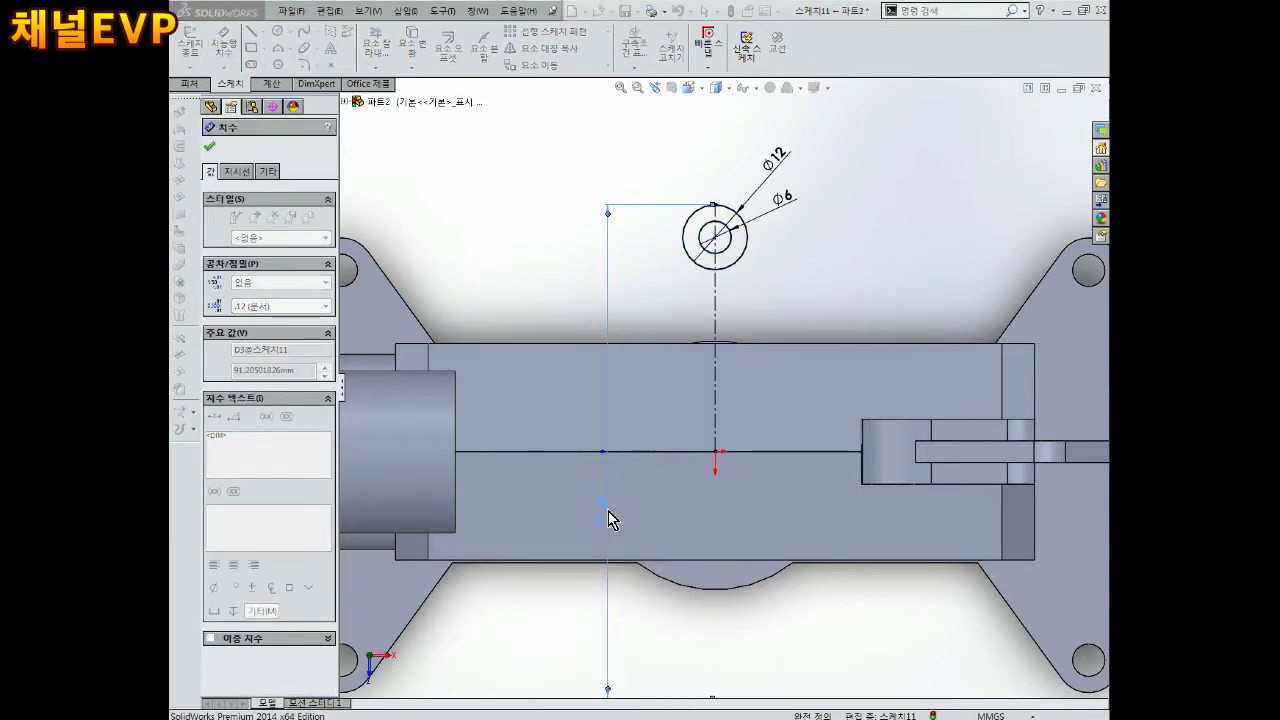
{"action": "key", "text": "Escape"}
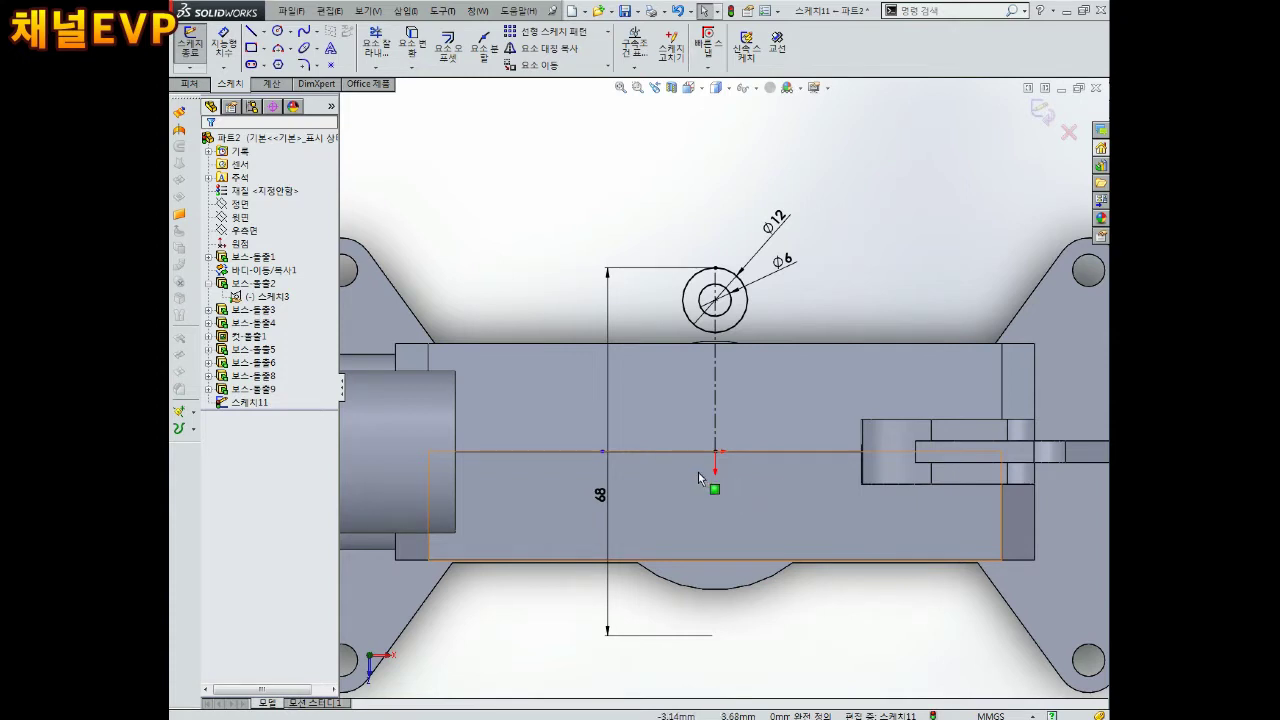
Draw a Ø36 circle centred on the sketch origin.
{"action": "left_click", "coordinate": [278, 31]}
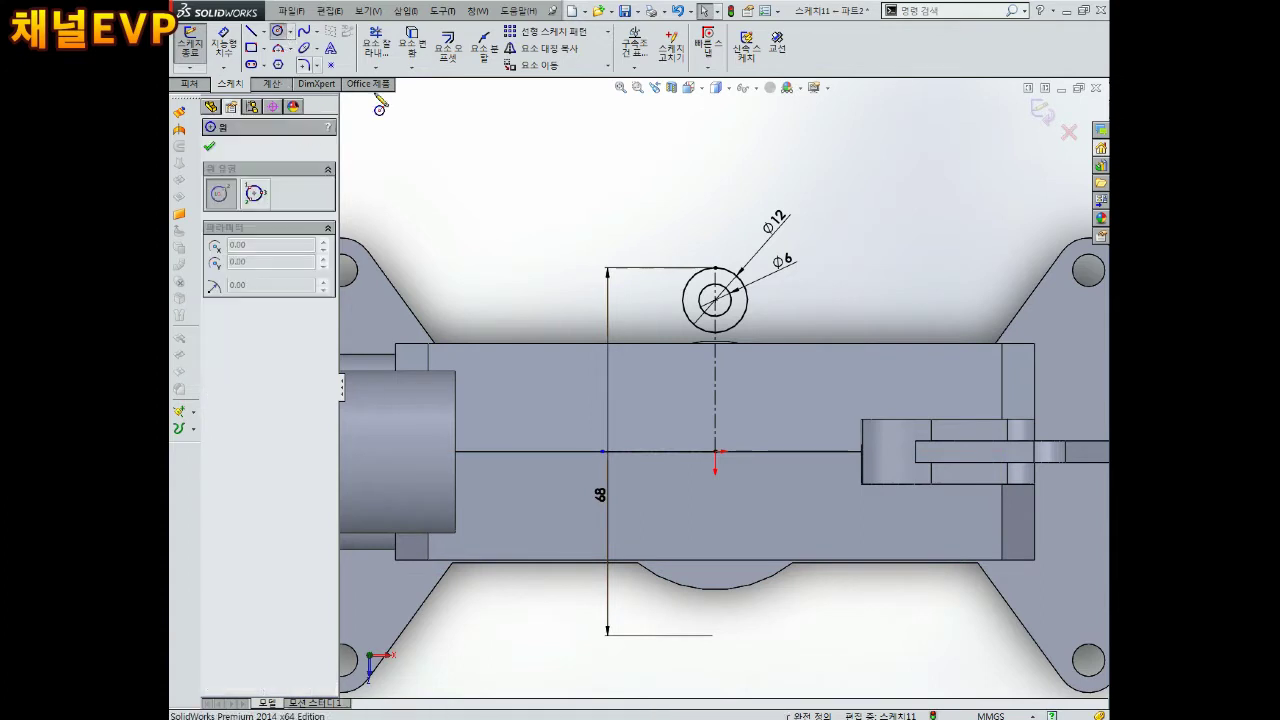
{"action": "left_click_drag", "start_coordinate": [715, 451], "coordinate": [794, 406]}
{"action": "key", "text": "Escape"}
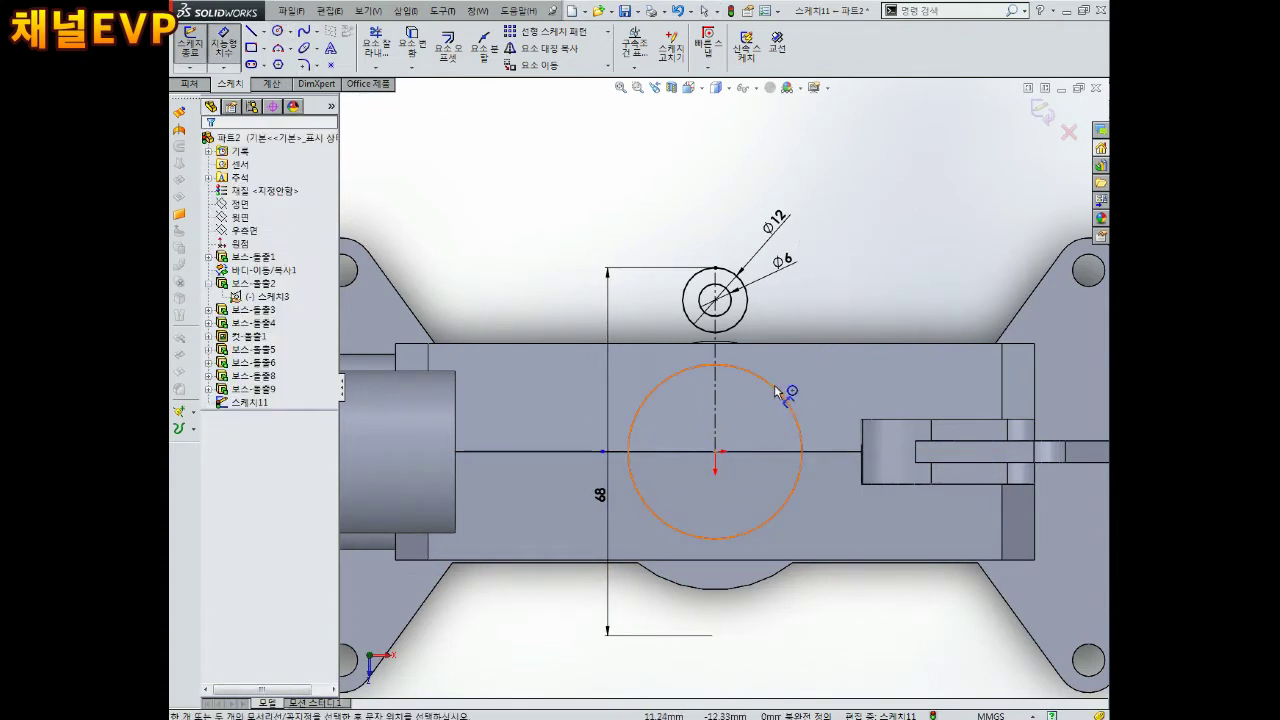
{"action": "left_click", "coordinate": [780, 393]}
{"action": "left_click", "coordinate": [835, 318]}
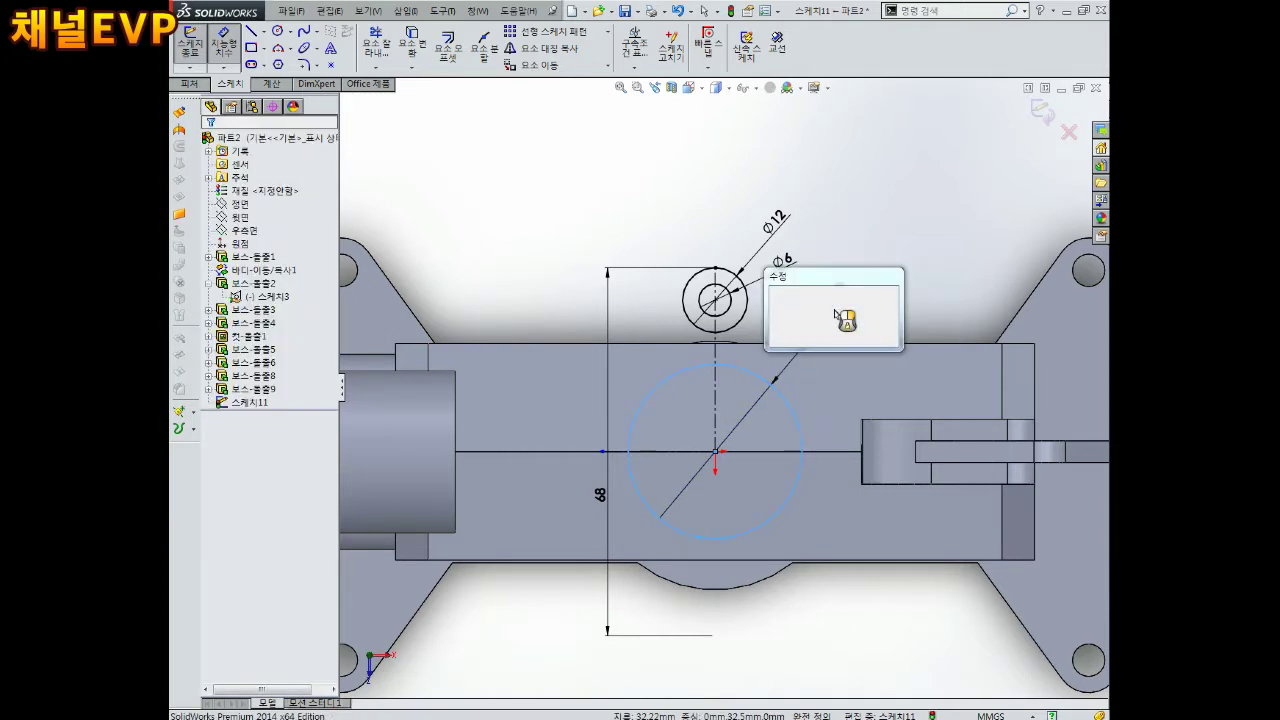
{"action": "key", "text": "Return"}
{"action": "key", "text": "Escape"}
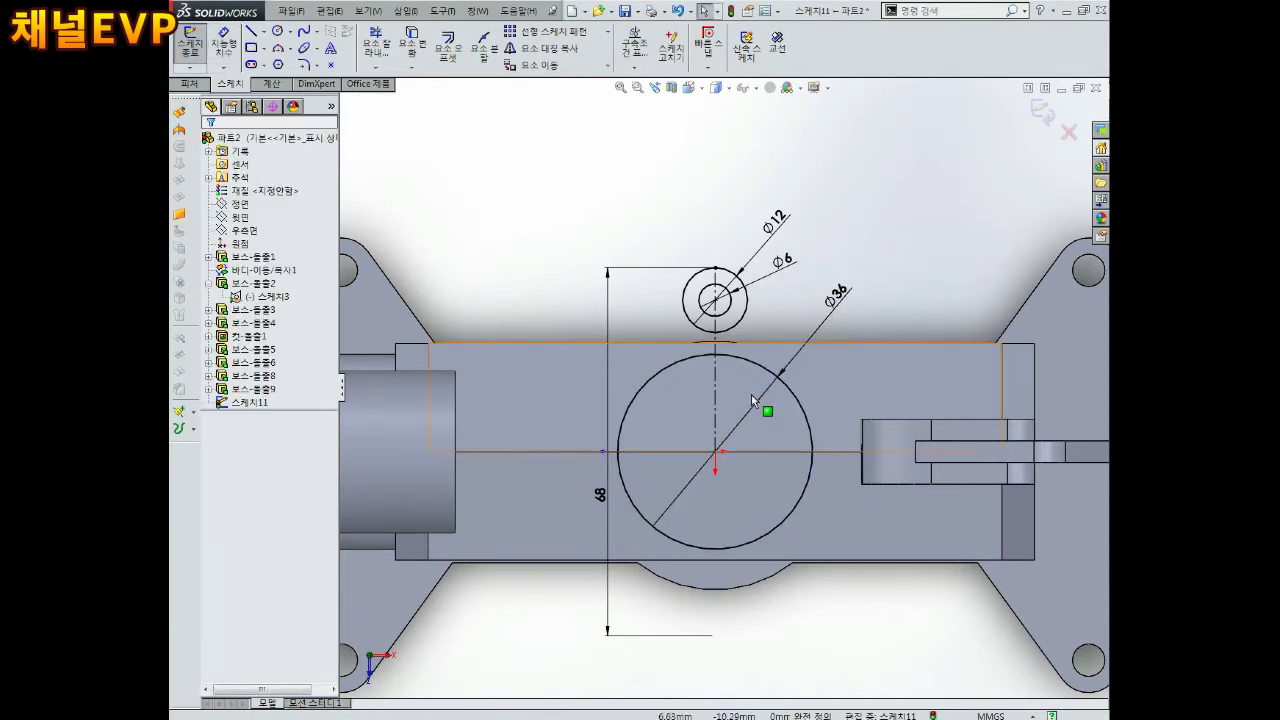
{"action": "scroll", "coordinate": [743, 407], "scroll_direction": "down", "scroll_amount": 2}
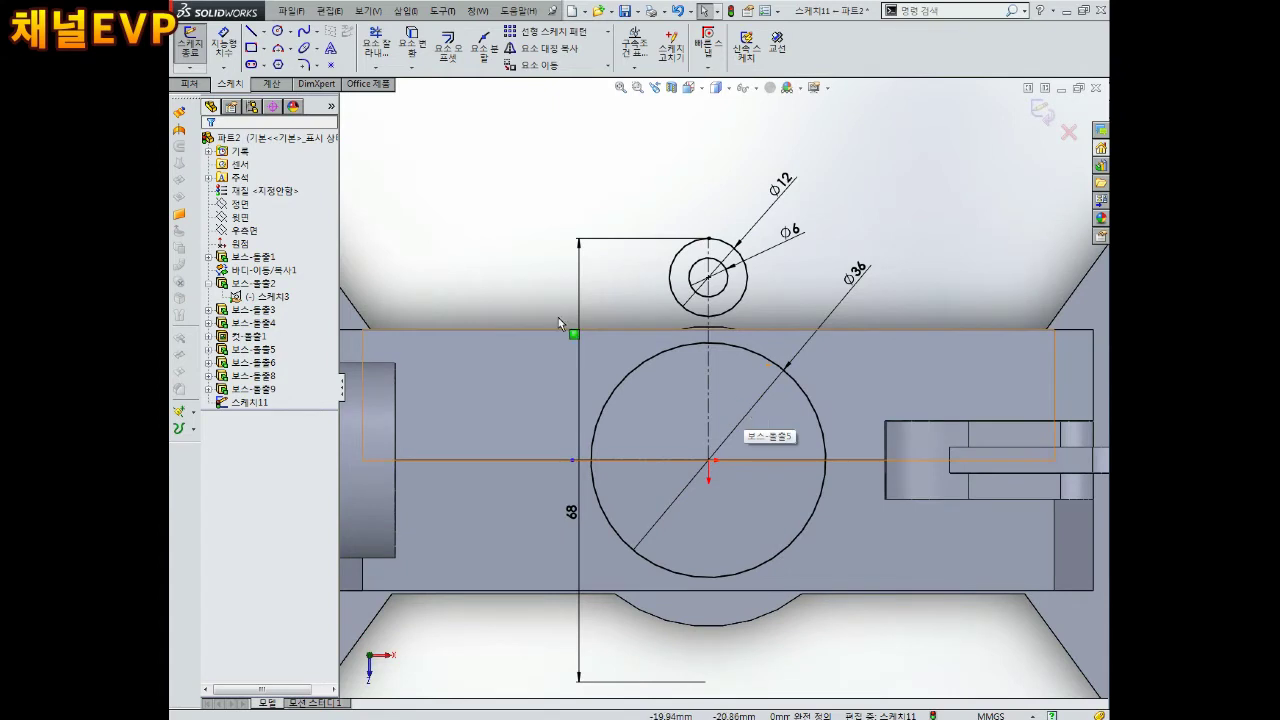
Draw left and right slanted lines past the circles, then select the left line with the small circle.
{"action": "left_click", "coordinate": [250, 33]}
{"action": "mouse_move", "coordinate": [674, 183]}
{"action": "left_mouse_down"}
{"action": "mouse_move", "coordinate": [608, 323]}
{"action": "mouse_move", "coordinate": [494, 477]}
{"action": "mouse_move", "coordinate": [470, 489]}
{"action": "left_mouse_up"}
{"action": "left_click_drag", "start_coordinate": [777, 157], "coordinate": [876, 512]}
{"action": "key", "text": "Escape"}
{"action": "left_click", "coordinate": [638, 236]}
{"action": "left_click", "coordinate": [671, 272], "text": "ctrl"}
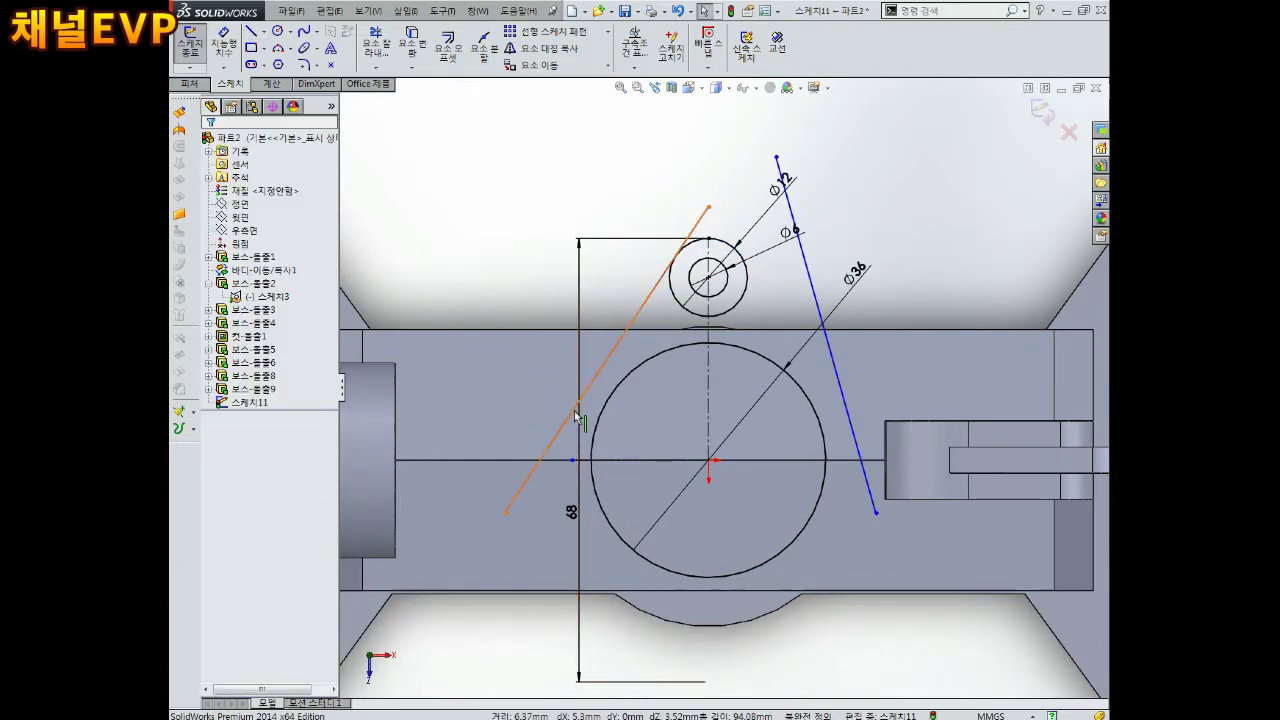
Make the left line tangent to the Ø36 circle and the right line tangent to both circles.
{"action": "left_click", "coordinate": [588, 390]}
{"action": "left_click", "coordinate": [601, 412]}
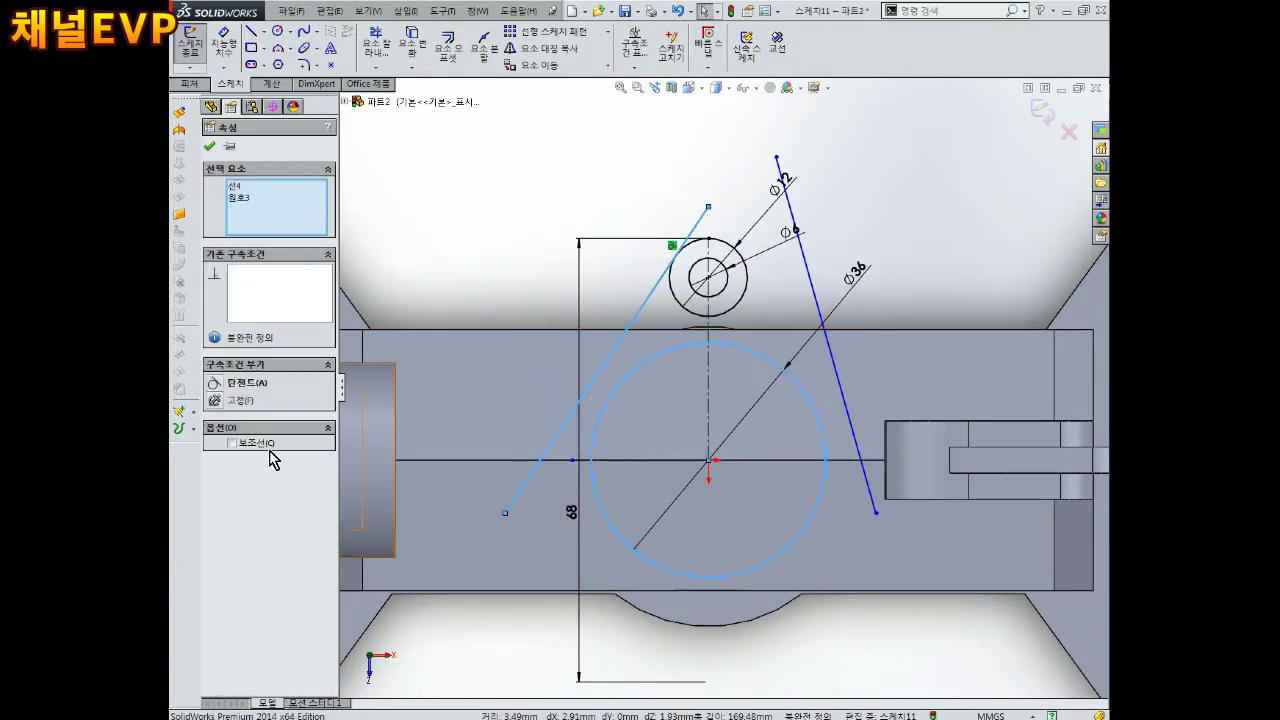
{"action": "left_click", "coordinate": [216, 385]}
{"action": "left_click", "coordinate": [806, 262]}
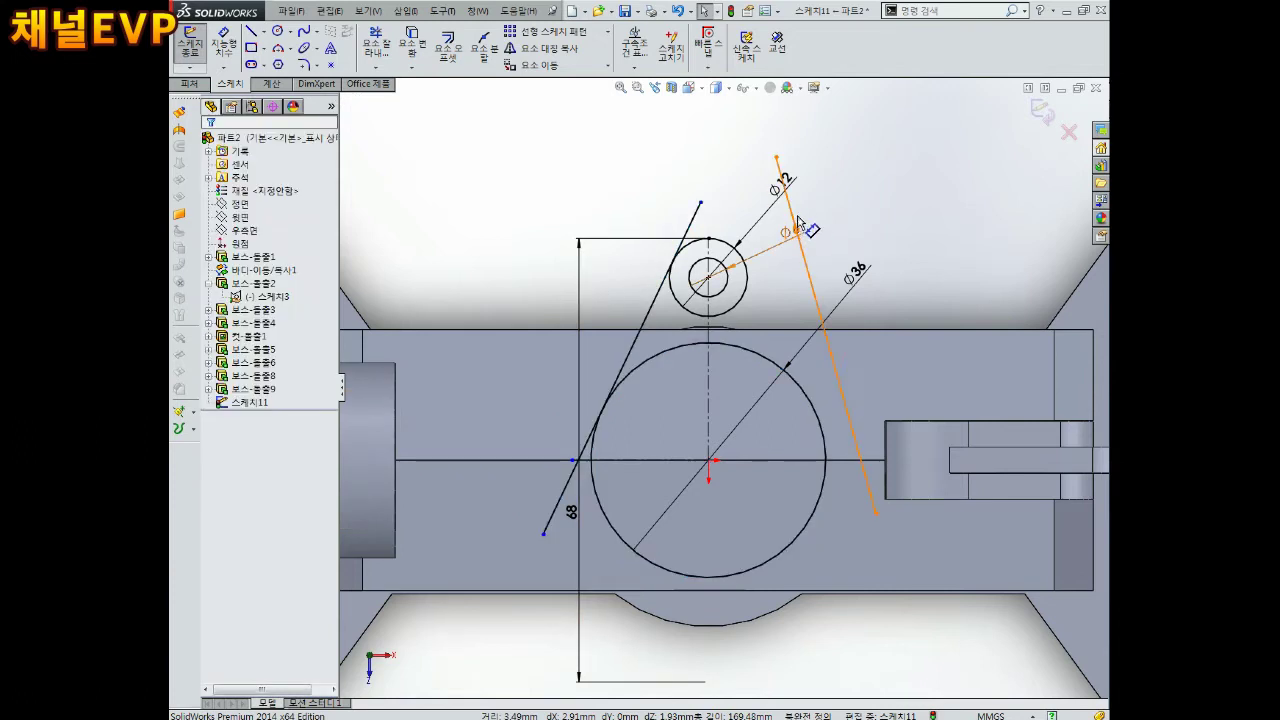
{"action": "left_click", "coordinate": [747, 260], "text": "ctrl"}
{"action": "left_click", "coordinate": [216, 385]}
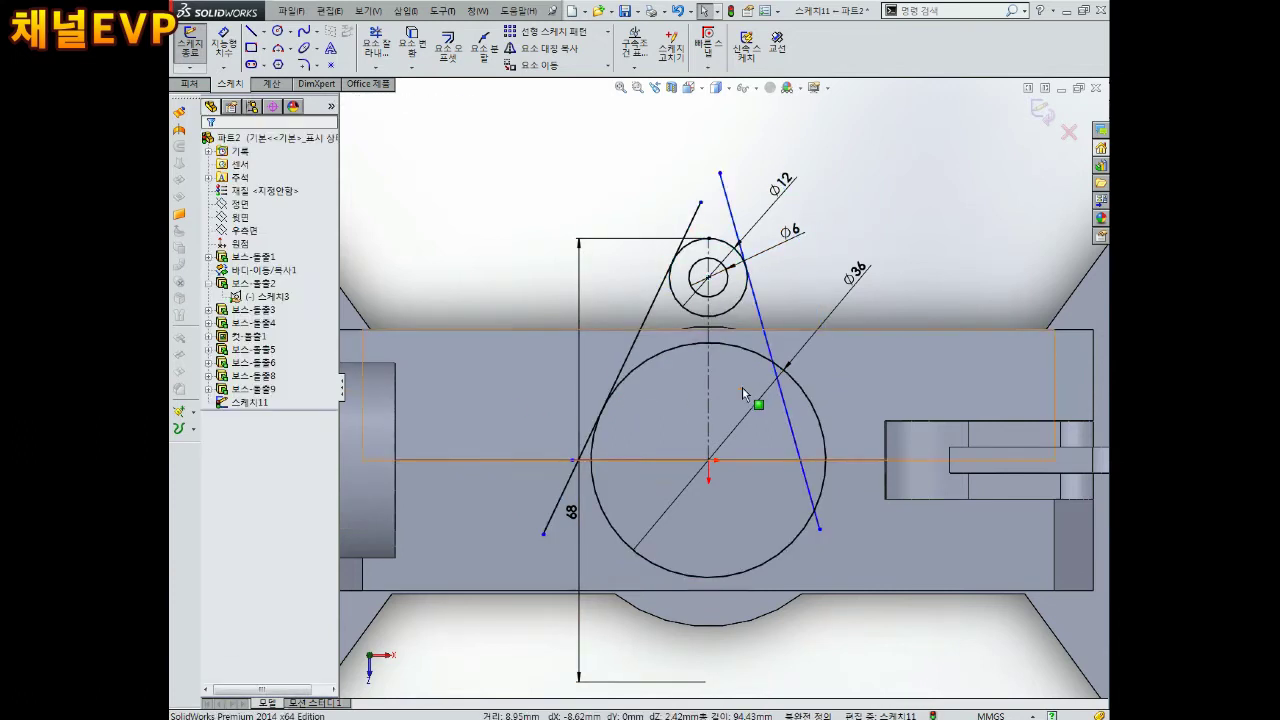
{"action": "left_click", "coordinate": [781, 411]}
{"action": "left_click", "coordinate": [822, 428], "text": "ctrl"}
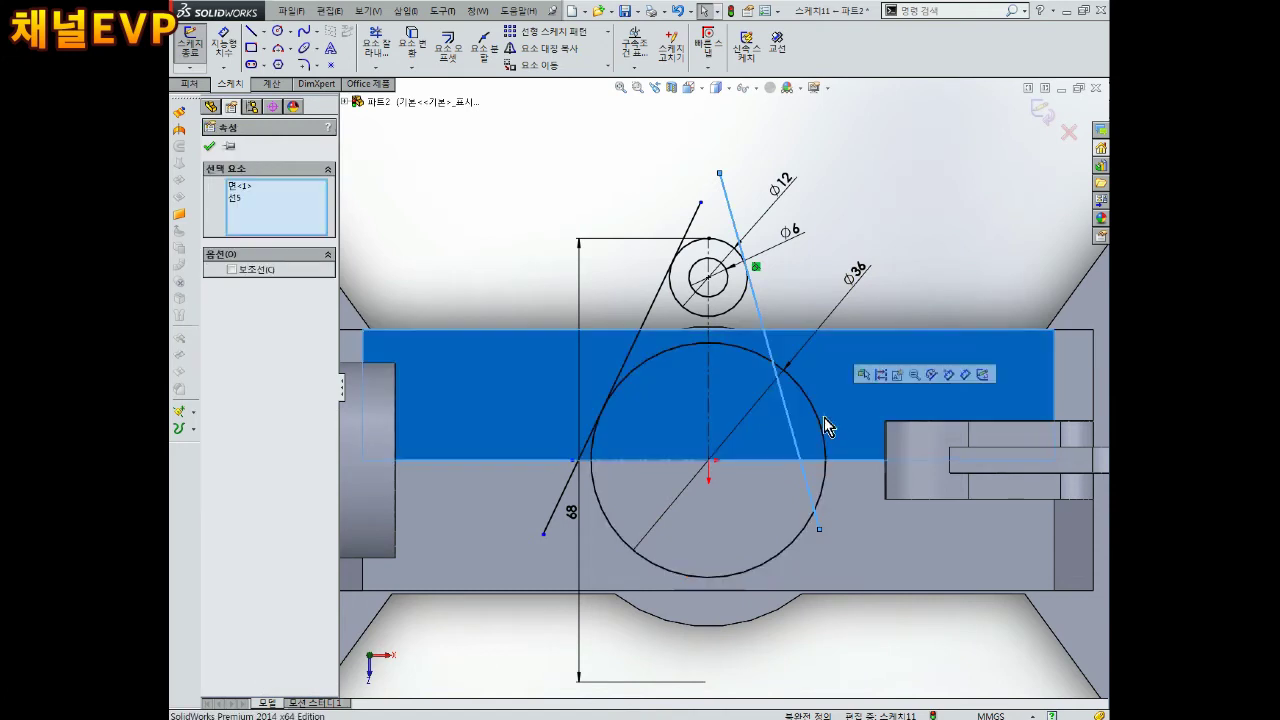
{"action": "key", "text": "Escape"}
{"action": "left_click", "coordinate": [805, 424]}
{"action": "left_click", "coordinate": [818, 430], "text": "ctrl"}
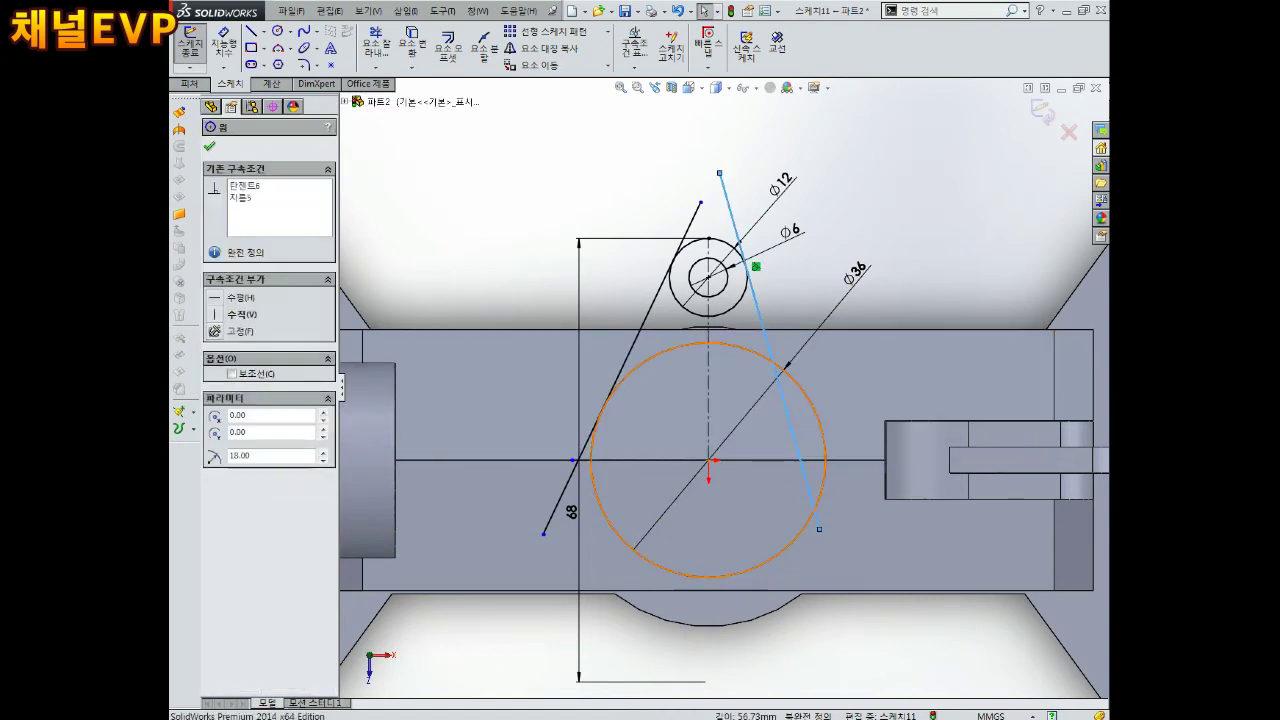
{"action": "left_click", "coordinate": [216, 384]}
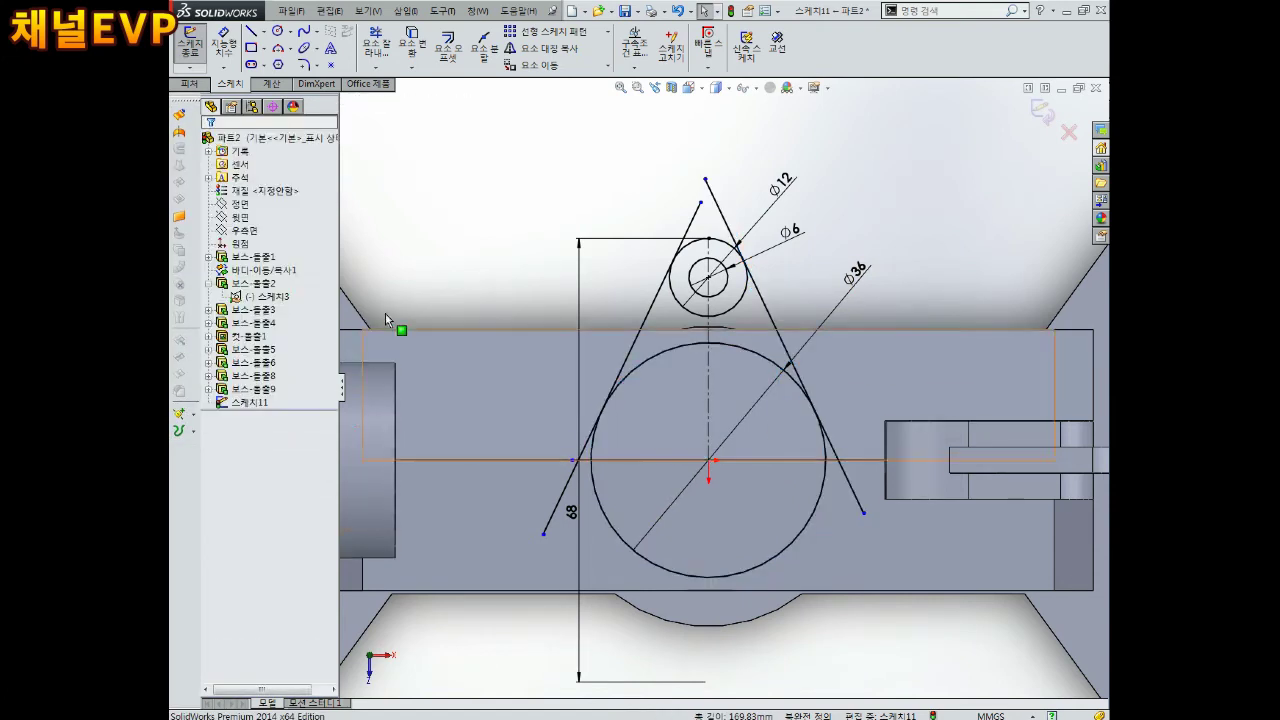
Trim away the inner arc of the Ø36 circle to leave one teardrop outline.
{"action": "left_click", "coordinate": [376, 45]}
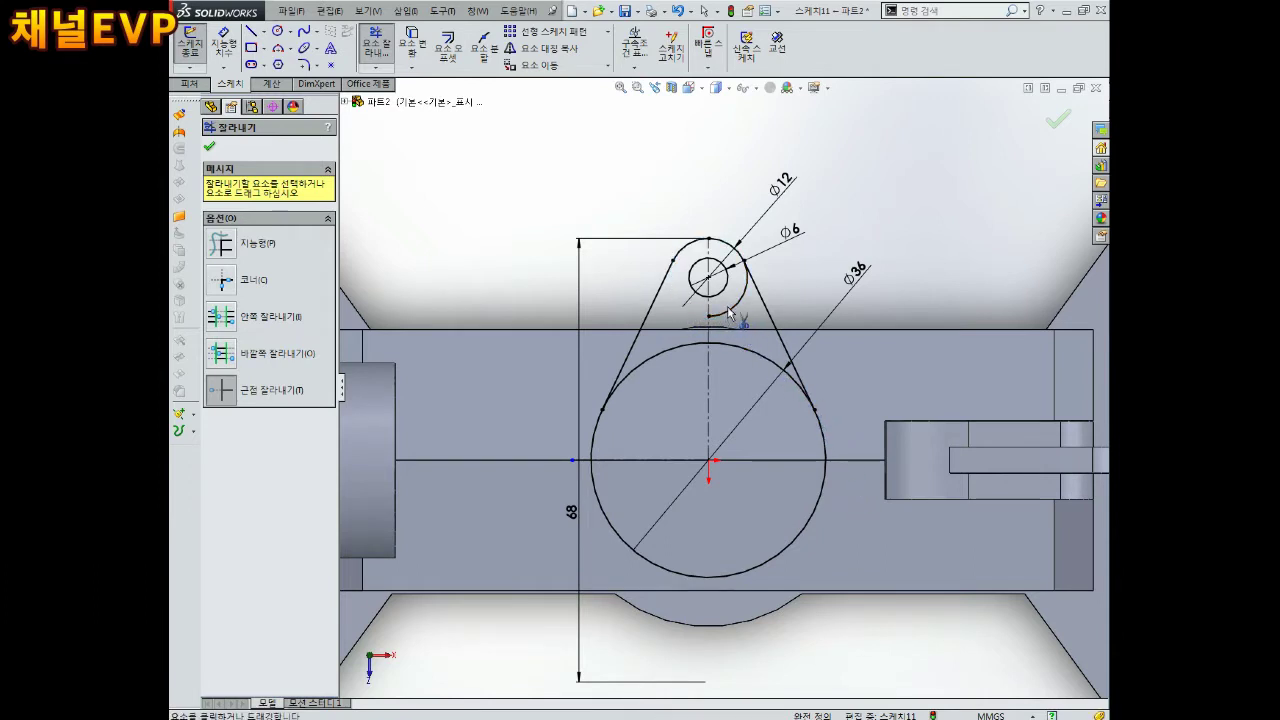
{"action": "left_click", "coordinate": [666, 360]}
{"action": "key", "text": "Escape"}
{"action": "scroll", "coordinate": [714, 394], "scroll_direction": "up", "scroll_amount": 3}
{"action": "scroll", "coordinate": [730, 394], "scroll_direction": "down", "scroll_amount": 3}
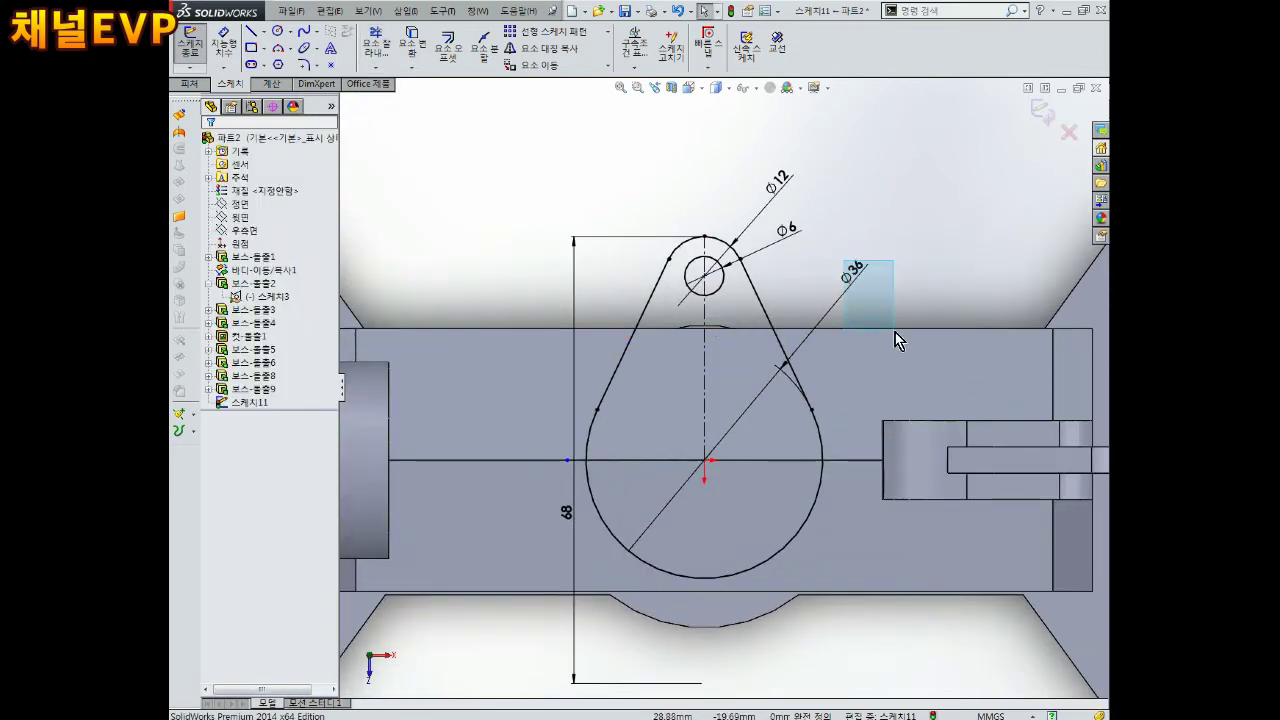
{"action": "key", "text": "z"}
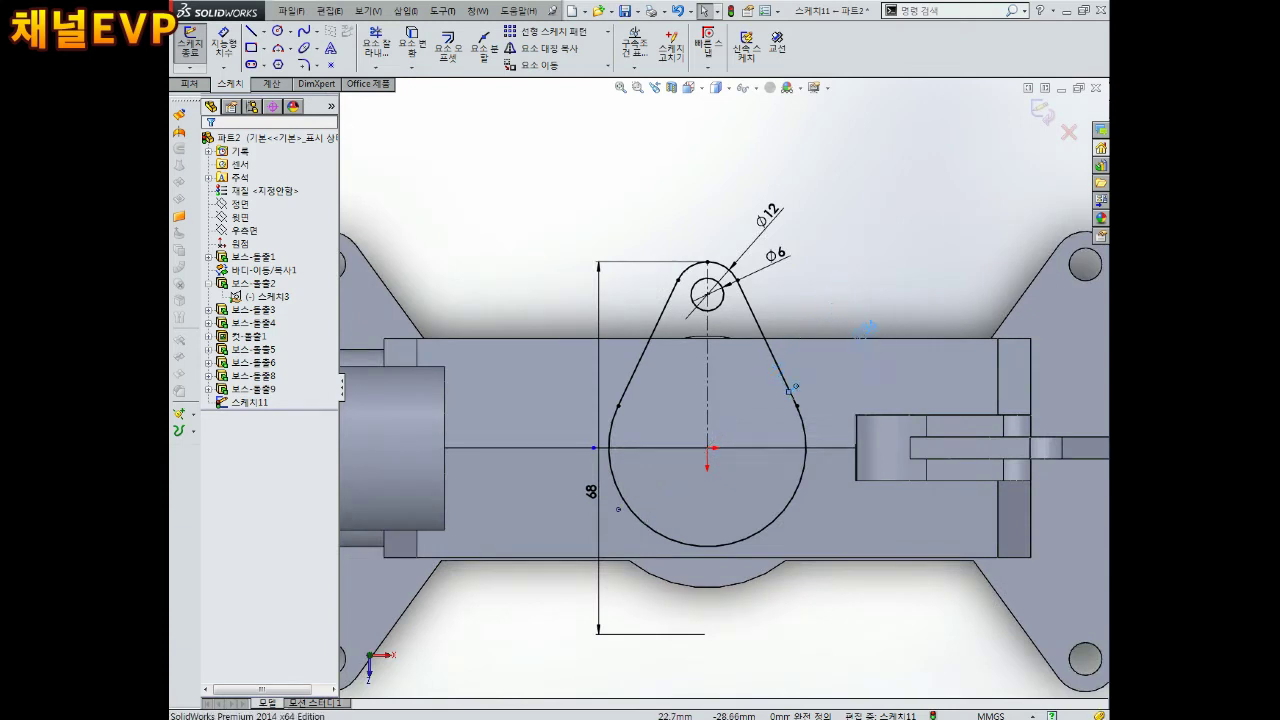
Mirror the upper lobe's lines and arcs about the horizontal centreline.
{"action": "left_click", "coordinate": [560, 48]}
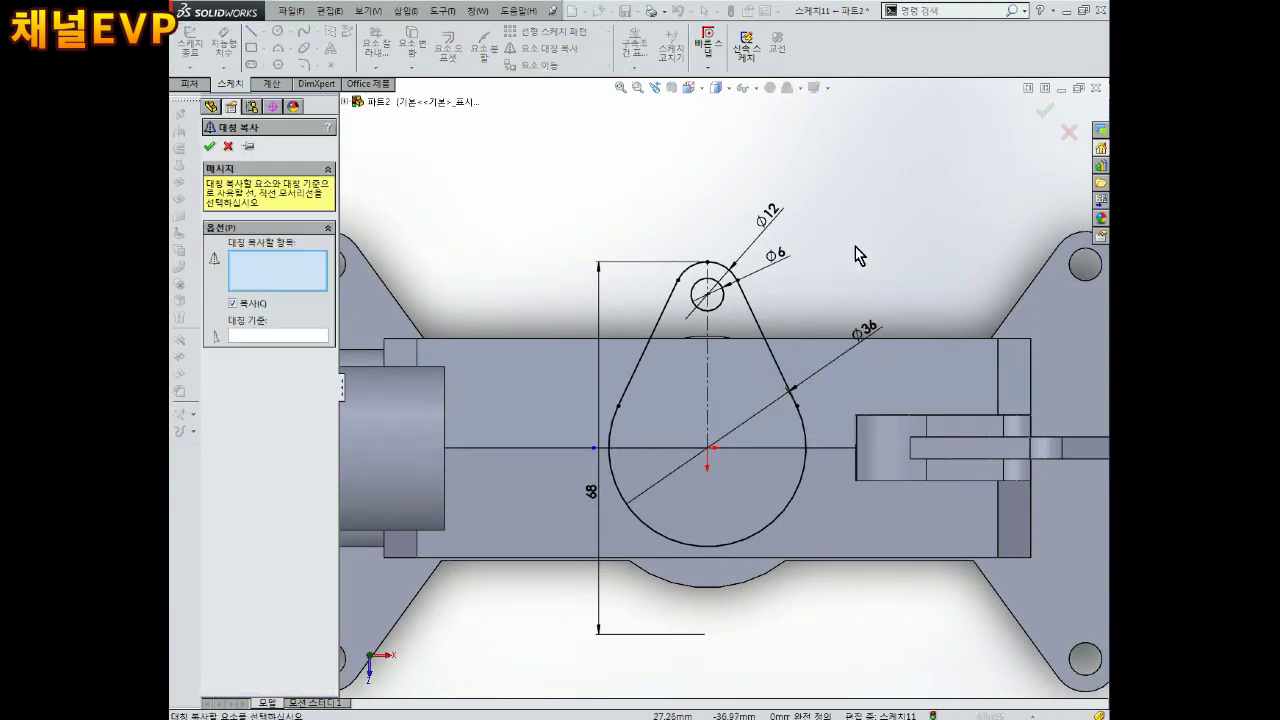
{"action": "left_click_drag", "start_coordinate": [856, 221], "coordinate": [616, 408]}
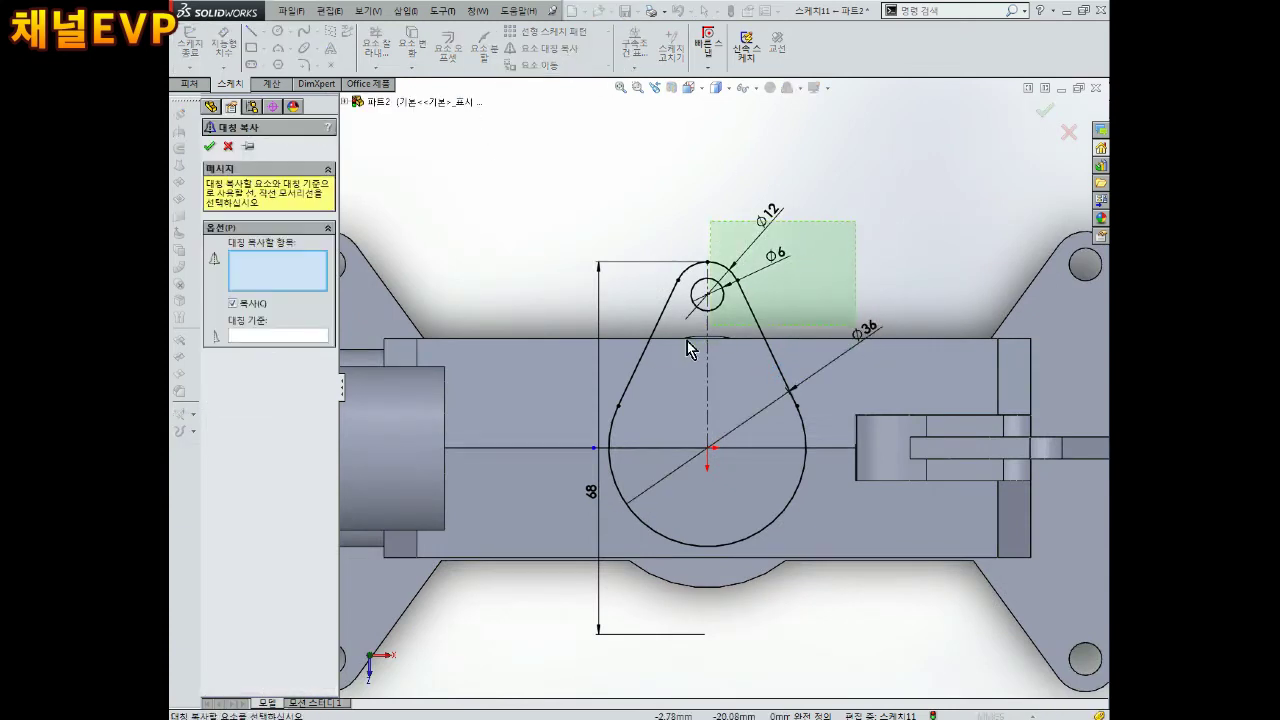
{"action": "left_click", "coordinate": [265, 337]}
{"action": "left_click", "coordinate": [627, 449]}
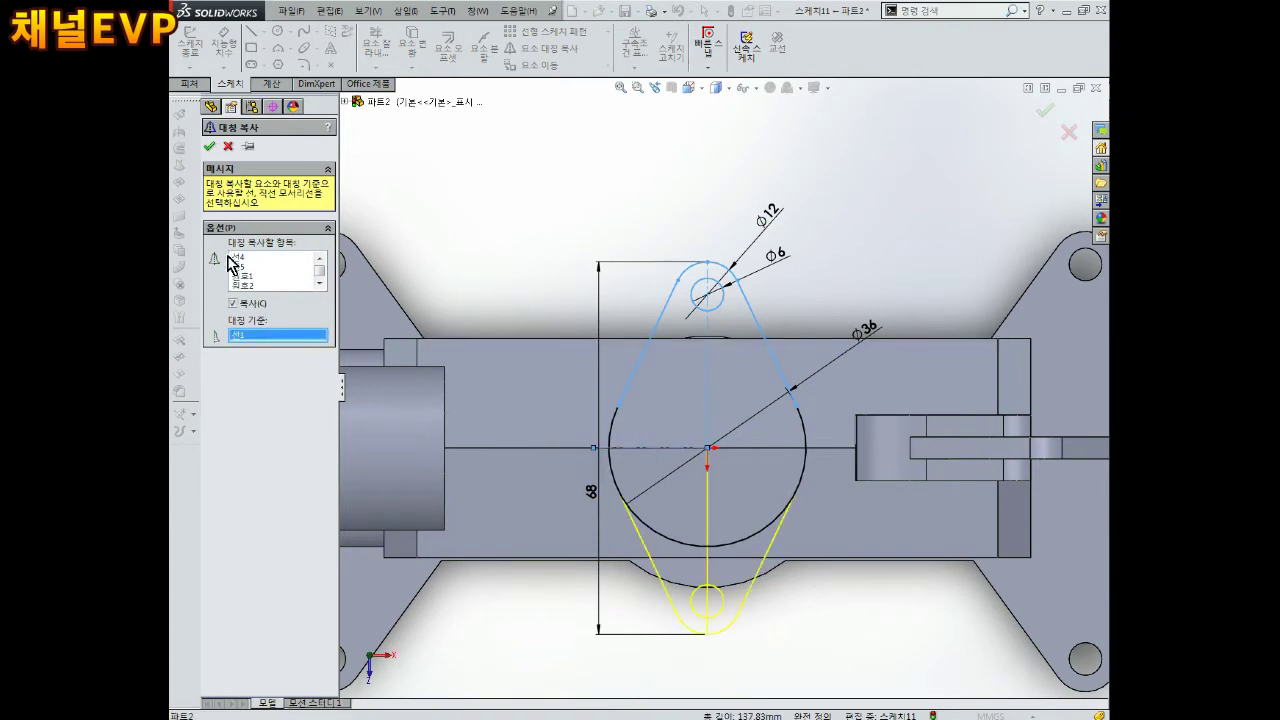
{"action": "left_click", "coordinate": [208, 146]}
{"action": "scroll", "coordinate": [517, 286], "scroll_direction": "up", "scroll_amount": 3}
{"action": "scroll", "coordinate": [435, 270], "scroll_direction": "down", "scroll_amount": 3}
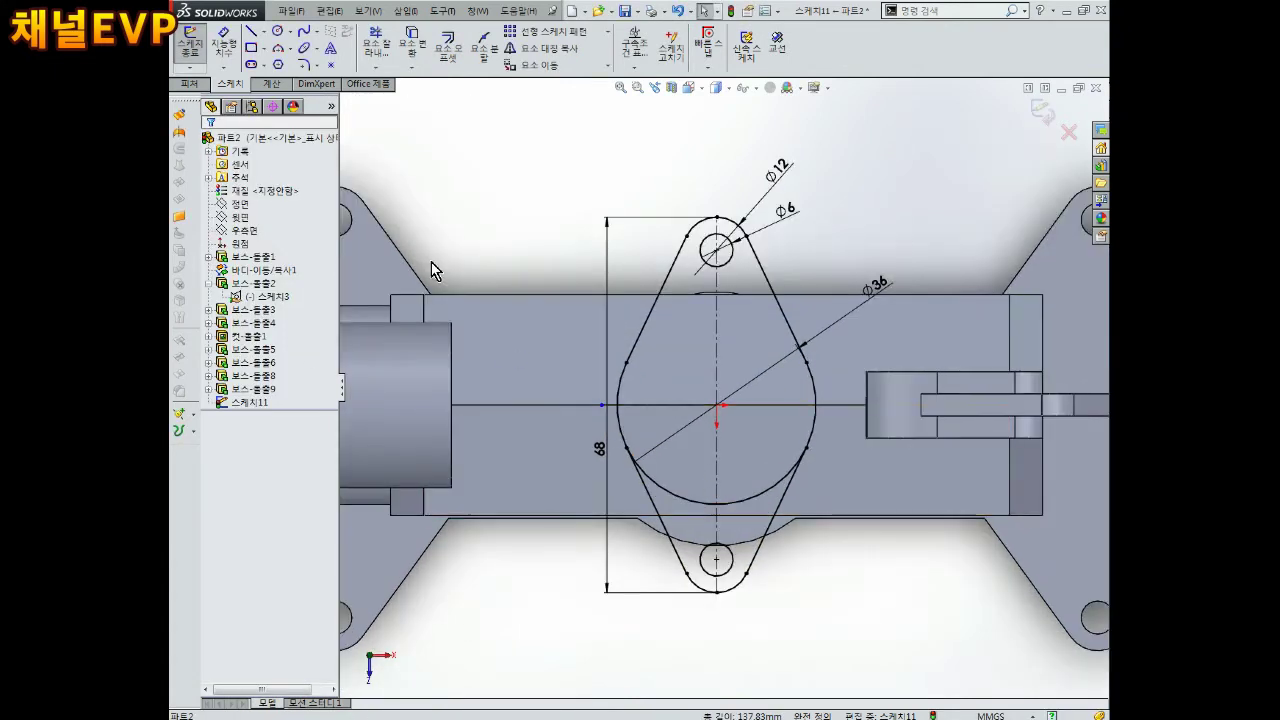
Trim the leftover arcs and tilt the view of the symmetric outline.
{"action": "left_click", "coordinate": [376, 45]}
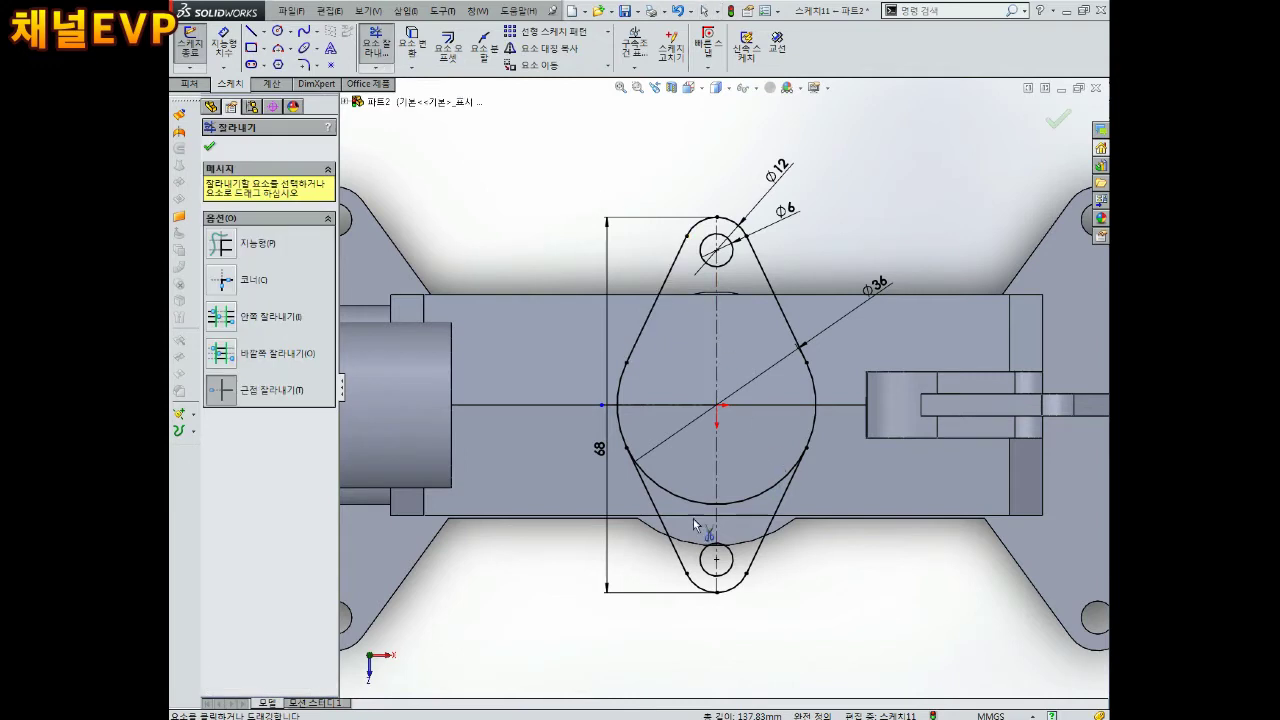
{"action": "key", "text": "f"}
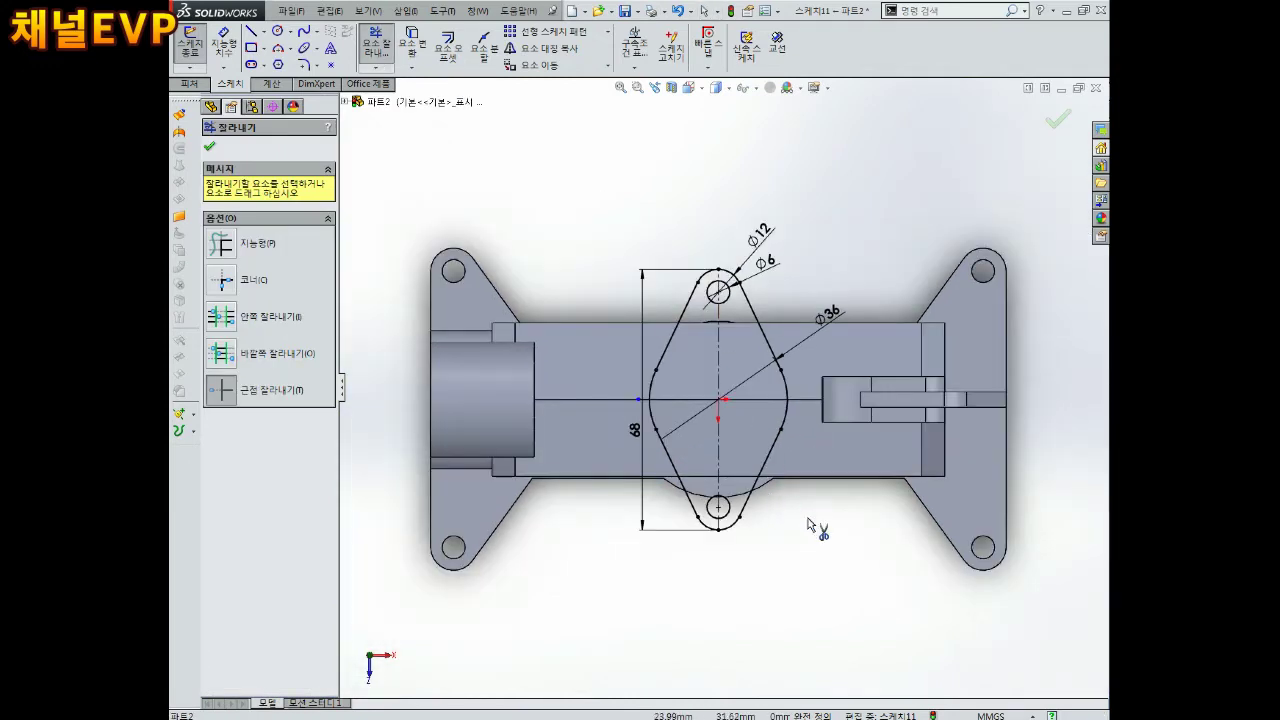
{"action": "key", "text": "Escape"}
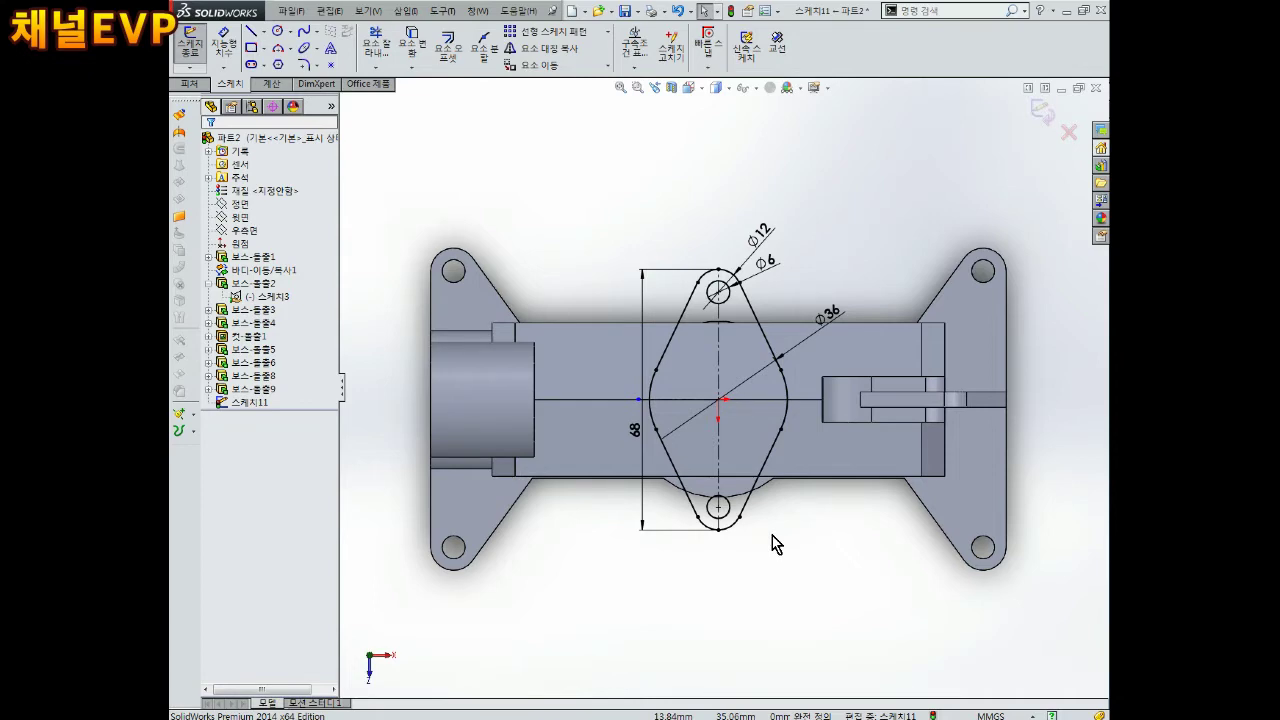
{"action": "mouse_move", "coordinate": [772, 543]}
{"action": "middle_mouse_down"}
{"action": "mouse_move", "coordinate": [765, 365]}
{"action": "mouse_move", "coordinate": [735, 497]}
{"action": "middle_mouse_up"}
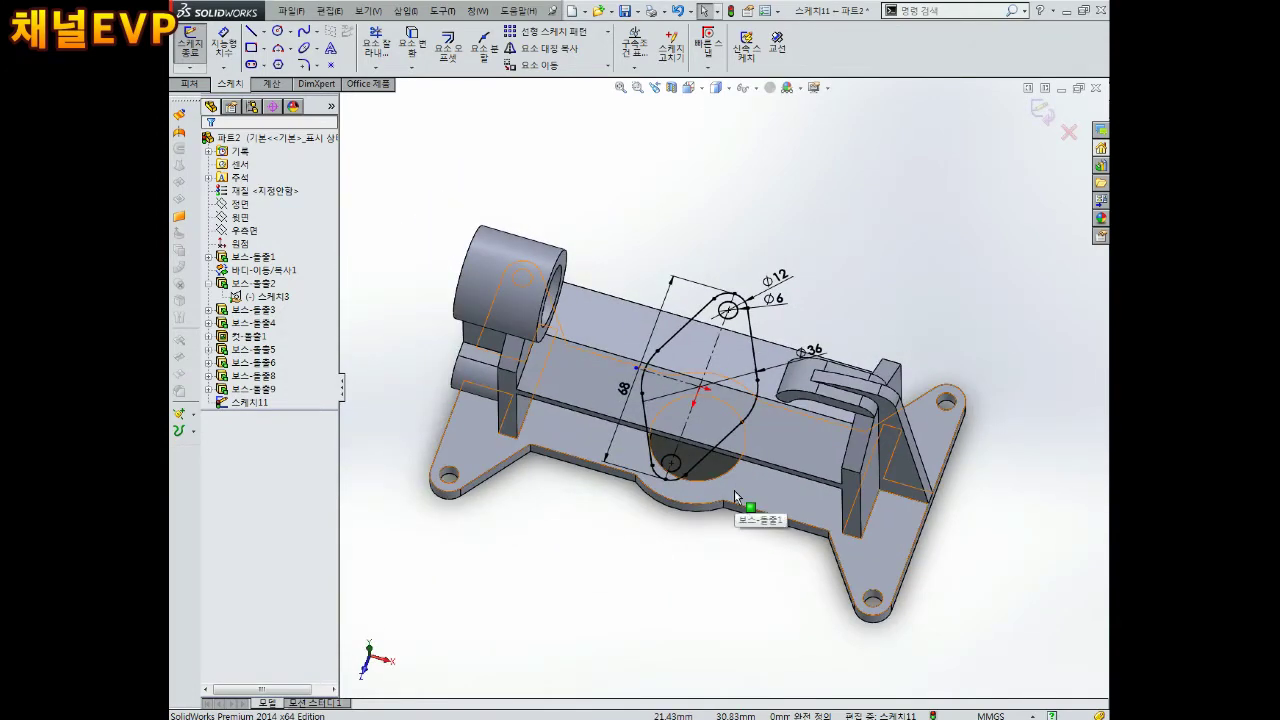
Extrude the diamond plate sketch 6 mm upward as 보스-돌출10.
{"action": "left_click", "coordinate": [1040, 112]}
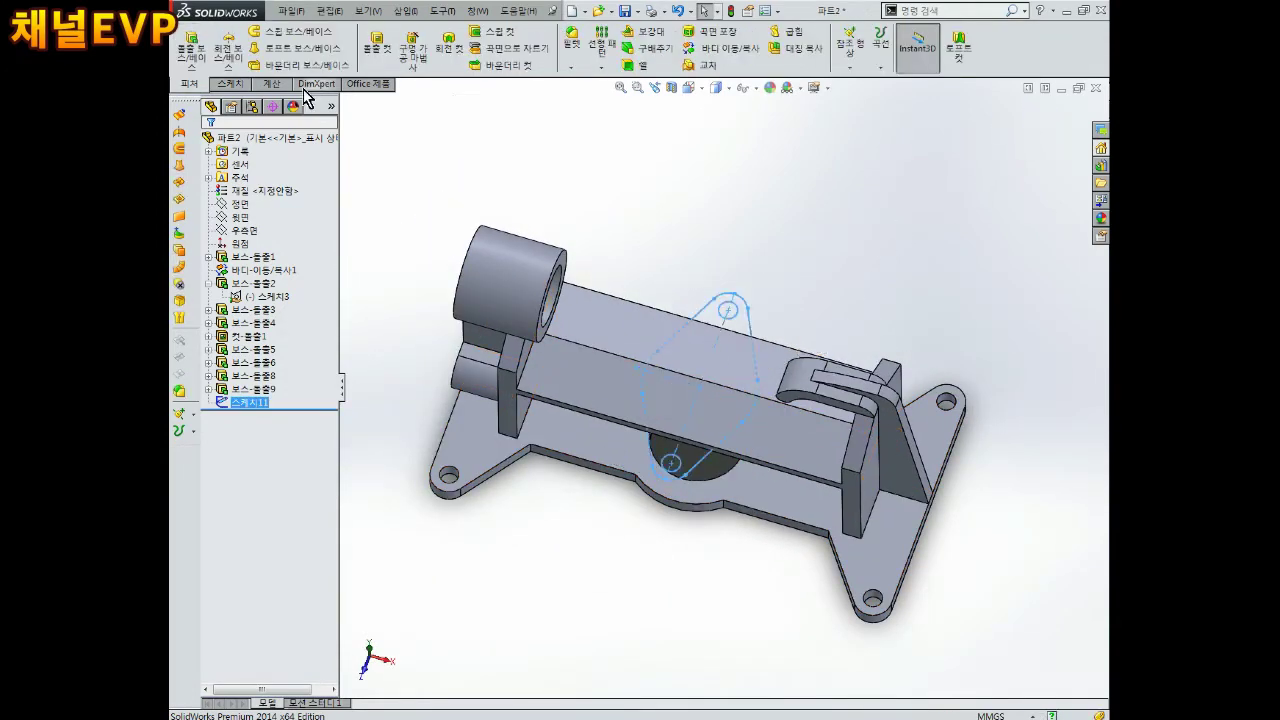
{"action": "left_click", "coordinate": [225, 52]}
{"action": "key", "text": "Escape"}
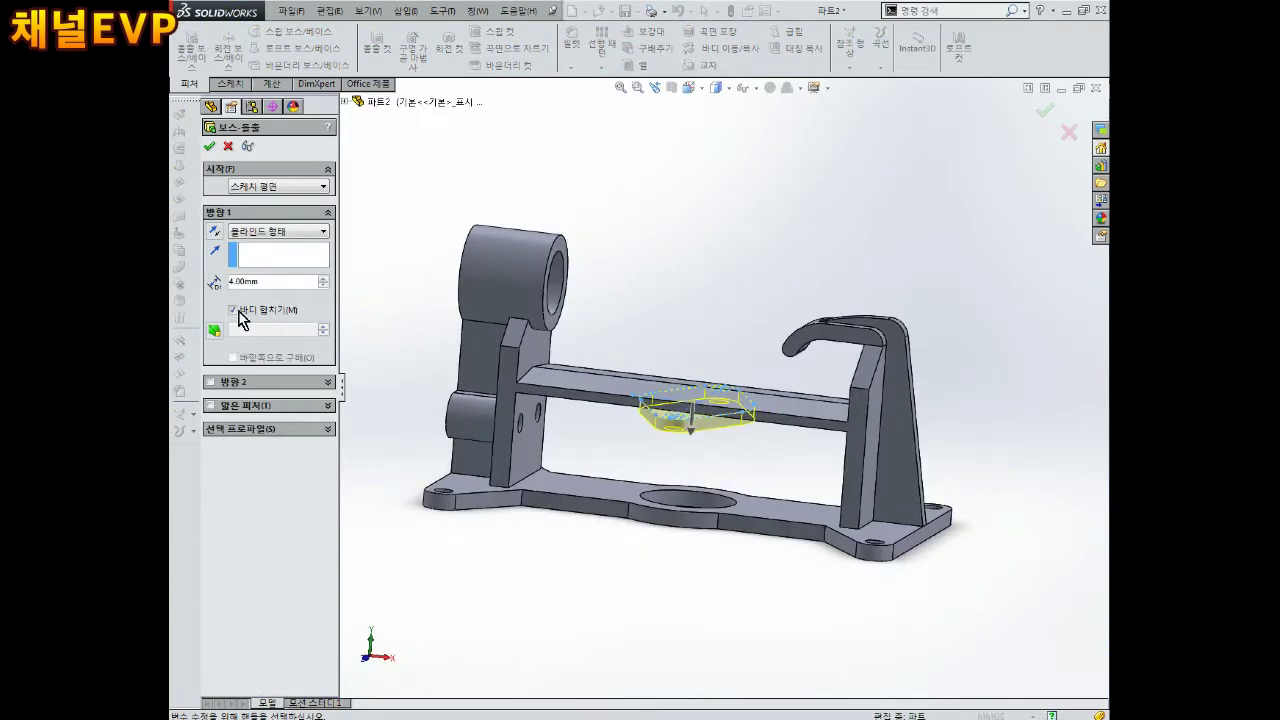
{"action": "type", "text": "6"}
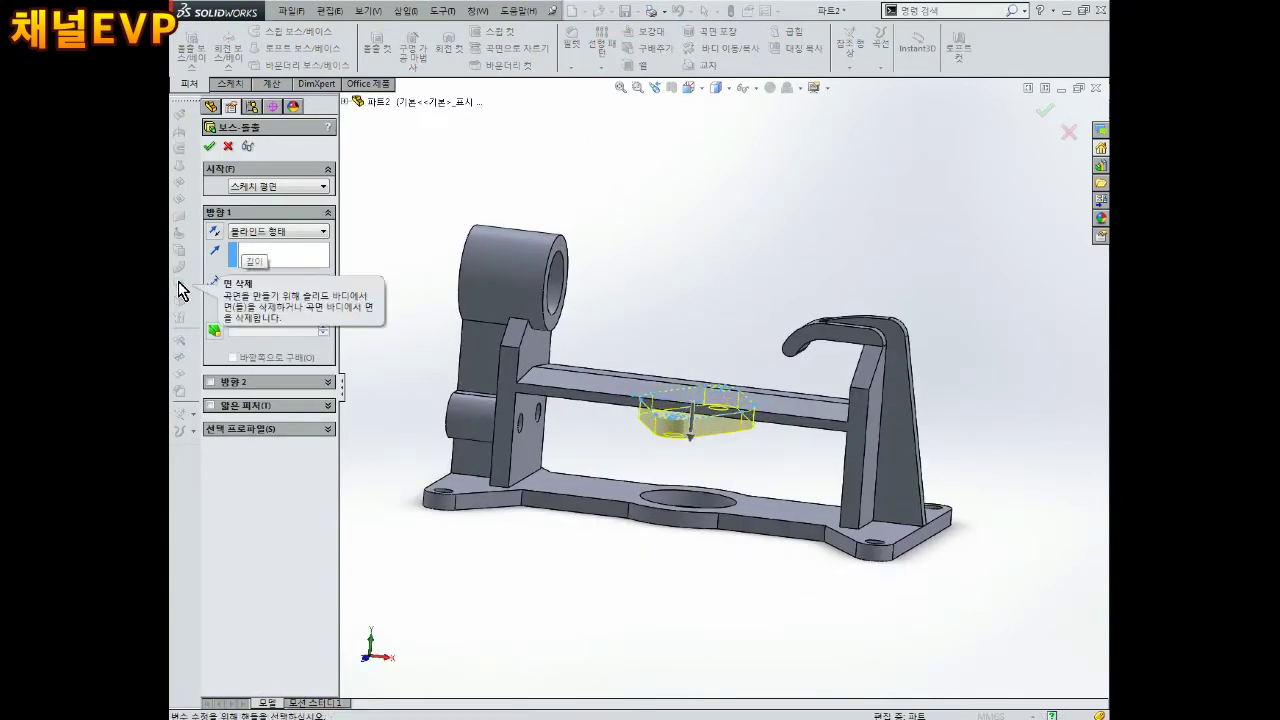
{"action": "left_click", "coordinate": [211, 231]}
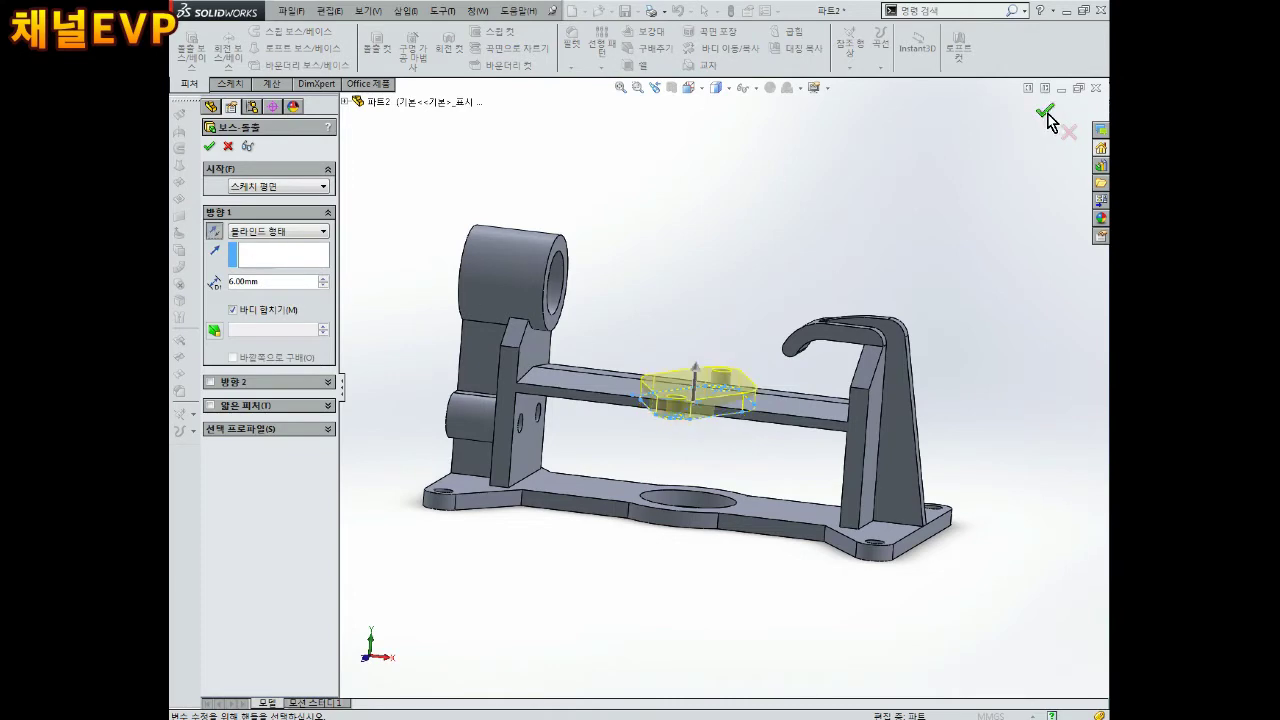
Start a new sketch on the new plate's top face.
{"action": "mouse_move", "coordinate": [763, 300]}
{"action": "middle_mouse_down"}
{"action": "mouse_move", "coordinate": [794, 217]}
{"action": "mouse_move", "coordinate": [781, 277]}
{"action": "mouse_move", "coordinate": [794, 348]}
{"action": "mouse_move", "coordinate": [749, 386]}
{"action": "mouse_move", "coordinate": [723, 289]}
{"action": "mouse_move", "coordinate": [739, 413]}
{"action": "middle_mouse_up"}
{"action": "left_click", "coordinate": [739, 413]}
{"action": "left_click", "coordinate": [803, 346]}
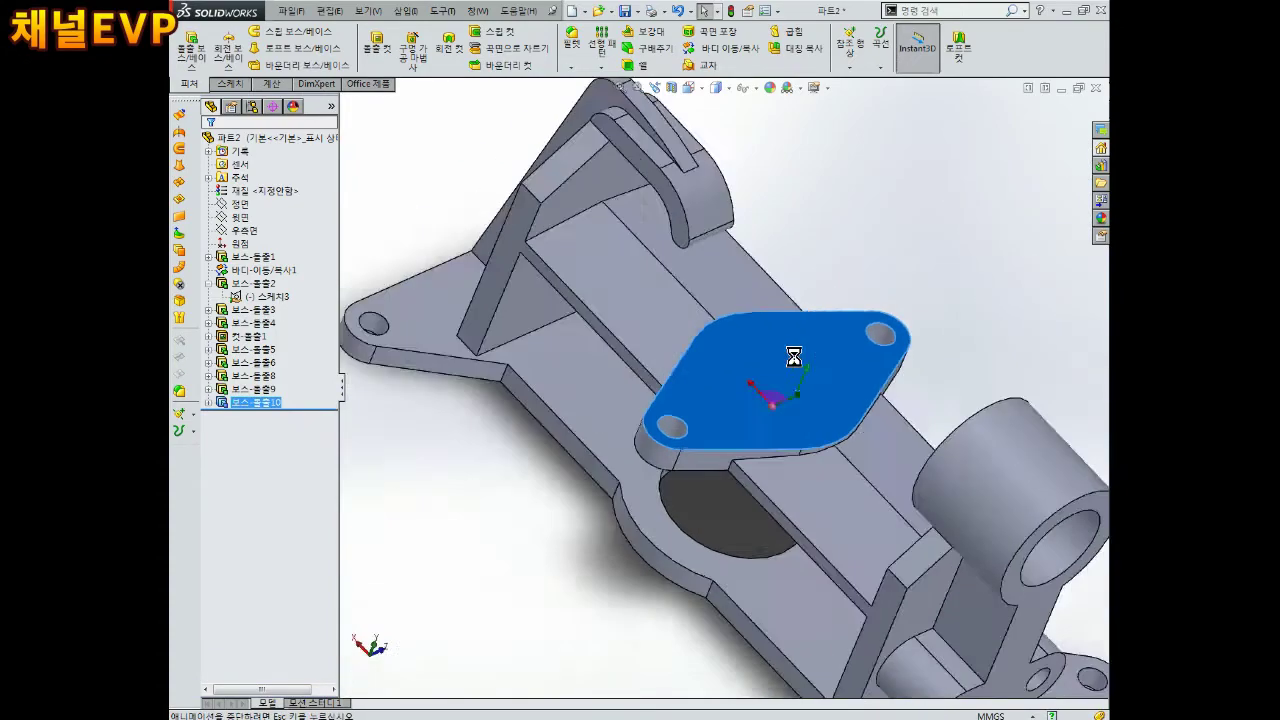
Draw a circle centred on the plate, dimension it to Ø36, and close the sketch.
{"action": "left_click", "coordinate": [279, 34]}
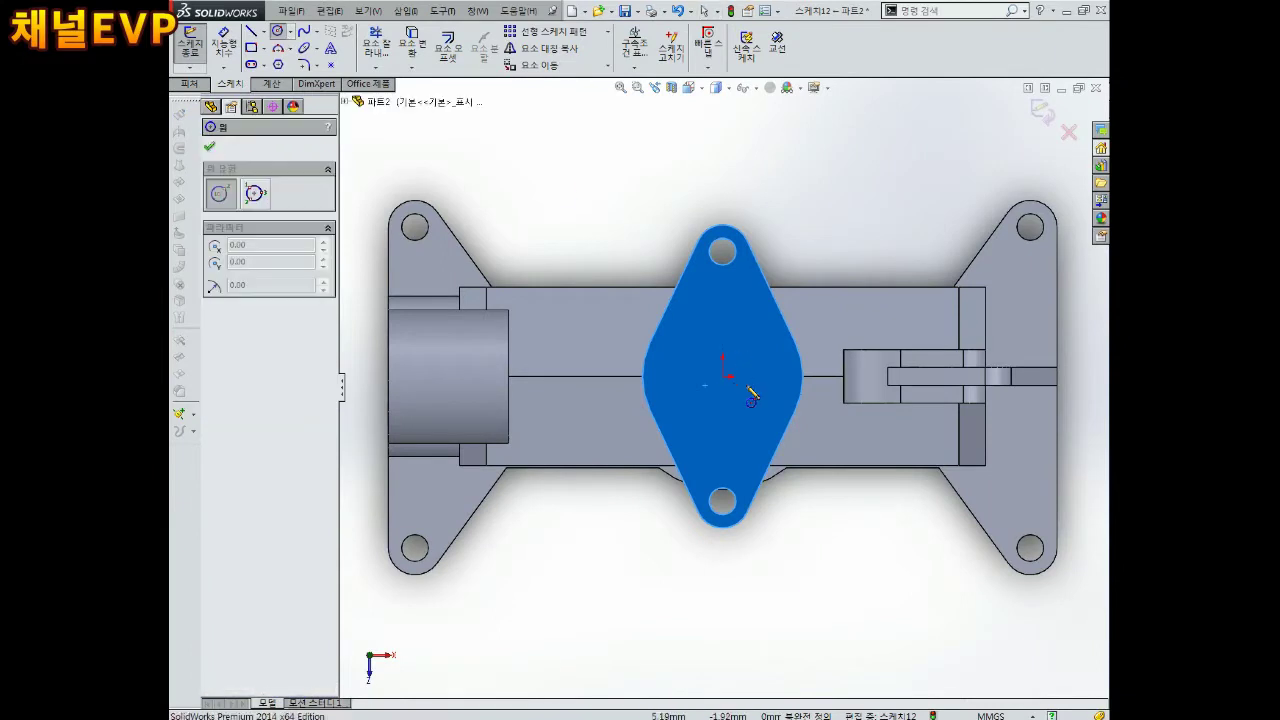
{"action": "left_click_drag", "start_coordinate": [727, 381], "coordinate": [778, 343]}
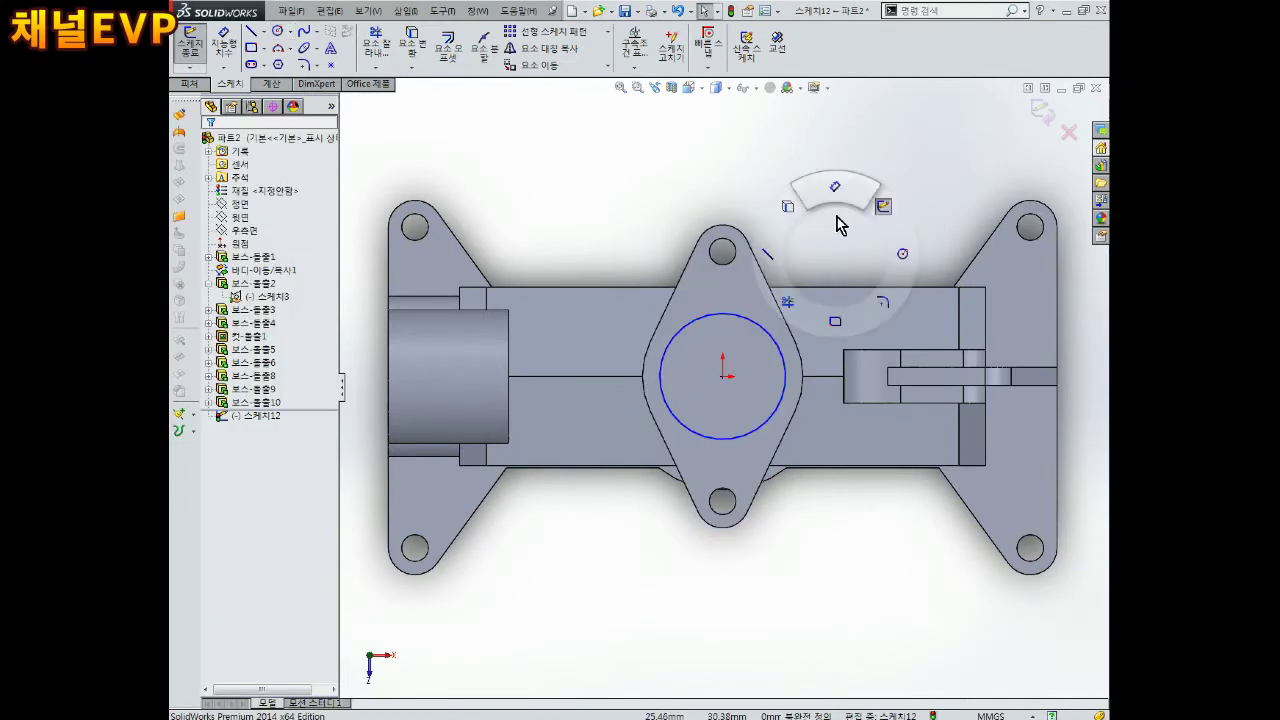
{"action": "right_click_drag", "start_coordinate": [829, 250], "coordinate": [829, 205]}
{"action": "left_click", "coordinate": [786, 342]}
{"action": "left_click", "coordinate": [835, 258]}
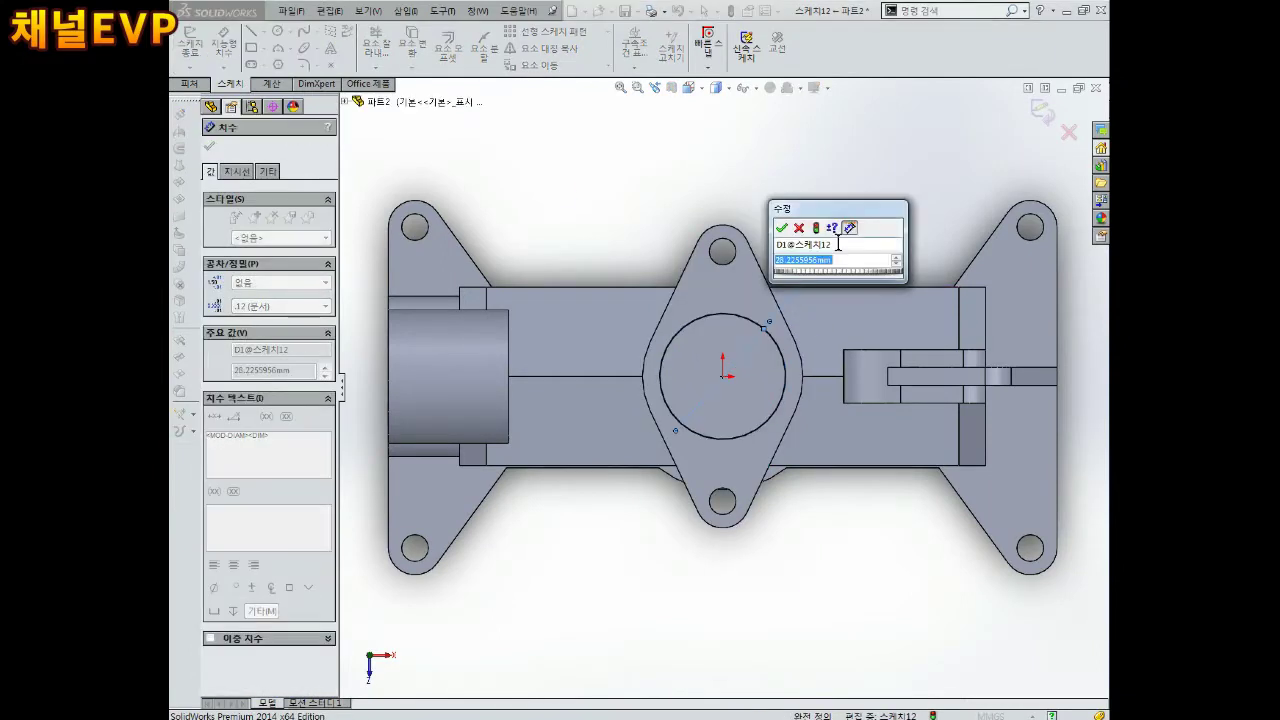
{"action": "type", "text": "36"}
{"action": "key", "text": "Return"}
{"action": "key", "text": "Escape"}
{"action": "mouse_move", "coordinate": [837, 275]}
{"action": "middle_mouse_down"}
{"action": "mouse_move", "coordinate": [817, 194]}
{"action": "mouse_move", "coordinate": [797, 315]}
{"action": "mouse_move", "coordinate": [859, 224]}
{"action": "middle_mouse_up"}
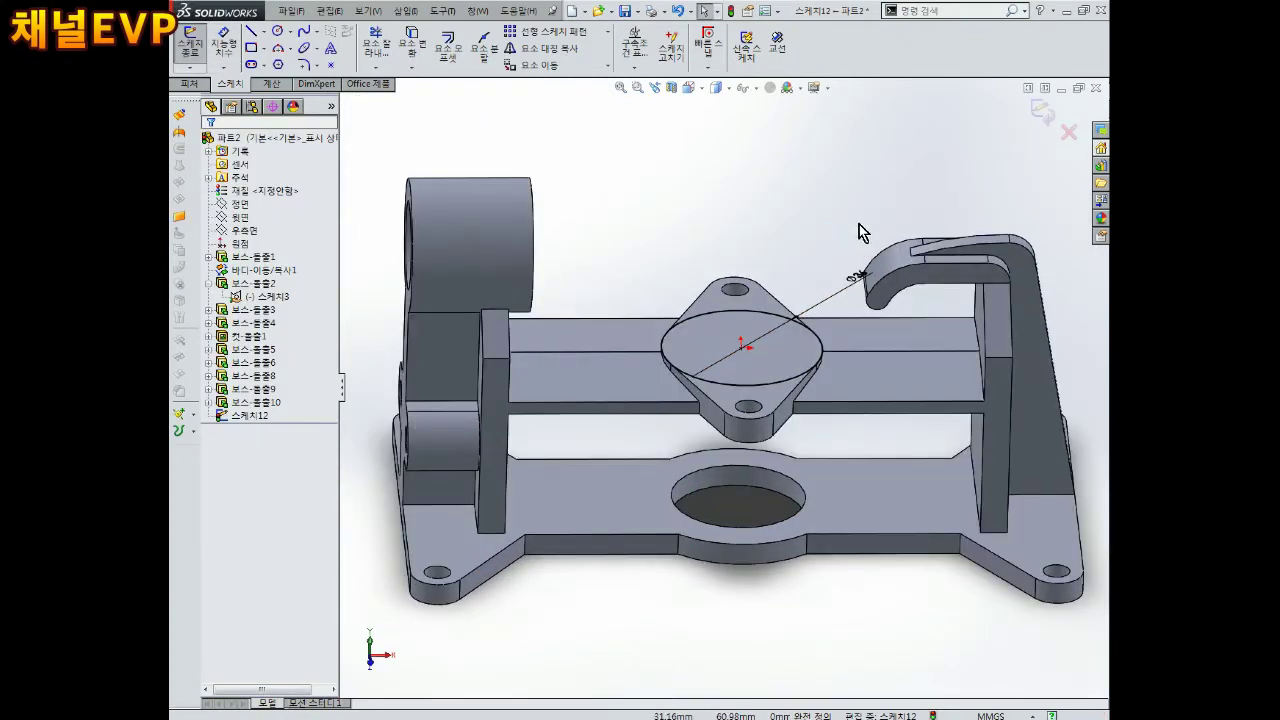
{"action": "left_click", "coordinate": [1040, 108]}
Extrude the Ø36 circle 2 mm as a round boss.
{"action": "left_click", "coordinate": [190, 48]}
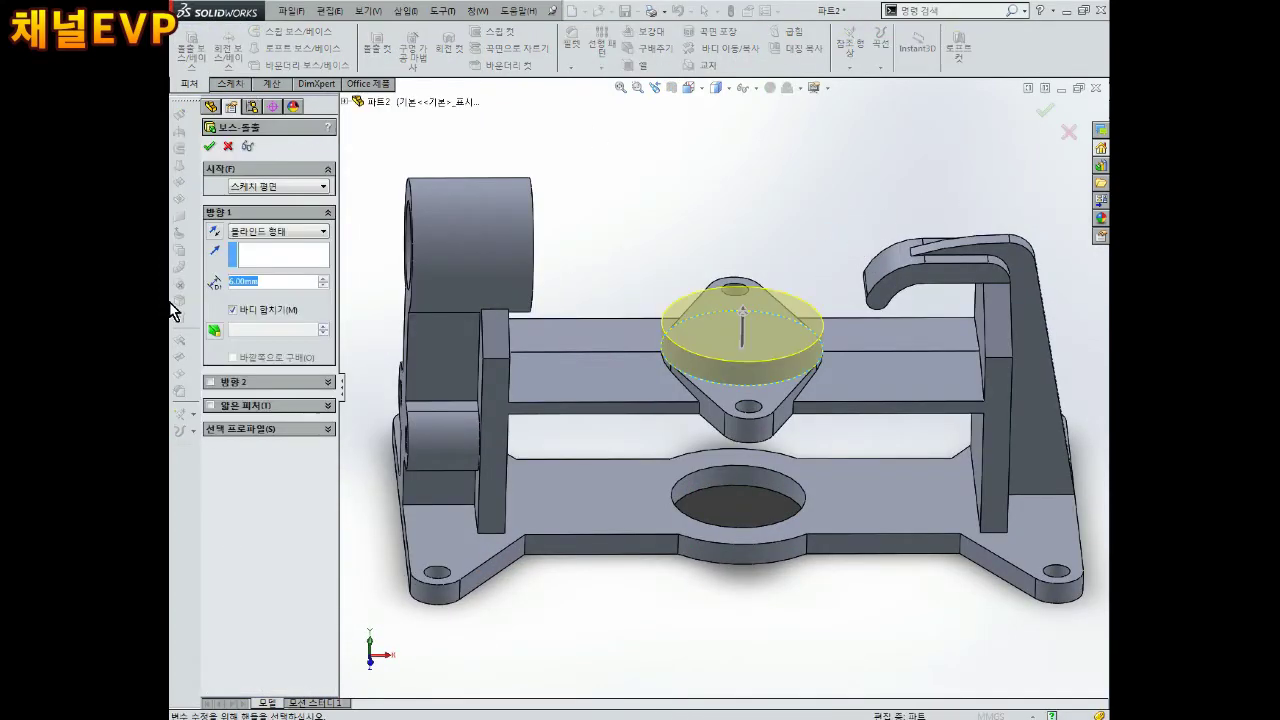
{"action": "type", "text": "2"}
{"action": "key", "text": "Return"}
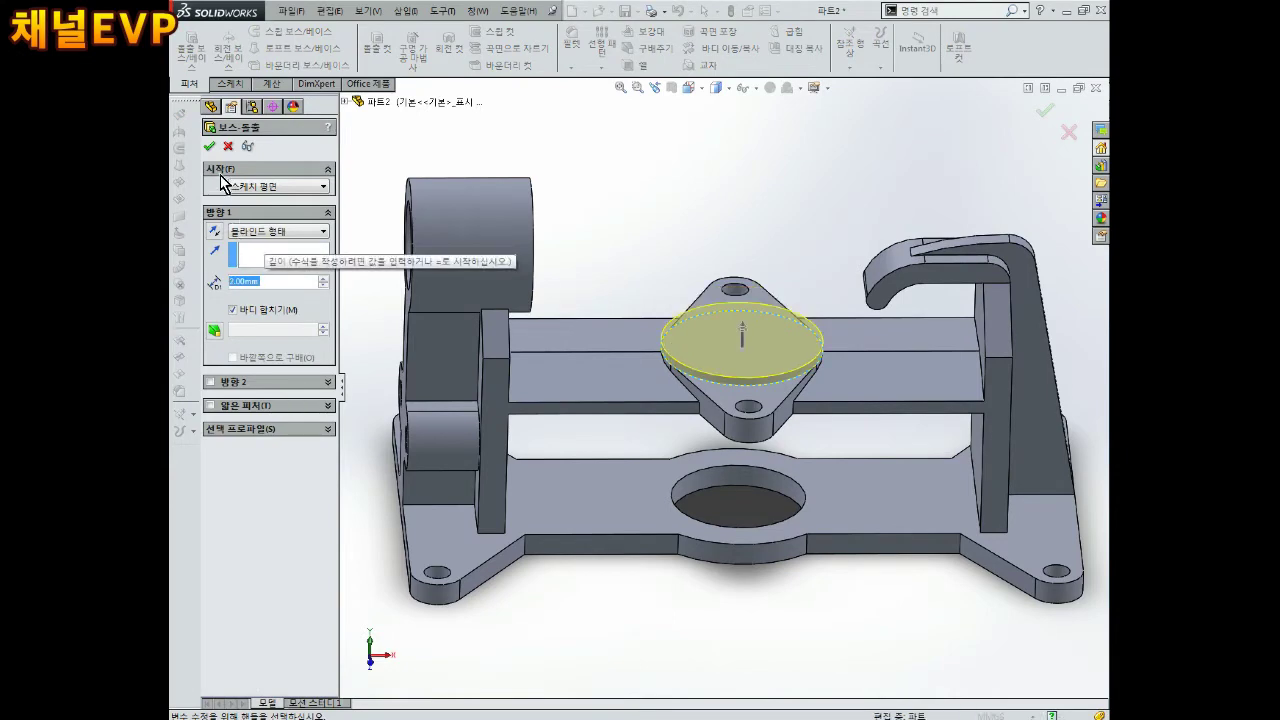
{"action": "left_click", "coordinate": [209, 146]}
{"action": "mouse_move", "coordinate": [814, 203]}
{"action": "middle_mouse_down"}
{"action": "mouse_move", "coordinate": [812, 257]}
{"action": "mouse_move", "coordinate": [803, 217]}
{"action": "mouse_move", "coordinate": [840, 300]}
{"action": "middle_mouse_up"}
Start a new sketch on the round boss's top face.
{"action": "scroll", "coordinate": [840, 300], "scroll_direction": "down", "scroll_amount": 3}
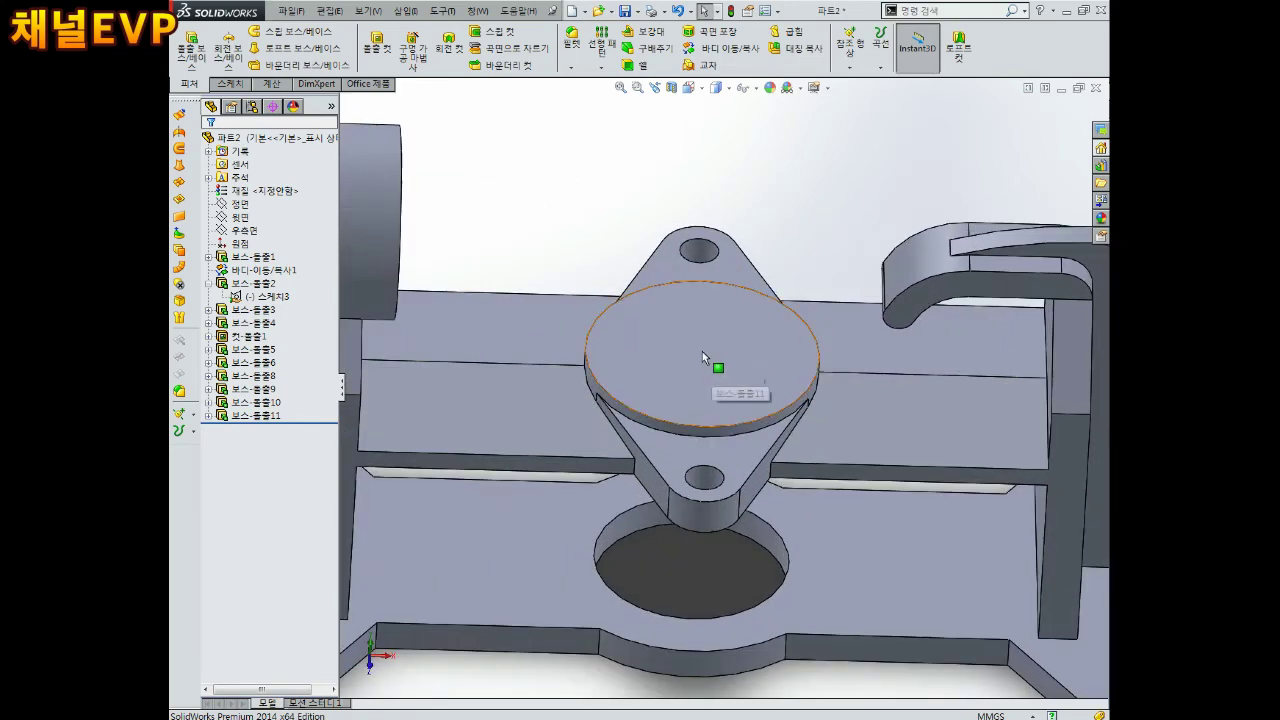
{"action": "left_click", "coordinate": [702, 351]}
{"action": "left_click", "coordinate": [694, 335]}
{"action": "left_click", "coordinate": [696, 333]}
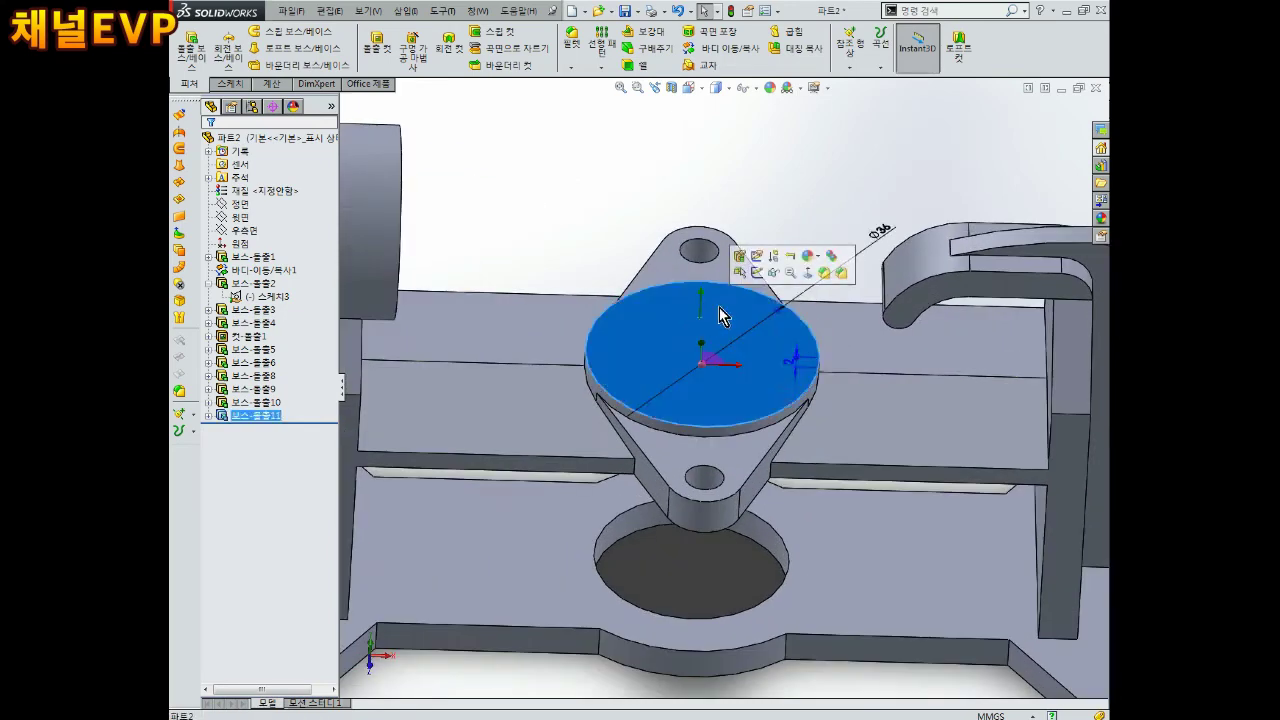
{"action": "left_click", "coordinate": [762, 276]}
Draw a circle at the boss centre, dimension it to Ø30, and close the sketch.
{"action": "left_click", "coordinate": [278, 33]}
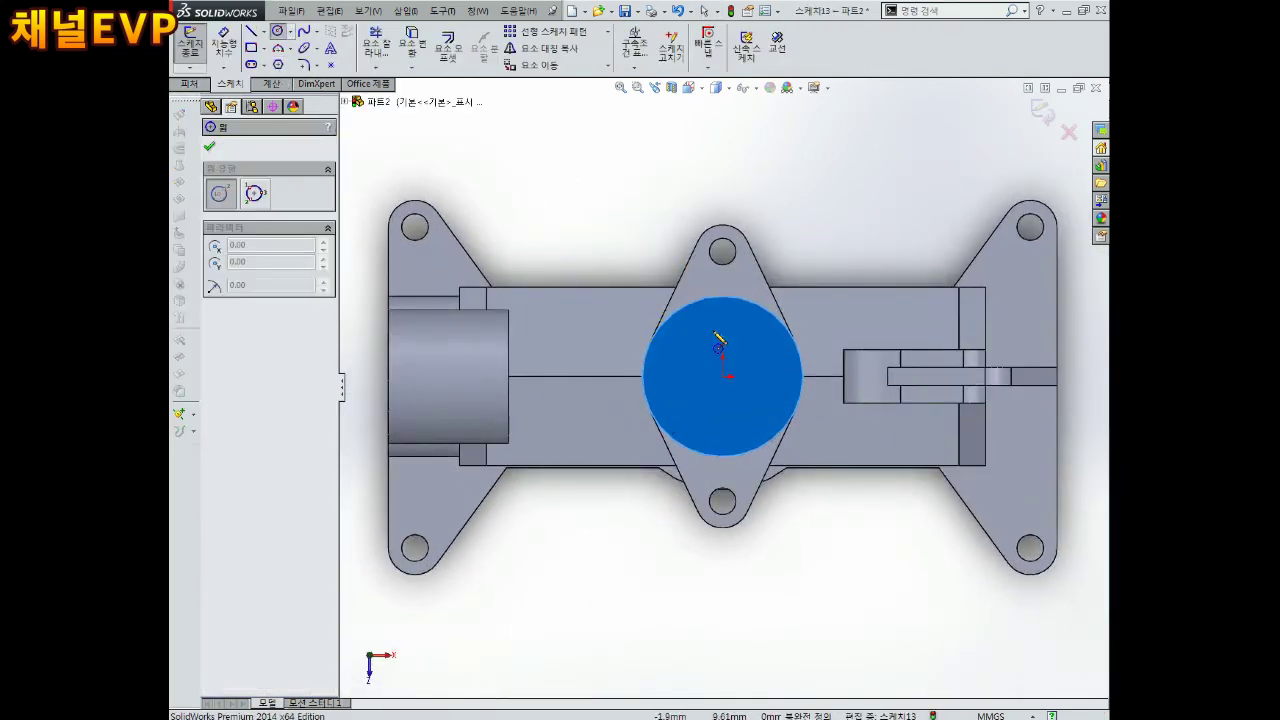
{"action": "left_click", "coordinate": [722, 376]}
{"action": "left_click", "coordinate": [758, 376]}
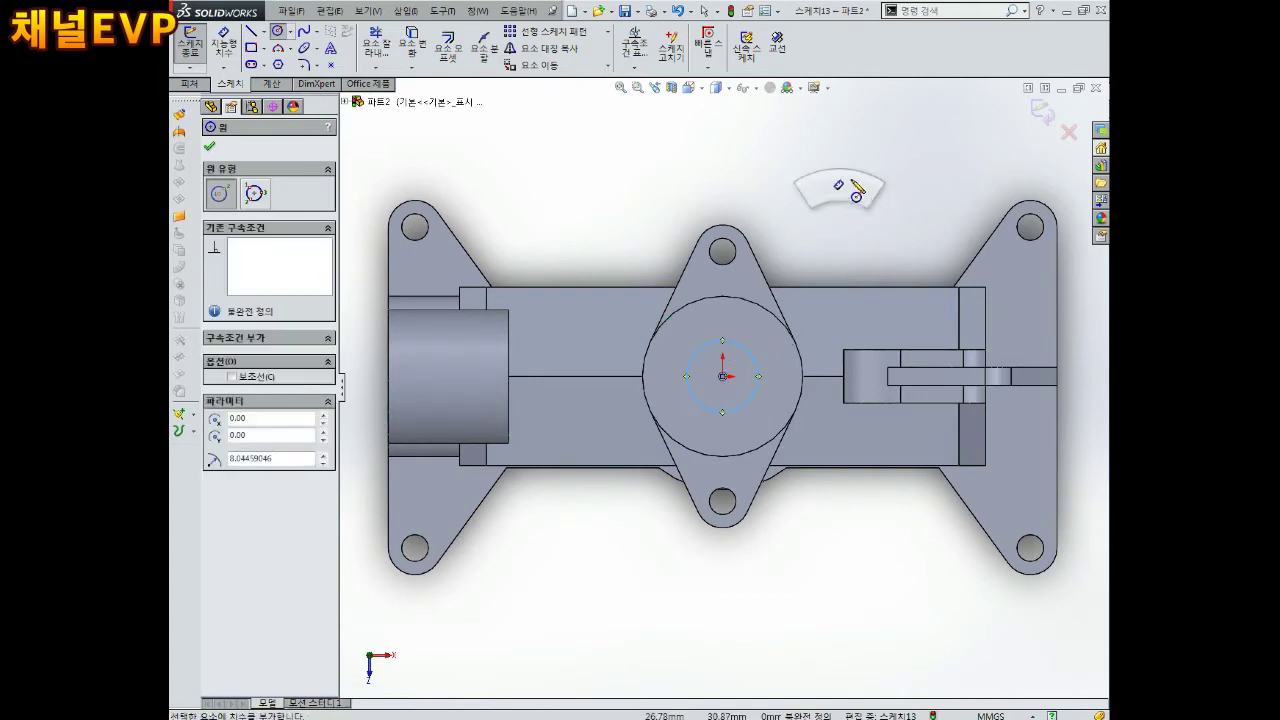
{"action": "right_click_drag", "start_coordinate": [840, 192], "coordinate": [843, 185]}
{"action": "left_click", "coordinate": [752, 354]}
{"action": "left_click", "coordinate": [805, 245]}
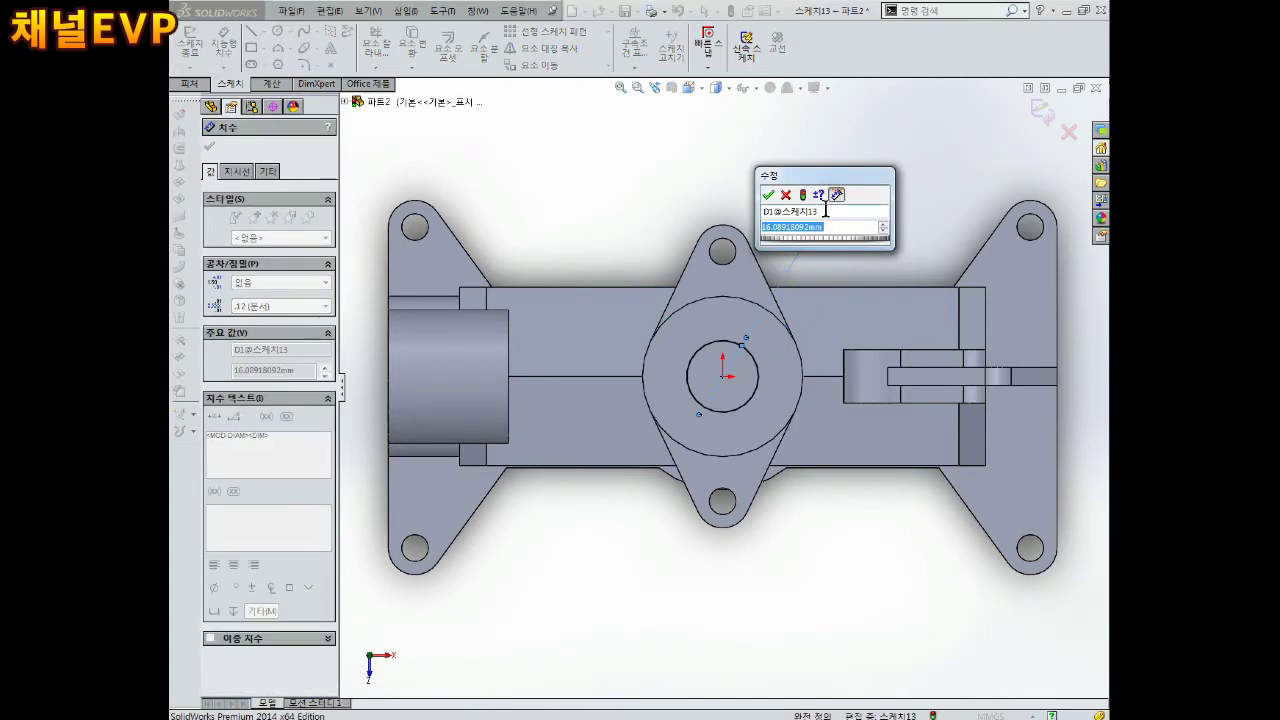
{"action": "type", "text": "30"}
{"action": "key", "text": "Return"}
{"action": "key", "text": "Escape"}
{"action": "middle_click_drag", "start_coordinate": [830, 212], "coordinate": [798, 410]}
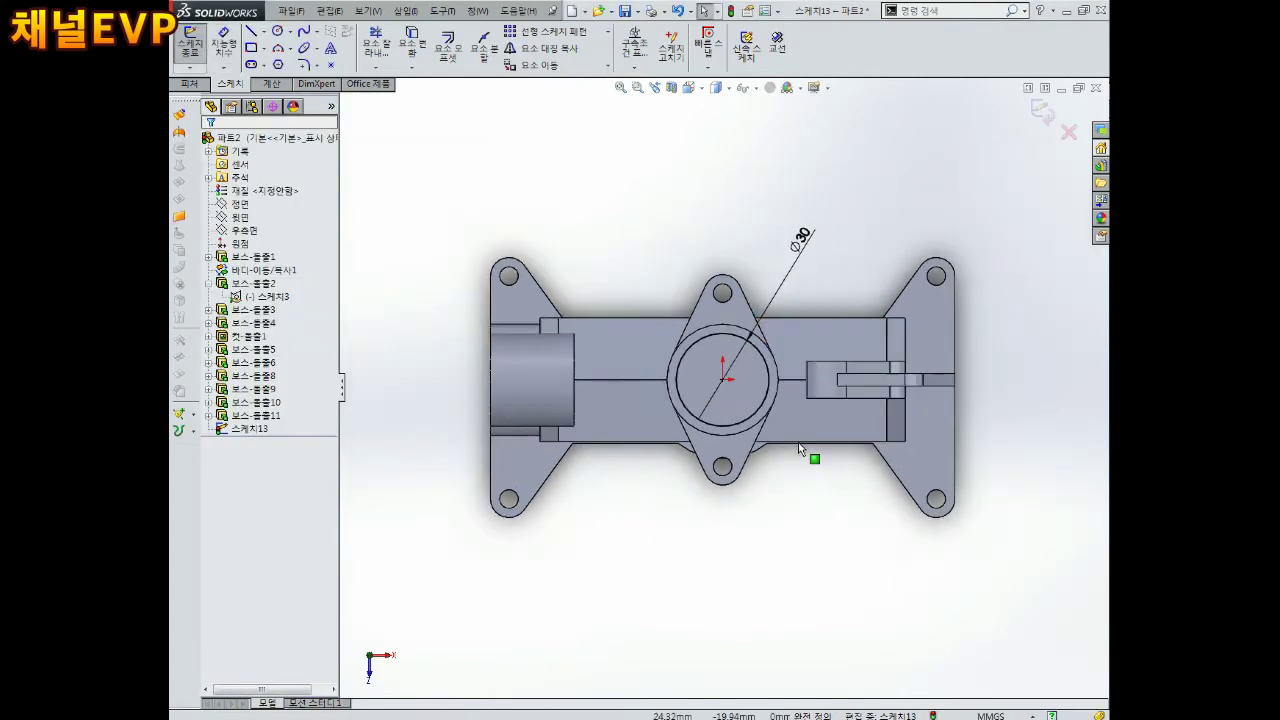
{"action": "key", "text": "ctrl+1"}
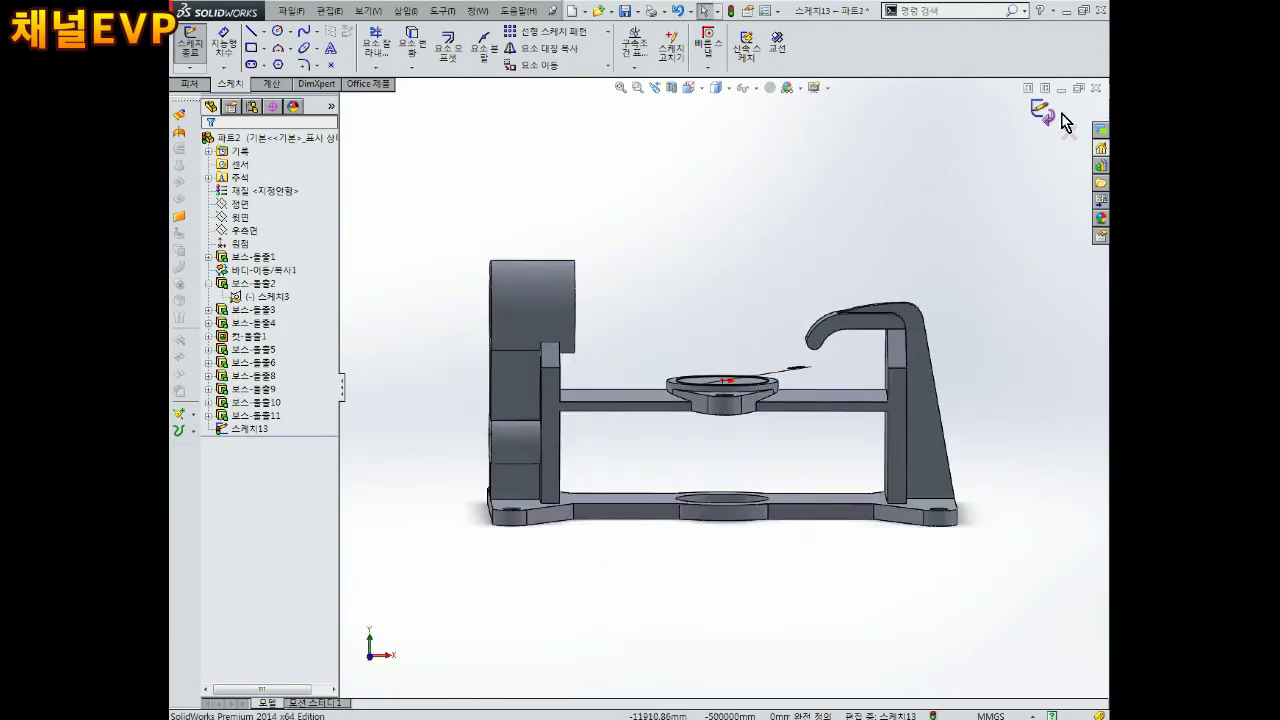
{"action": "left_click", "coordinate": [1043, 112]}
Cut the Ø30 circle Up To Surface, ending at the crossbar face, as 컷-돌출2.
{"action": "left_click", "coordinate": [376, 45]}
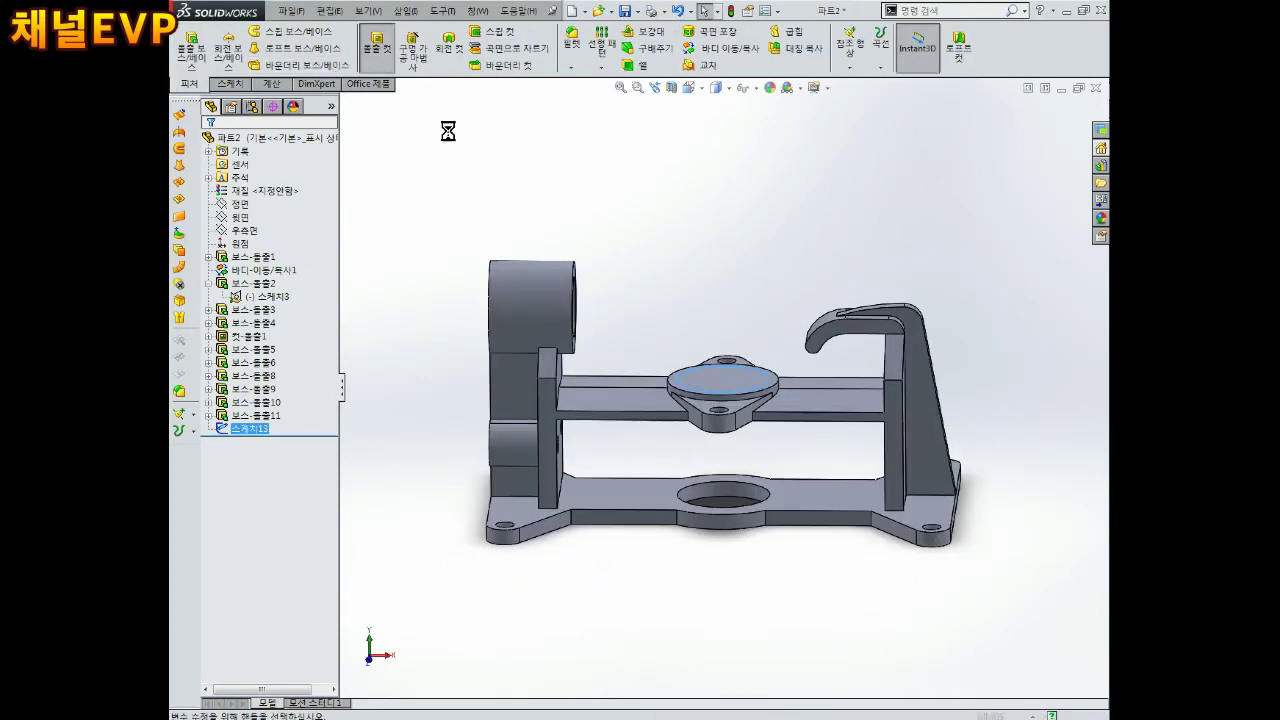
{"action": "left_click", "coordinate": [276, 231]}
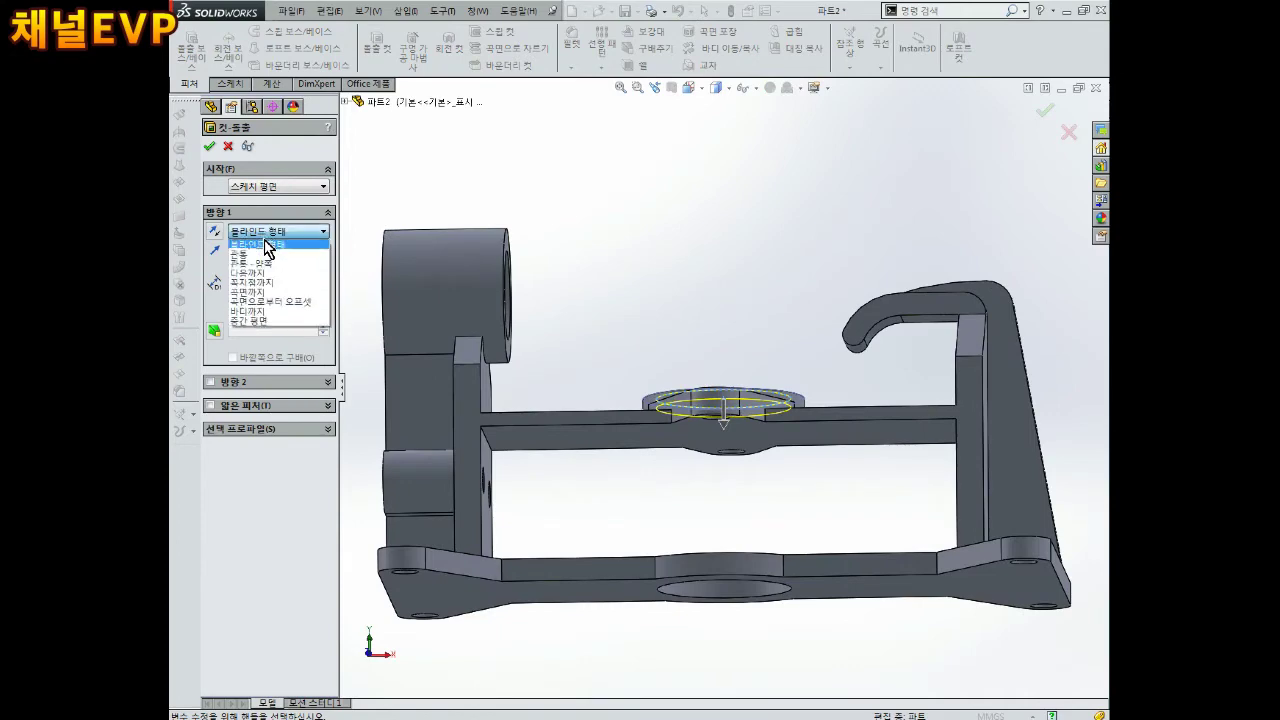
{"action": "left_click", "coordinate": [270, 290]}
{"action": "left_click", "coordinate": [778, 452]}
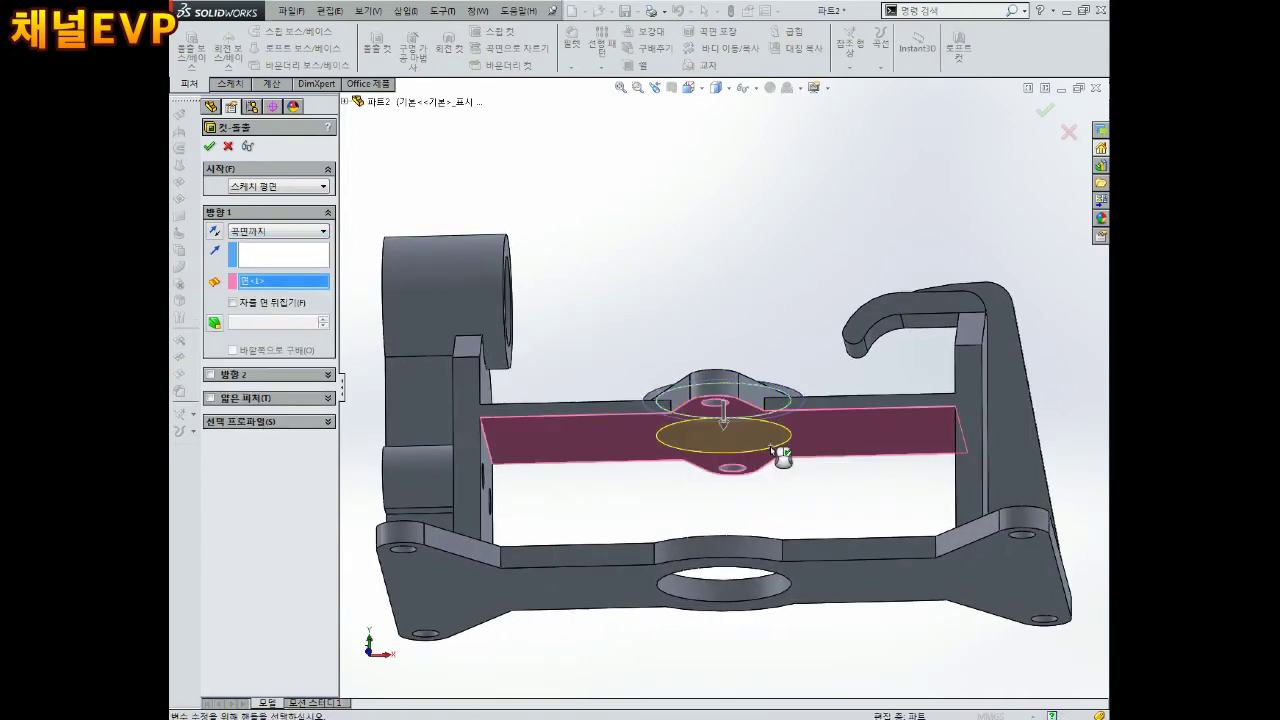
{"action": "mouse_move", "coordinate": [778, 452]}
{"action": "middle_mouse_down"}
{"action": "mouse_move", "coordinate": [769, 489]}
{"action": "mouse_move", "coordinate": [349, 393]}
{"action": "middle_mouse_up"}
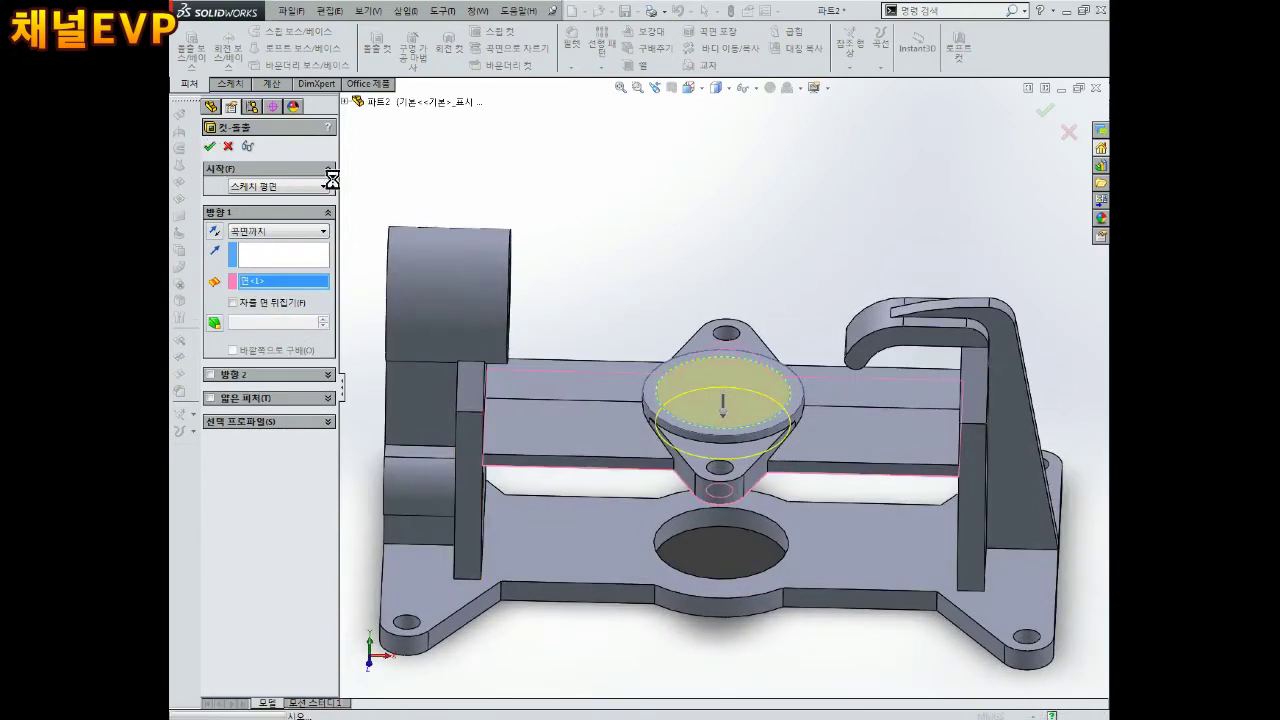
{"action": "left_click", "coordinate": [209, 146]}
{"action": "mouse_move", "coordinate": [694, 237]}
{"action": "middle_mouse_down"}
{"action": "mouse_move", "coordinate": [697, 367]}
{"action": "mouse_move", "coordinate": [715, 412]}
{"action": "mouse_move", "coordinate": [712, 342]}
{"action": "middle_mouse_up"}
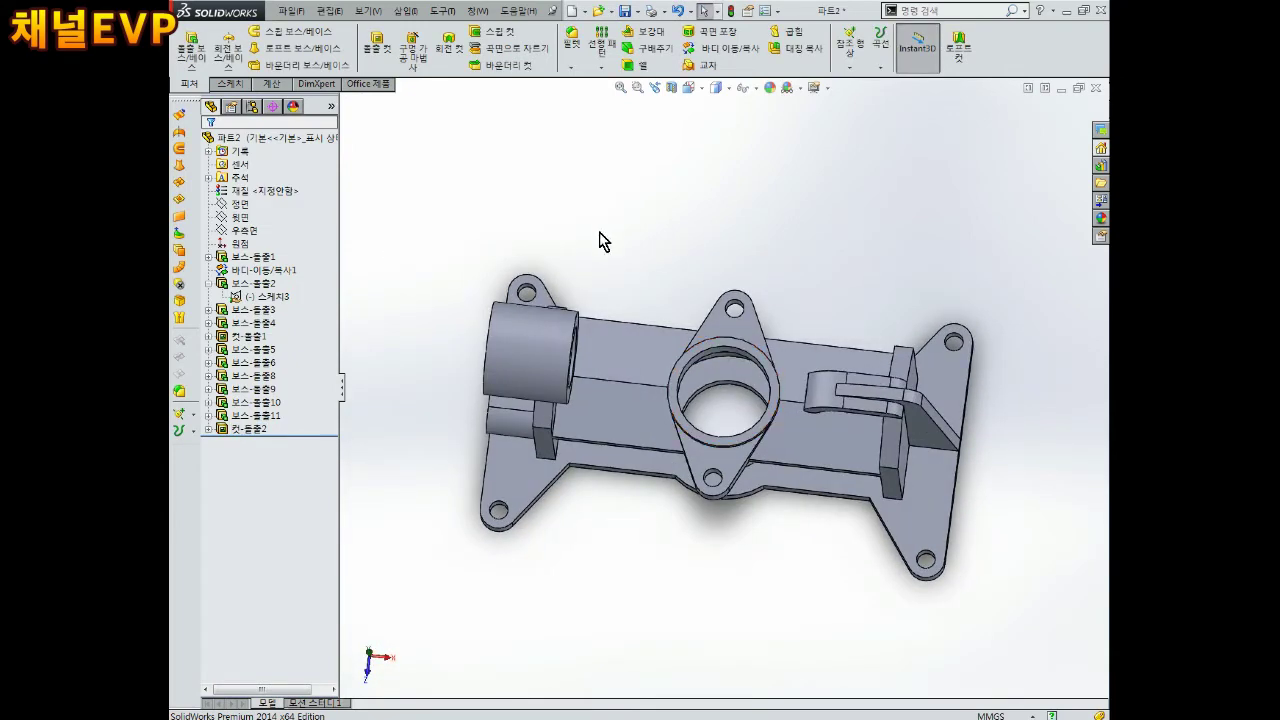
{"action": "left_click", "coordinate": [701, 92]}
{"action": "left_click", "coordinate": [712, 92]}
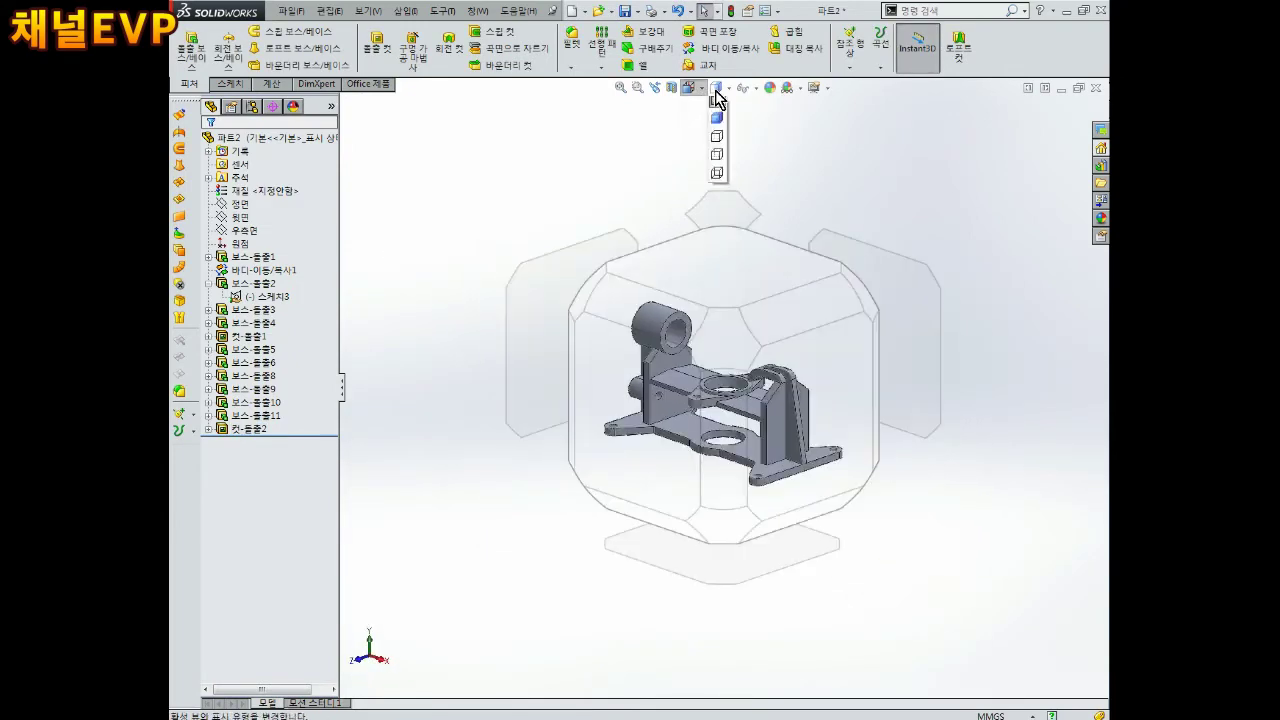
{"action": "left_click", "coordinate": [721, 165]}
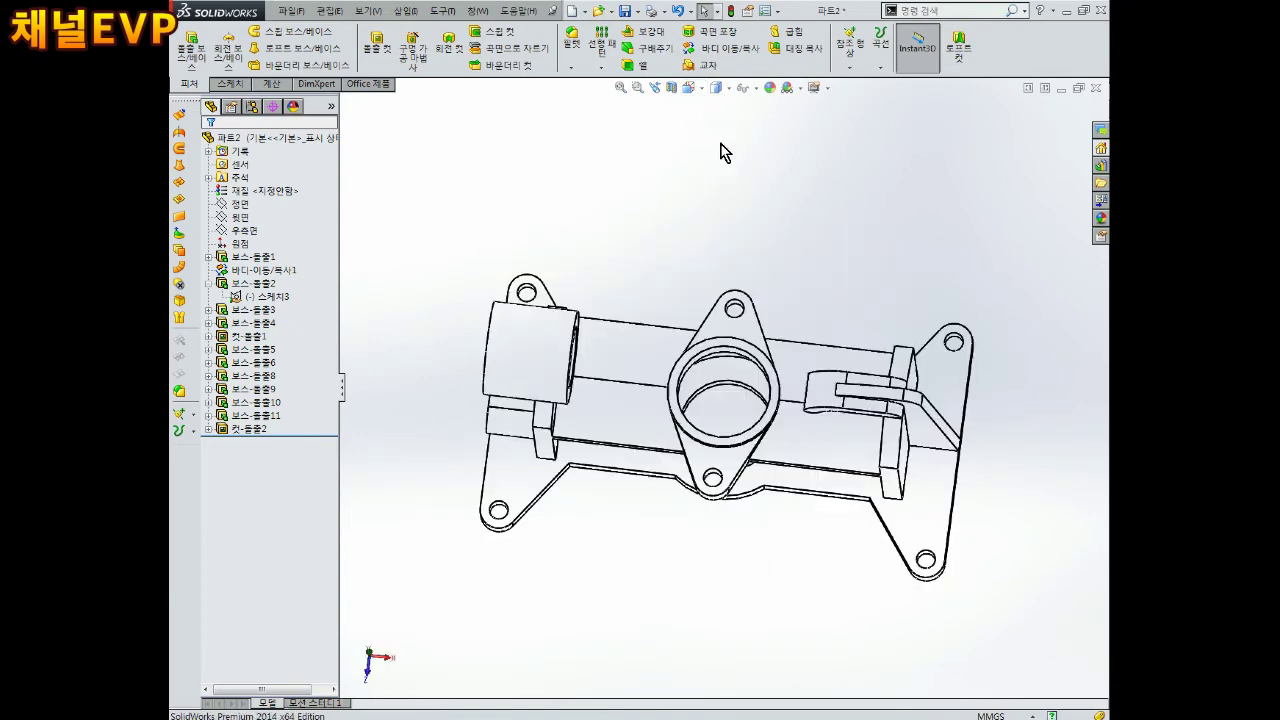
{"action": "left_click", "coordinate": [688, 90]}
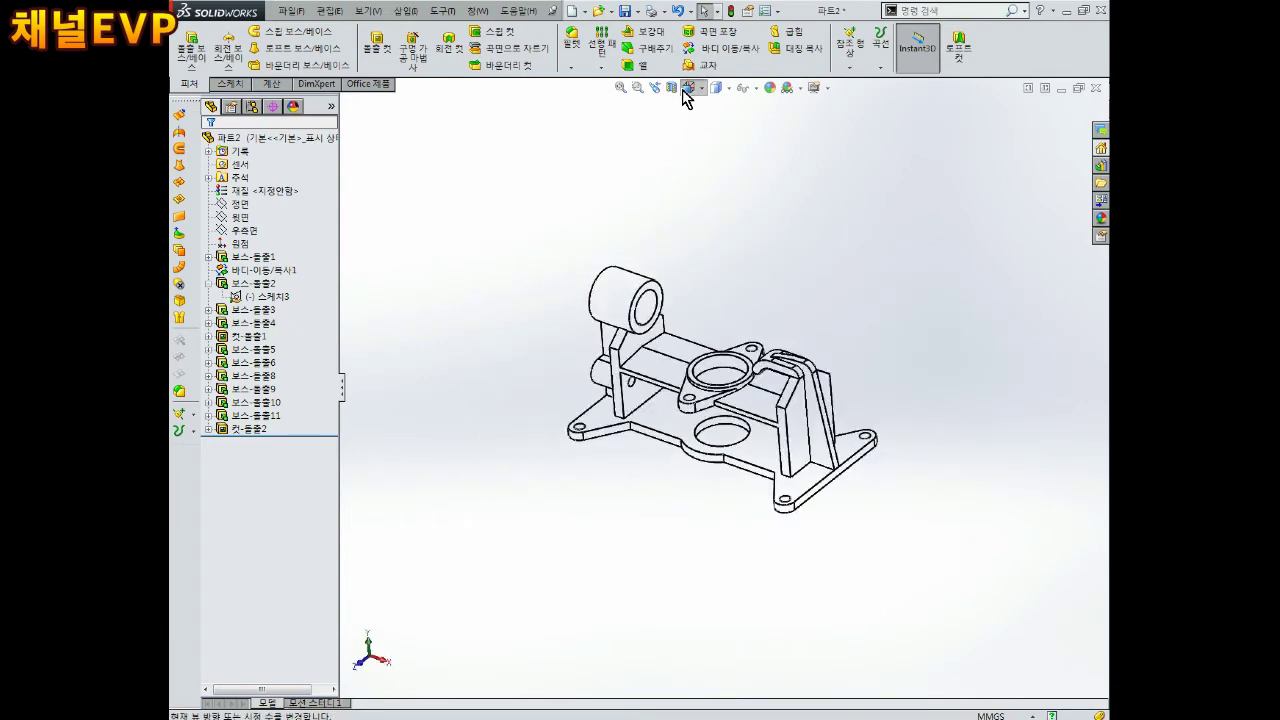
{"action": "key", "text": "ctrl+5"}
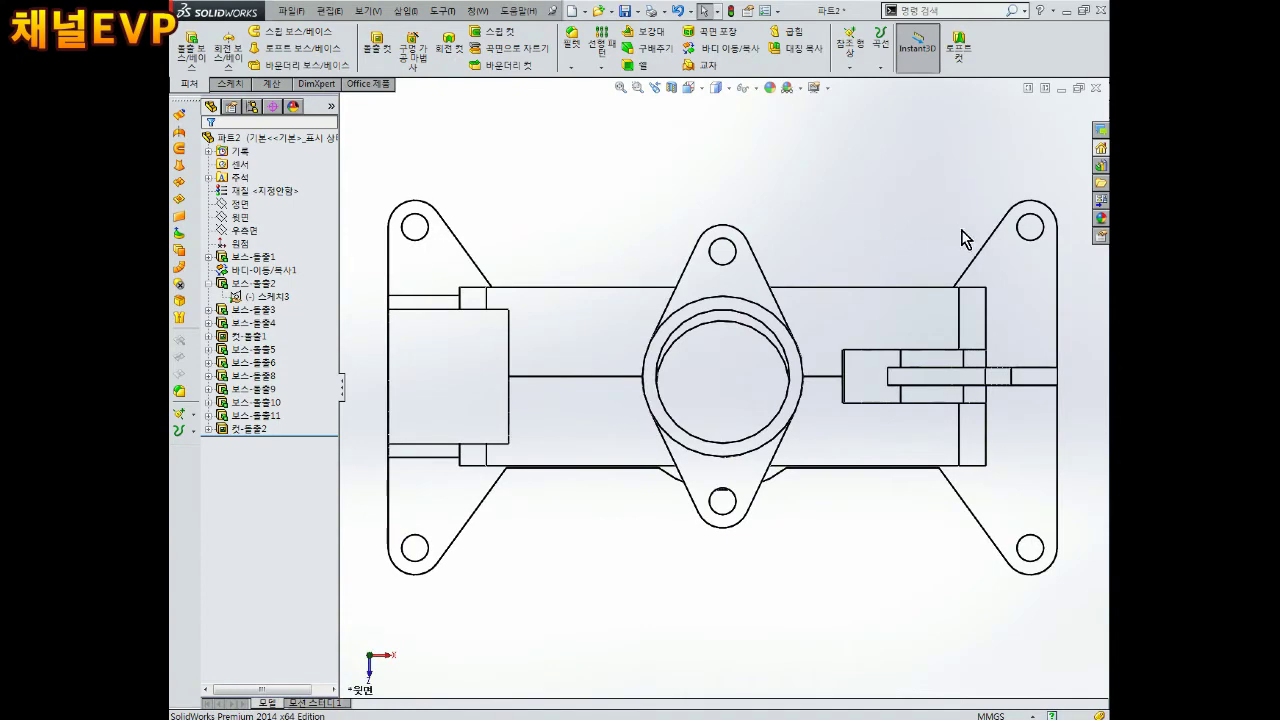
{"action": "middle_click_drag", "start_coordinate": [818, 283], "coordinate": [818, 253]}
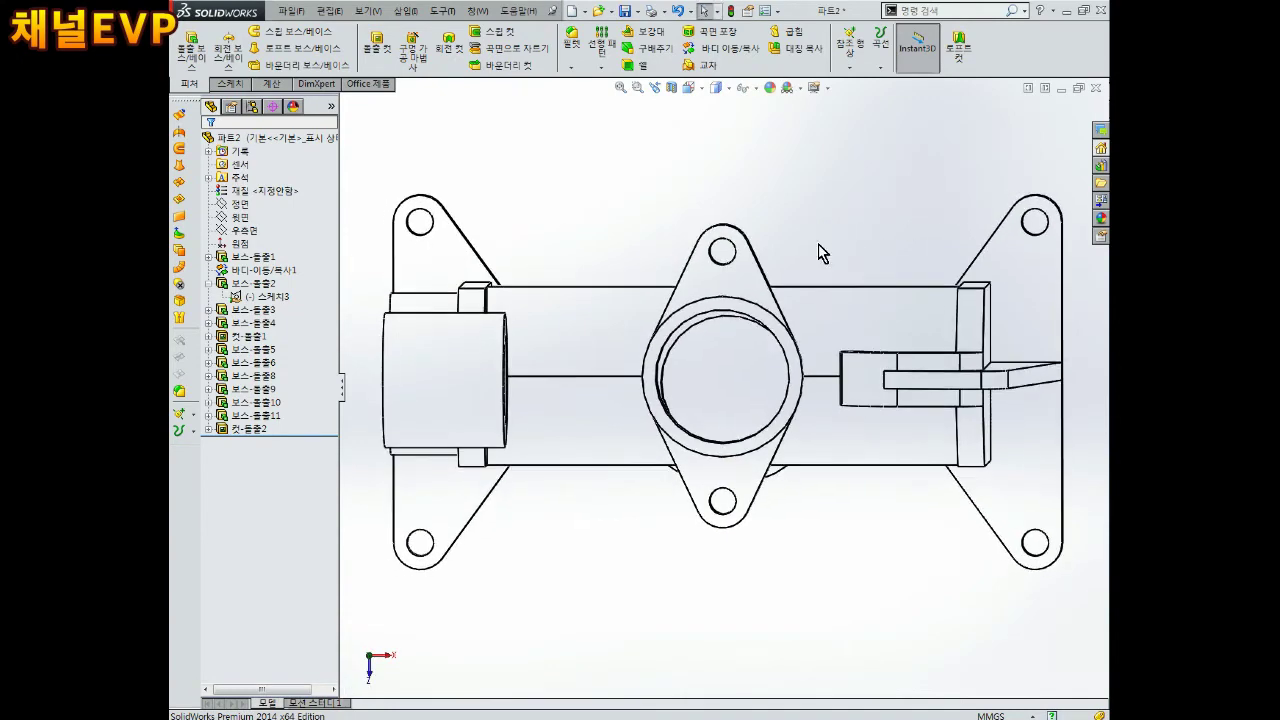
{"action": "left_click", "coordinate": [688, 90]}
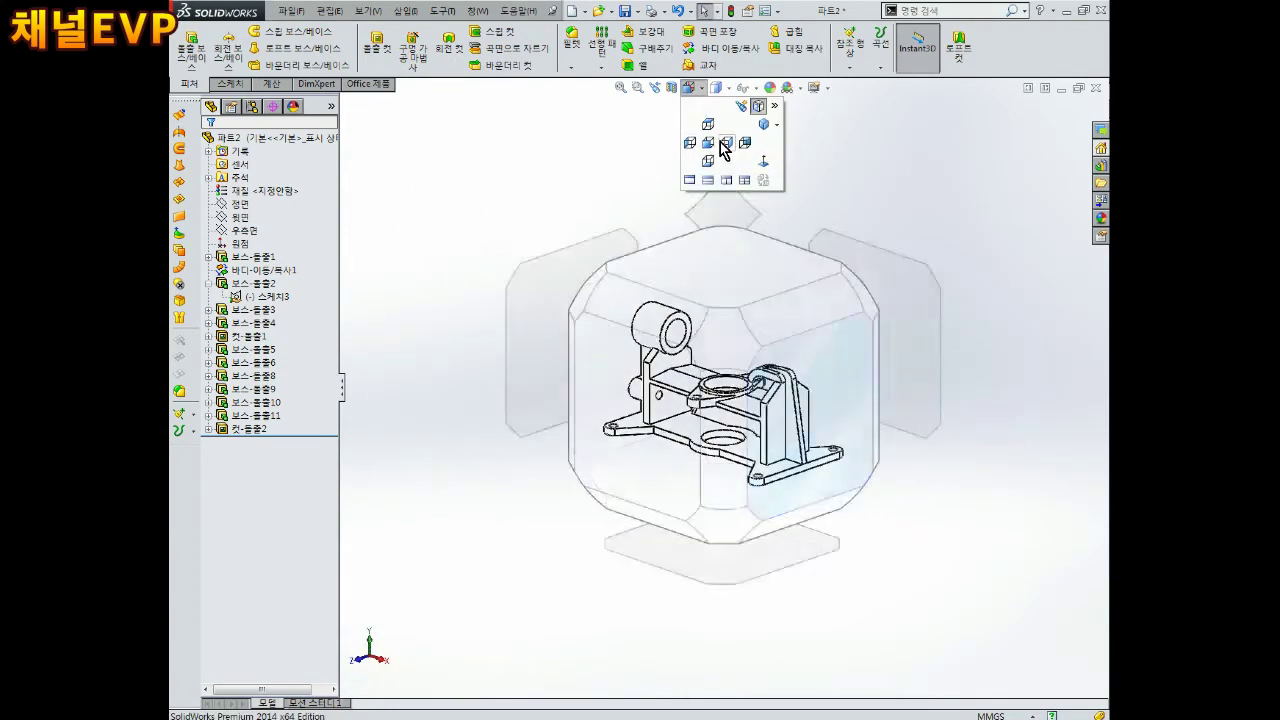
{"action": "key", "text": "ctrl+5"}
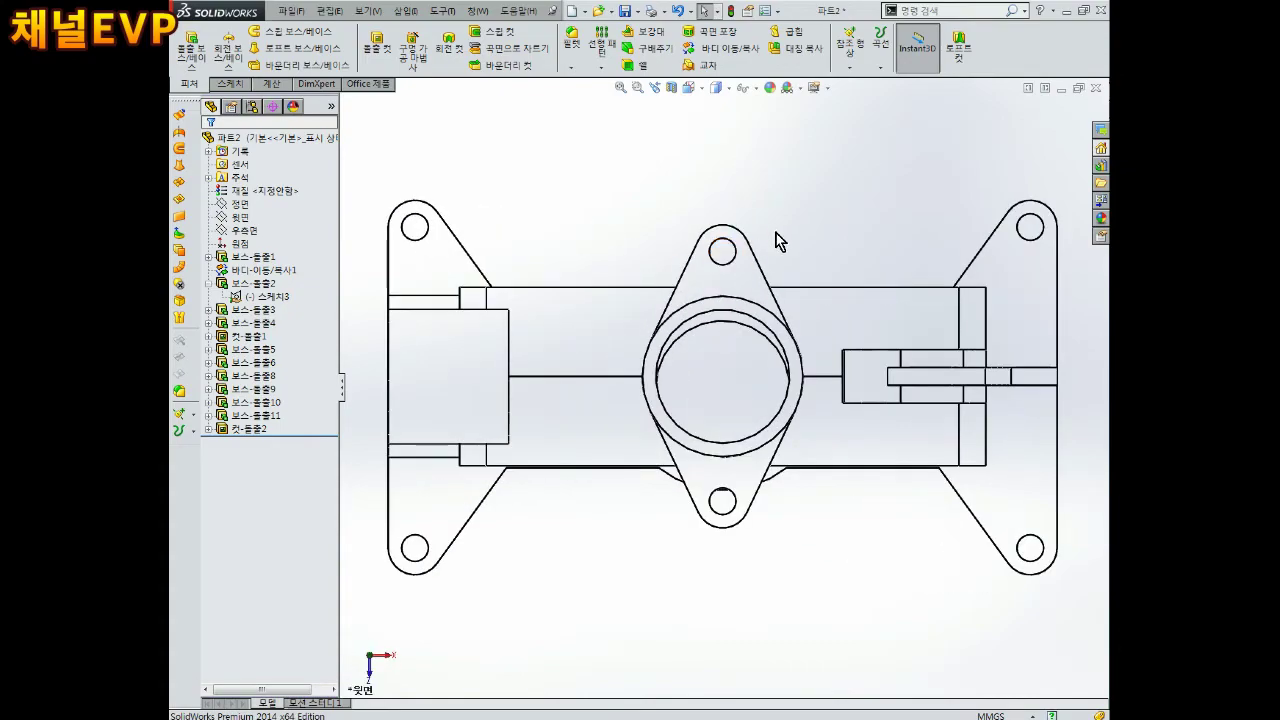
{"action": "mouse_move", "coordinate": [776, 233]}
{"action": "middle_mouse_down"}
{"action": "mouse_move", "coordinate": [679, 193]}
{"action": "mouse_move", "coordinate": [617, 220]}
{"action": "mouse_move", "coordinate": [594, 251]}
{"action": "mouse_move", "coordinate": [703, 320]}
{"action": "middle_mouse_up"}
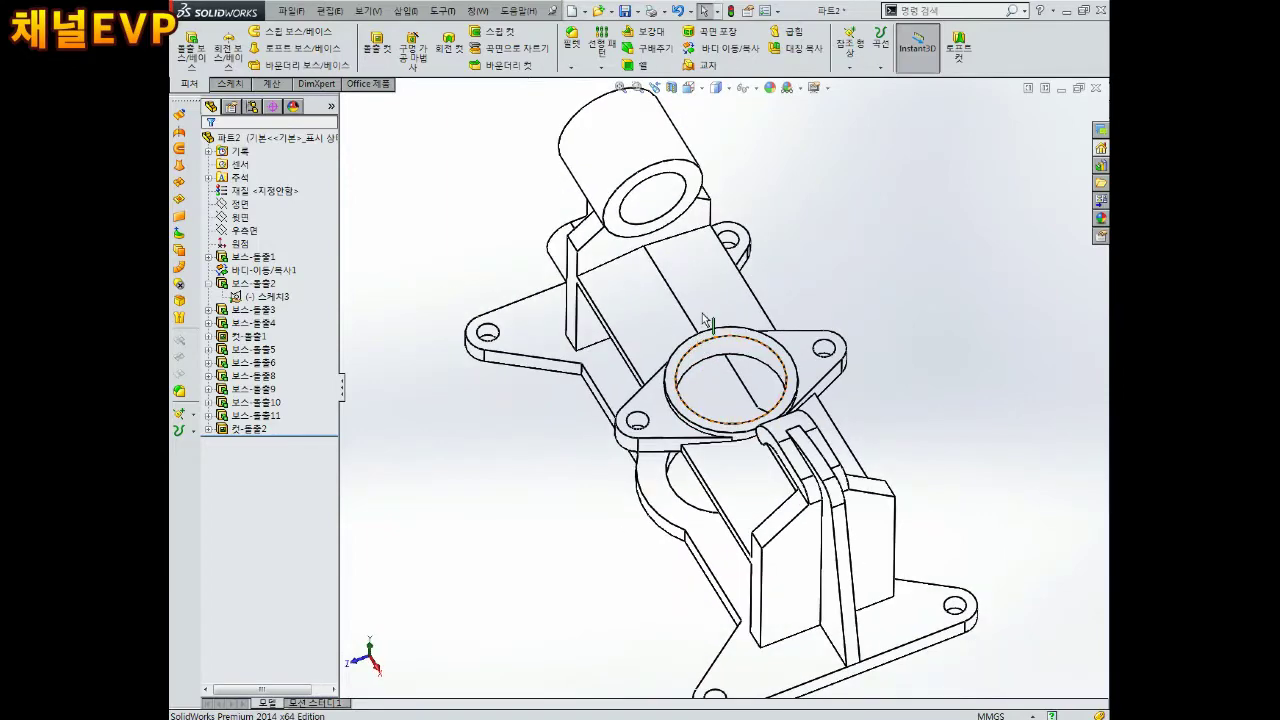
{"action": "left_click", "coordinate": [690, 90]}
{"action": "left_click", "coordinate": [734, 512]}
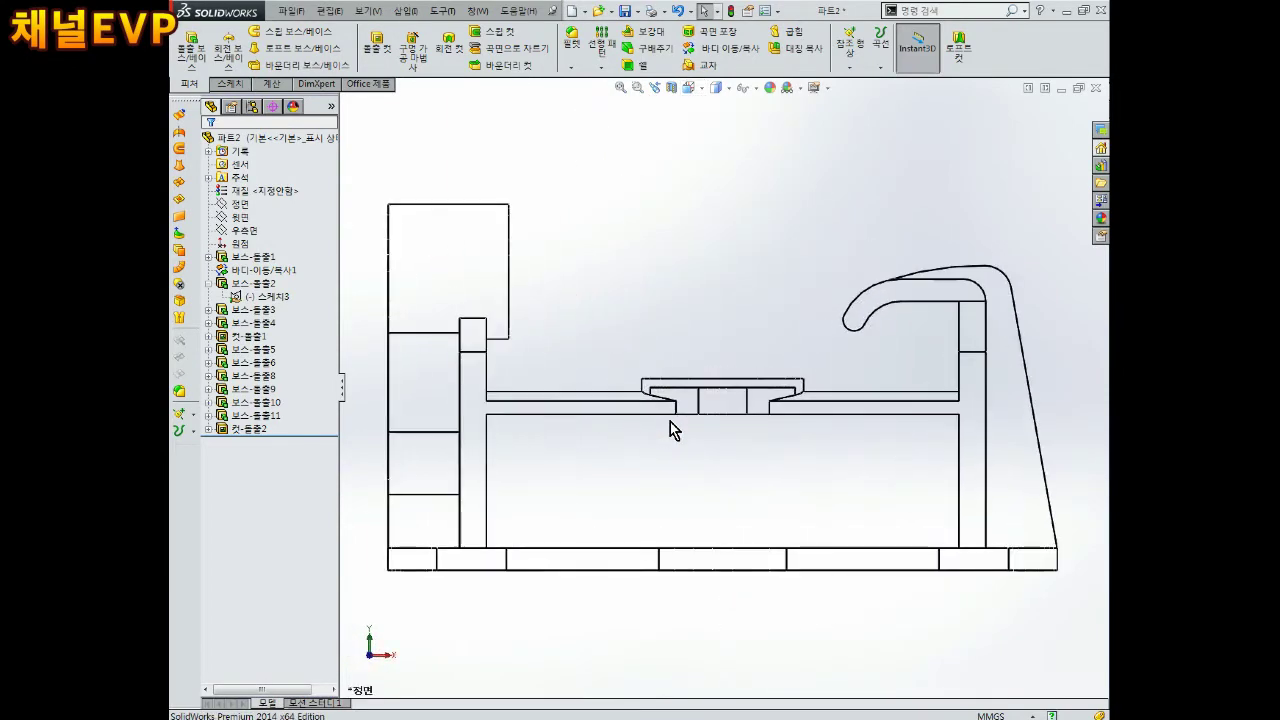
{"action": "left_click", "coordinate": [690, 90]}
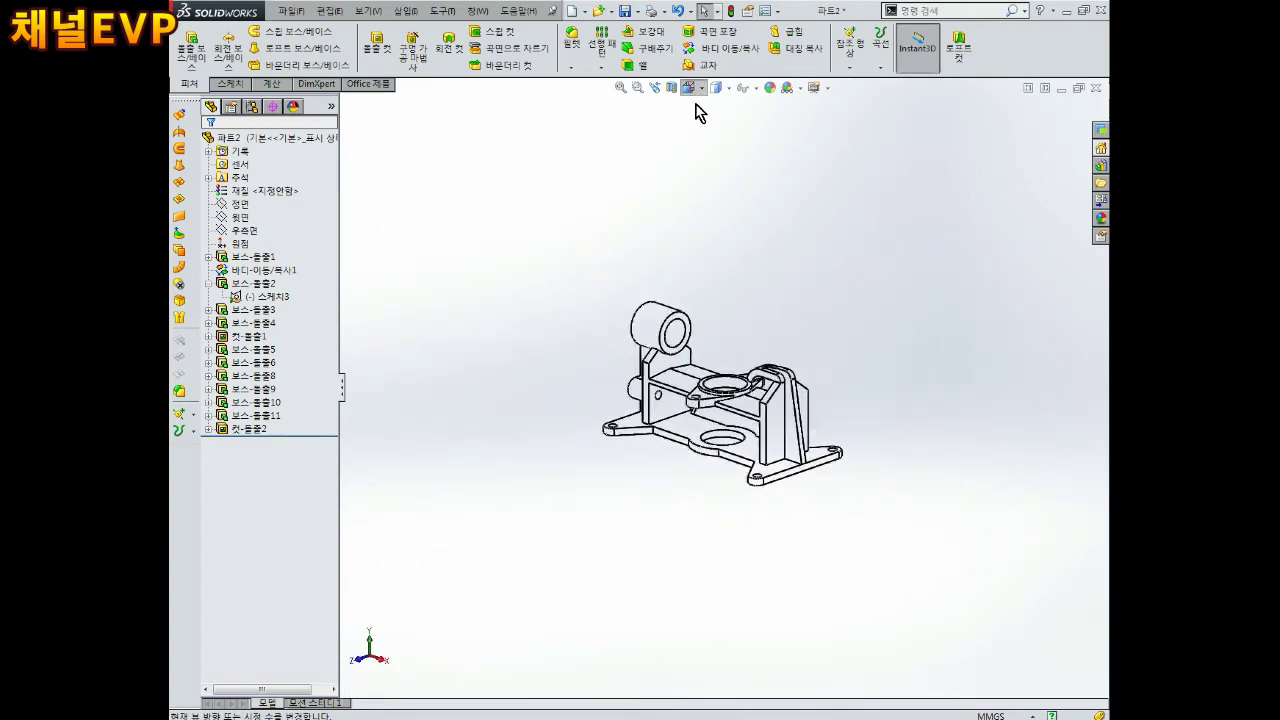
{"action": "left_click", "coordinate": [726, 289]}
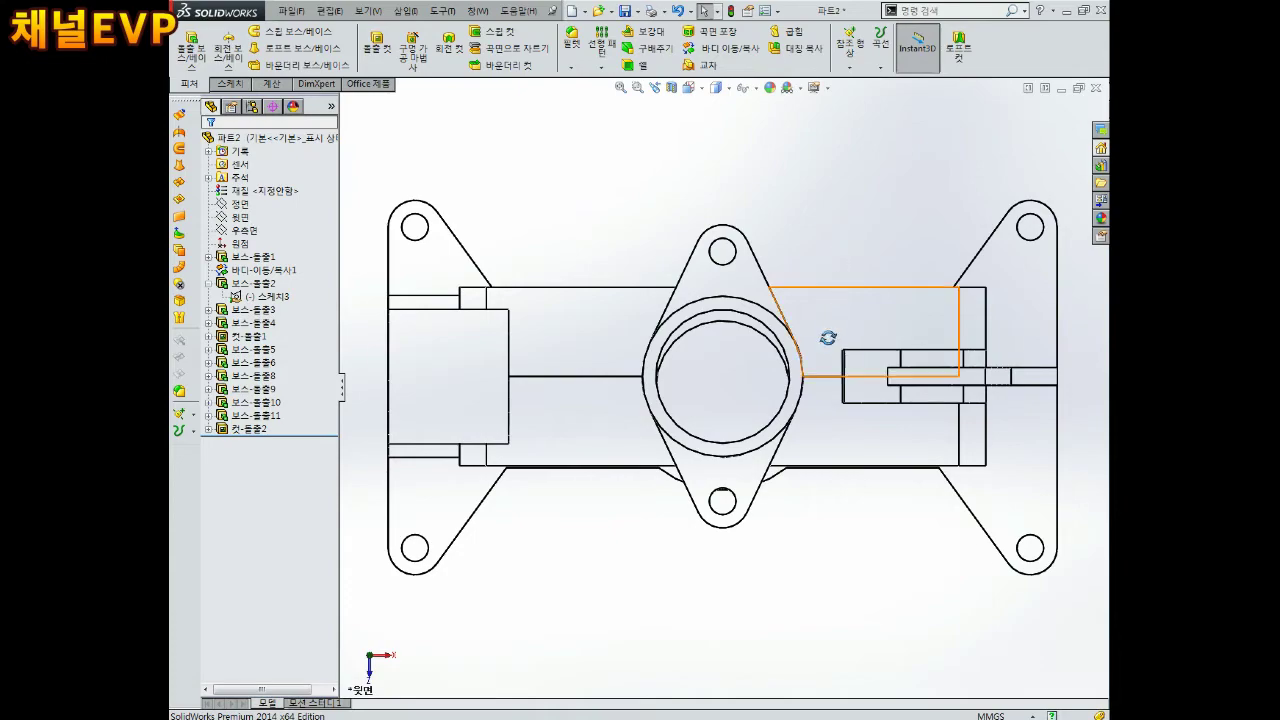
Inspect the part's underside and supports from the Bottom and Right views.
{"action": "mouse_move", "coordinate": [828, 338]}
{"action": "middle_mouse_down"}
{"action": "mouse_move", "coordinate": [763, 206]}
{"action": "mouse_move", "coordinate": [740, 246]}
{"action": "mouse_move", "coordinate": [687, 100]}
{"action": "mouse_move", "coordinate": [720, 94]}
{"action": "mouse_move", "coordinate": [729, 129]}
{"action": "middle_mouse_up"}
{"action": "left_click", "coordinate": [828, 310]}
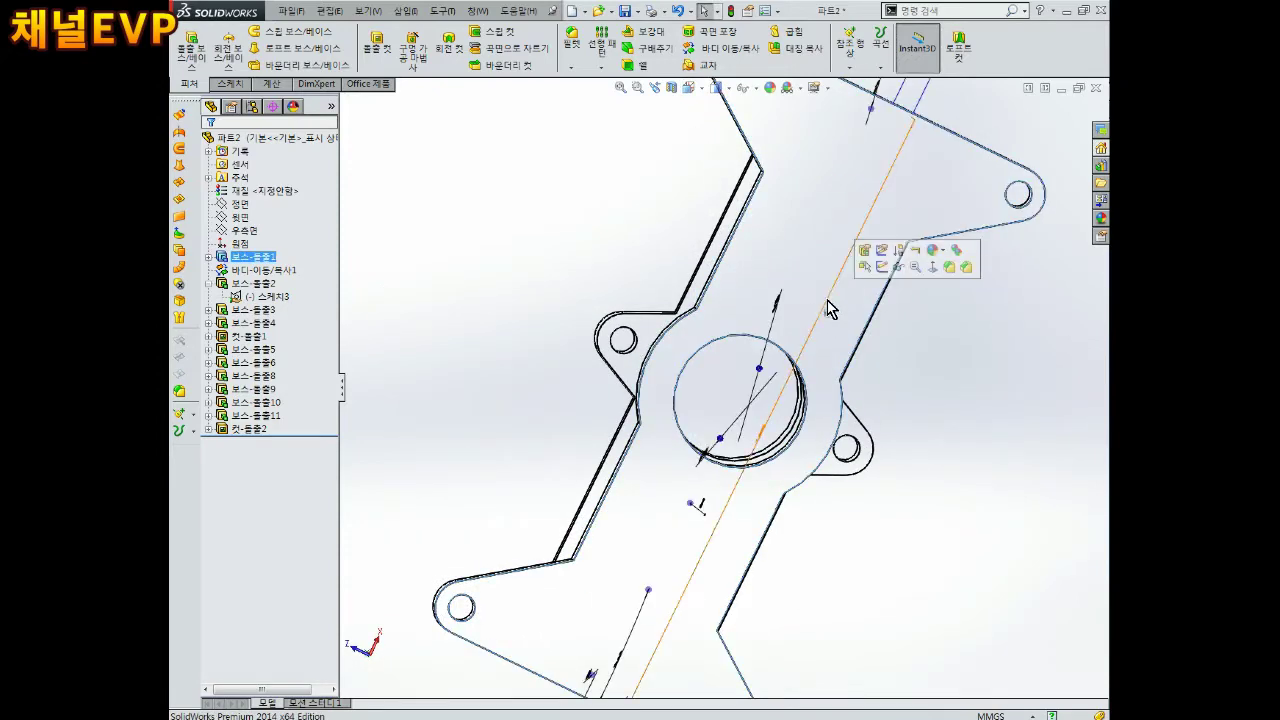
{"action": "key", "text": "Escape"}
{"action": "left_click", "coordinate": [689, 93]}
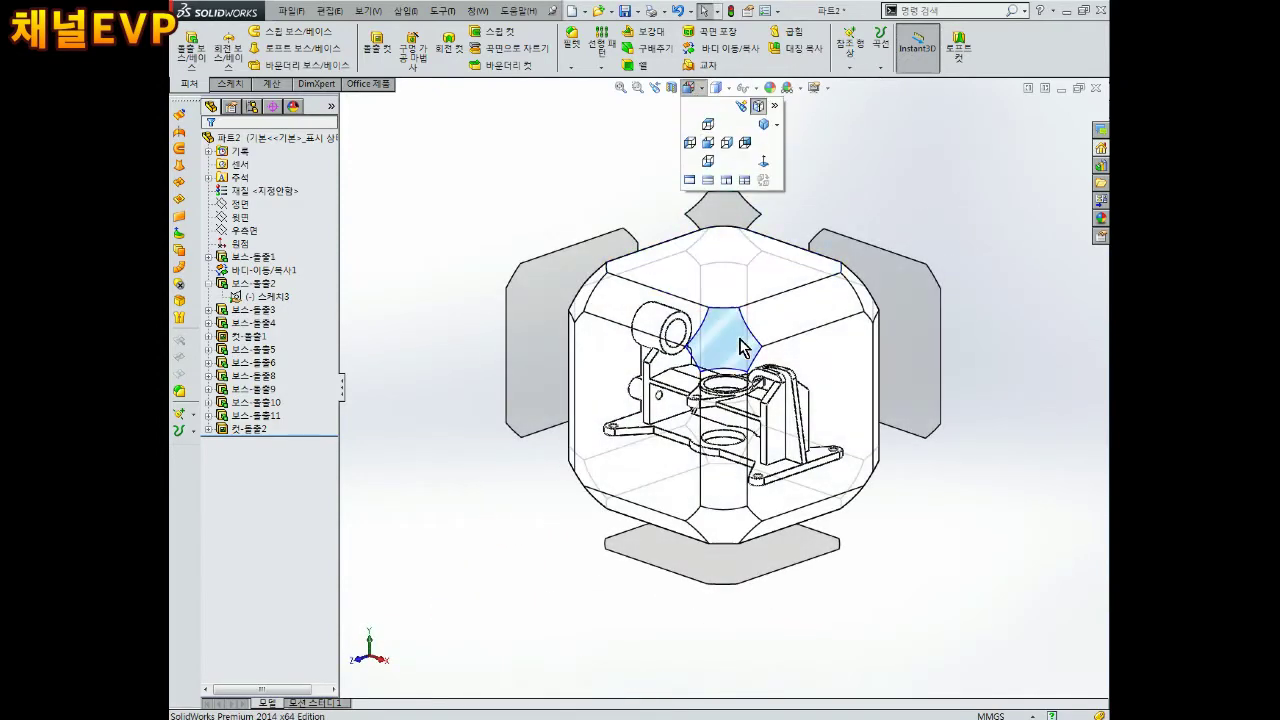
{"action": "left_click", "coordinate": [757, 572]}
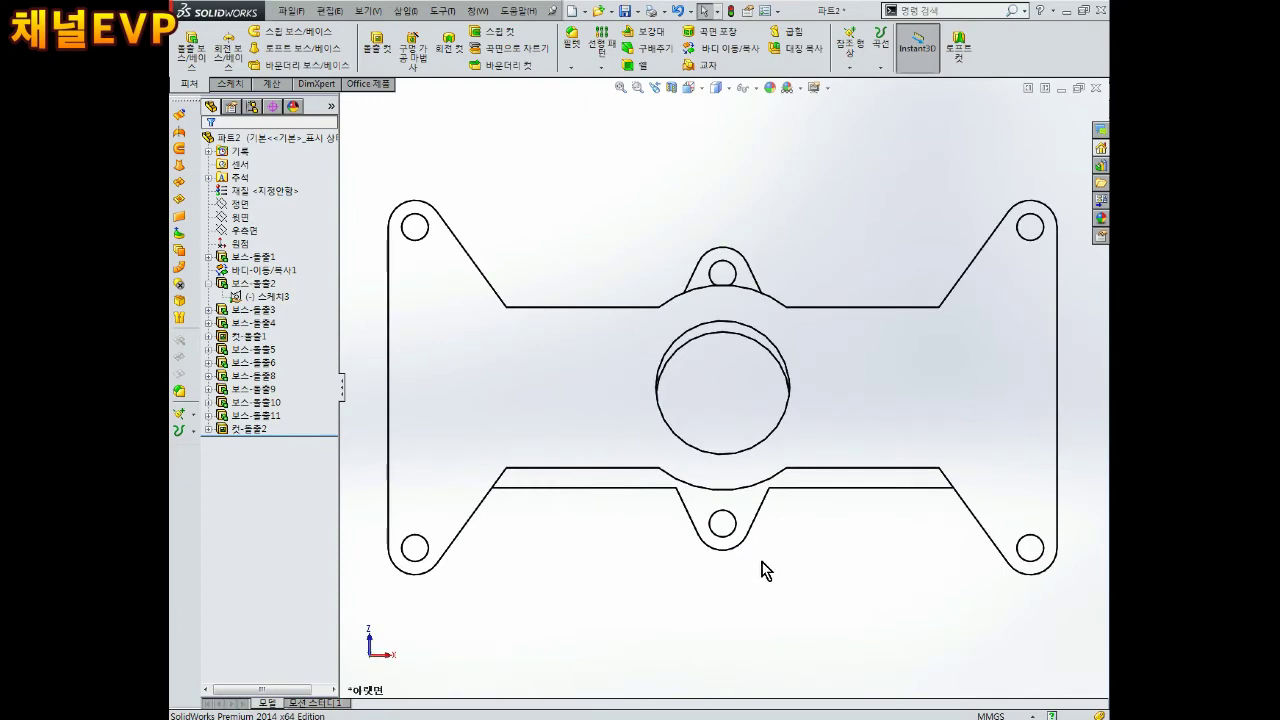
{"action": "middle_click_drag", "start_coordinate": [762, 570], "coordinate": [815, 545]}
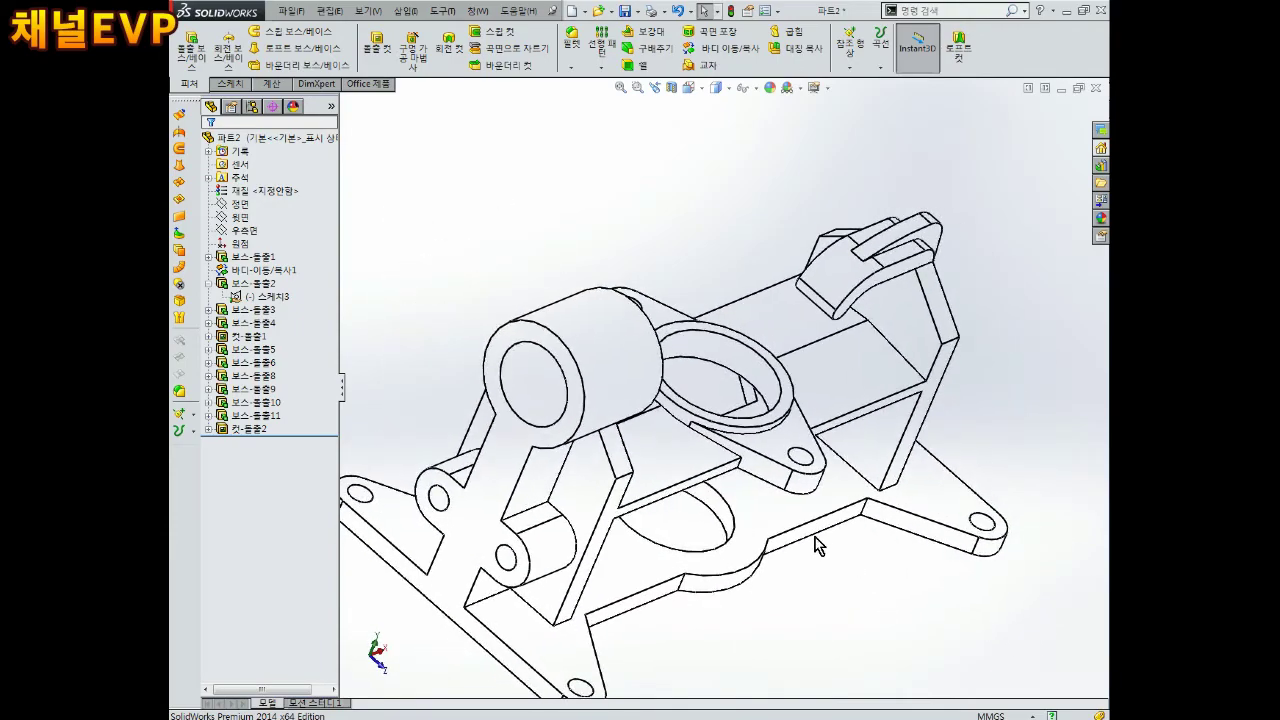
{"action": "scroll", "coordinate": [734, 503], "scroll_direction": "up", "scroll_amount": 3}
{"action": "mouse_move", "coordinate": [734, 503]}
{"action": "middle_mouse_down"}
{"action": "mouse_move", "coordinate": [794, 589]}
{"action": "mouse_move", "coordinate": [749, 511]}
{"action": "mouse_move", "coordinate": [689, 467]}
{"action": "mouse_move", "coordinate": [700, 445]}
{"action": "mouse_move", "coordinate": [846, 437]}
{"action": "mouse_move", "coordinate": [862, 452]}
{"action": "mouse_move", "coordinate": [826, 414]}
{"action": "mouse_move", "coordinate": [941, 352]}
{"action": "middle_mouse_up"}
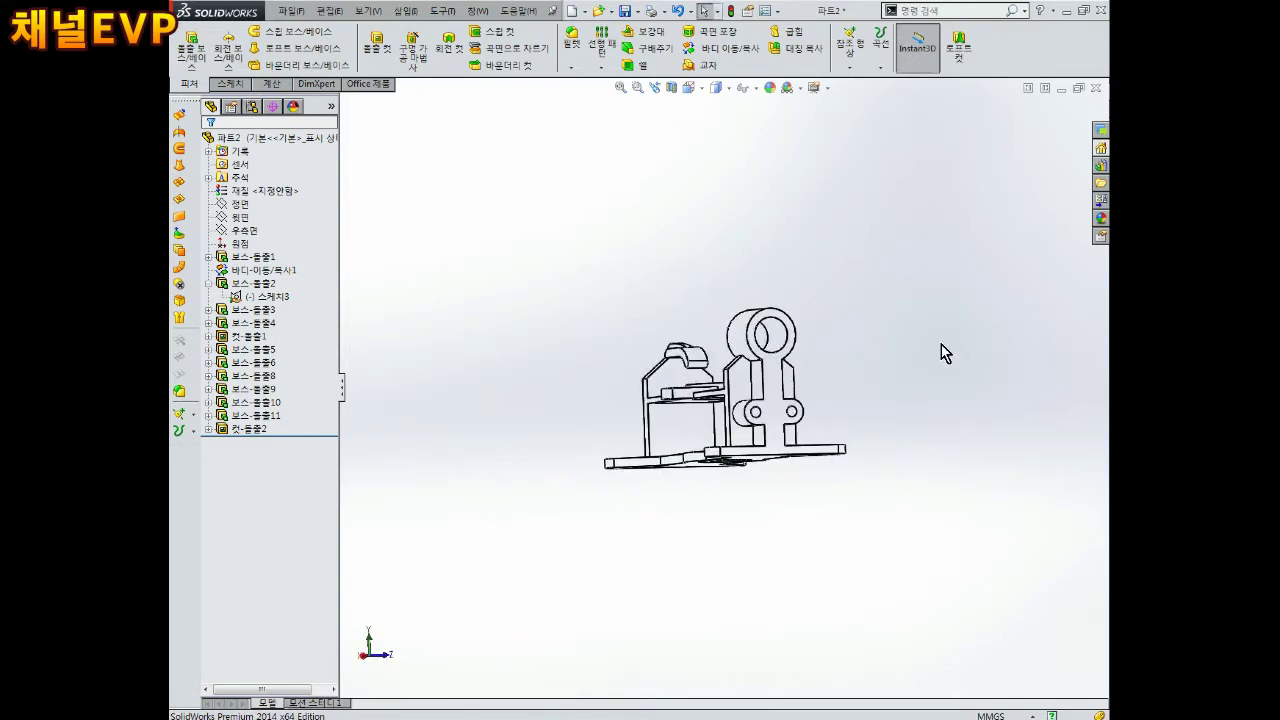
{"action": "left_click", "coordinate": [695, 87]}
{"action": "left_click", "coordinate": [845, 418]}
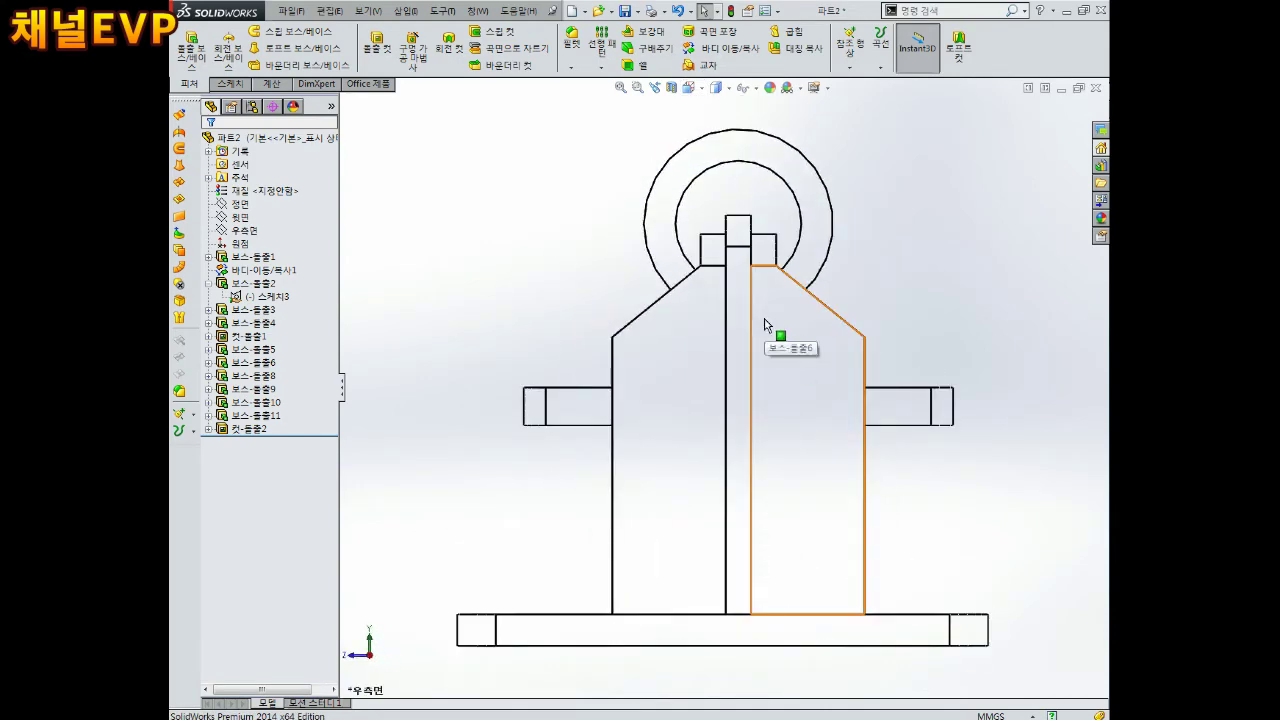
{"action": "mouse_move", "coordinate": [764, 322]}
{"action": "middle_mouse_down"}
{"action": "mouse_move", "coordinate": [736, 541]}
{"action": "mouse_move", "coordinate": [735, 480]}
{"action": "mouse_move", "coordinate": [700, 488]}
{"action": "middle_mouse_up"}
{"action": "left_click", "coordinate": [731, 557]}
{"action": "key", "text": "Escape"}
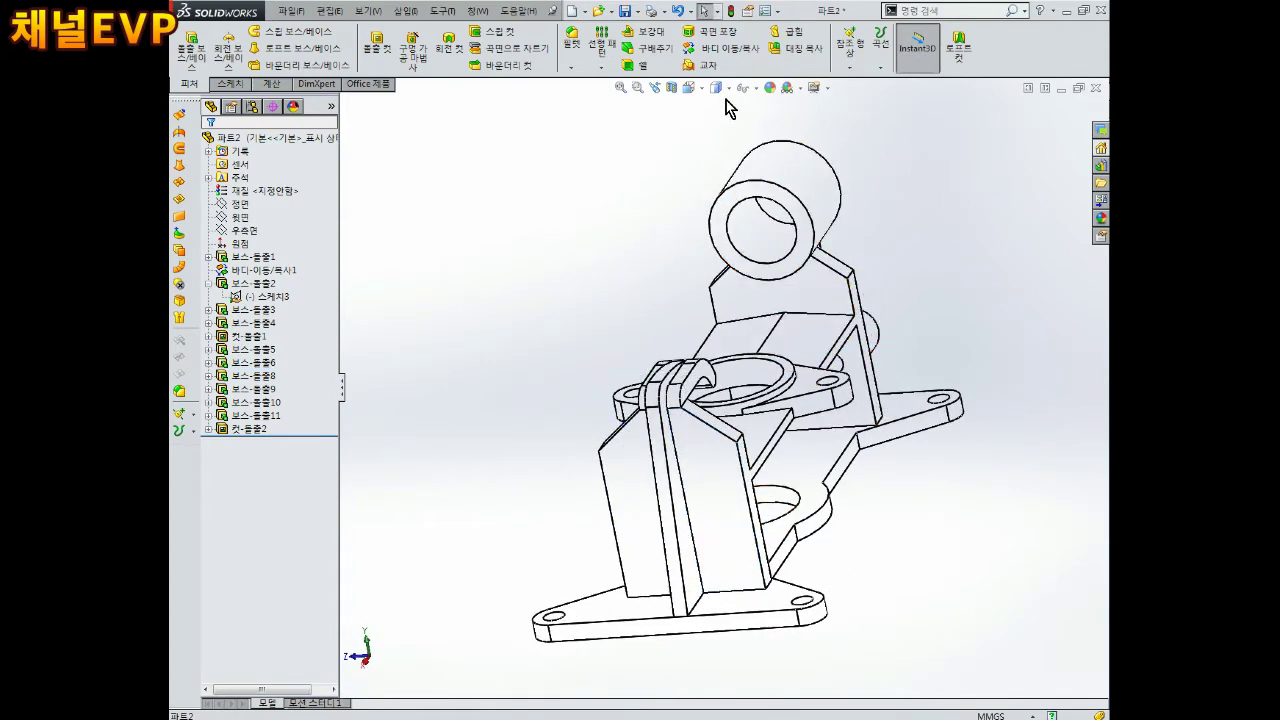
Switch the display to Shaded with Edges and return to the Top view.
{"action": "left_click", "coordinate": [716, 87]}
{"action": "left_click", "coordinate": [724, 120]}
{"action": "key", "text": "f"}
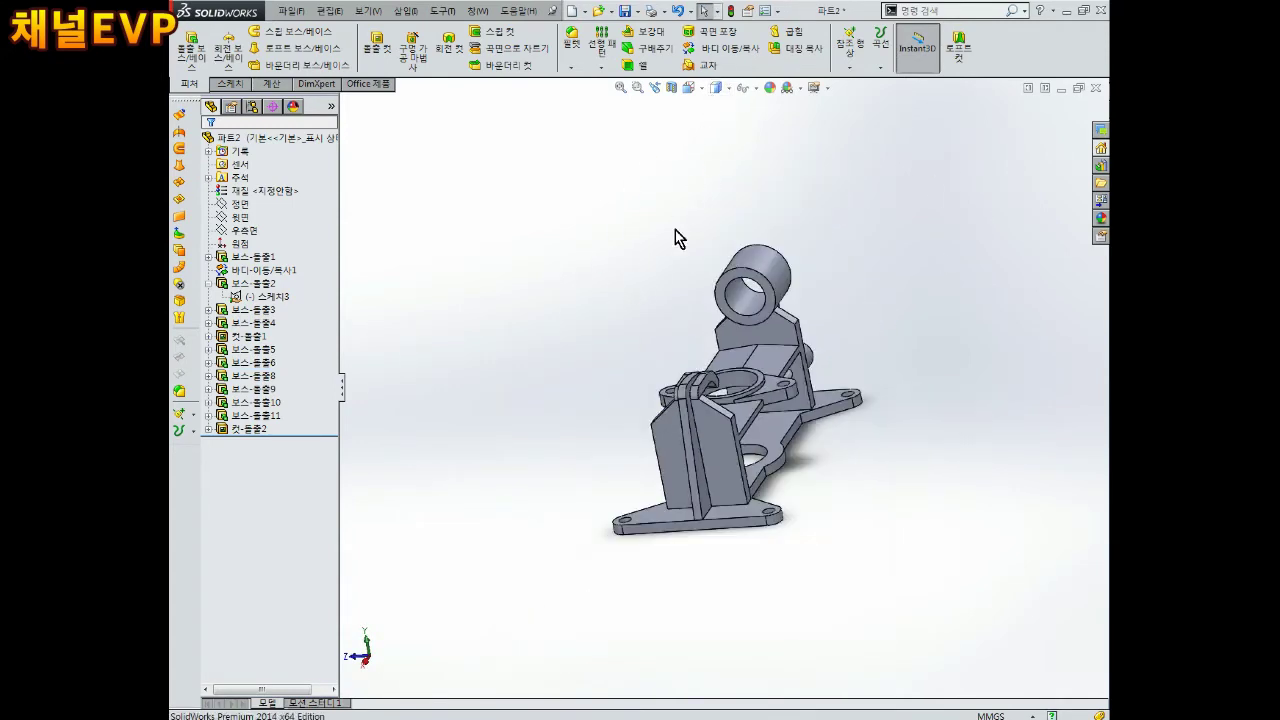
{"action": "left_click", "coordinate": [690, 90]}
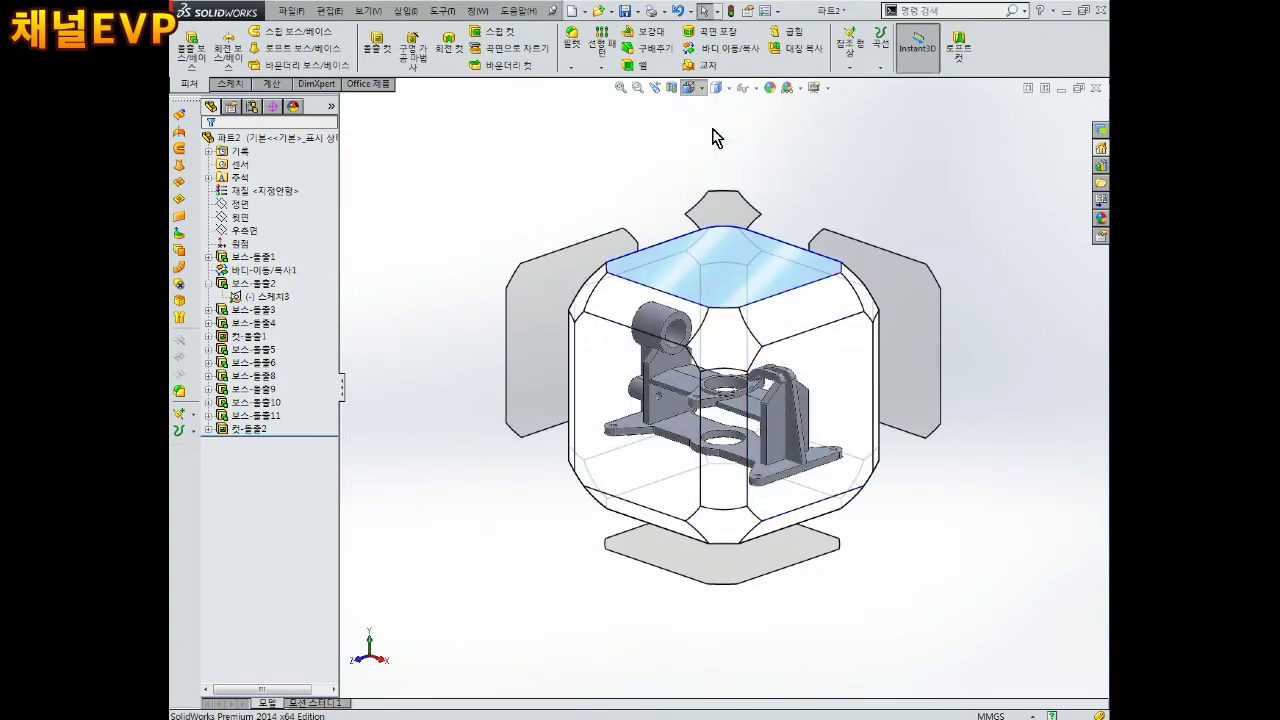
{"action": "key", "text": "ctrl+5"}
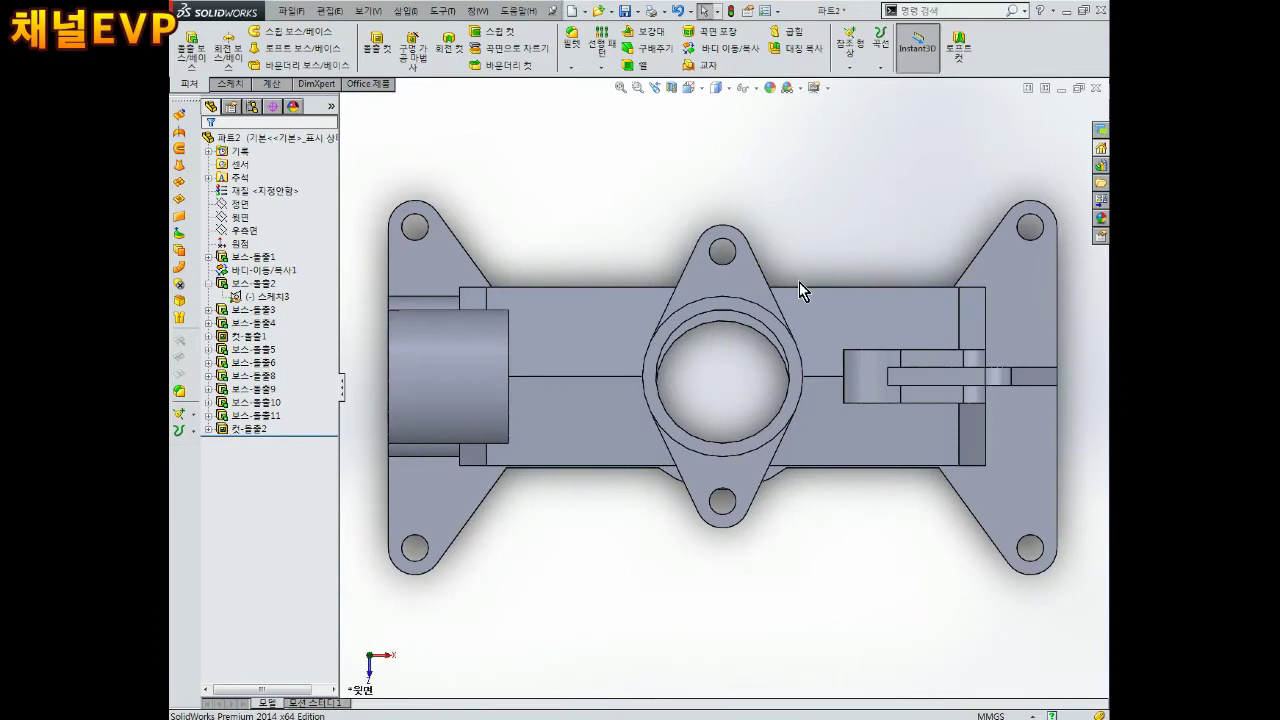
{"action": "mouse_move", "coordinate": [799, 282]}
{"action": "middle_mouse_down"}
{"action": "mouse_move", "coordinate": [786, 220]}
{"action": "mouse_move", "coordinate": [743, 277]}
{"action": "mouse_move", "coordinate": [726, 360]}
{"action": "mouse_move", "coordinate": [694, 360]}
{"action": "mouse_move", "coordinate": [726, 257]}
{"action": "mouse_move", "coordinate": [873, 298]}
{"action": "mouse_move", "coordinate": [616, 285]}
{"action": "mouse_move", "coordinate": [690, 305]}
{"action": "middle_mouse_up"}
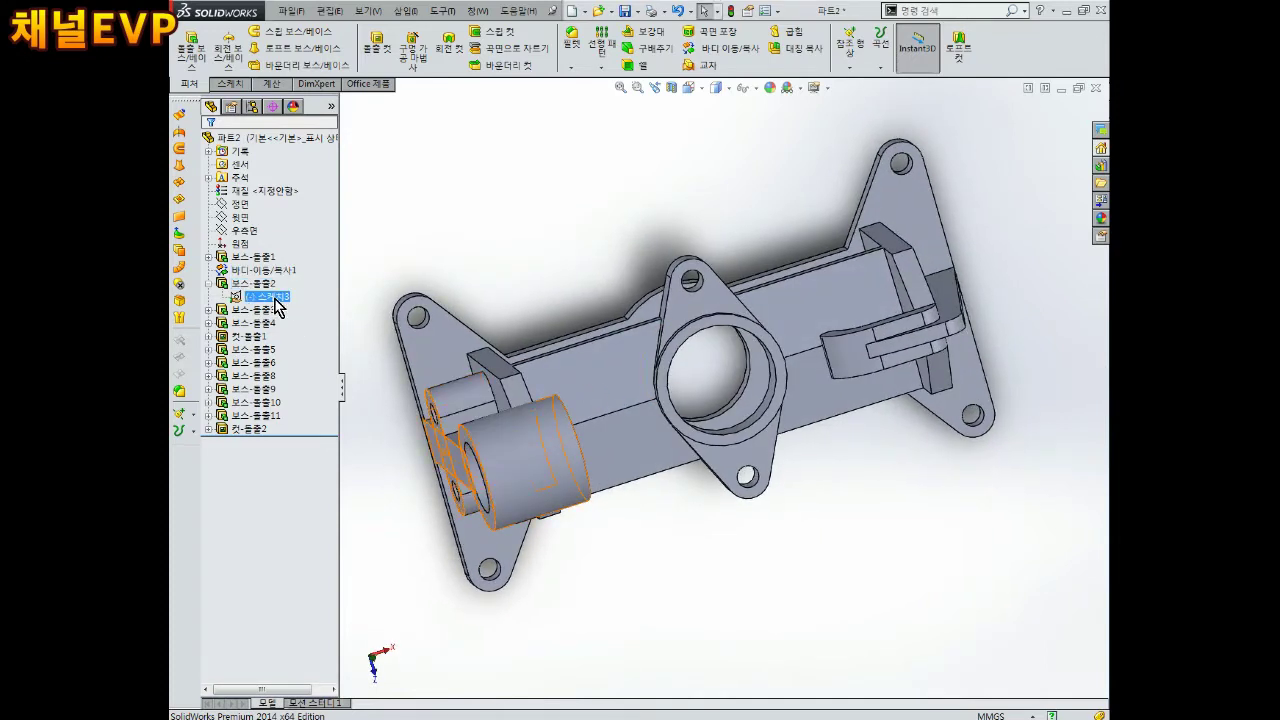
Open the second boss's sketch for editing and view it normal to the screen.
{"action": "left_click", "coordinate": [277, 270]}
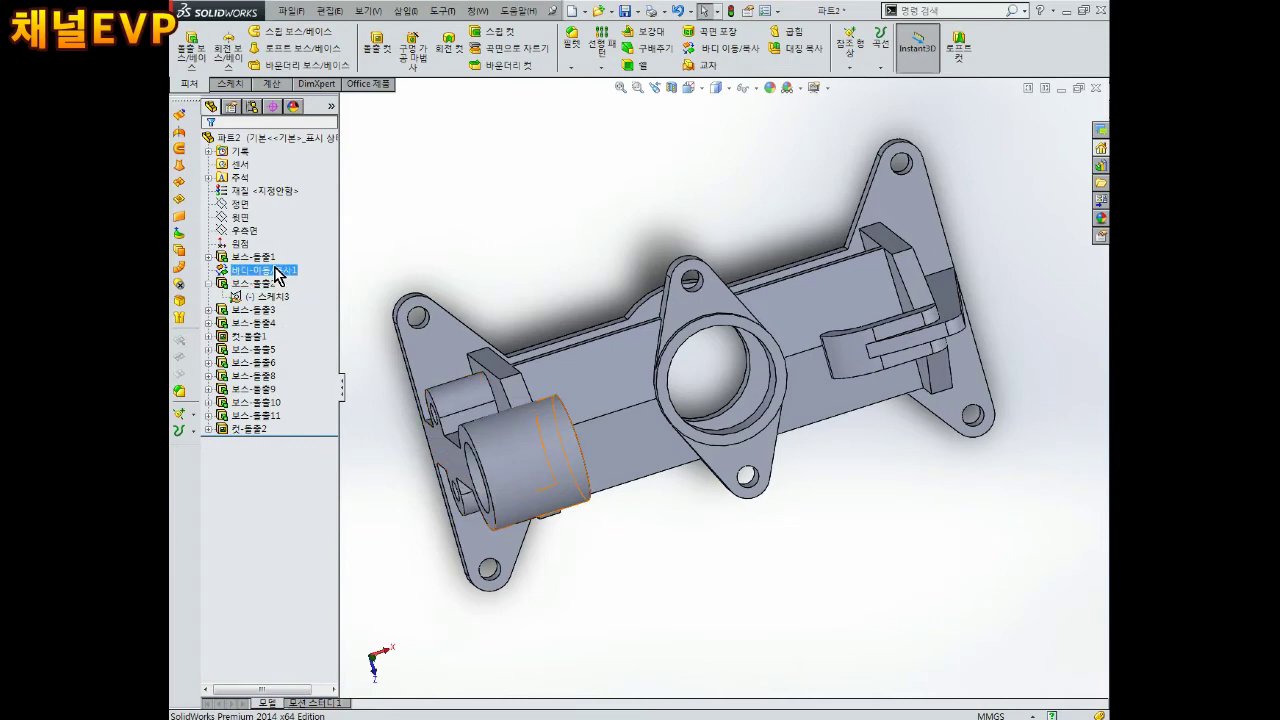
{"action": "left_click", "coordinate": [262, 284]}
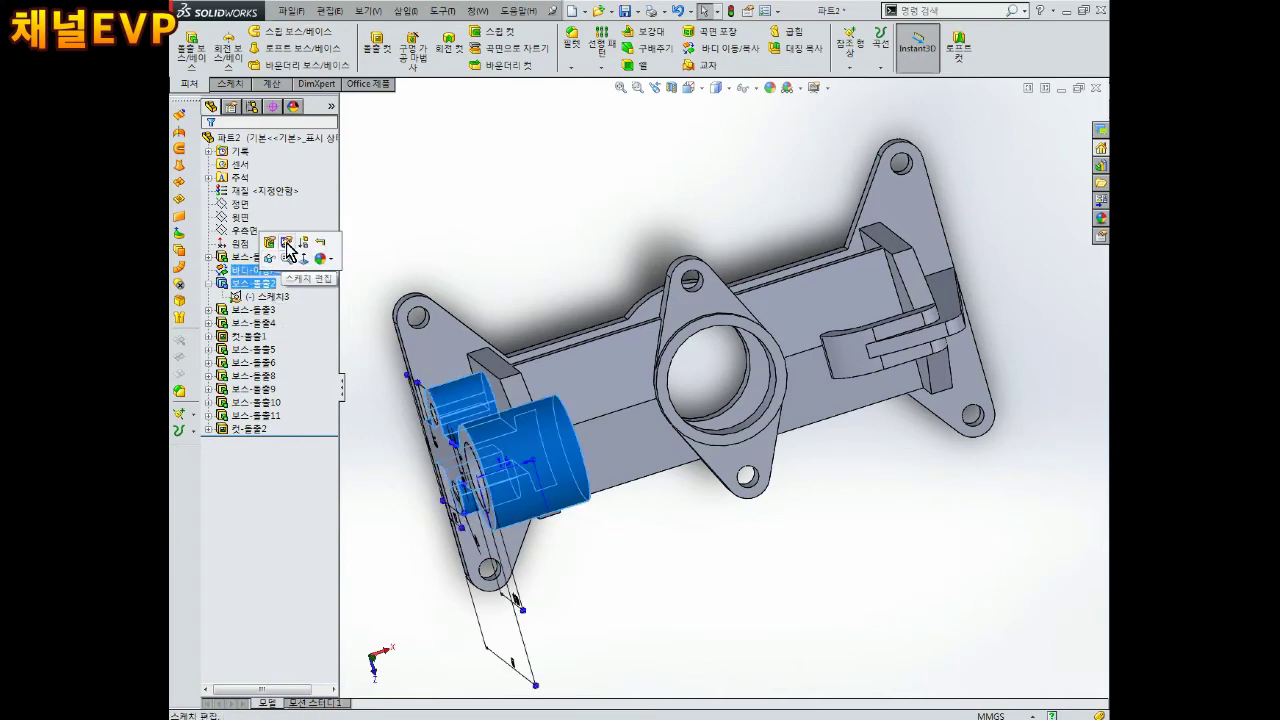
{"action": "left_click", "coordinate": [297, 243]}
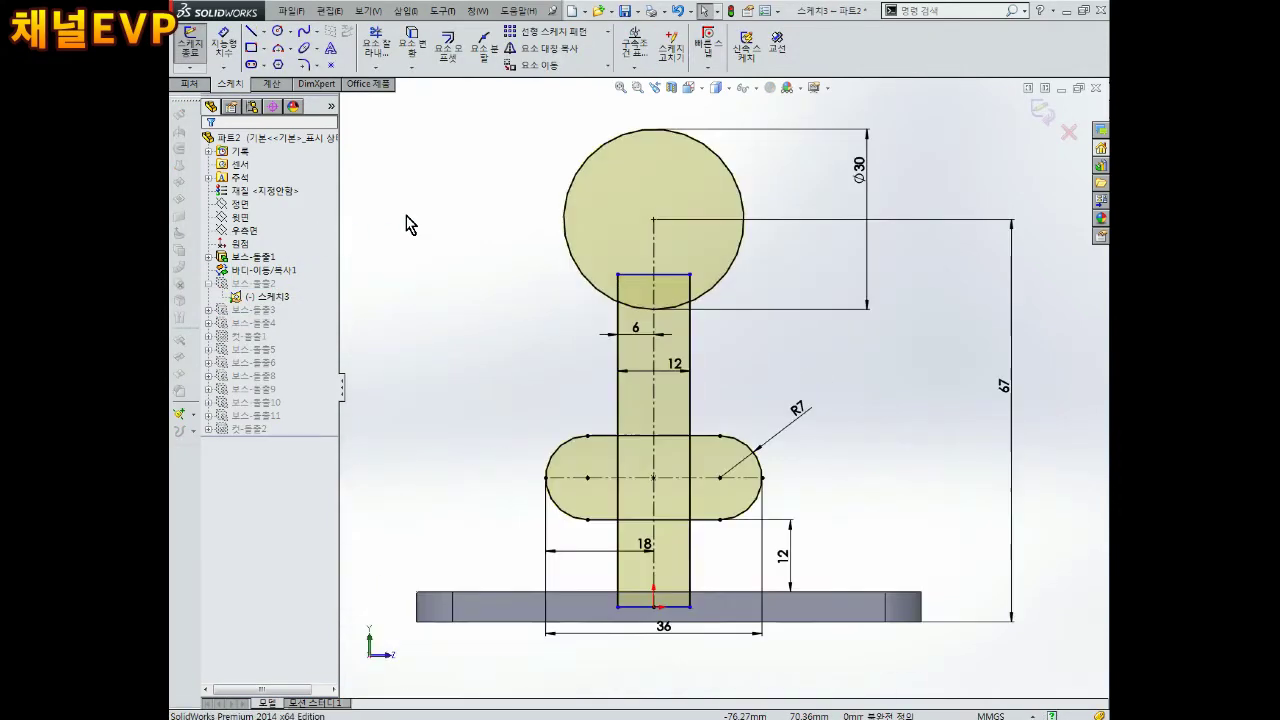
{"action": "mouse_move", "coordinate": [731, 551]}
{"action": "middle_mouse_down"}
{"action": "mouse_move", "coordinate": [723, 651]}
{"action": "mouse_move", "coordinate": [743, 631]}
{"action": "middle_mouse_up"}
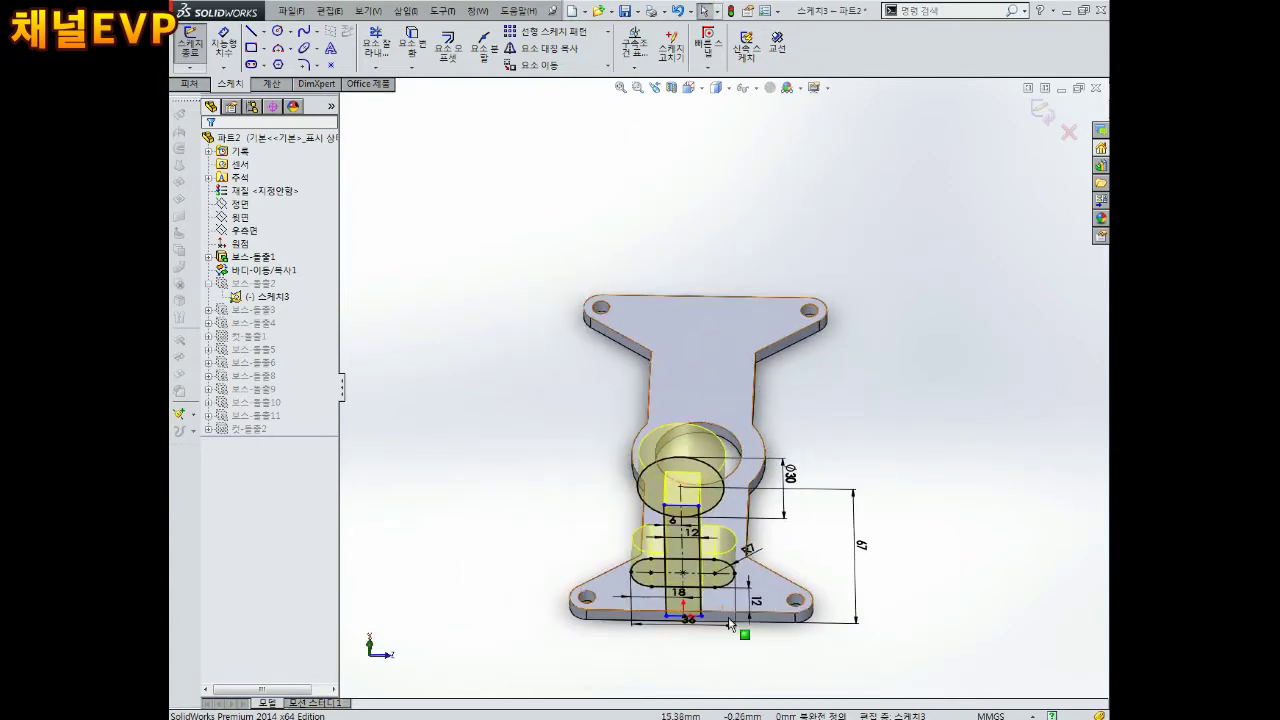
{"action": "key", "text": "ctrl+8"}
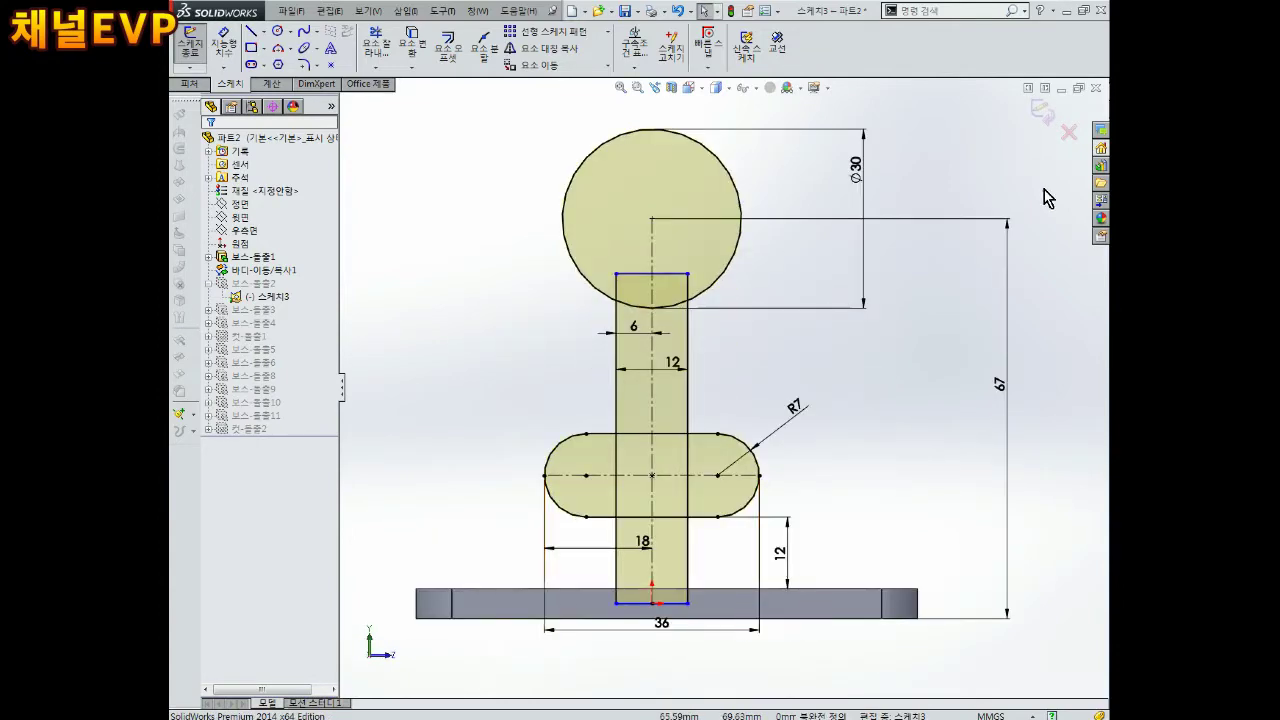
Add a driven 39.50 dimension to the rectangle's bottom midpoint and check its constraints.
{"action": "left_click", "coordinate": [224, 45]}
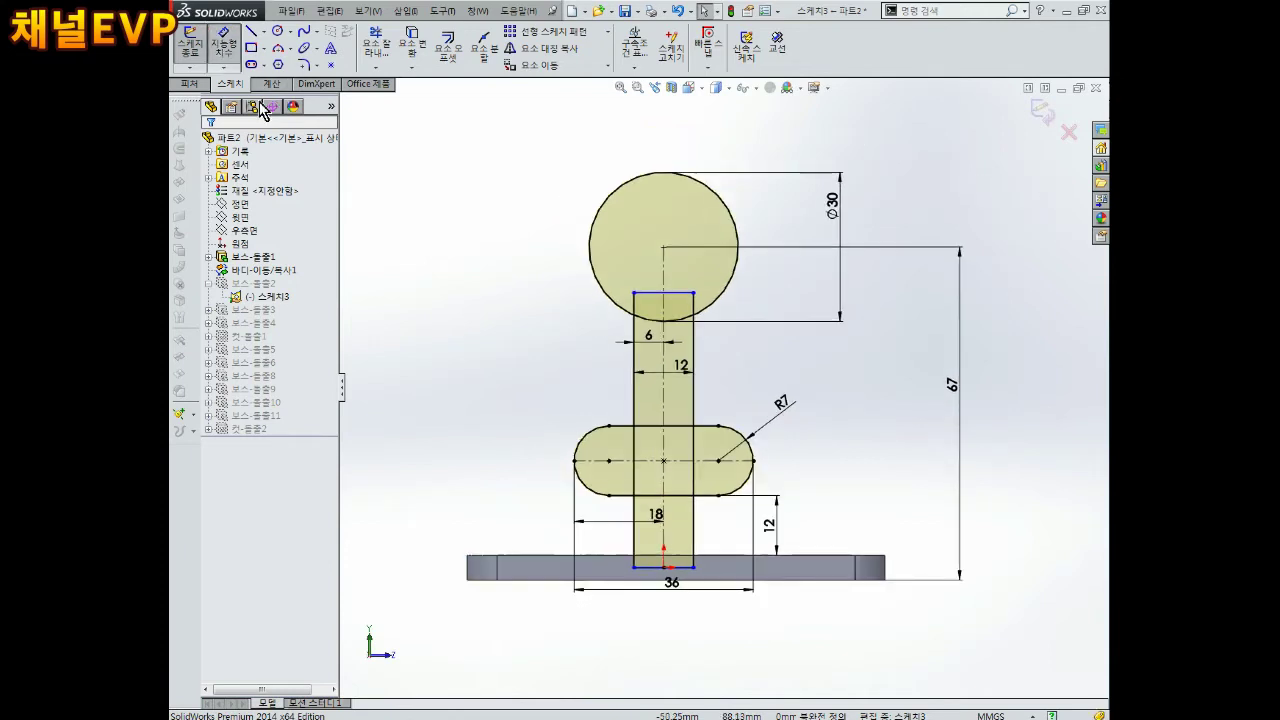
{"action": "left_click", "coordinate": [467, 580]}
{"action": "left_click", "coordinate": [663, 568]}
{"action": "left_click", "coordinate": [592, 630]}
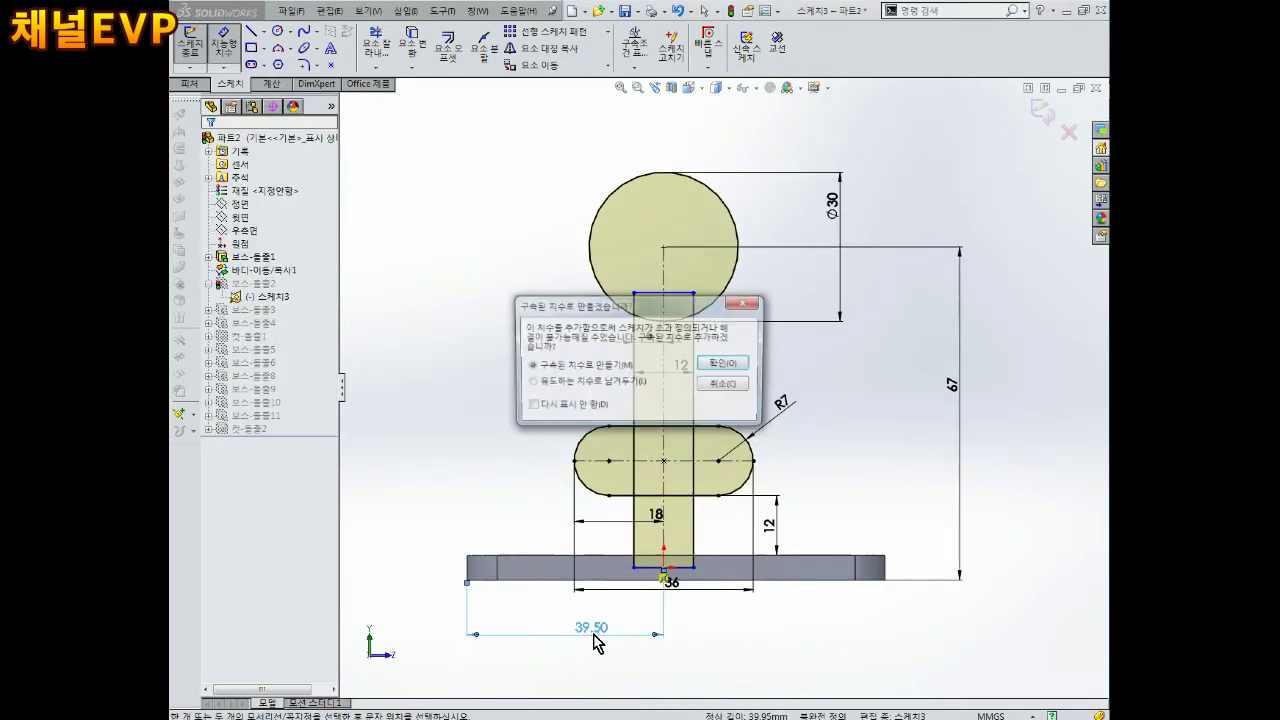
{"action": "key", "text": "Return"}
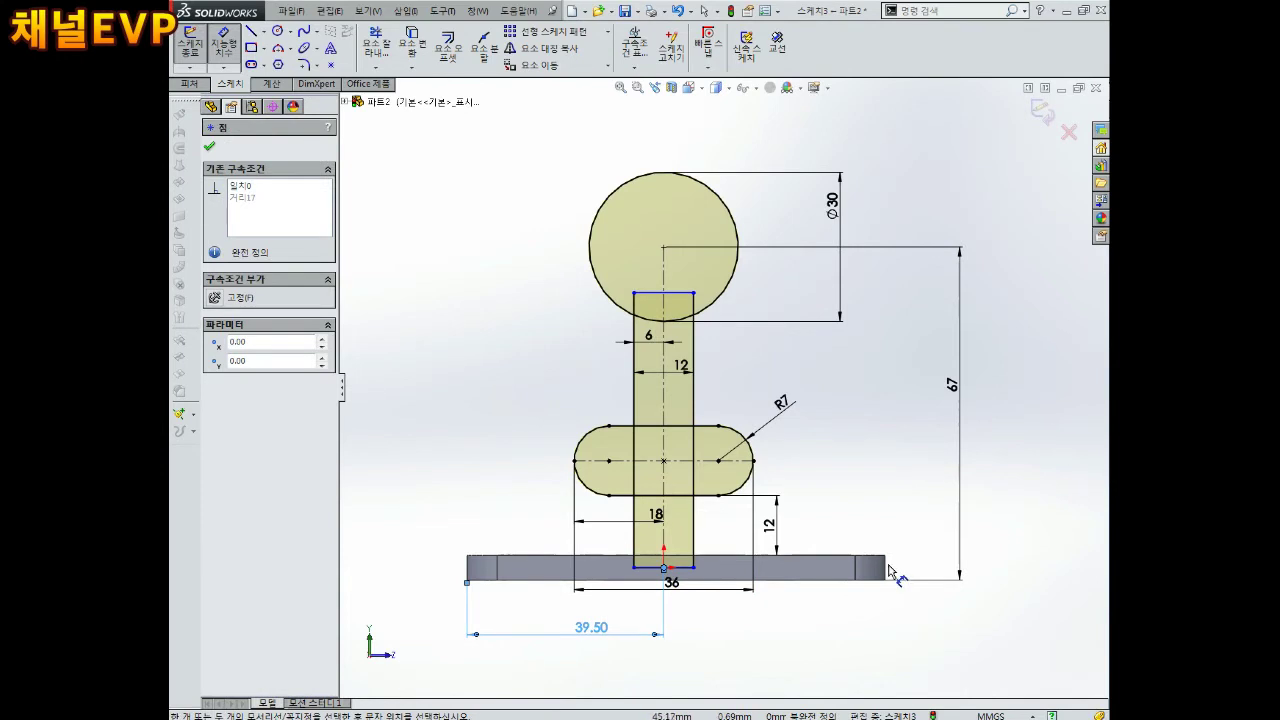
{"action": "left_click", "coordinate": [885, 556]}
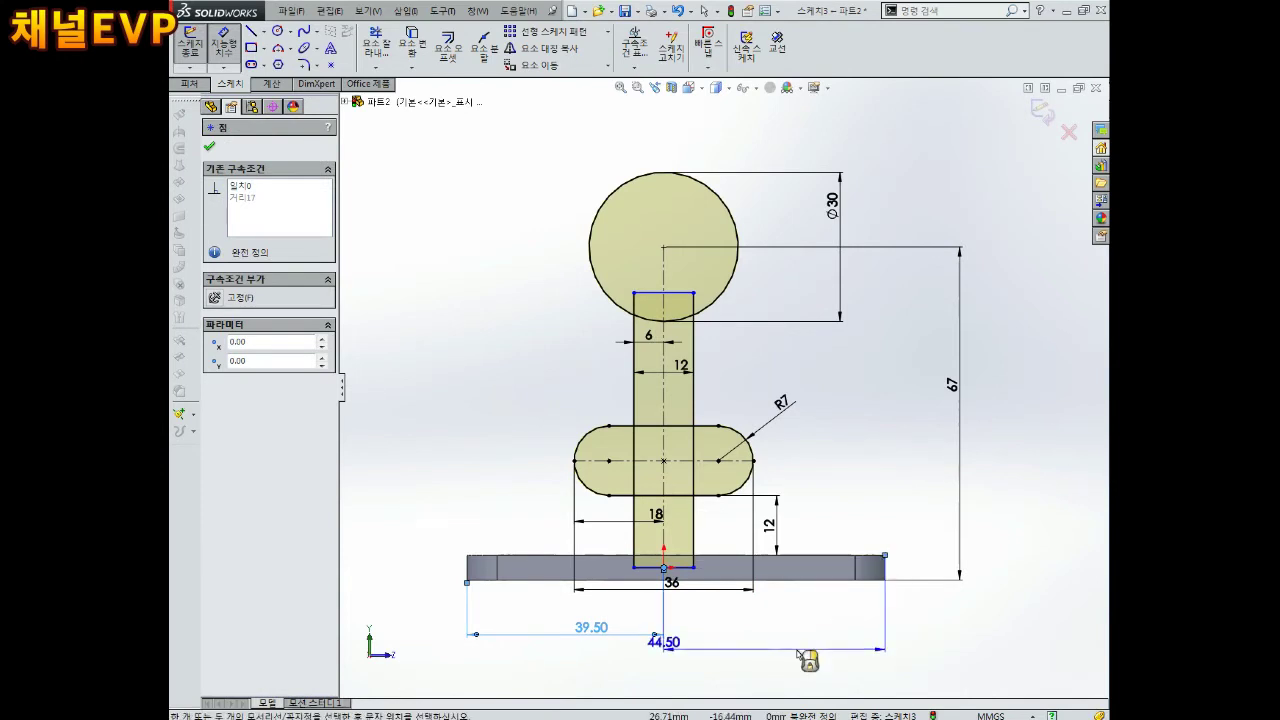
{"action": "key", "text": "Escape"}
{"action": "scroll", "coordinate": [780, 540], "scroll_direction": "down", "scroll_amount": 2}
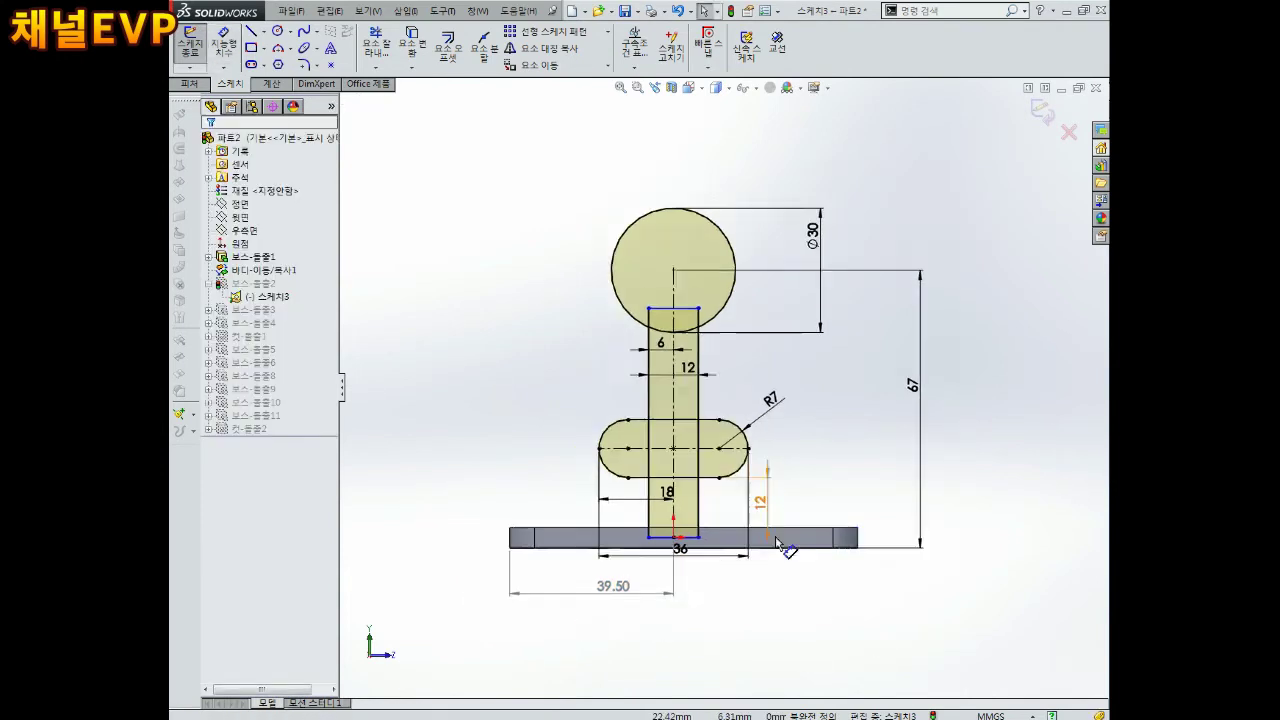
{"action": "scroll", "coordinate": [706, 494], "scroll_direction": "down", "scroll_amount": 2}
{"action": "left_click", "coordinate": [675, 425]}
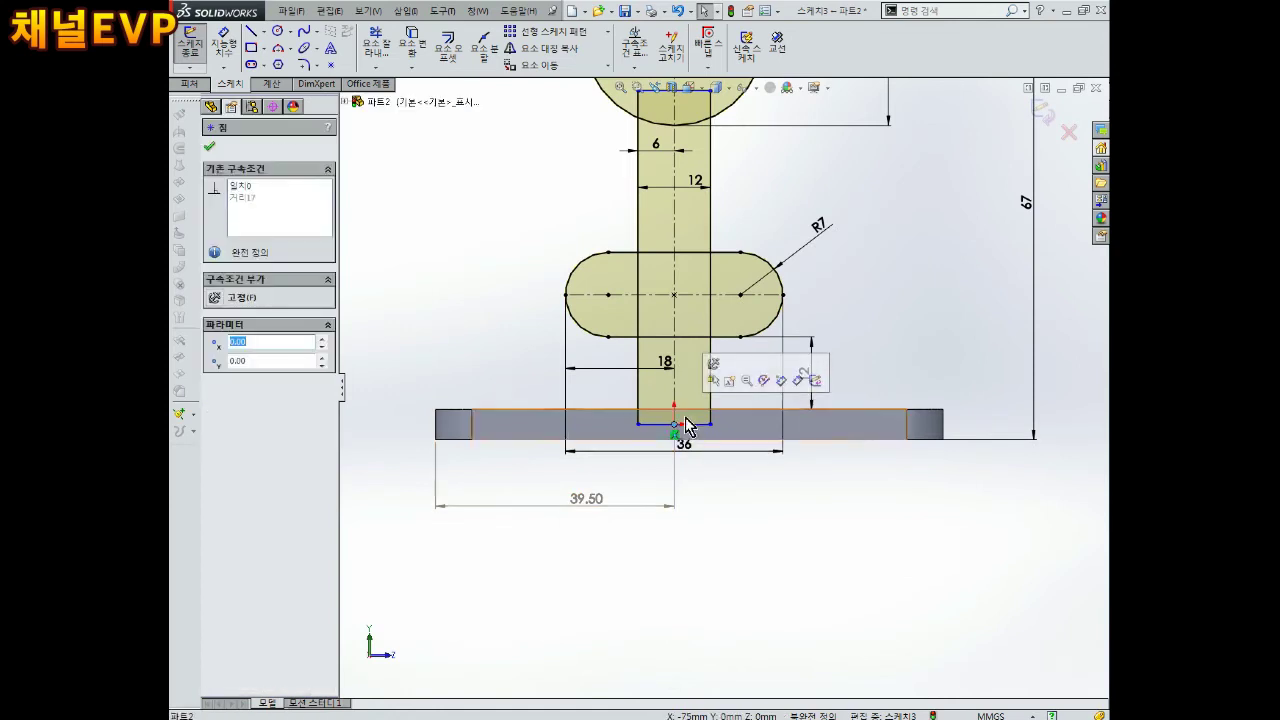
{"action": "scroll", "coordinate": [686, 451], "scroll_direction": "up", "scroll_amount": 3}
{"action": "key", "text": "Escape"}
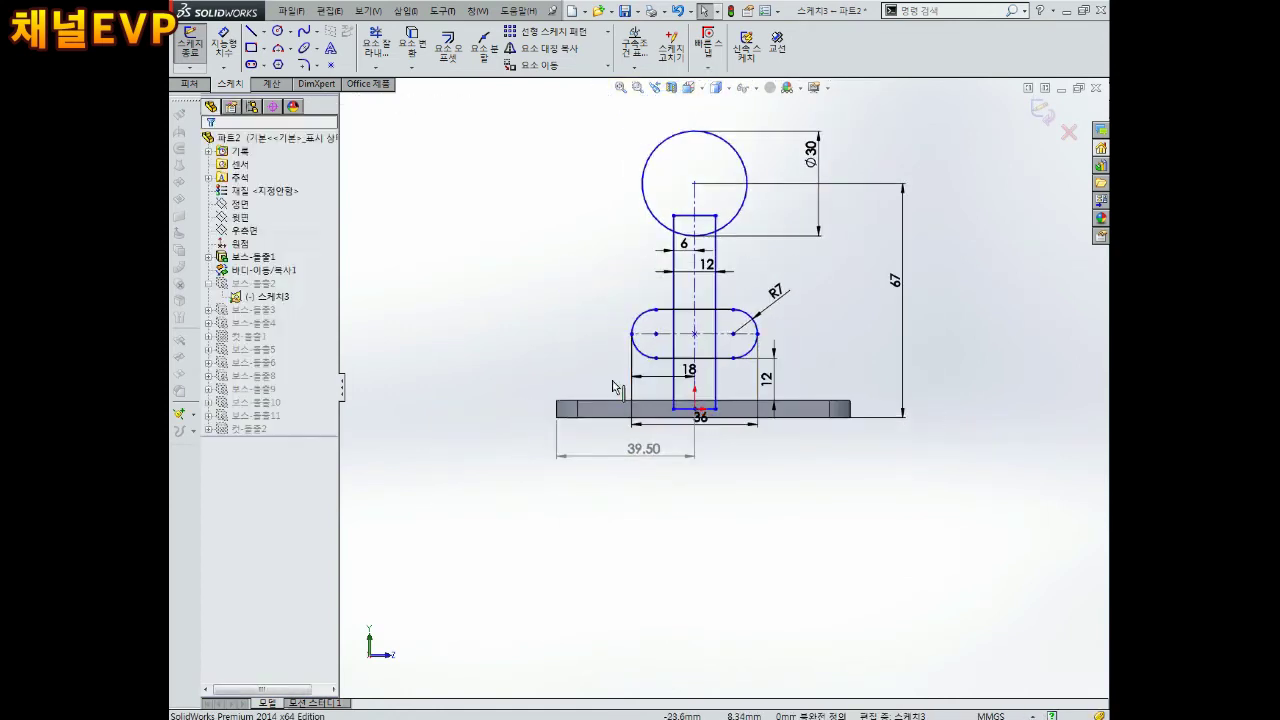
Dimension the base plate's left end to the sketch centre at 42.
{"action": "right_click_drag", "start_coordinate": [575, 322], "coordinate": [584, 276]}
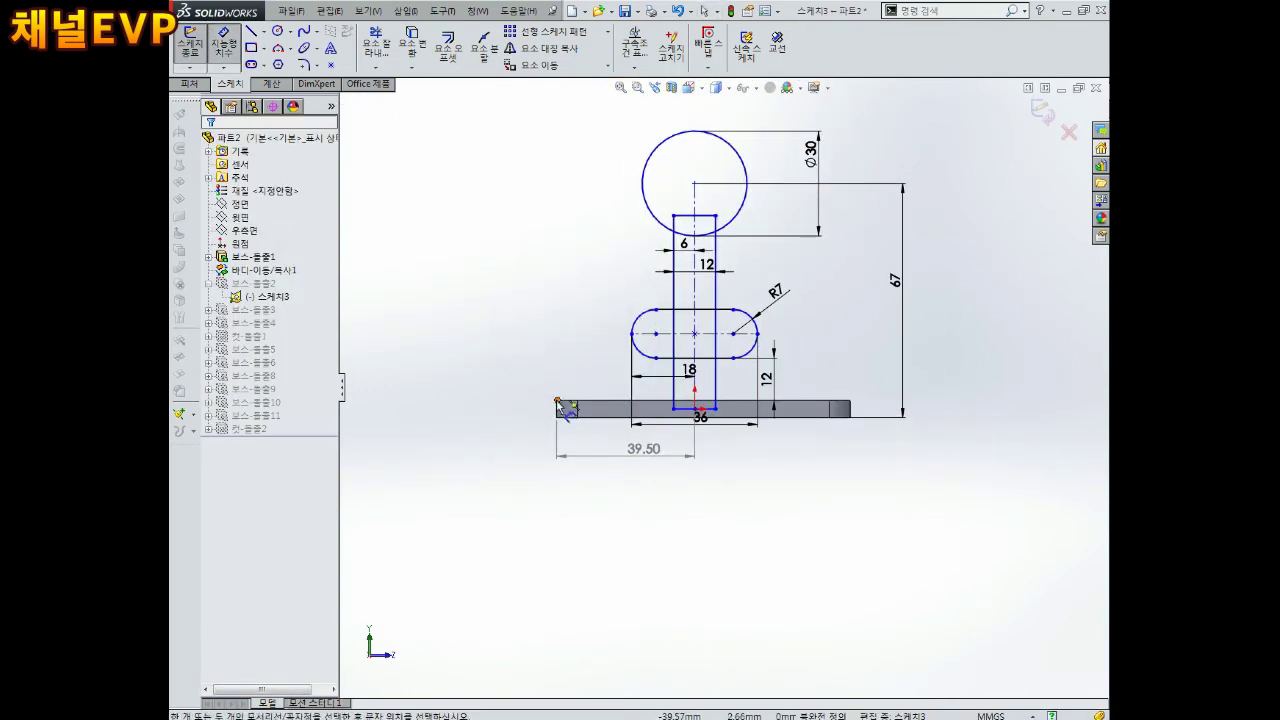
{"action": "left_click", "coordinate": [561, 405]}
{"action": "left_click", "coordinate": [660, 505]}
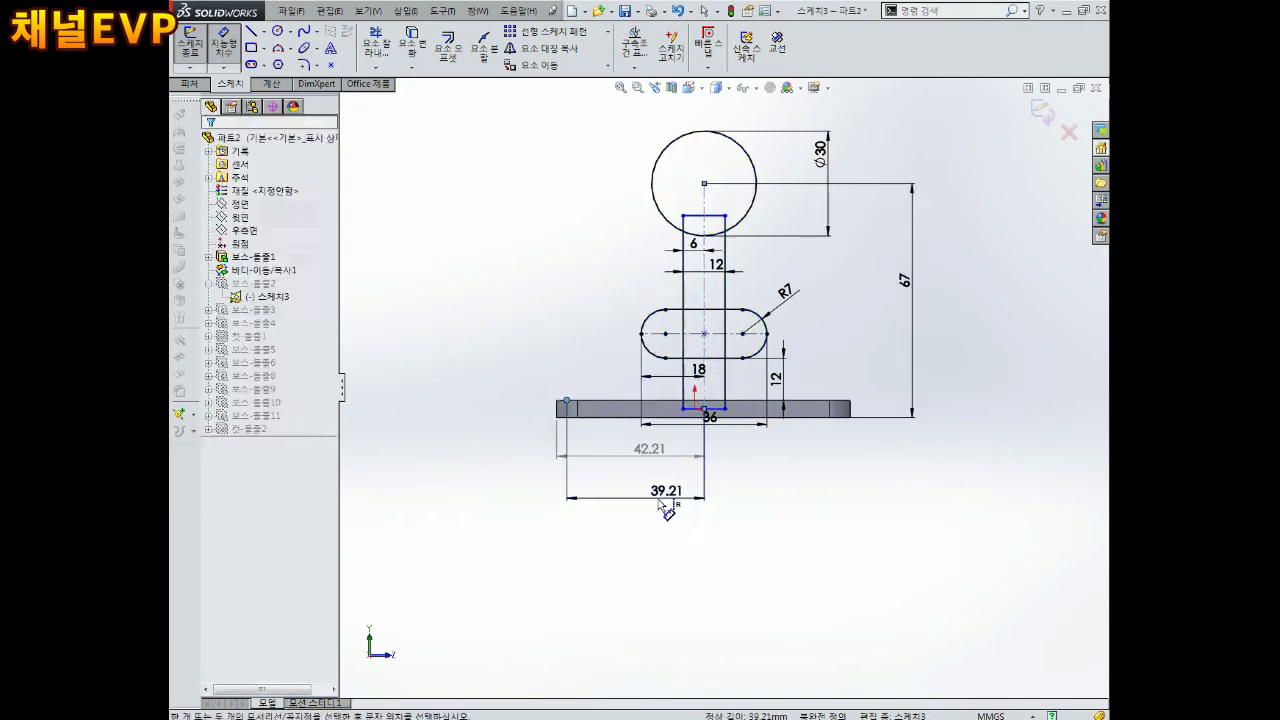
{"action": "type", "text": "42"}
{"action": "key", "text": "Return"}
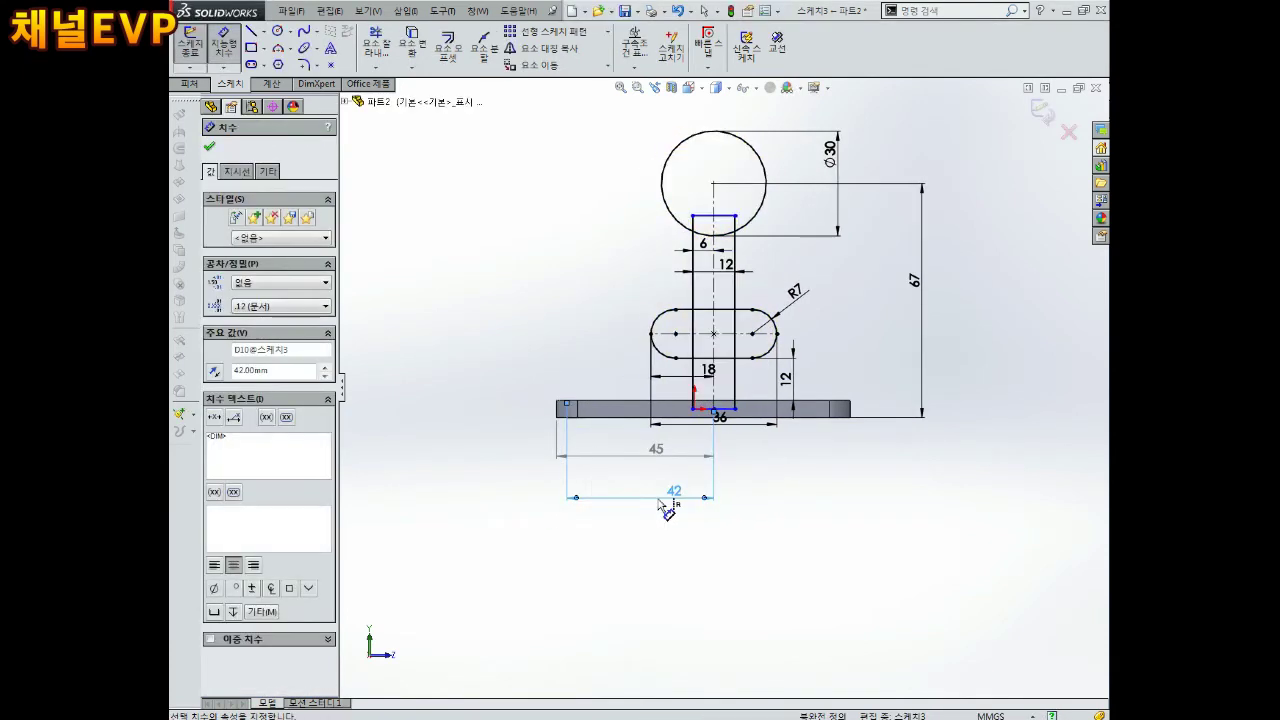
Rebuild past the warning, close What's Wrong, and edit the sketch of 보스-돌출4.
{"action": "left_click", "coordinate": [1046, 119]}
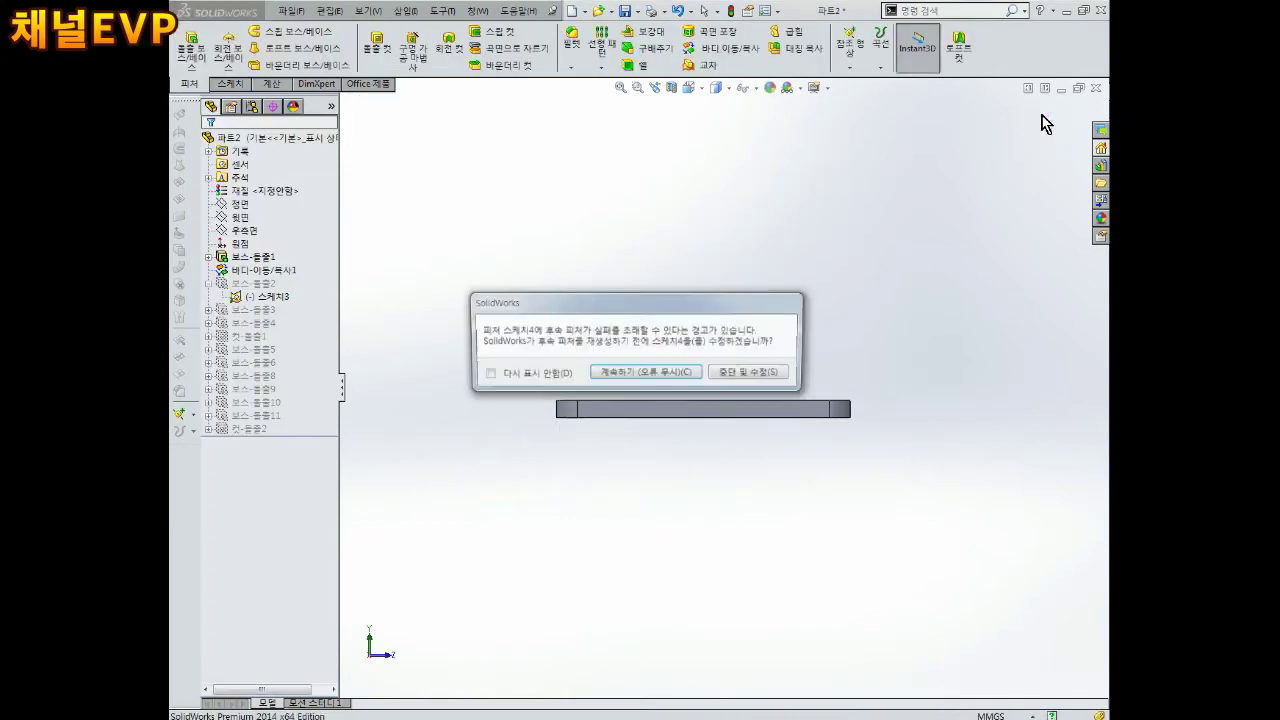
{"action": "left_click", "coordinate": [630, 376]}
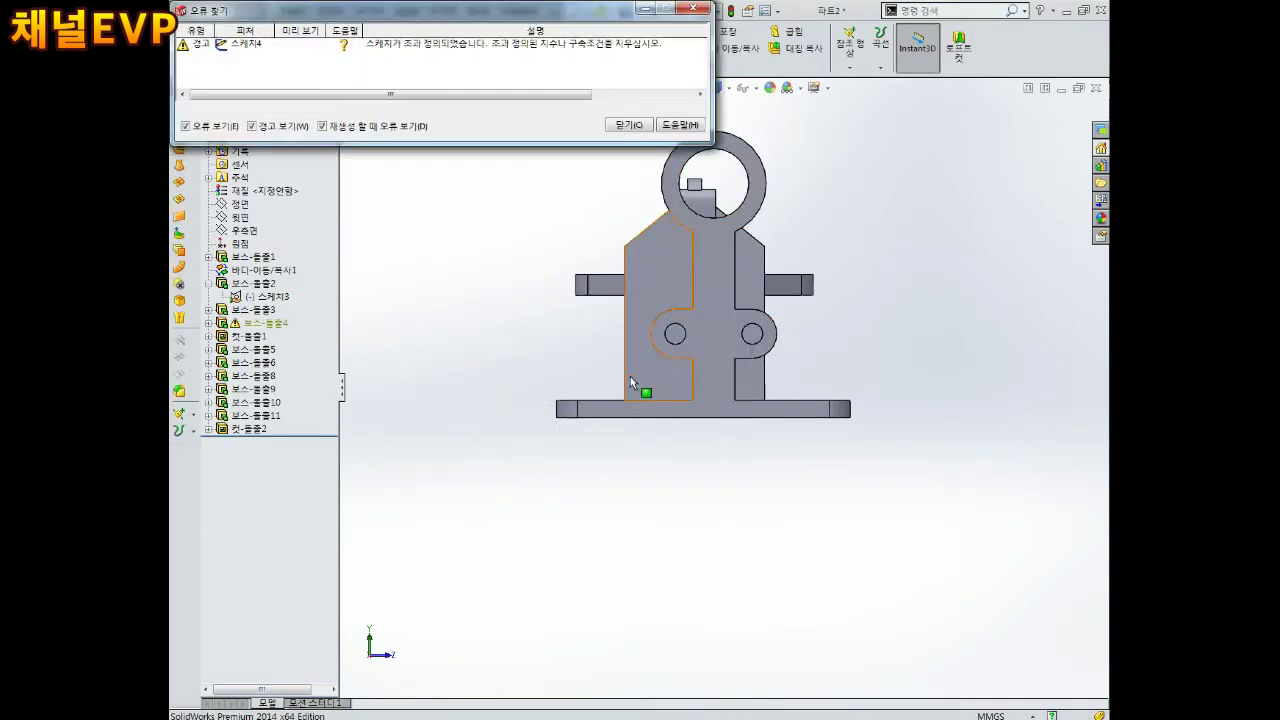
{"action": "left_click", "coordinate": [628, 124]}
{"action": "left_click", "coordinate": [260, 323]}
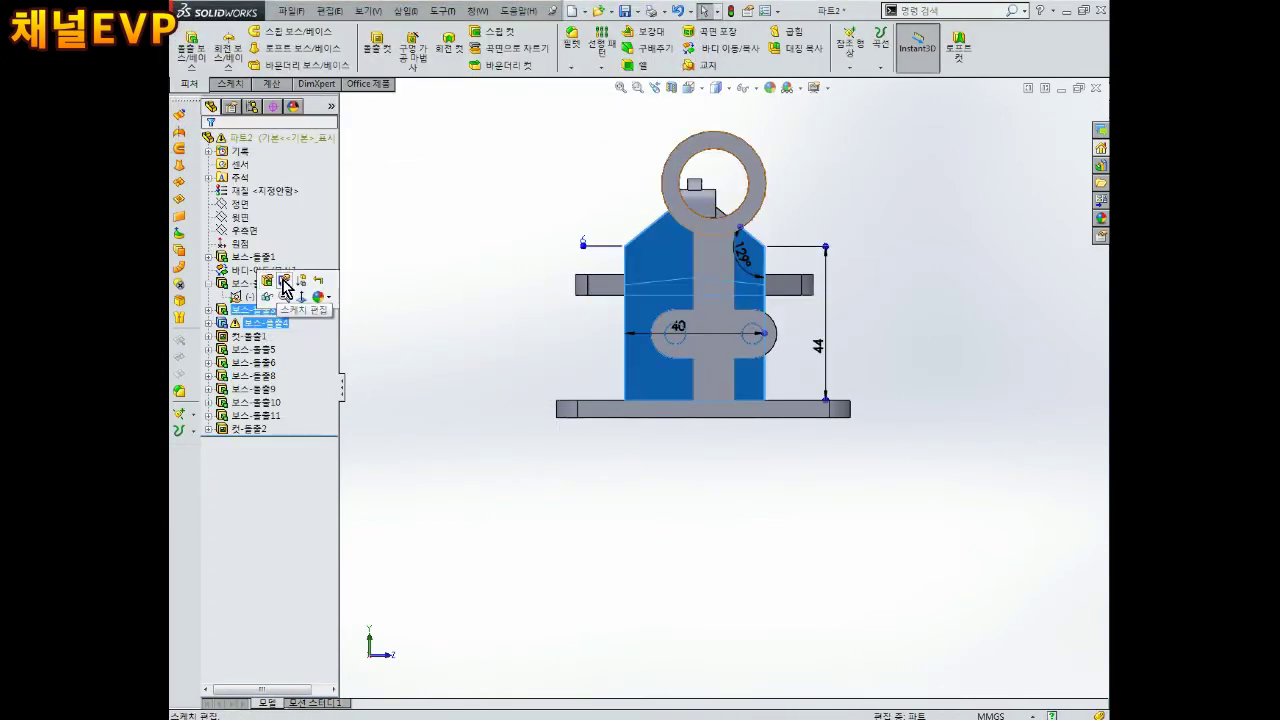
{"action": "left_click", "coordinate": [284, 280]}
Test dimensions on the centreline, adding a driven 39.50 dimension from the base's left end.
{"action": "scroll", "coordinate": [710, 445], "scroll_direction": "down", "scroll_amount": 3}
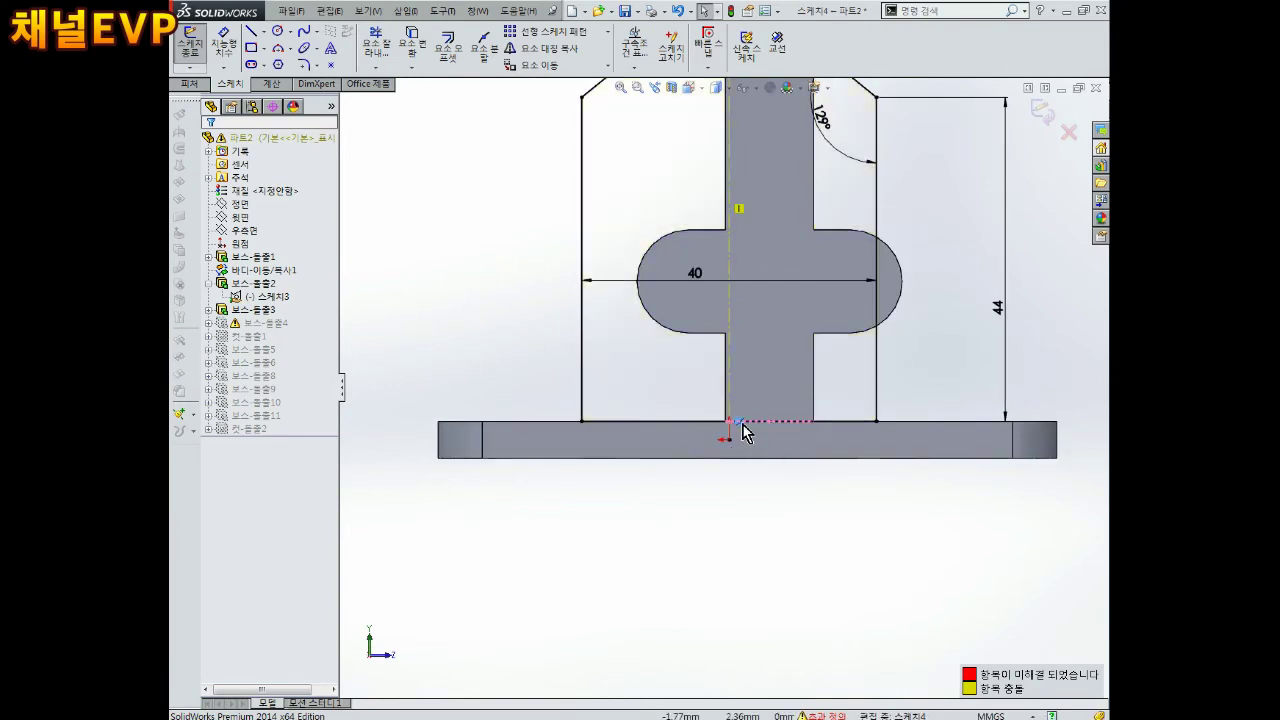
{"action": "scroll", "coordinate": [737, 431], "scroll_direction": "up", "scroll_amount": 3}
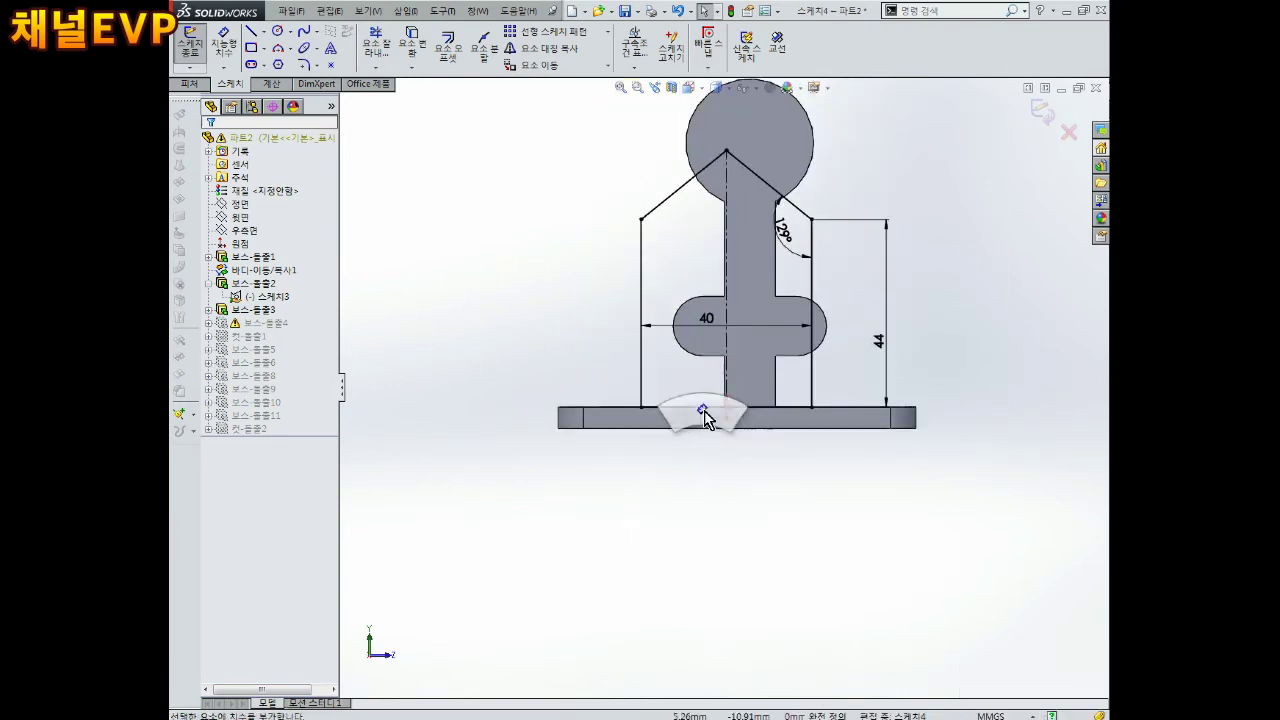
{"action": "right_click_drag", "start_coordinate": [714, 405], "coordinate": [714, 428]}
{"action": "left_click", "coordinate": [719, 370]}
{"action": "left_click", "coordinate": [561, 416]}
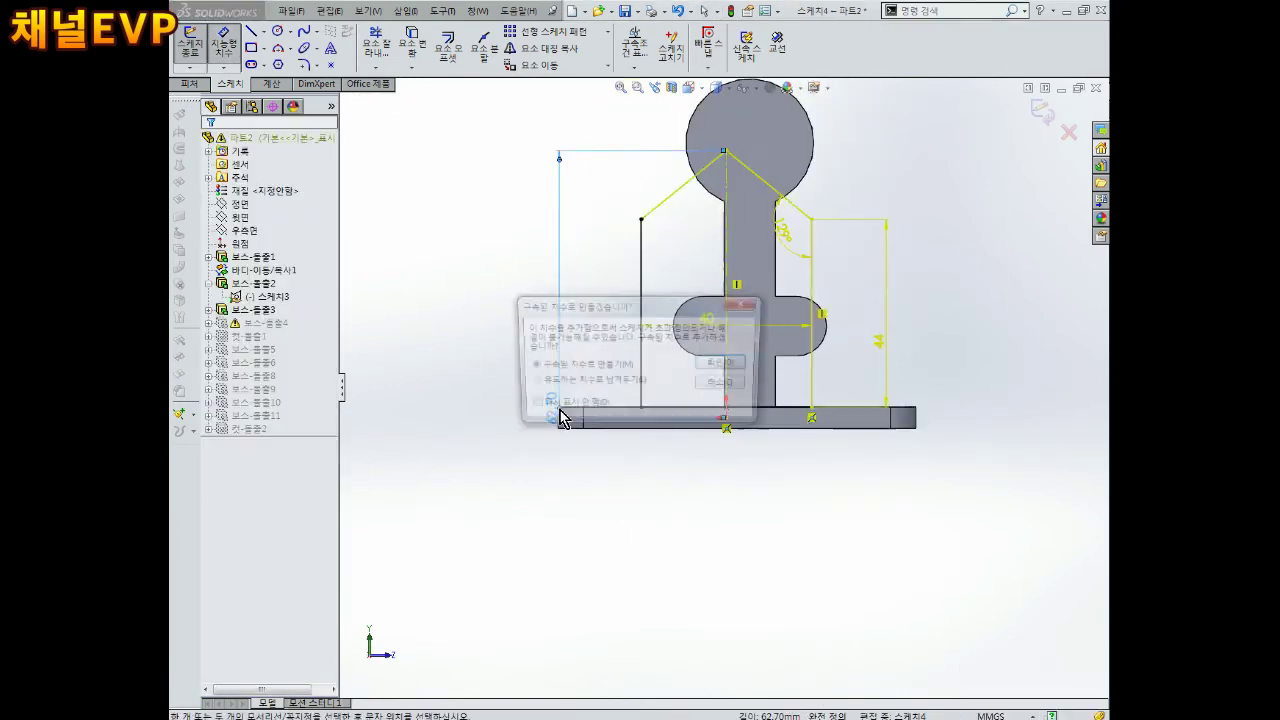
{"action": "left_click", "coordinate": [727, 364]}
{"action": "left_click", "coordinate": [569, 410]}
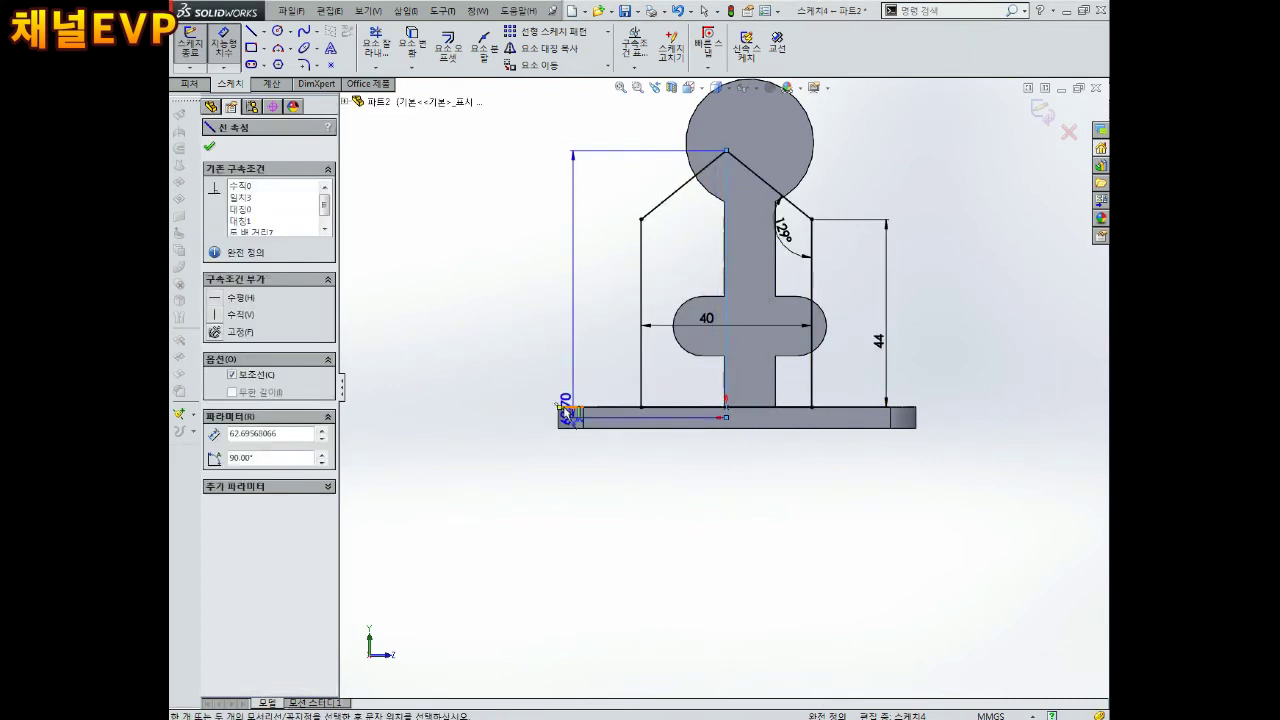
{"action": "left_click", "coordinate": [610, 487]}
{"action": "key", "text": "Return"}
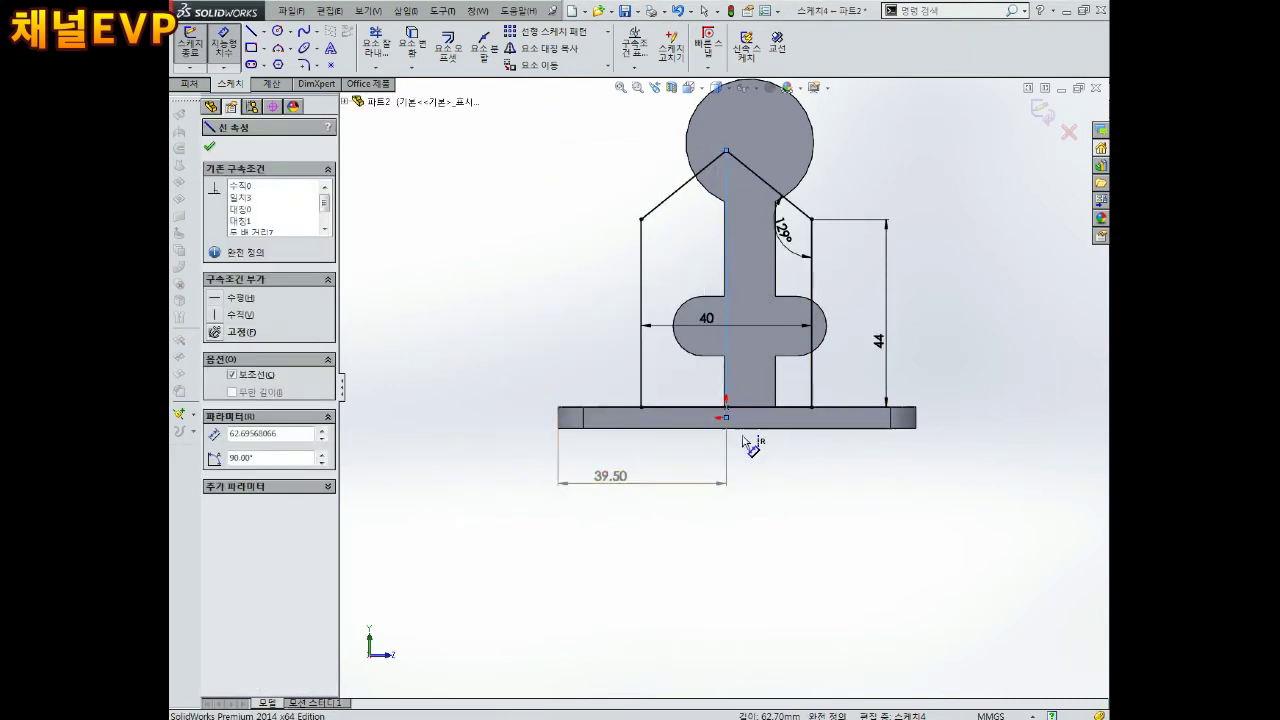
{"action": "key", "text": "Escape"}
Delete the trial 39.50 dimension.
{"action": "scroll", "coordinate": [724, 406], "scroll_direction": "down", "scroll_amount": 3}
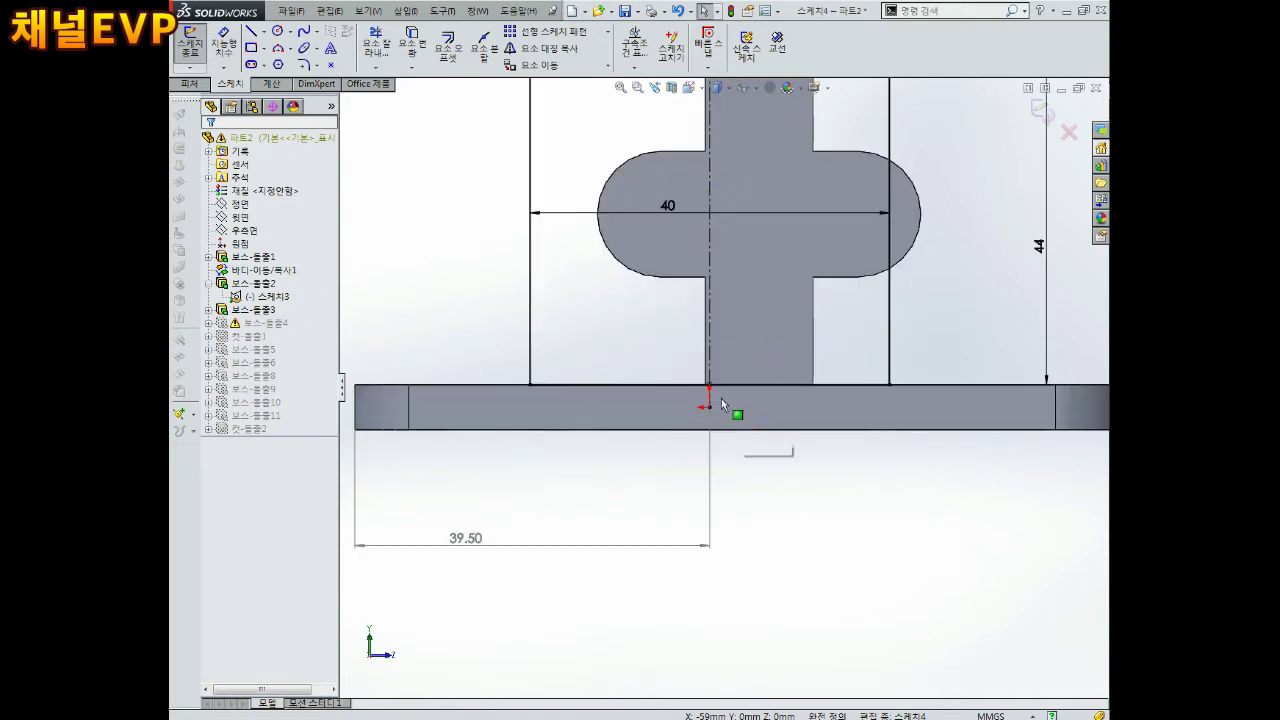
{"action": "left_click", "coordinate": [715, 360]}
{"action": "key", "text": "Escape"}
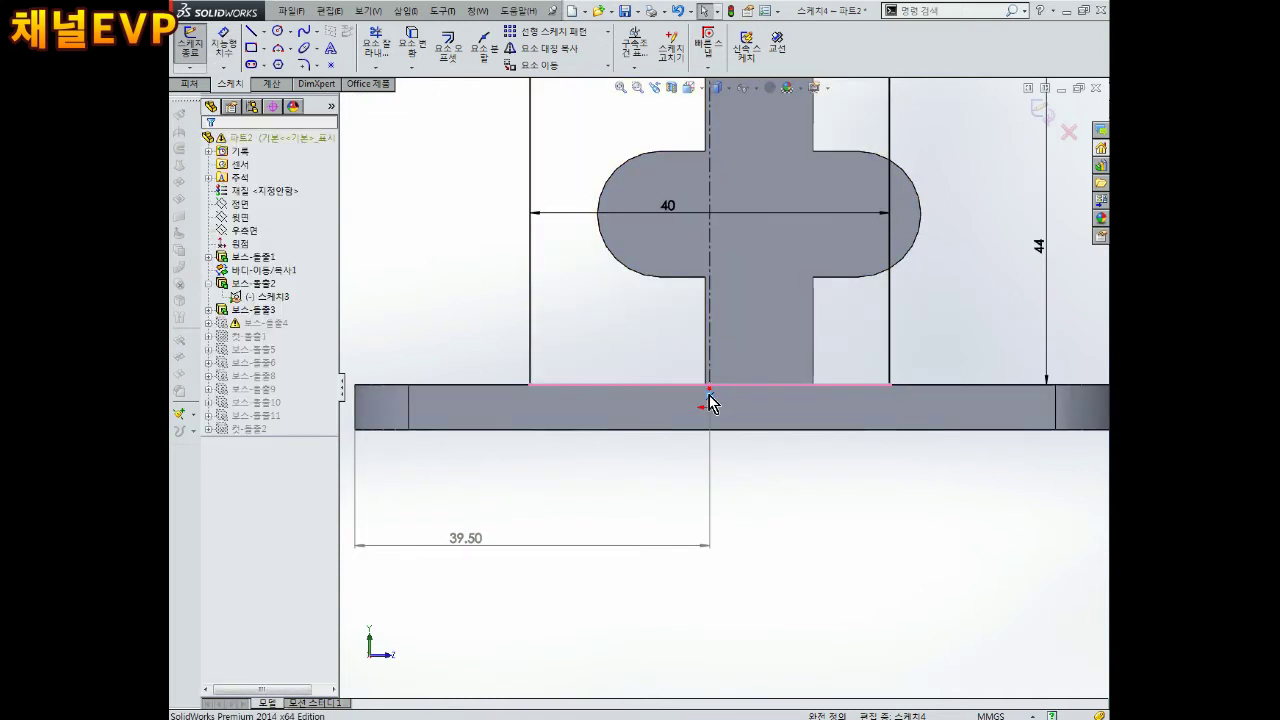
{"action": "scroll", "coordinate": [710, 403], "scroll_direction": "up", "scroll_amount": 3}
{"action": "left_click", "coordinate": [617, 460]}
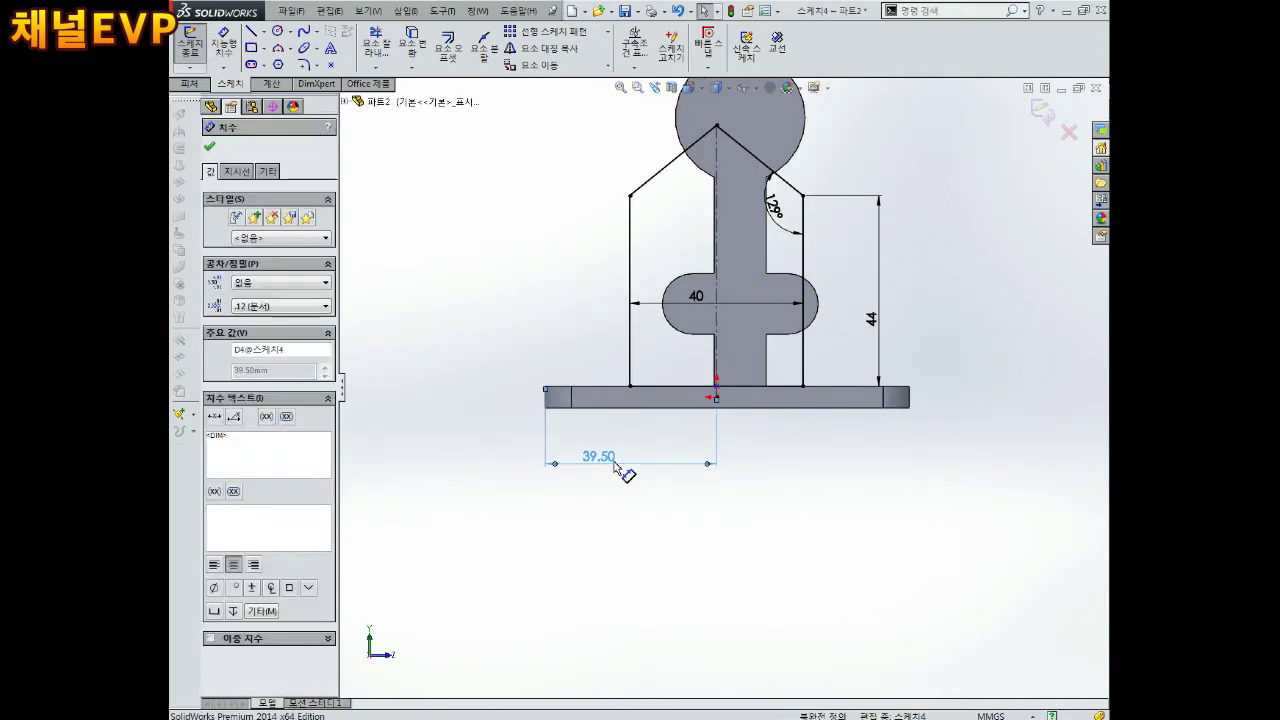
{"action": "key", "text": "Delete"}
Re-add a driven 39.50 dimension from the base's left end to the centreline.
{"action": "key", "text": "d"}
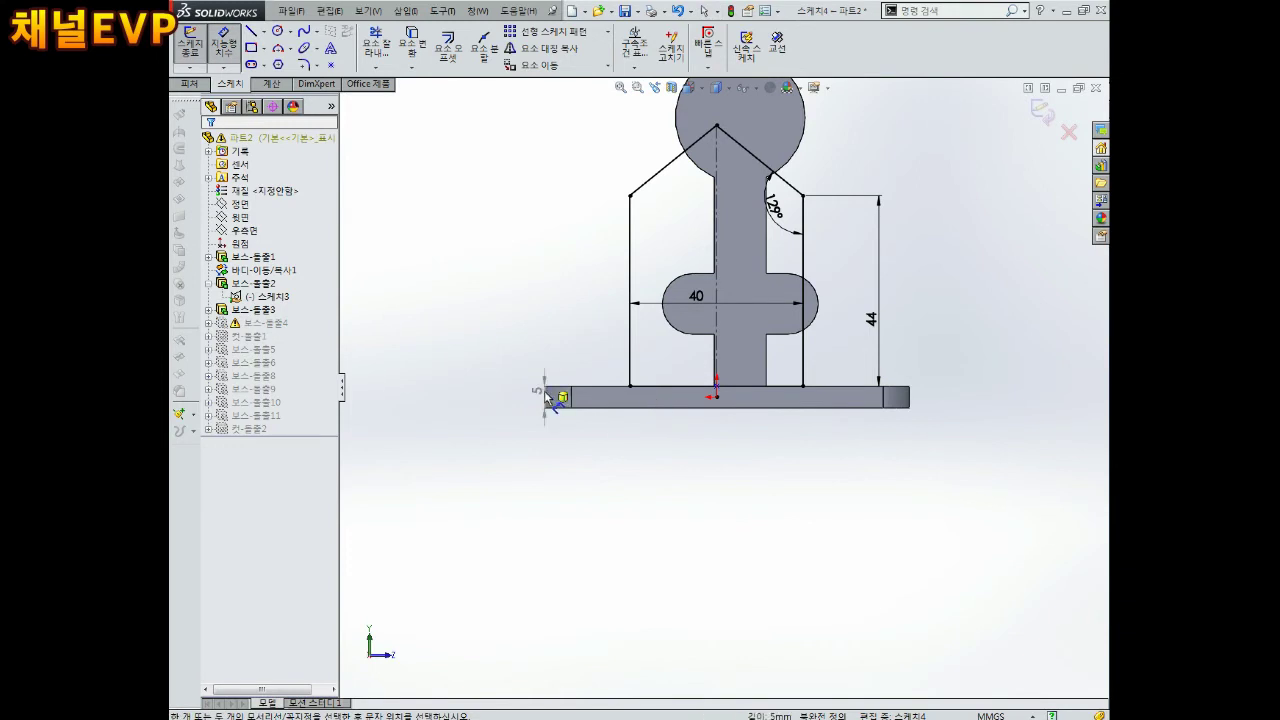
{"action": "left_click", "coordinate": [548, 397]}
{"action": "left_click", "coordinate": [720, 334]}
{"action": "left_click", "coordinate": [665, 448]}
{"action": "key", "text": "Return"}
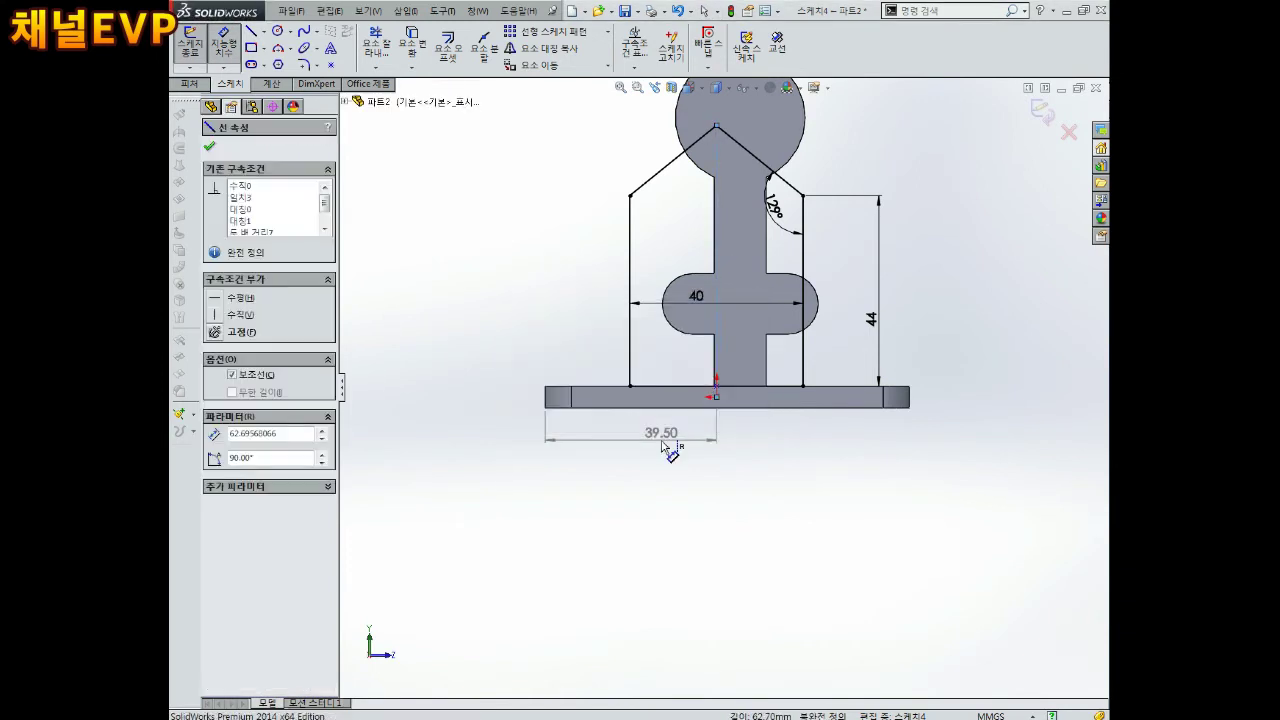
{"action": "scroll", "coordinate": [731, 355], "scroll_direction": "up", "scroll_amount": 2}
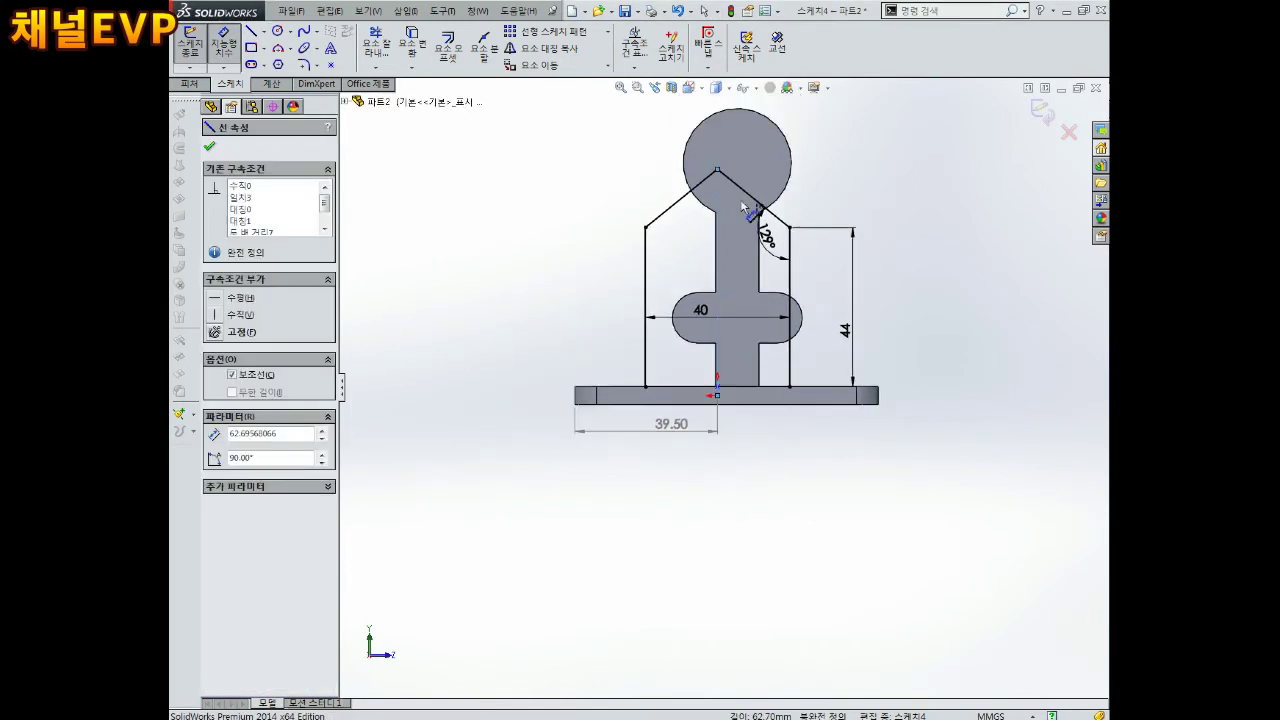
{"action": "key", "text": "Escape"}
Delete the old centreline together with its related dimensions.
{"action": "left_click", "coordinate": [718, 340]}
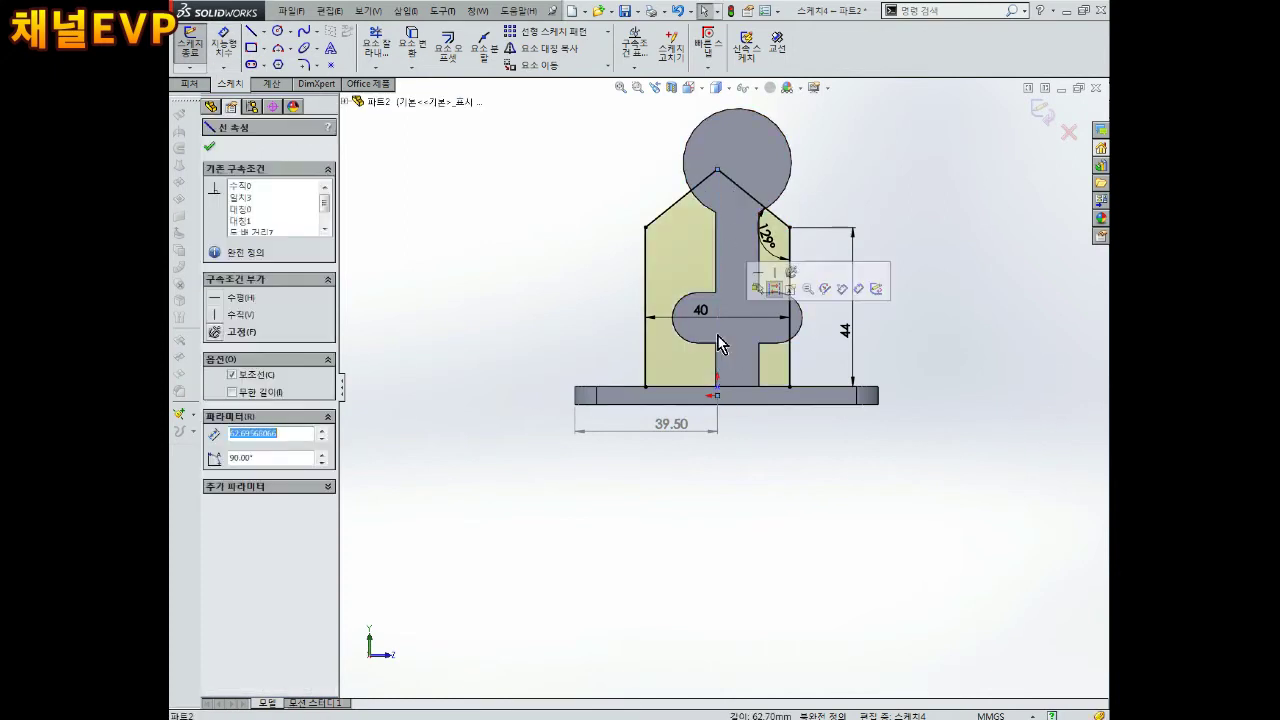
{"action": "key", "text": "Delete"}
{"action": "left_click", "coordinate": [559, 374]}
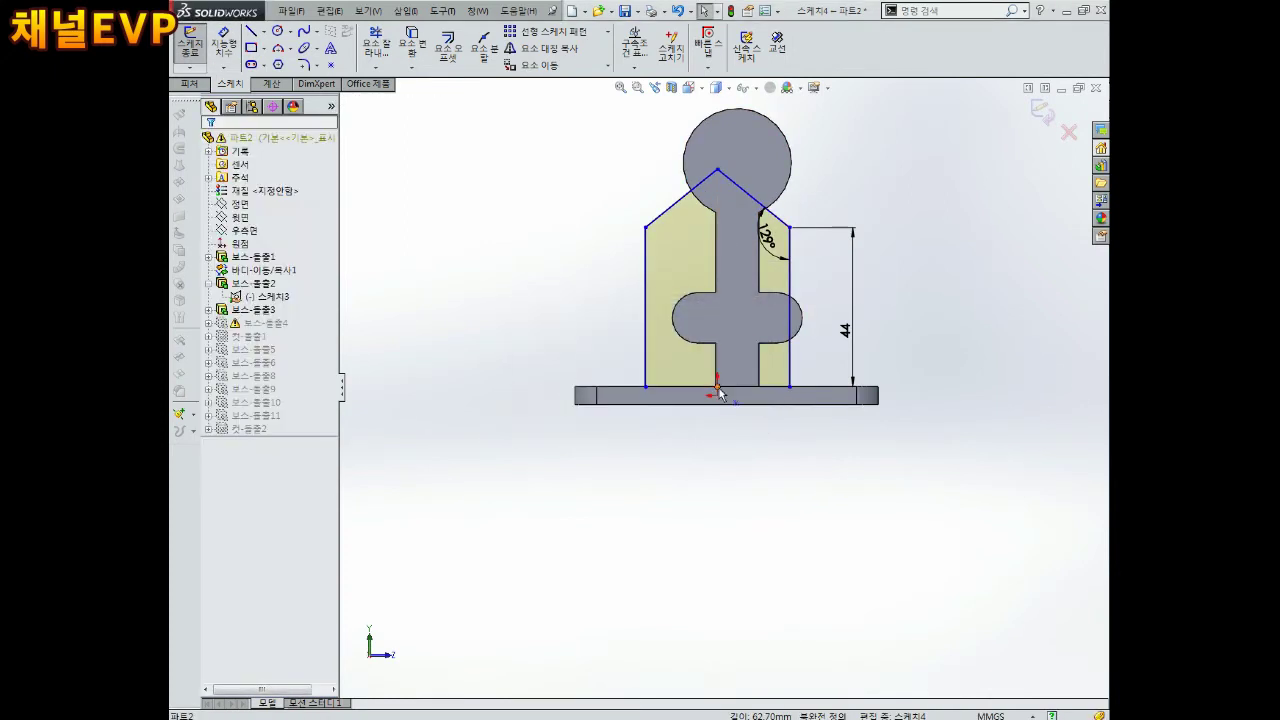
{"action": "left_click", "coordinate": [718, 392]}
{"action": "key", "text": "Escape"}
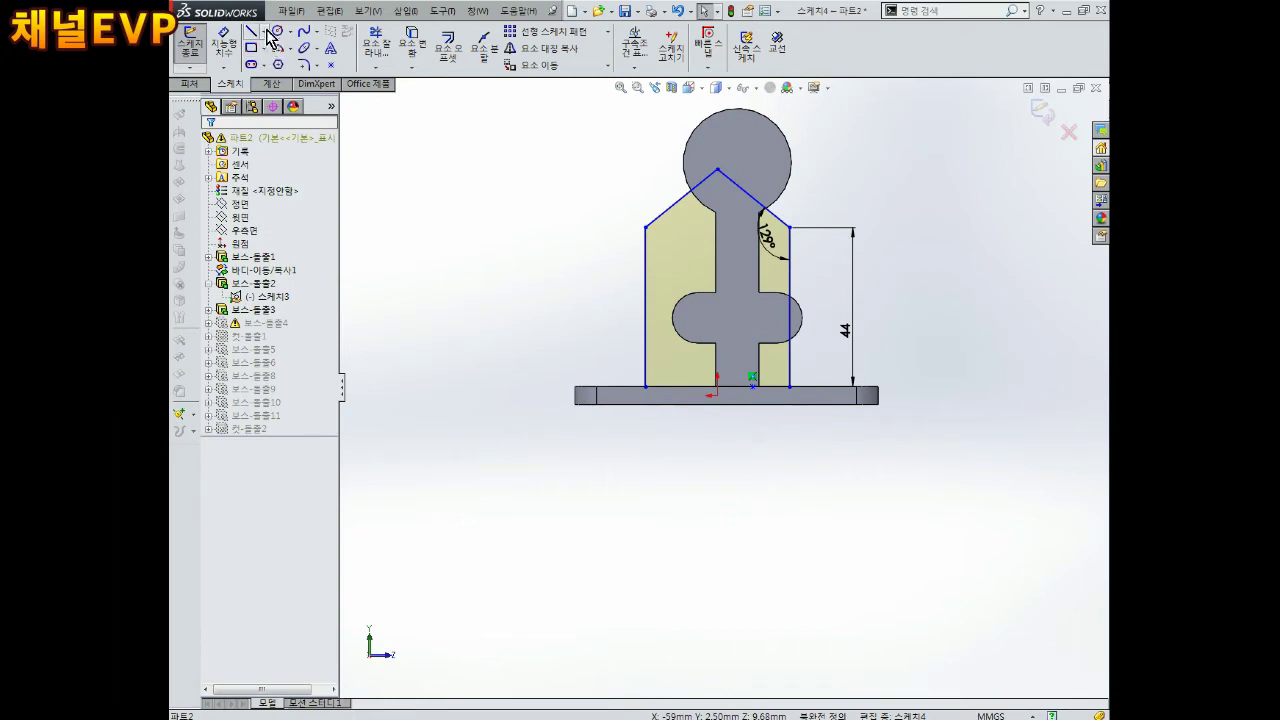
{"action": "left_click", "coordinate": [263, 31]}
Draw a new vertical centreline from the circle's top down past the base.
{"action": "left_click", "coordinate": [285, 64]}
{"action": "left_click", "coordinate": [733, 122]}
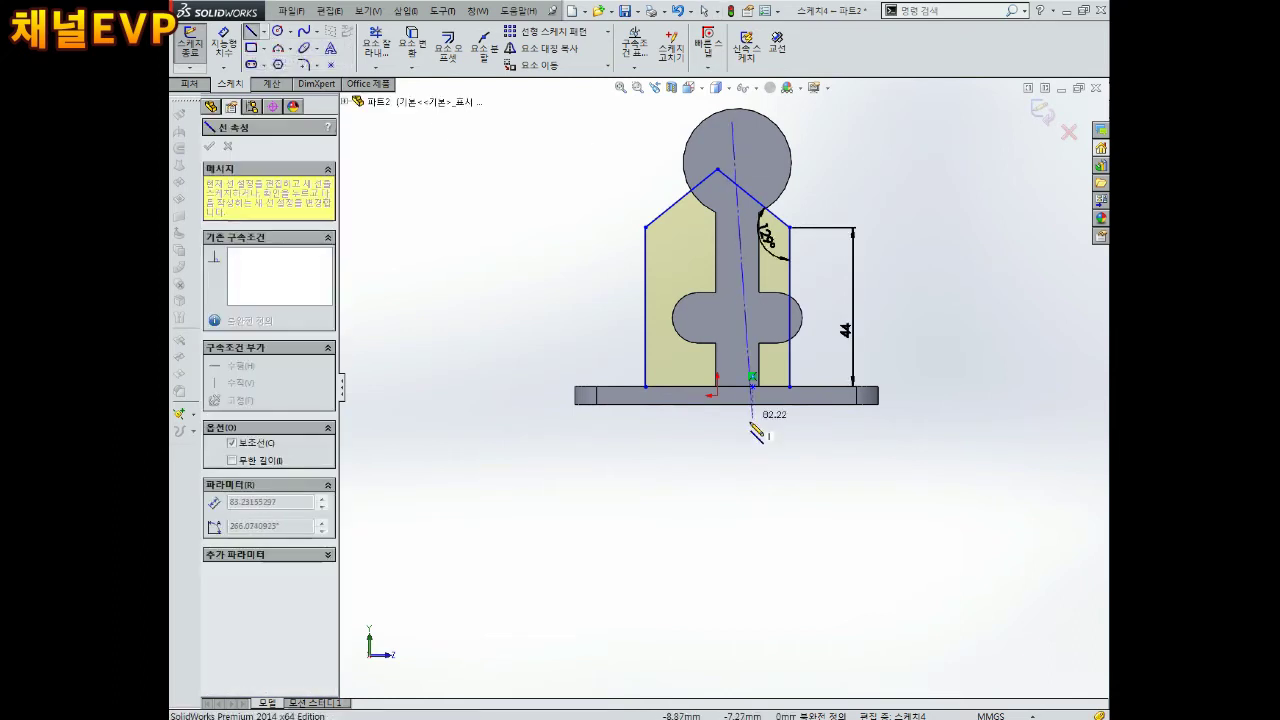
{"action": "left_click", "coordinate": [738, 483]}
{"action": "key", "text": "Escape"}
{"action": "left_click", "coordinate": [745, 329]}
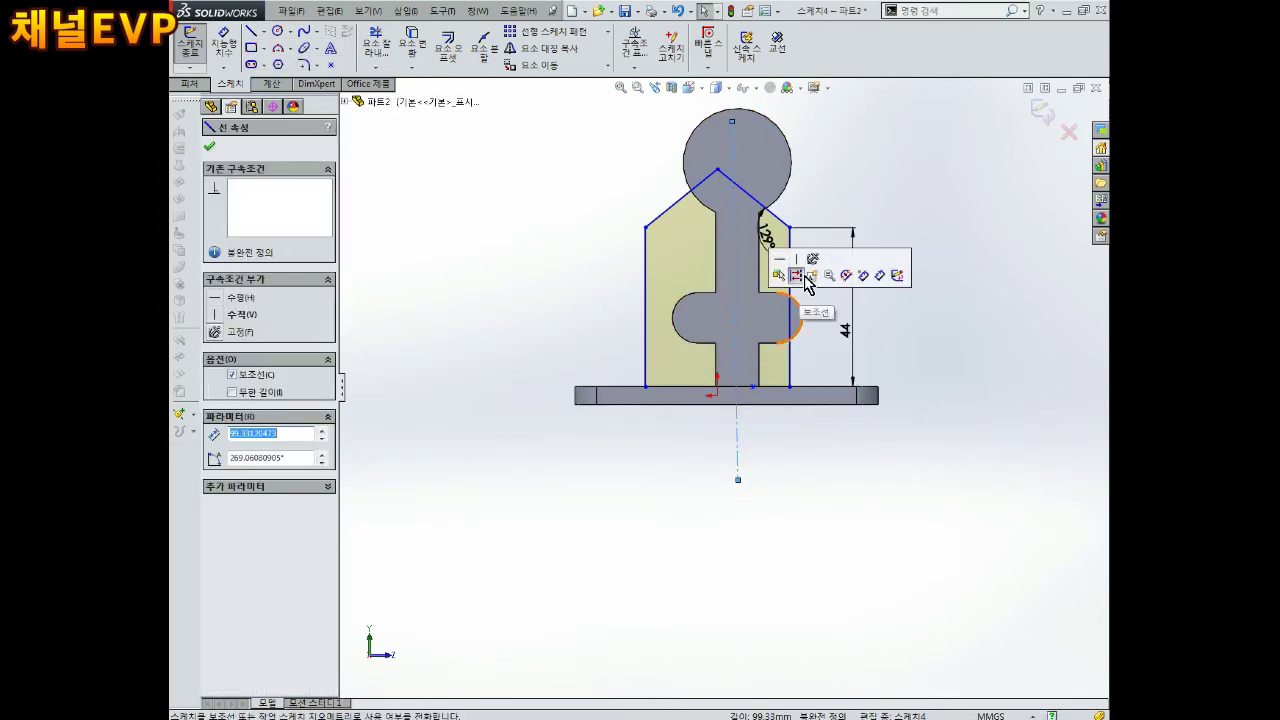
{"action": "left_click", "coordinate": [797, 266]}
Dimension the base's left end to the new centreline as 42.
{"action": "right_click_drag", "start_coordinate": [606, 500], "coordinate": [614, 457]}
{"action": "left_click", "coordinate": [576, 387]}
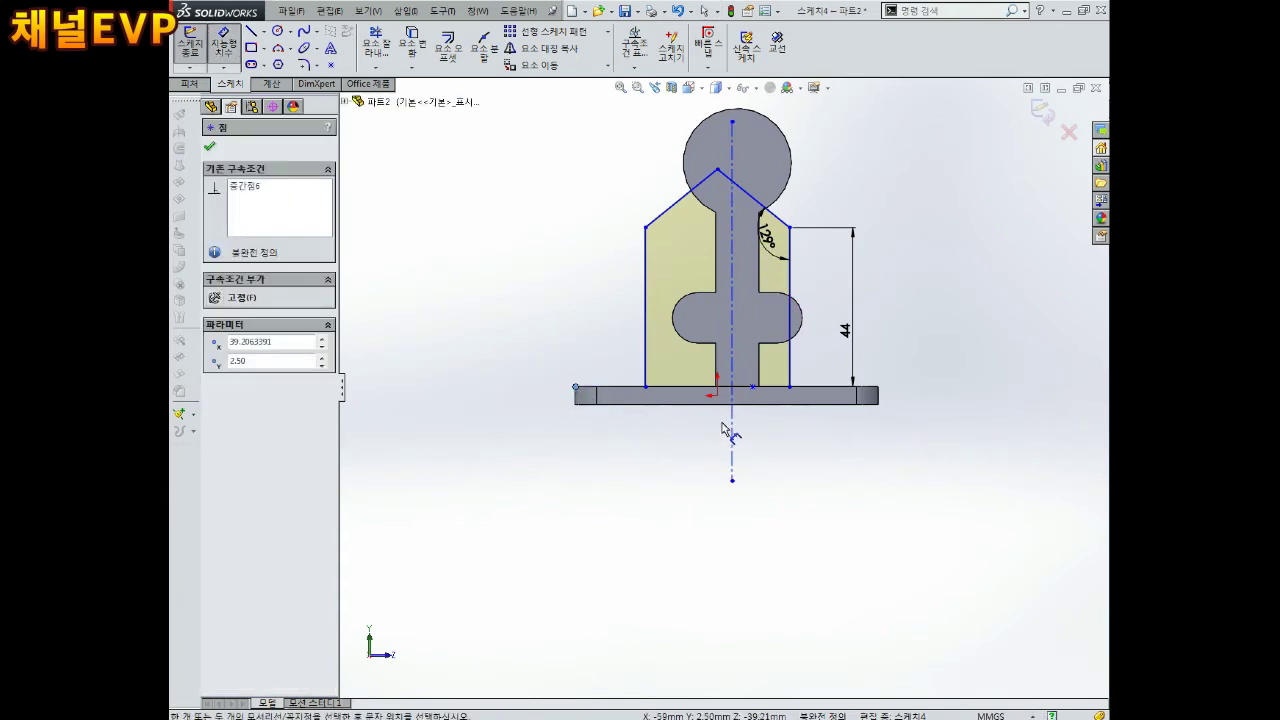
{"action": "left_click", "coordinate": [731, 432]}
{"action": "left_click", "coordinate": [688, 482]}
{"action": "type", "text": "42"}
{"action": "key", "text": "Return"}
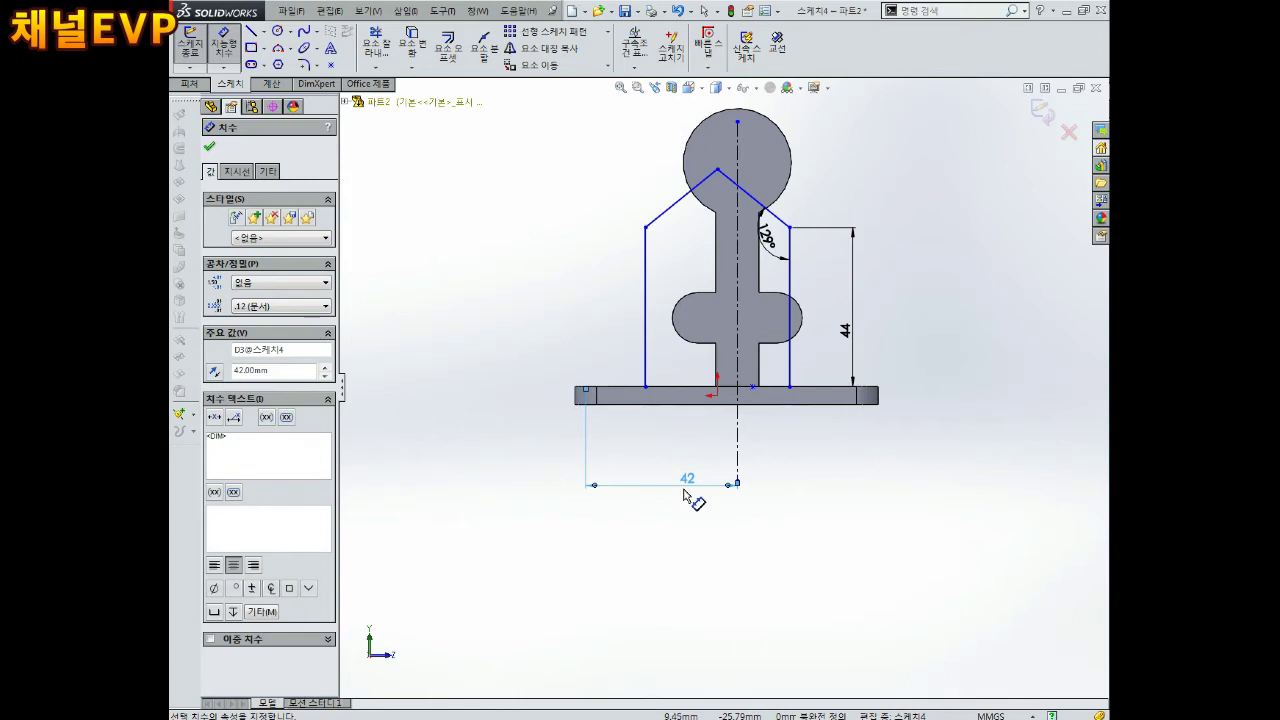
{"action": "key", "text": "Escape"}
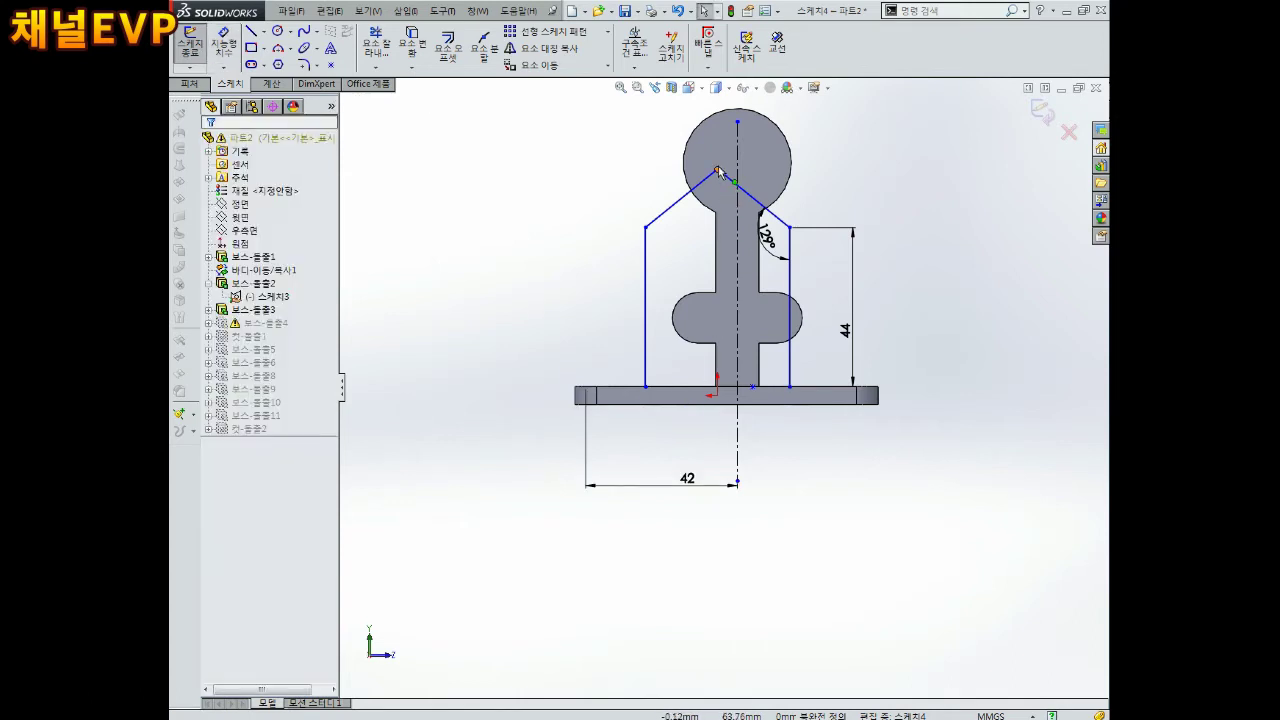
Put the outline's peak vertex on the centreline and make the shoulder vertices level.
{"action": "left_click", "coordinate": [737, 230]}
{"action": "left_click", "coordinate": [717, 170], "text": "ctrl"}
{"action": "left_click", "coordinate": [217, 401]}
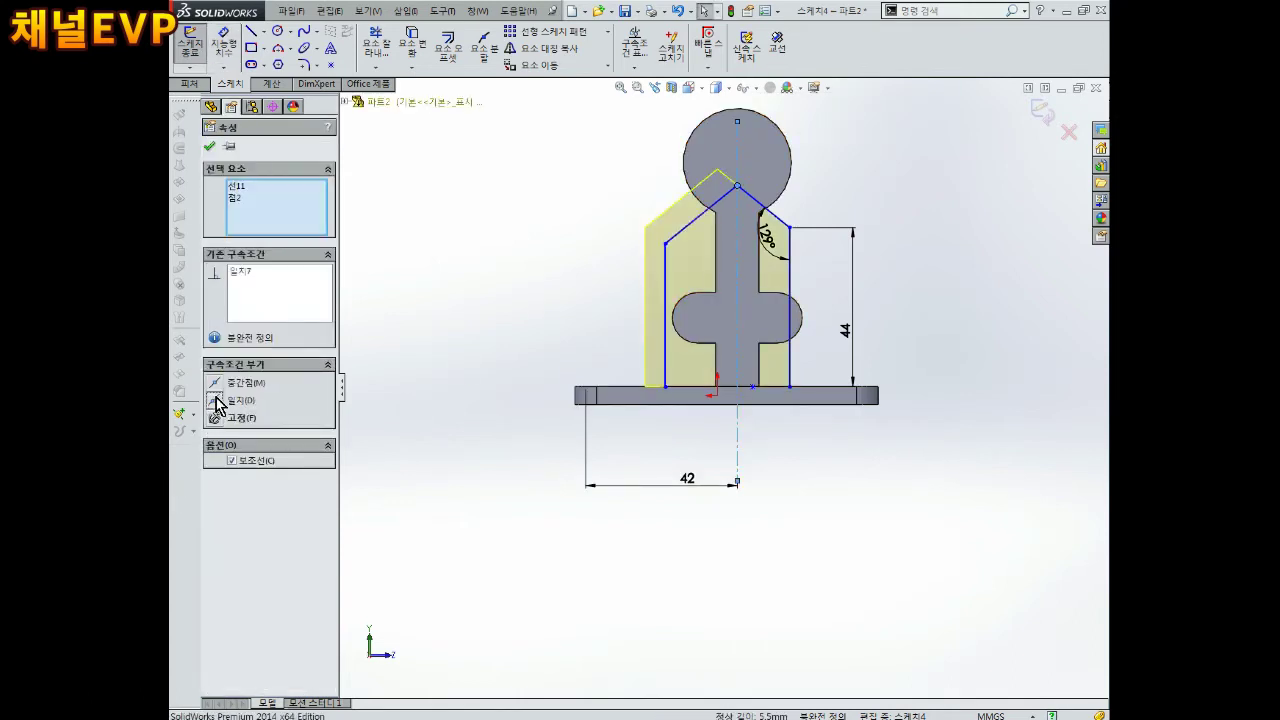
{"action": "left_click", "coordinate": [437, 424]}
{"action": "left_click", "coordinate": [665, 243]}
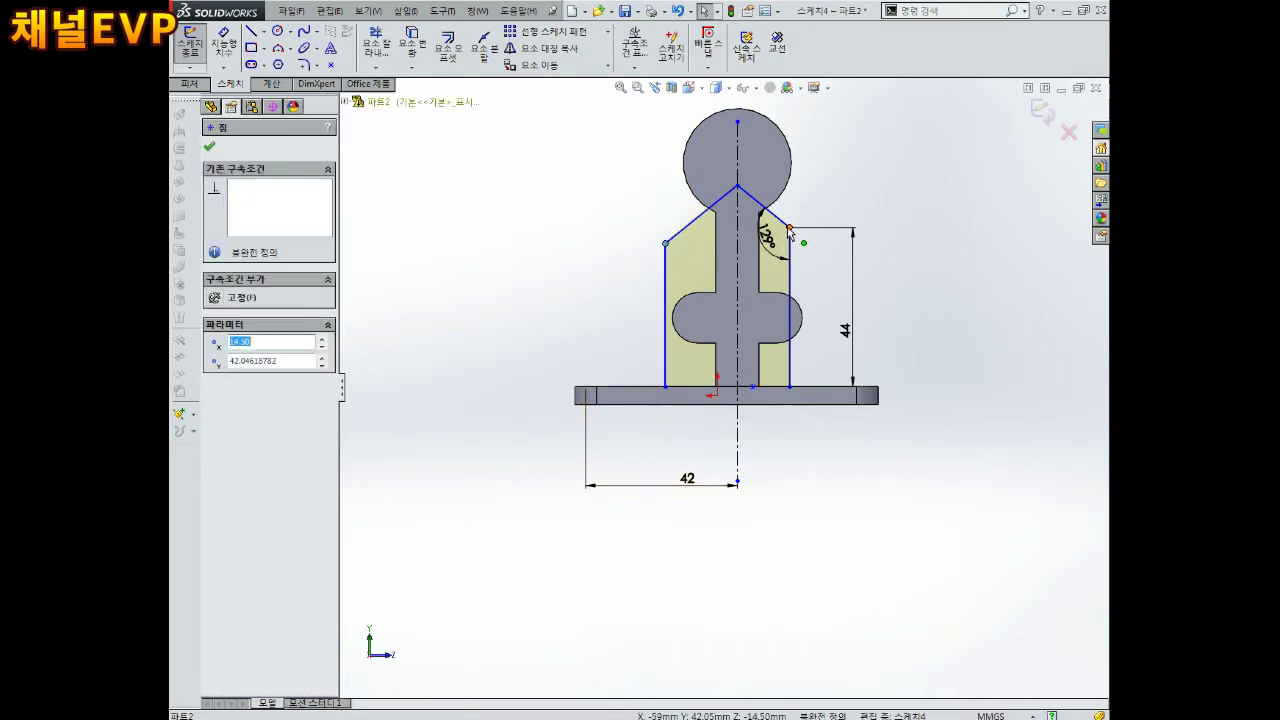
{"action": "left_click", "coordinate": [789, 228], "text": "ctrl"}
{"action": "left_click", "coordinate": [213, 385]}
{"action": "left_click", "coordinate": [697, 422]}
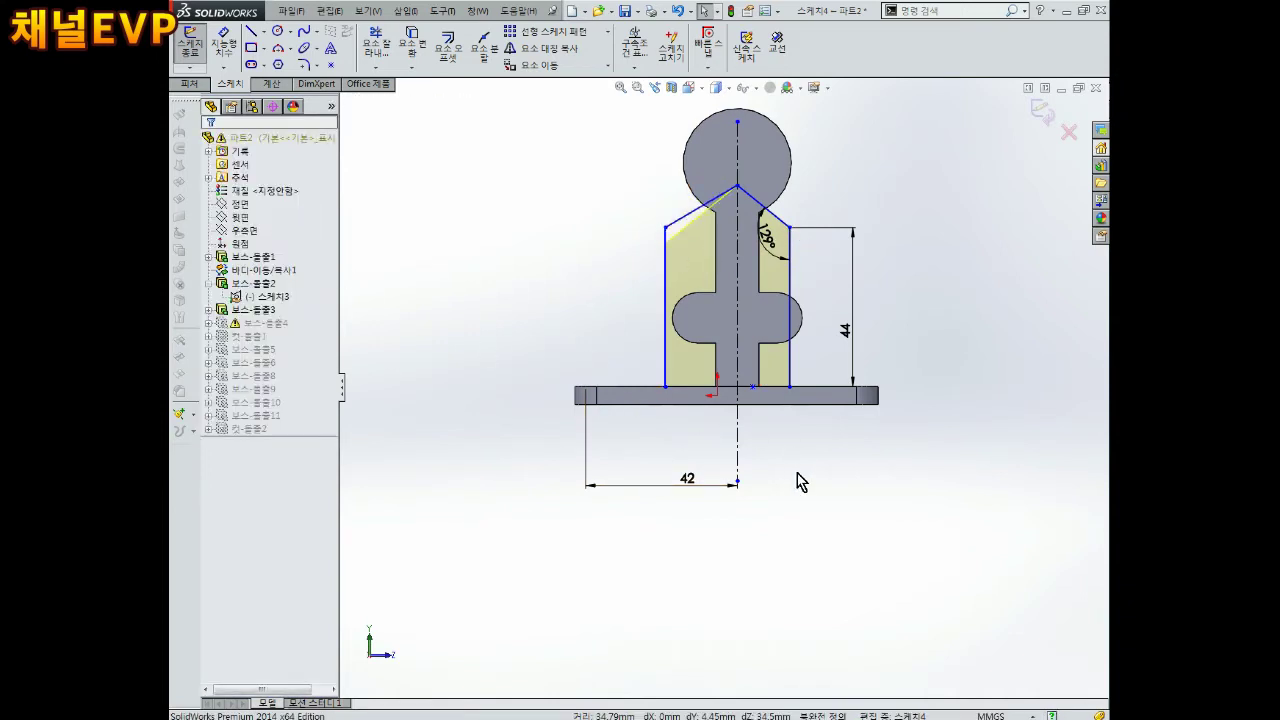
Set a 120° angle between the left slanted edge and the left vertical edge.
{"action": "right_click_drag", "start_coordinate": [471, 234], "coordinate": [471, 194]}
{"action": "left_click", "coordinate": [700, 207]}
{"action": "left_click", "coordinate": [665, 265]}
{"action": "left_click", "coordinate": [693, 262]}
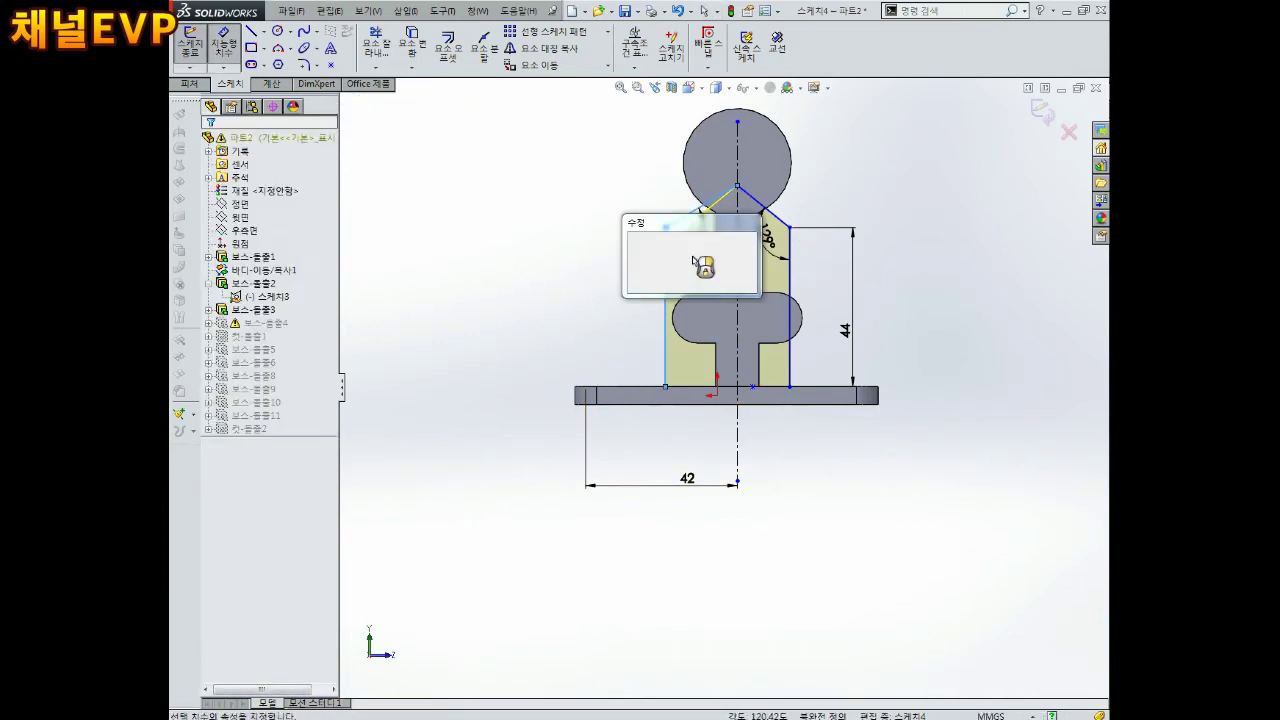
{"action": "type", "text": "120"}
{"action": "key", "text": "Return"}
Set a 40 mm width between the two vertical side lines and exit to rebuild.
{"action": "left_click", "coordinate": [668, 325]}
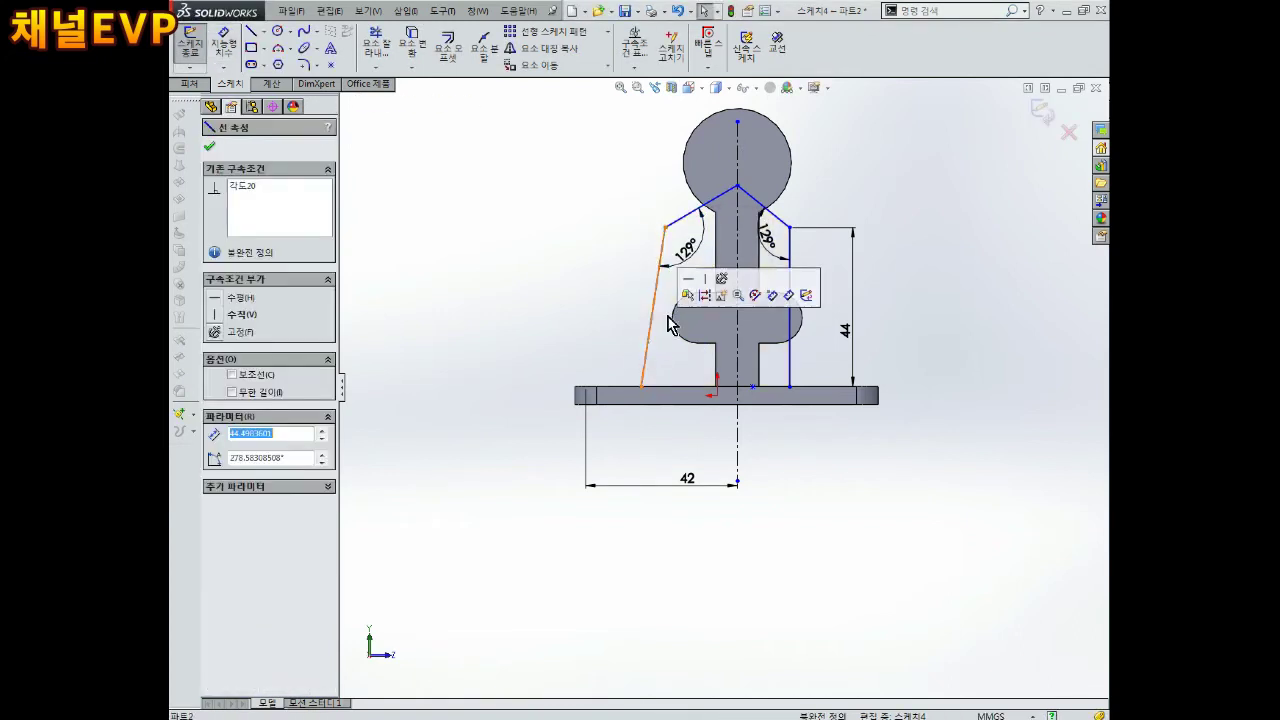
{"action": "left_click", "coordinate": [778, 410]}
{"action": "right_click_drag", "start_coordinate": [790, 410], "coordinate": [790, 385]}
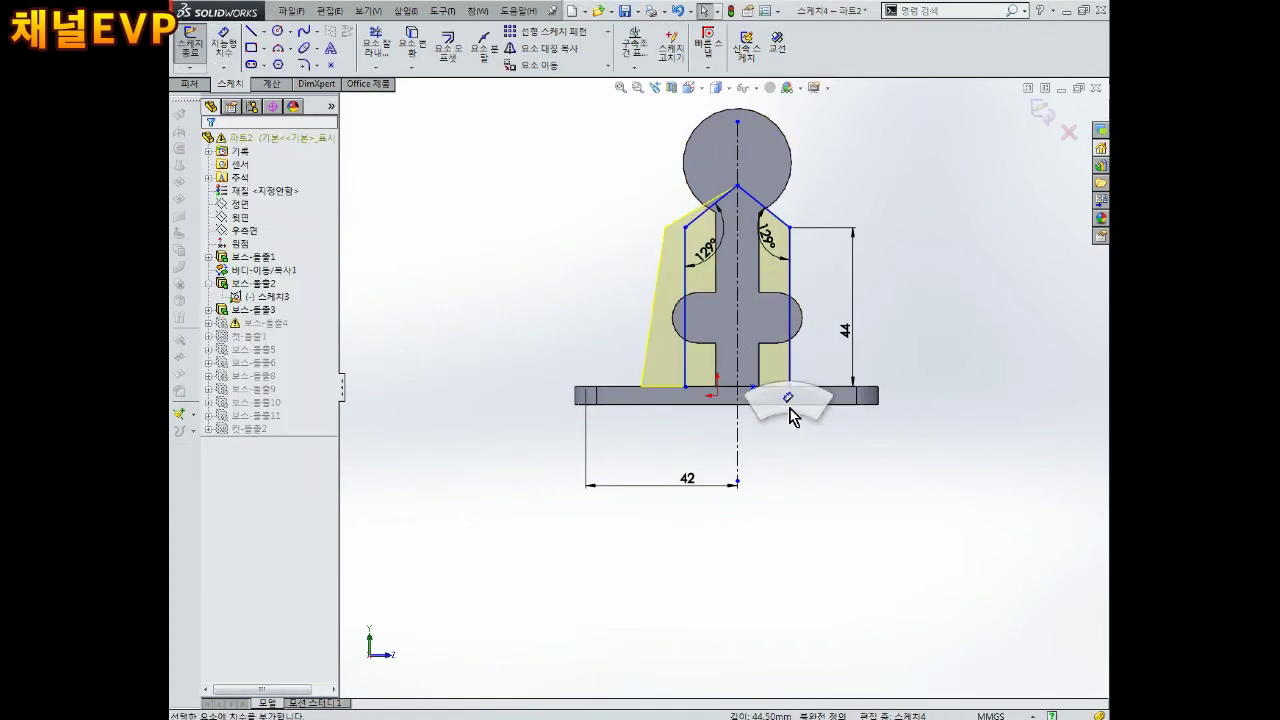
{"action": "left_click", "coordinate": [688, 380]}
{"action": "left_click", "coordinate": [790, 300]}
{"action": "left_click", "coordinate": [757, 515]}
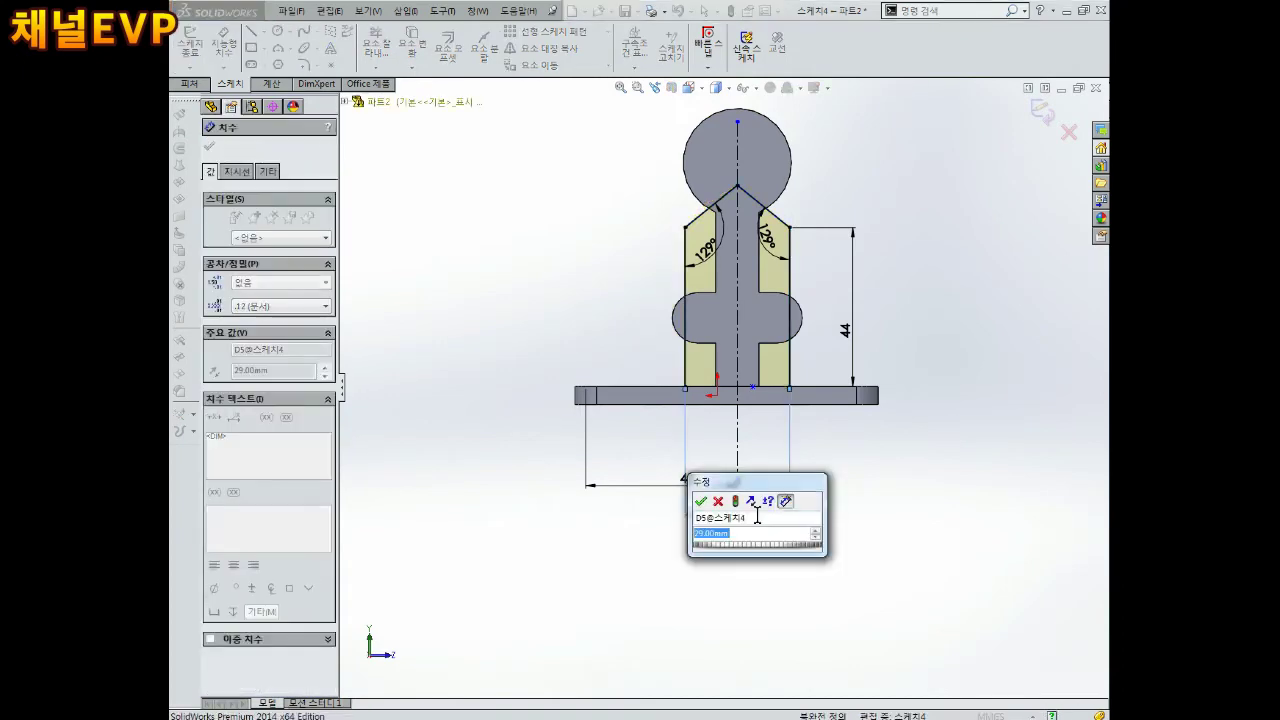
{"action": "type", "text": "40"}
{"action": "key", "text": "Return"}
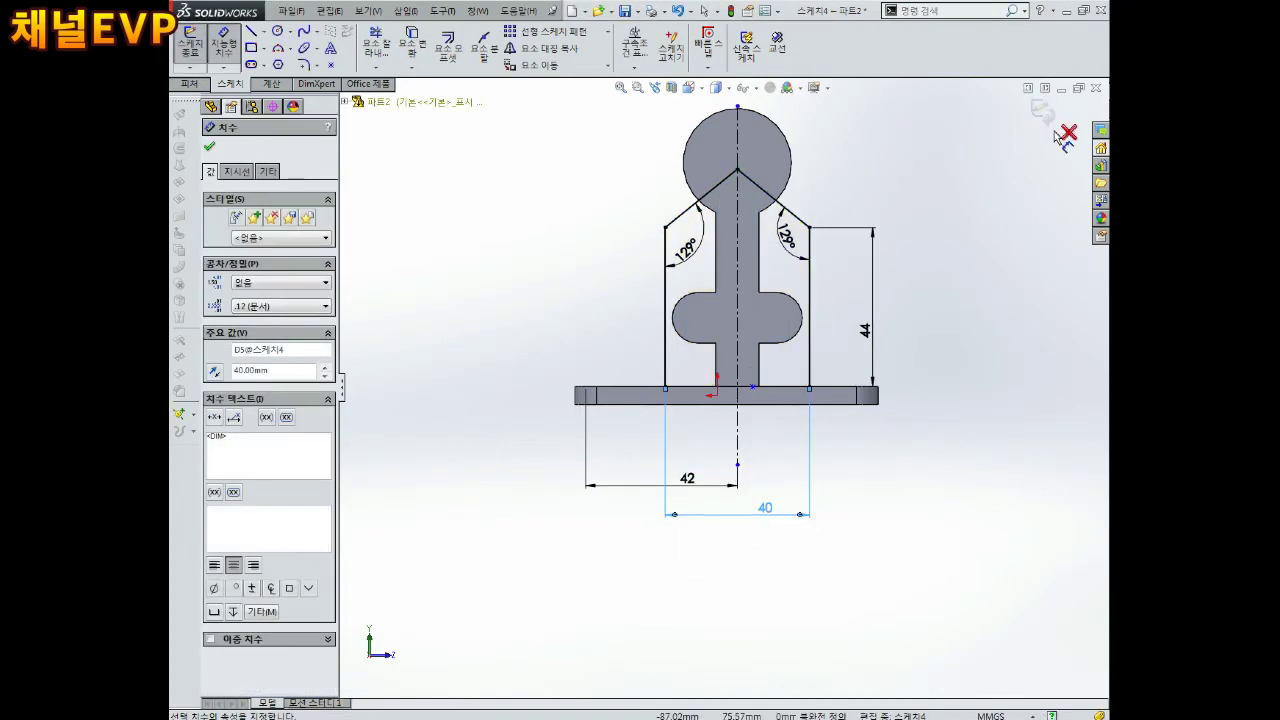
{"action": "left_click", "coordinate": [1055, 115]}
{"action": "mouse_move", "coordinate": [980, 186]}
{"action": "middle_mouse_down"}
{"action": "mouse_move", "coordinate": [871, 344]}
{"action": "mouse_move", "coordinate": [894, 257]}
{"action": "mouse_move", "coordinate": [853, 300]}
{"action": "mouse_move", "coordinate": [906, 323]}
{"action": "mouse_move", "coordinate": [903, 338]}
{"action": "middle_mouse_up"}
{"action": "key", "text": "ctrl+5"}
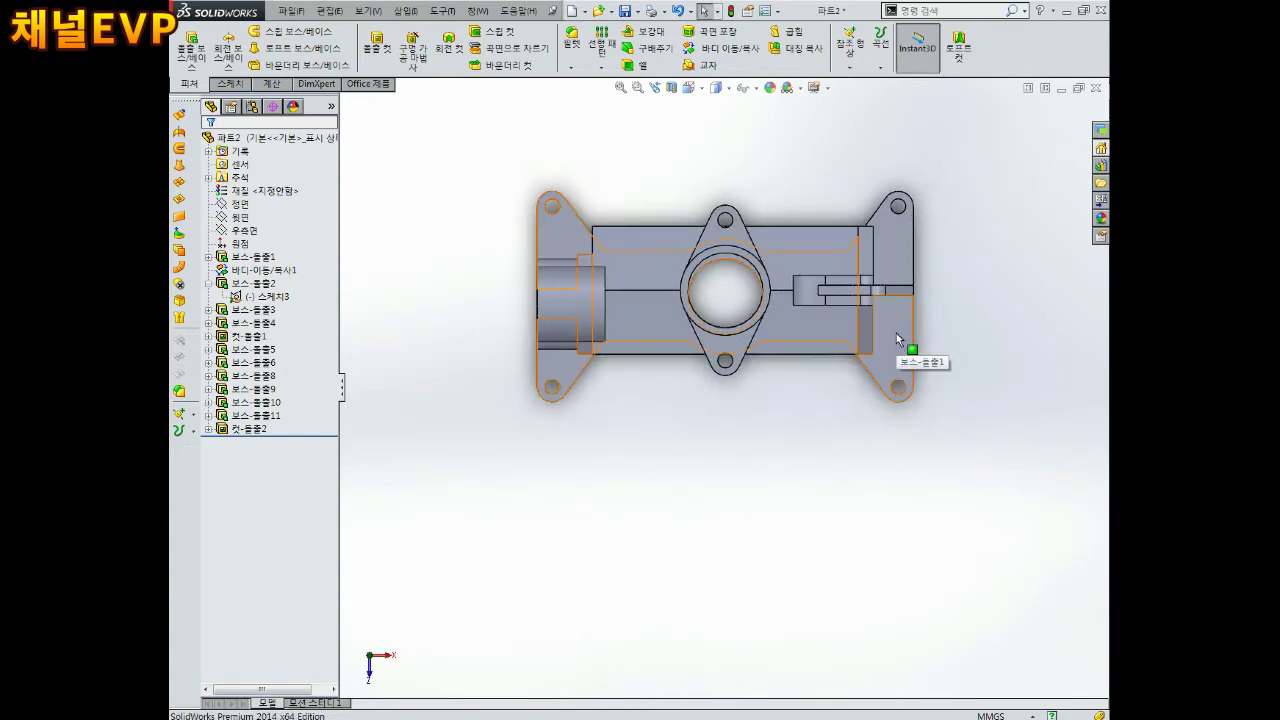
{"action": "key", "text": "ctrl+7"}
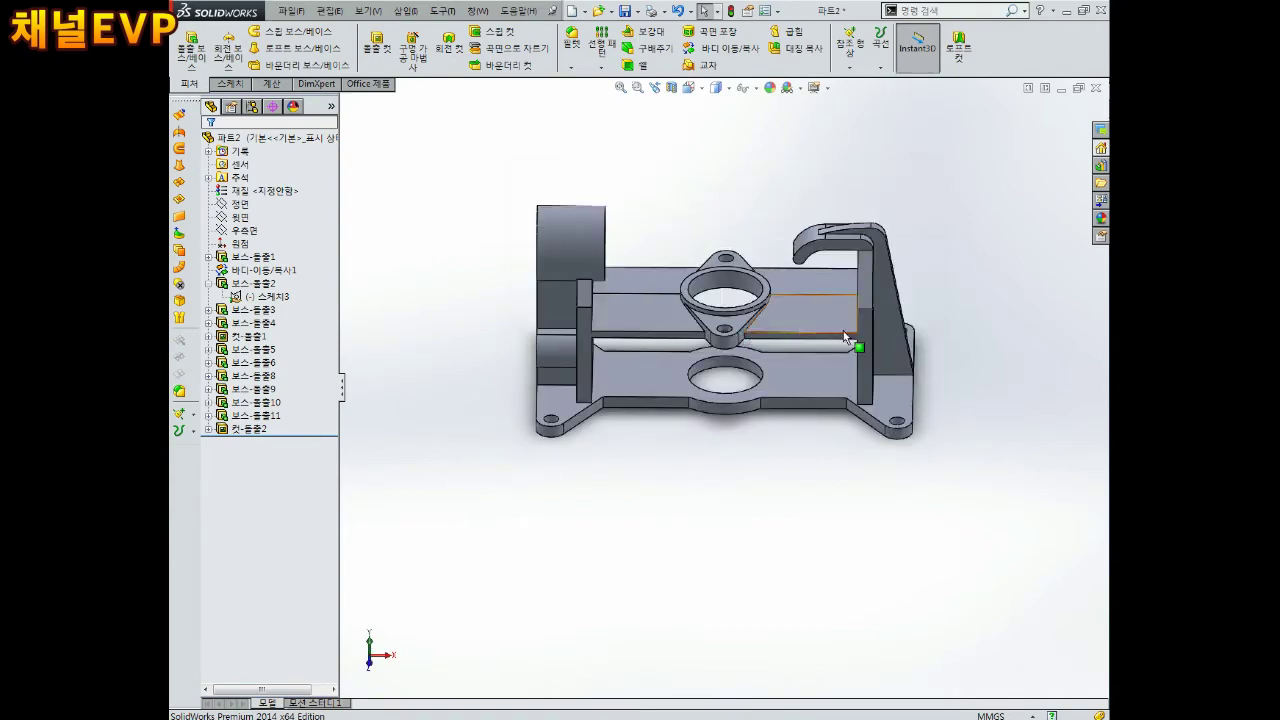
{"action": "left_click", "coordinate": [208, 283]}
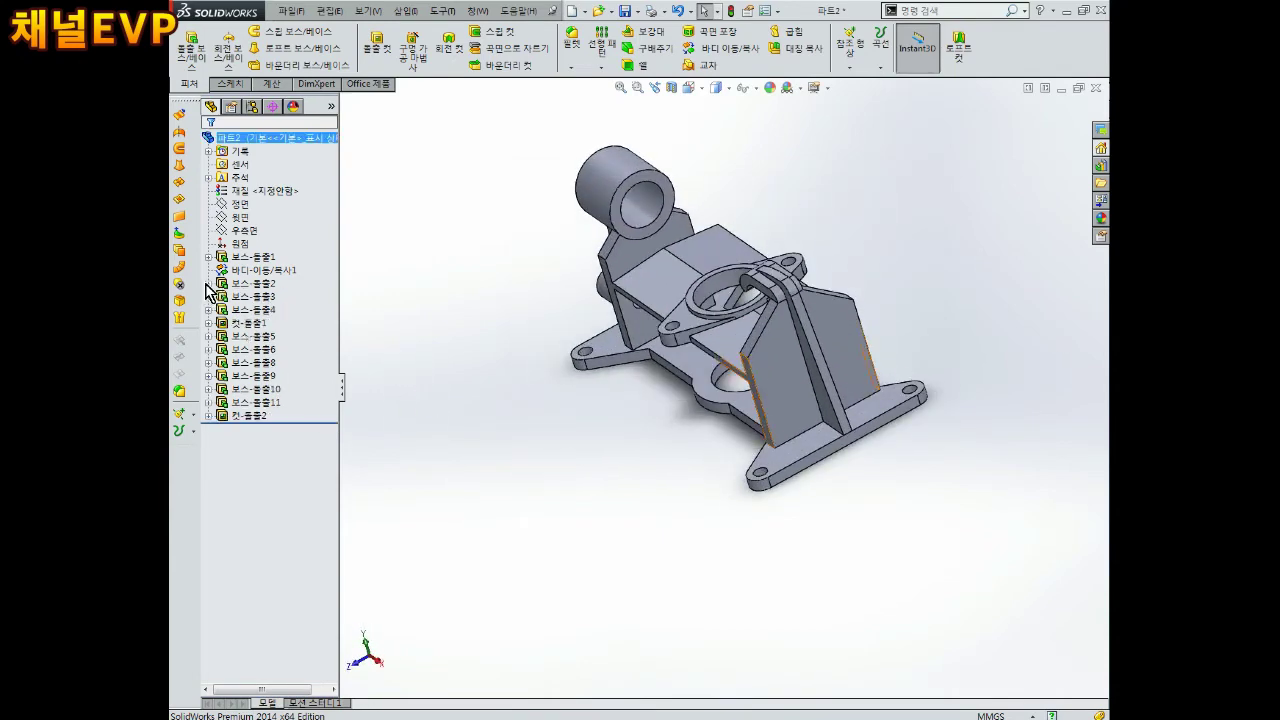
{"action": "left_click", "coordinate": [256, 300]}
{"action": "middle_click_drag", "start_coordinate": [543, 400], "coordinate": [394, 366]}
{"action": "left_click", "coordinate": [260, 312]}
{"action": "left_click", "coordinate": [265, 345], "text": "ctrl"}
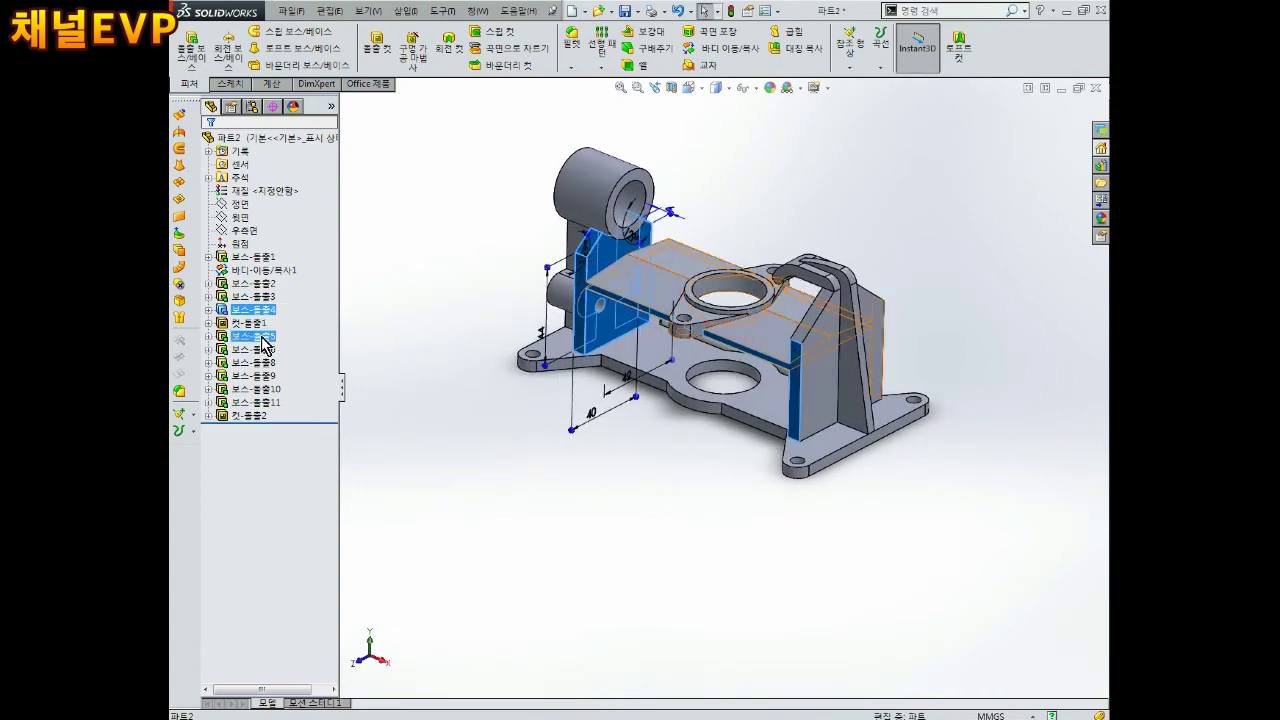
{"action": "left_click", "coordinate": [280, 338]}
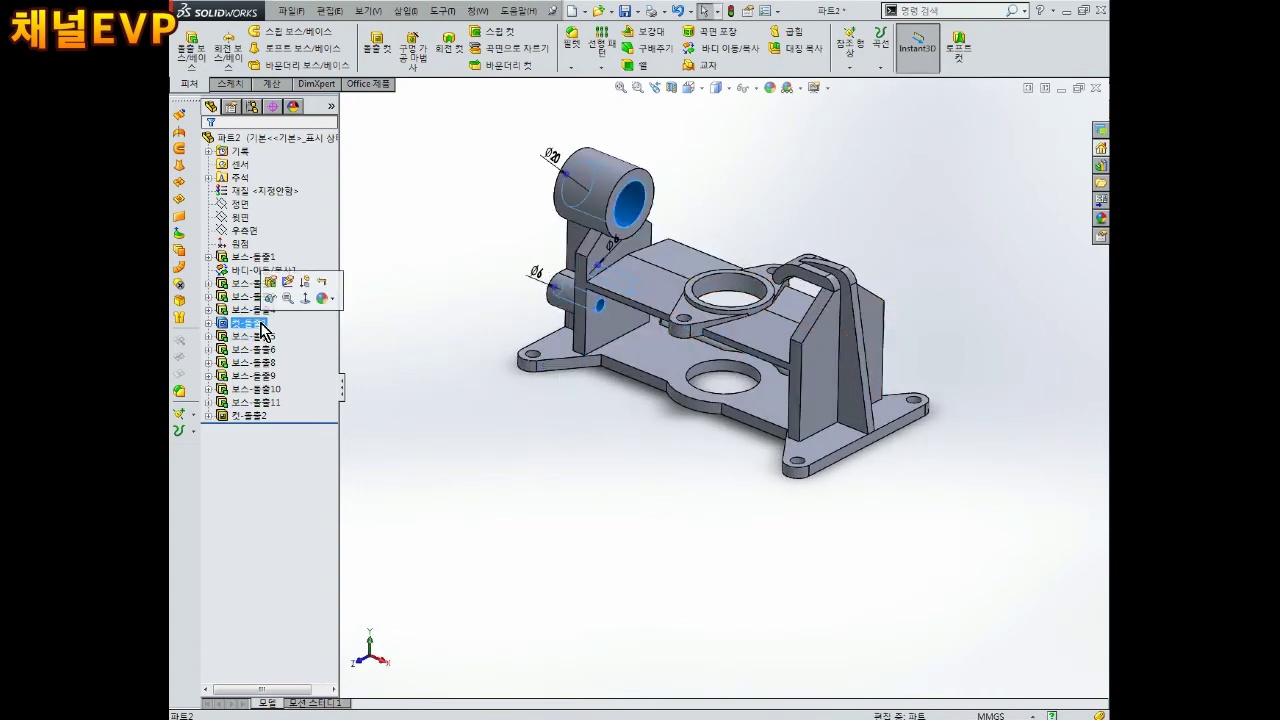
Edit the plate sketch, show sketch relations, and delete the stray point at the plate bottom.
{"action": "left_click", "coordinate": [275, 300]}
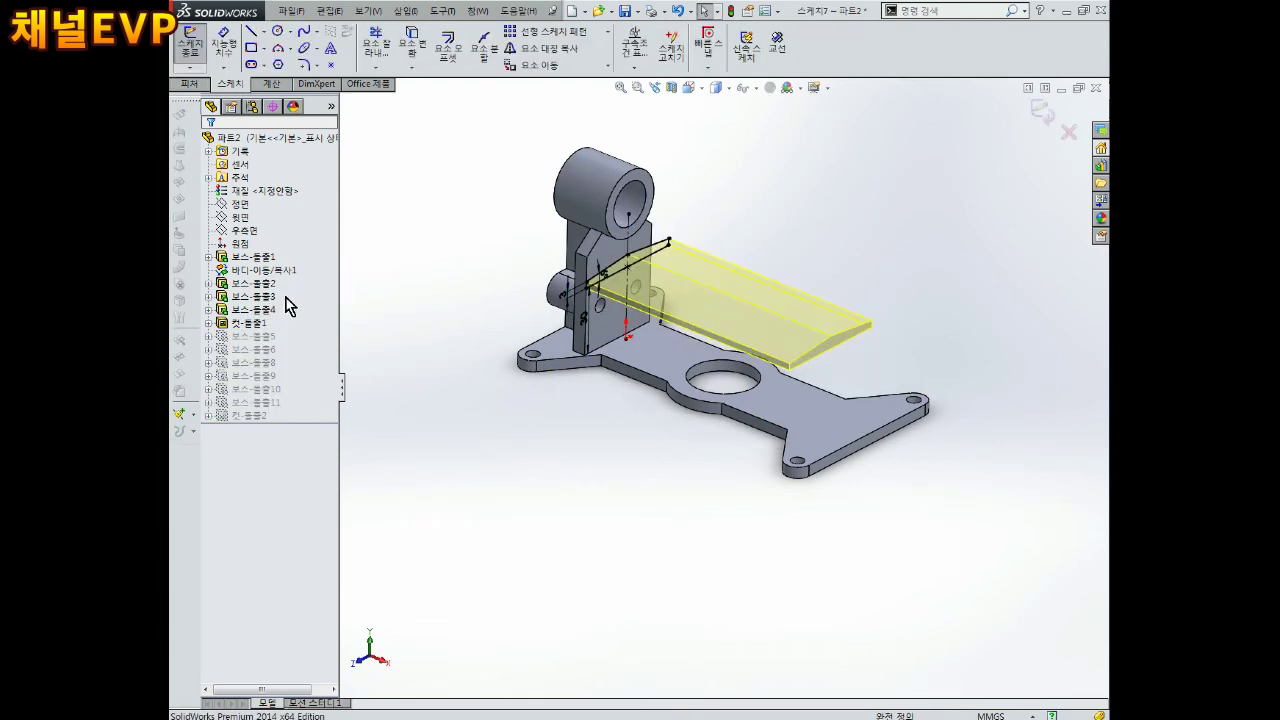
{"action": "scroll", "coordinate": [640, 320], "scroll_direction": "down", "scroll_amount": 5}
{"action": "mouse_move", "coordinate": [629, 322]}
{"action": "middle_mouse_down"}
{"action": "mouse_move", "coordinate": [727, 372]}
{"action": "mouse_move", "coordinate": [702, 383]}
{"action": "middle_mouse_up"}
{"action": "left_click", "coordinate": [757, 402]}
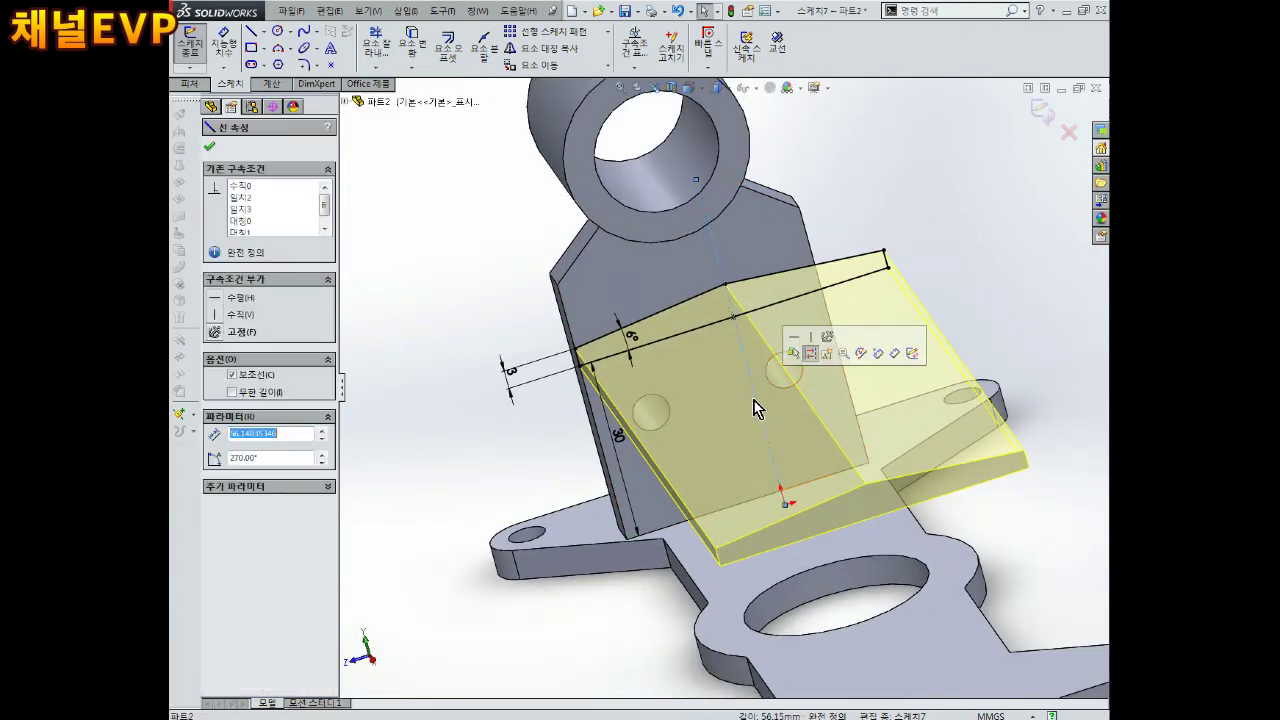
{"action": "left_click", "coordinate": [837, 171]}
{"action": "left_click", "coordinate": [748, 90]}
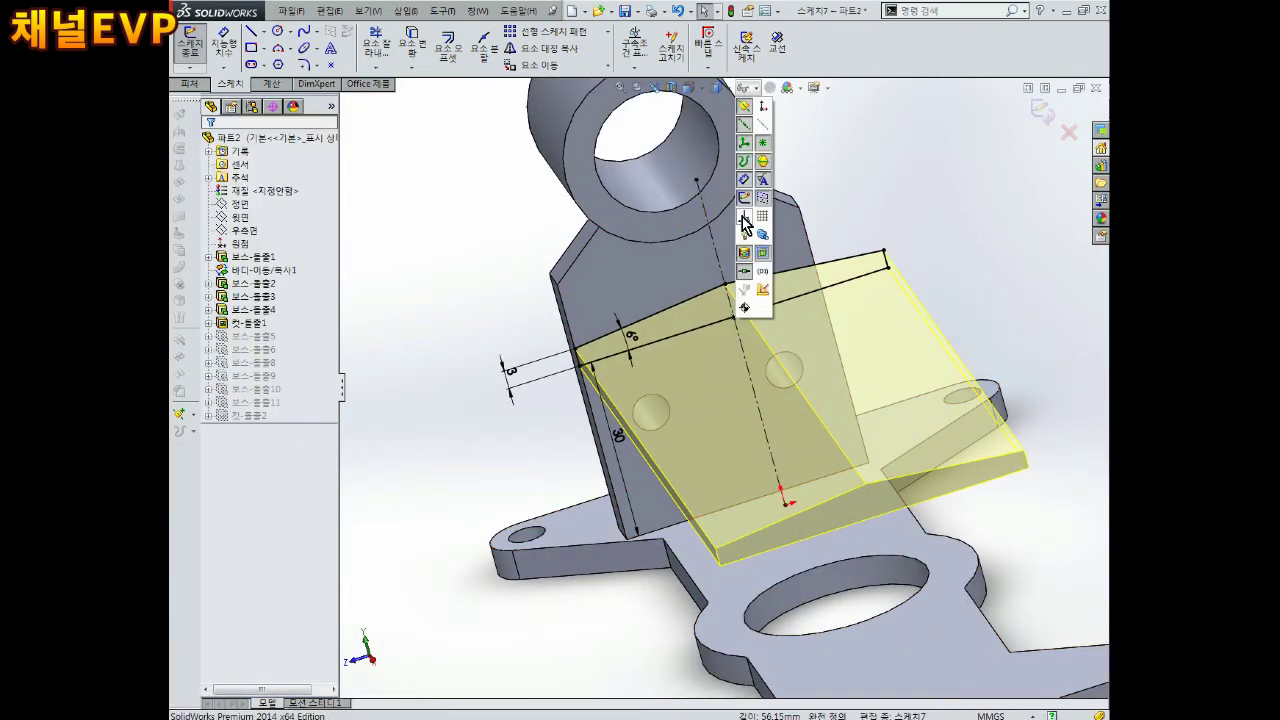
{"action": "left_click", "coordinate": [745, 222]}
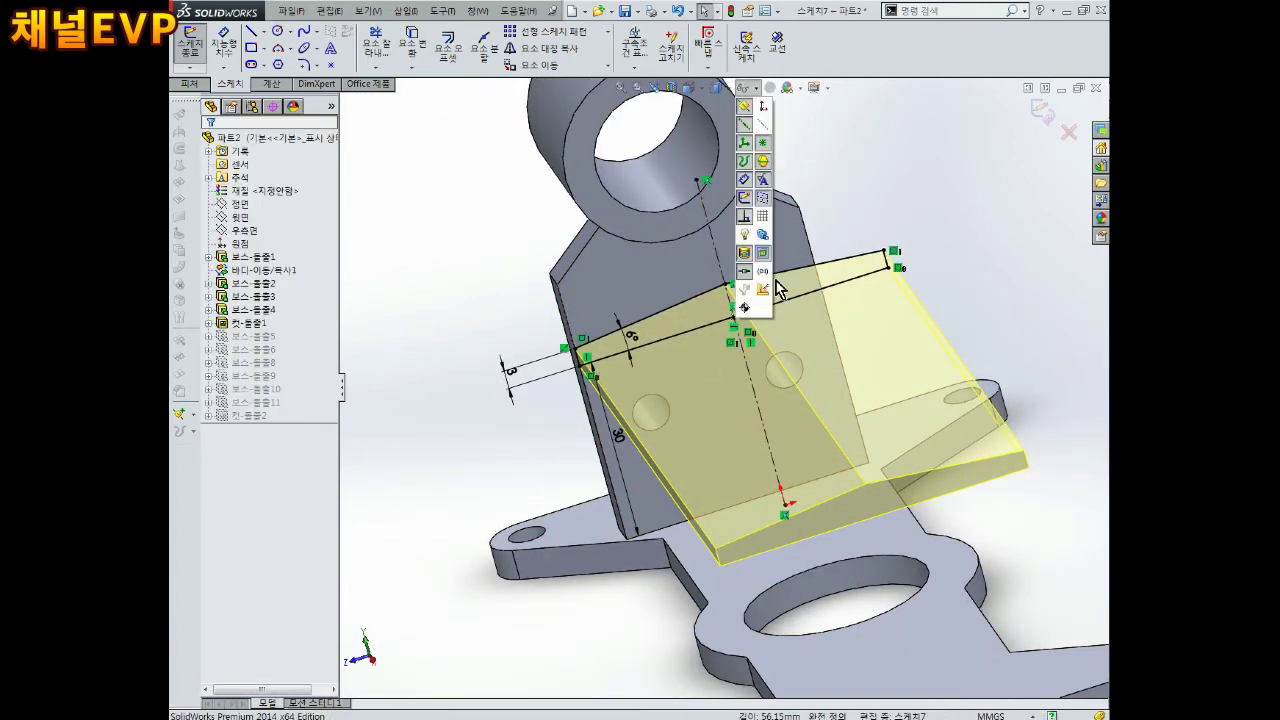
{"action": "left_click", "coordinate": [783, 517]}
{"action": "key", "text": "Delete"}
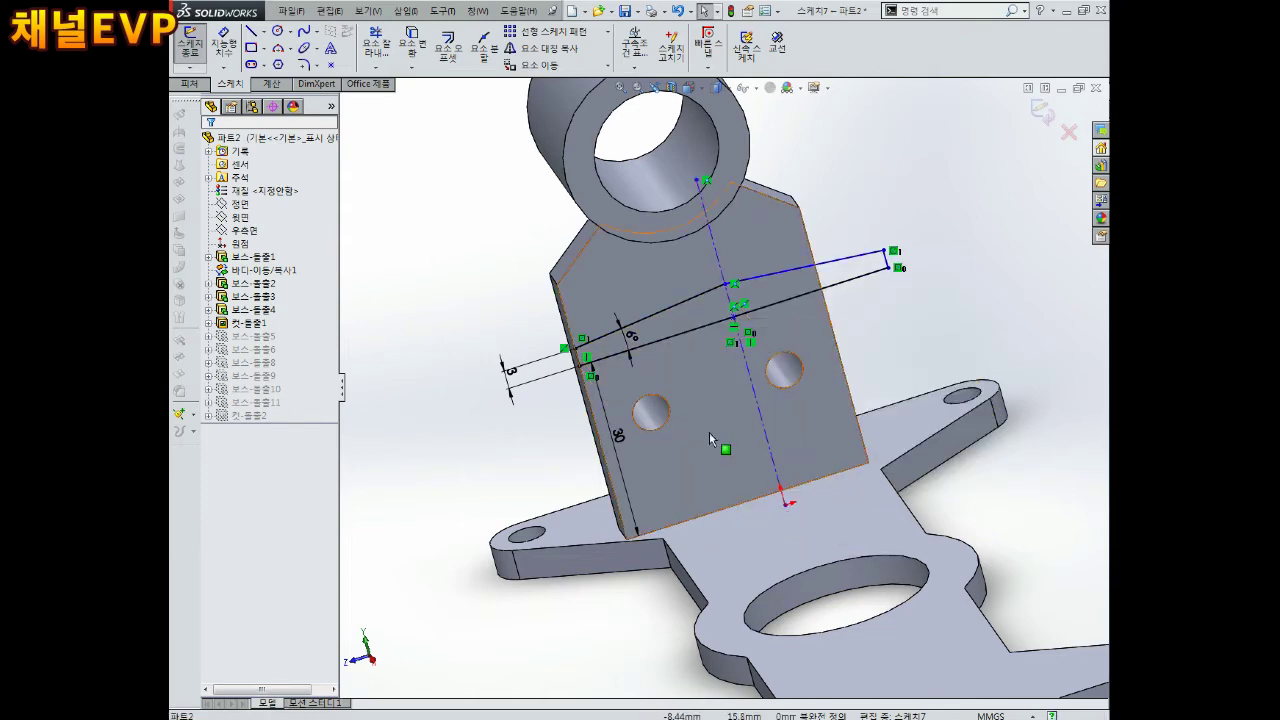
Add a 20 mm horizontal dimension from the plate's left edge, rebuild, and review the warning.
{"action": "left_click", "coordinate": [222, 45]}
{"action": "left_click", "coordinate": [609, 480]}
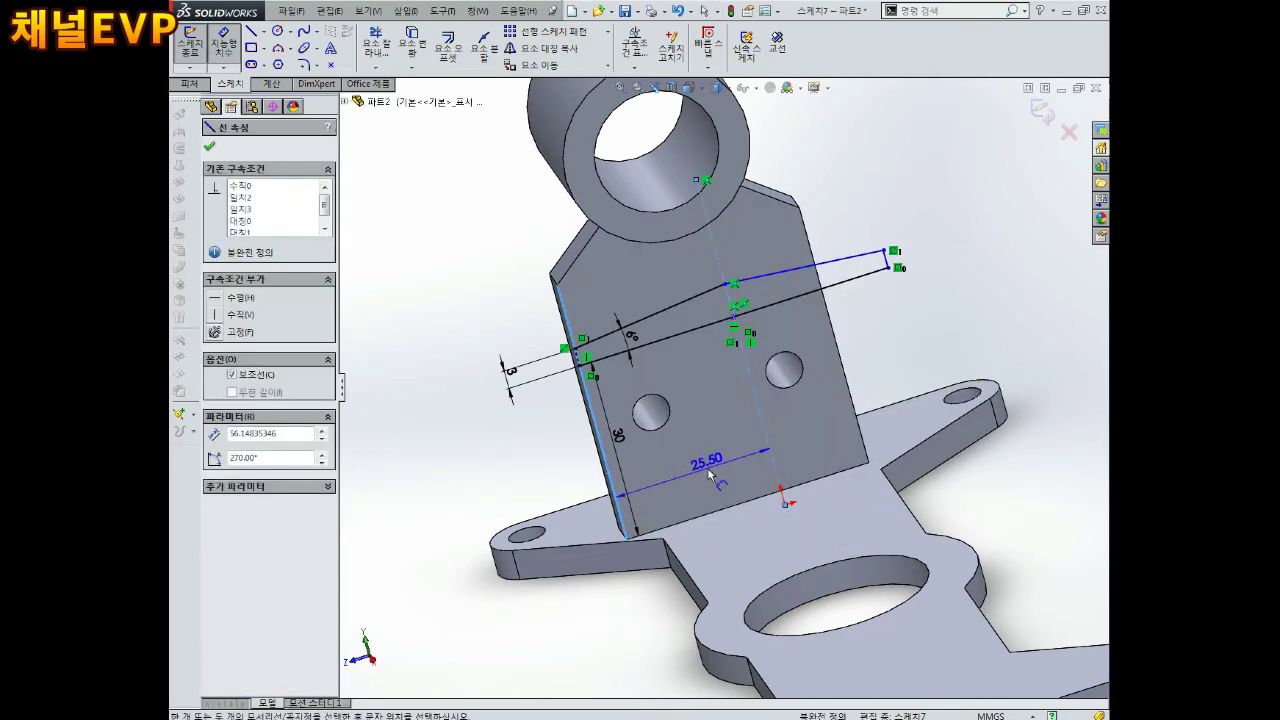
{"action": "left_click", "coordinate": [705, 470]}
{"action": "type", "text": "20"}
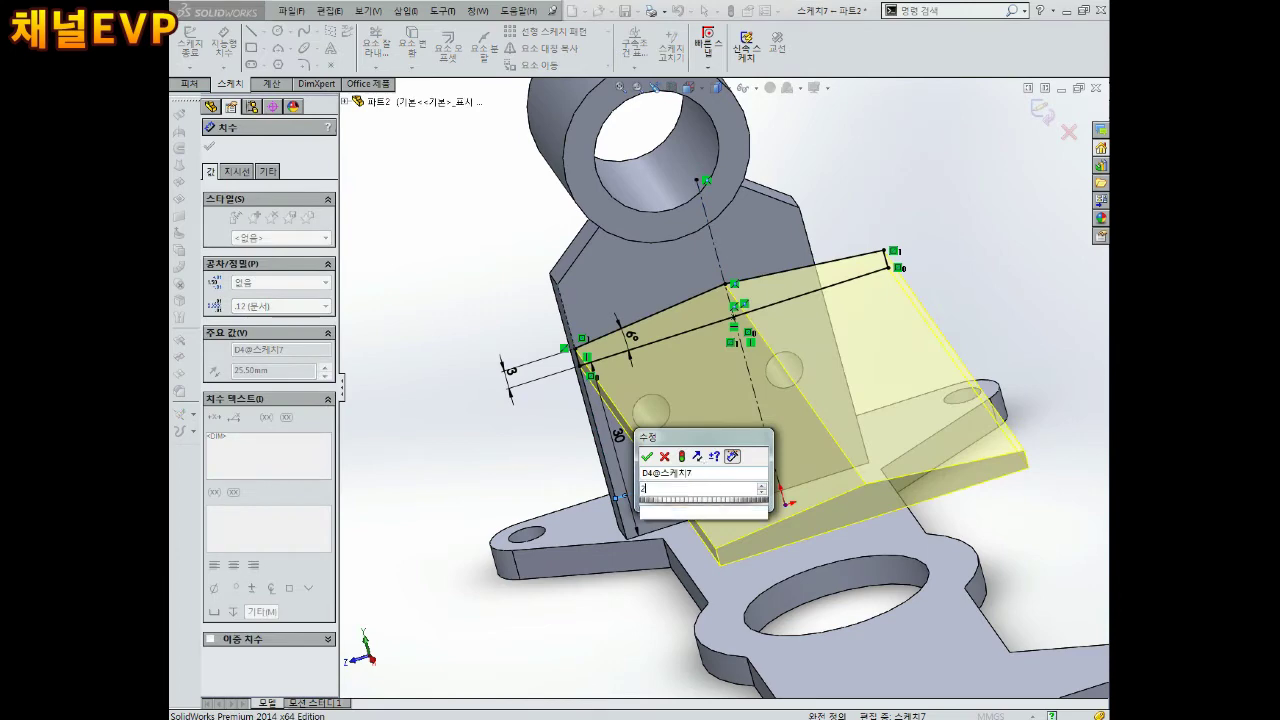
{"action": "key", "text": "Return"}
{"action": "left_click", "coordinate": [1043, 112]}
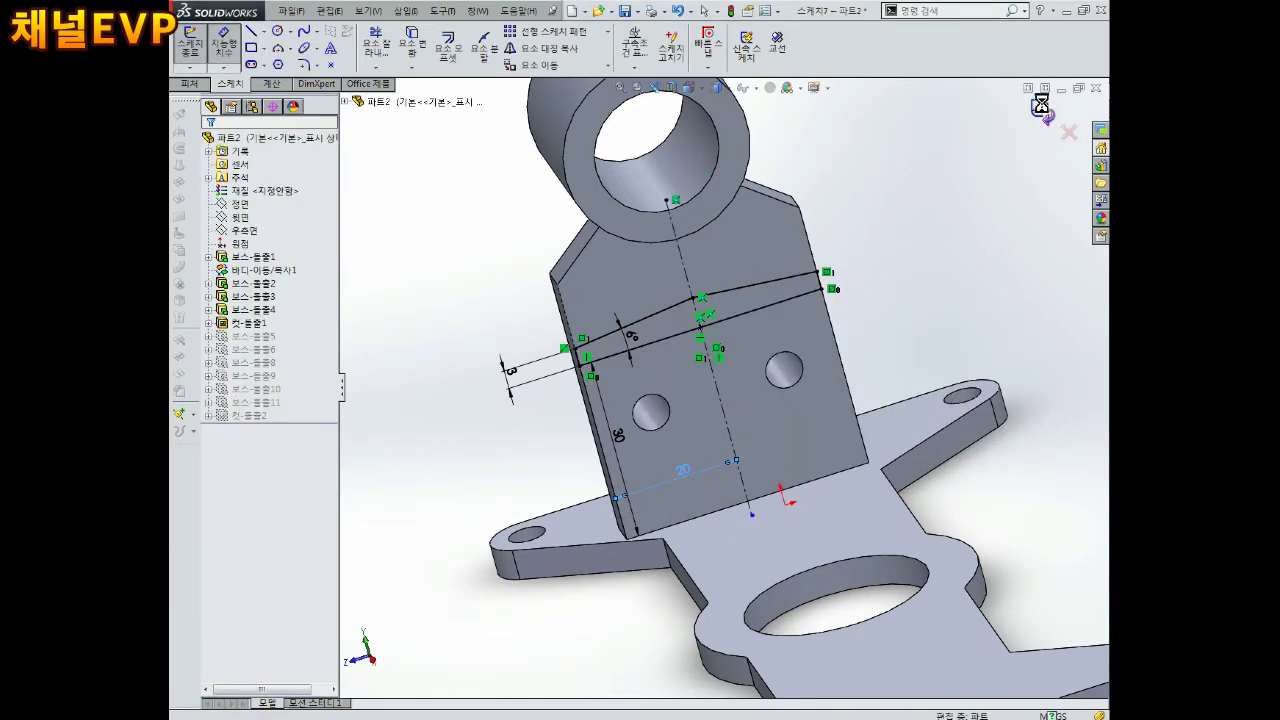
{"action": "left_click", "coordinate": [646, 378]}
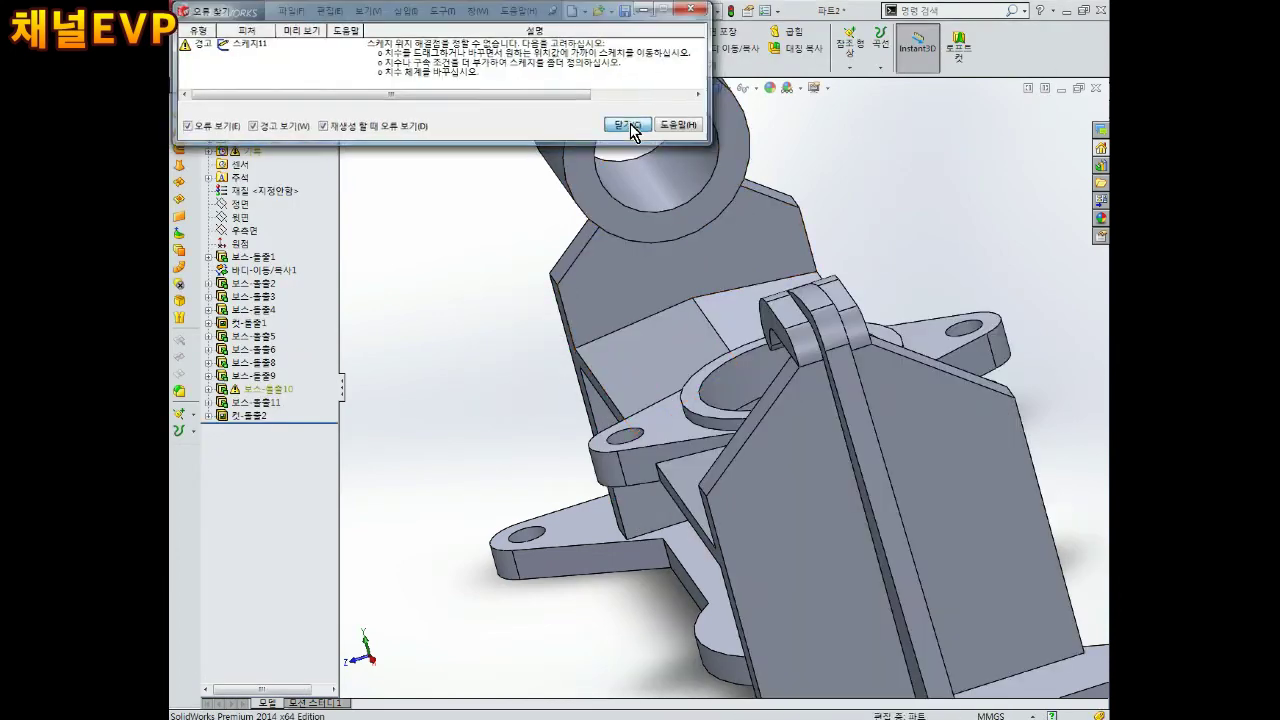
Close What's Wrong, check the underside, then settle on a flat standard view with Ctrl+5/Ctrl+6.
{"action": "left_click", "coordinate": [628, 124]}
{"action": "mouse_move", "coordinate": [660, 300]}
{"action": "middle_mouse_down"}
{"action": "mouse_move", "coordinate": [703, 426]}
{"action": "mouse_move", "coordinate": [789, 254]}
{"action": "mouse_move", "coordinate": [986, 311]}
{"action": "mouse_move", "coordinate": [966, 331]}
{"action": "mouse_move", "coordinate": [807, 304]}
{"action": "mouse_move", "coordinate": [660, 431]}
{"action": "mouse_move", "coordinate": [674, 511]}
{"action": "mouse_move", "coordinate": [683, 438]}
{"action": "mouse_move", "coordinate": [665, 430]}
{"action": "mouse_move", "coordinate": [677, 523]}
{"action": "mouse_move", "coordinate": [752, 328]}
{"action": "mouse_move", "coordinate": [833, 453]}
{"action": "middle_mouse_up"}
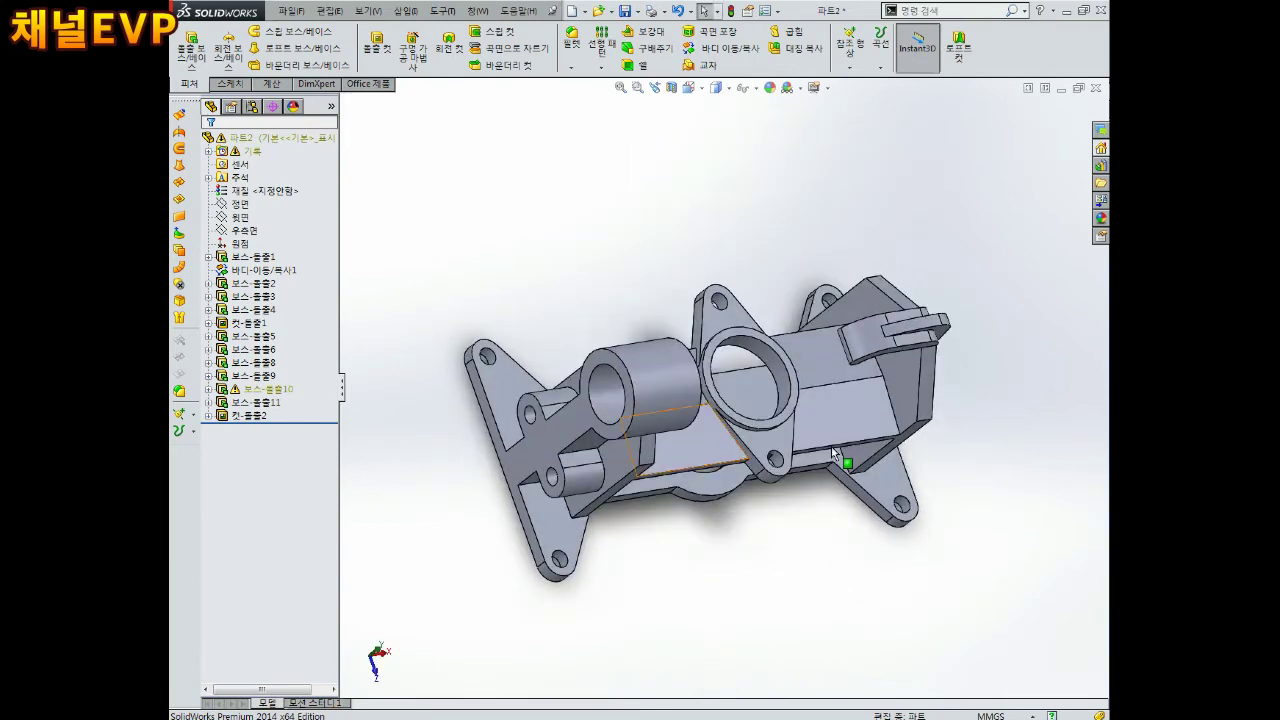
{"action": "key", "text": "ctrl+5"}
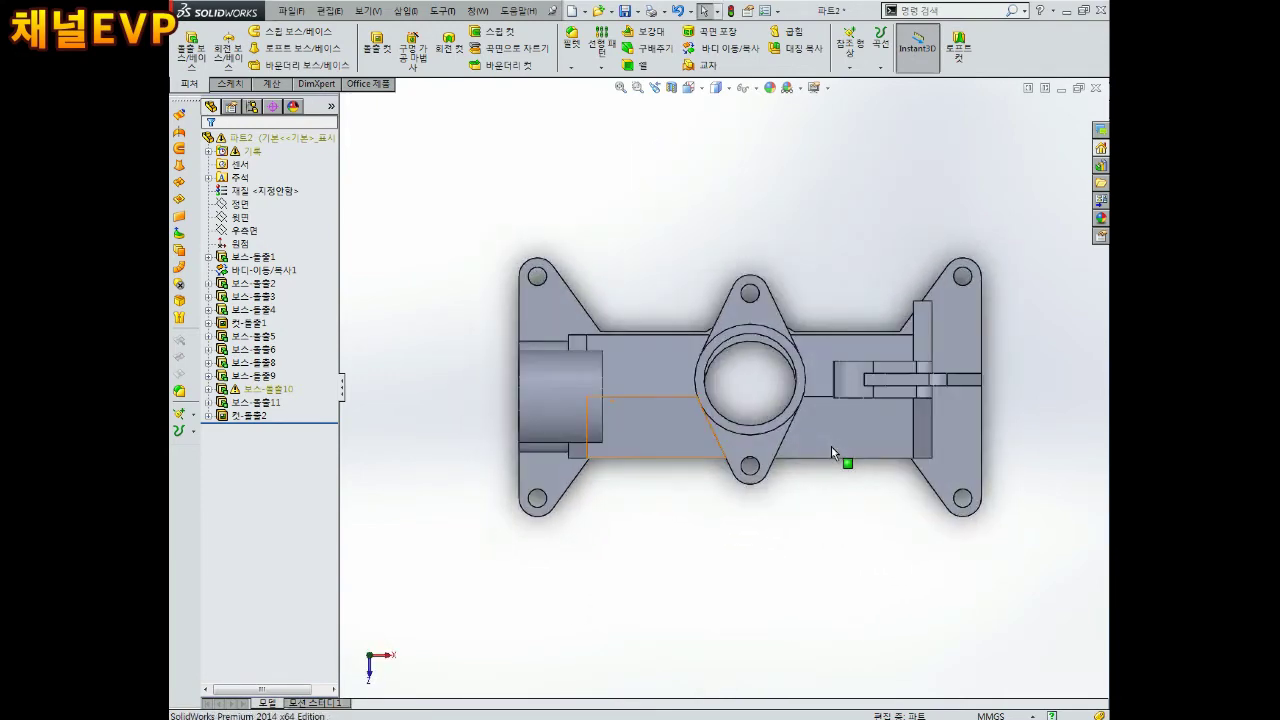
{"action": "key", "text": "ctrl+6"}
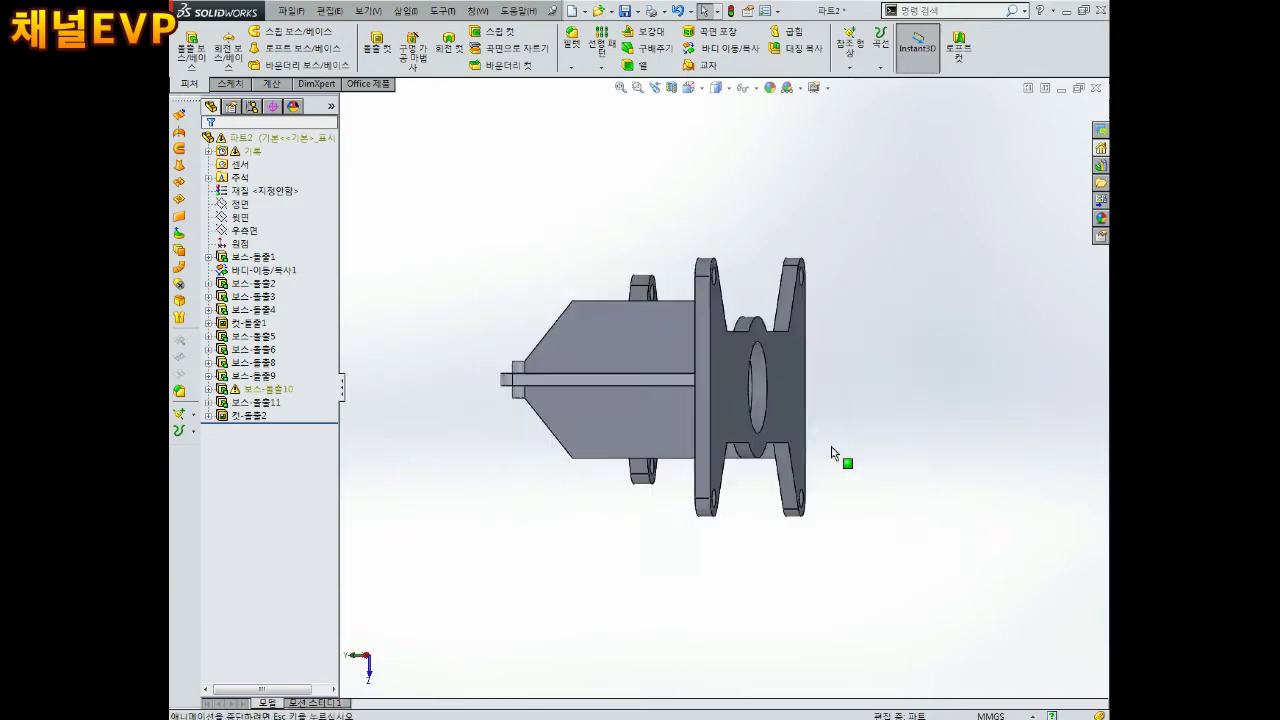
{"action": "mouse_move", "coordinate": [823, 477]}
{"action": "middle_mouse_down"}
{"action": "mouse_move", "coordinate": [788, 514]}
{"action": "mouse_move", "coordinate": [783, 484]}
{"action": "middle_mouse_up"}
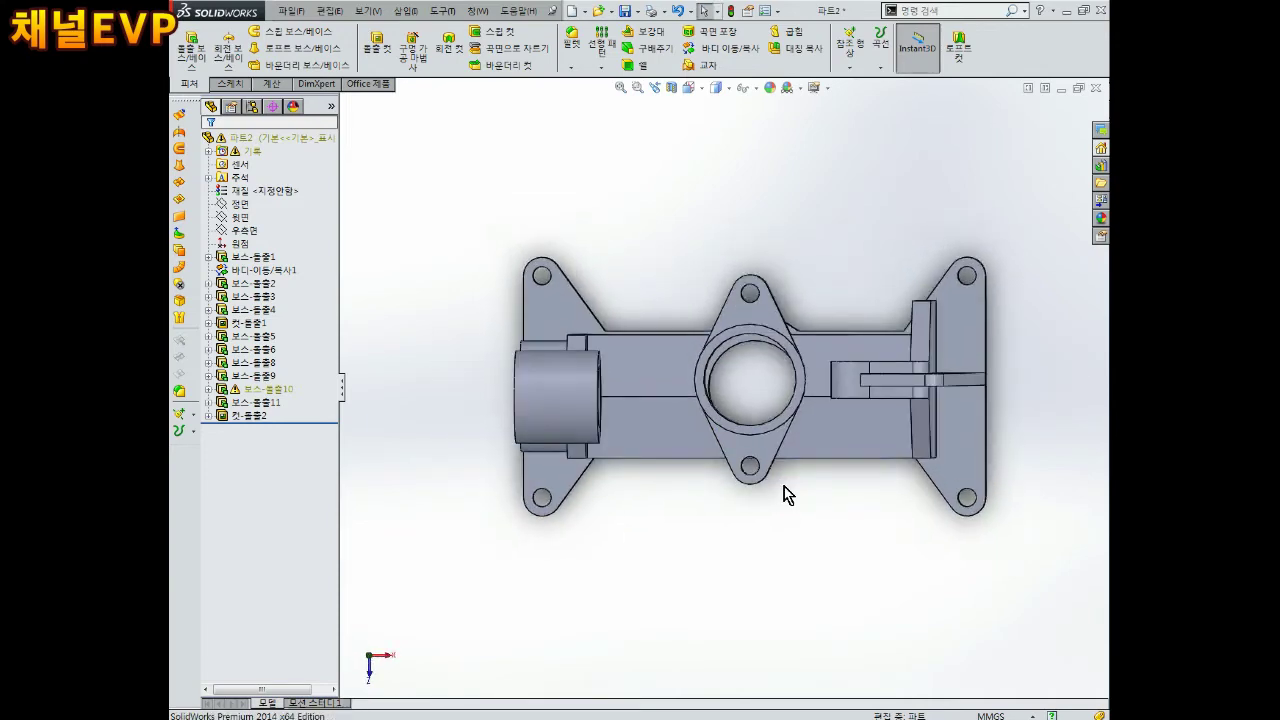
{"action": "key", "text": "ctrl+6"}
{"action": "scroll", "coordinate": [621, 397], "scroll_direction": "down", "scroll_amount": 2}
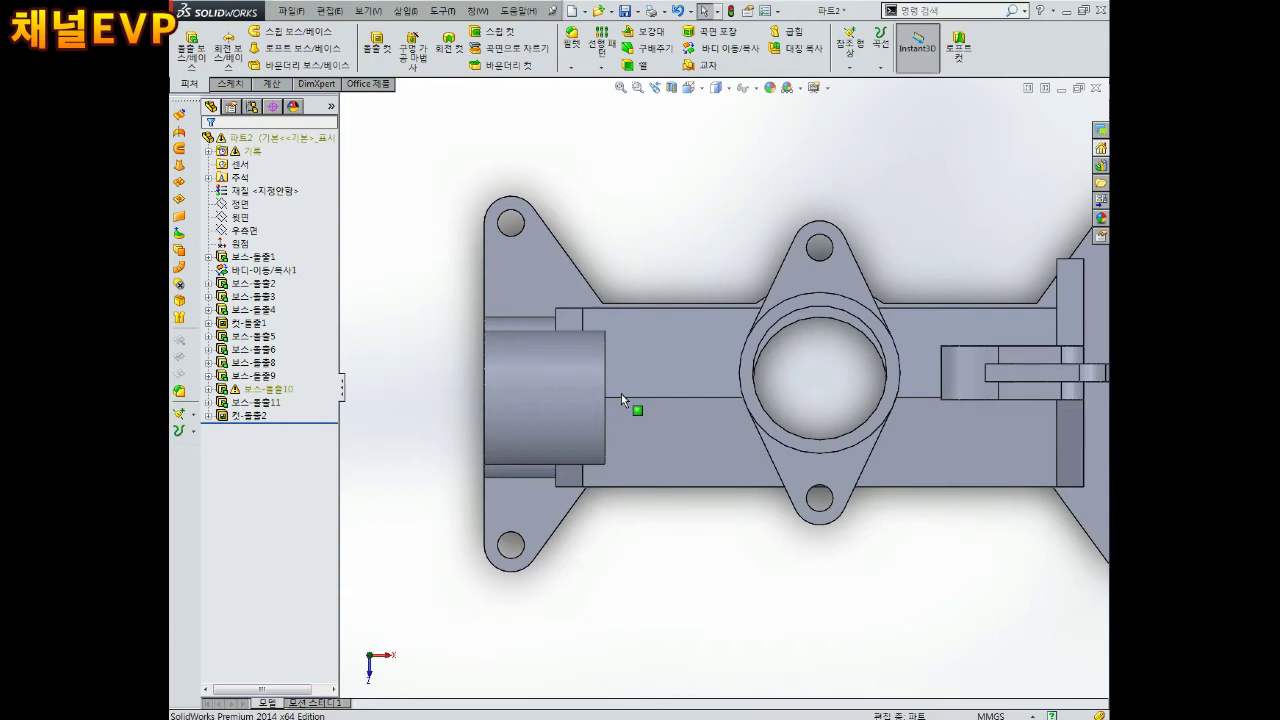
{"action": "scroll", "coordinate": [621, 394], "scroll_direction": "up", "scroll_amount": 1}
Edit the 보스-돌출1 base plate sketch face-on, check its left vertical line, then exit and rebuild.
{"action": "left_click", "coordinate": [258, 257]}
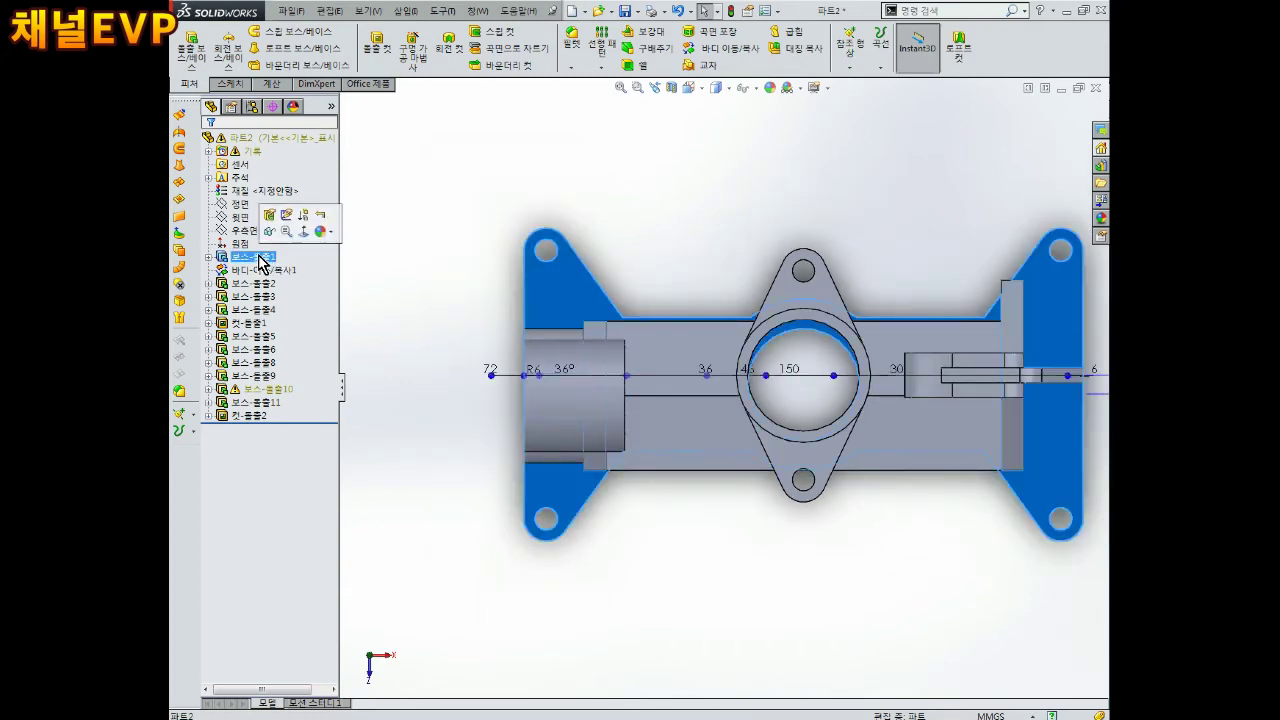
{"action": "left_click", "coordinate": [290, 215]}
{"action": "key", "text": "ctrl+8"}
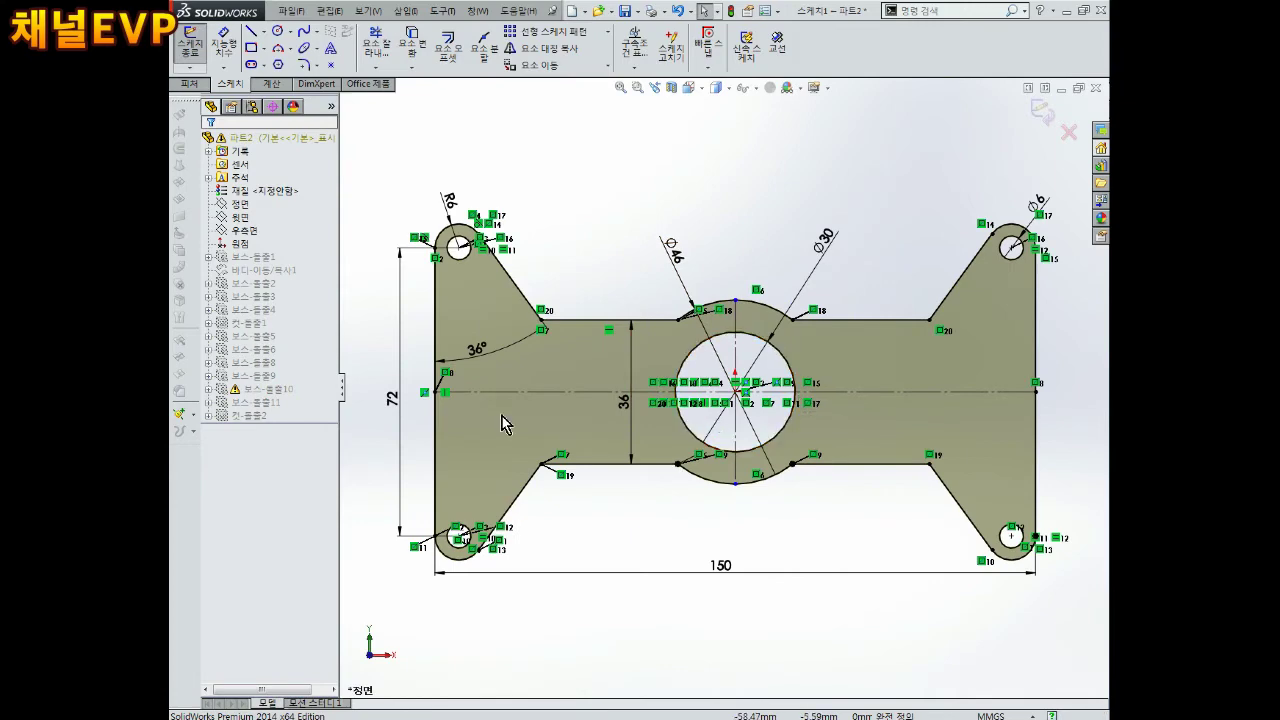
{"action": "scroll", "coordinate": [471, 390], "scroll_direction": "down", "scroll_amount": 5}
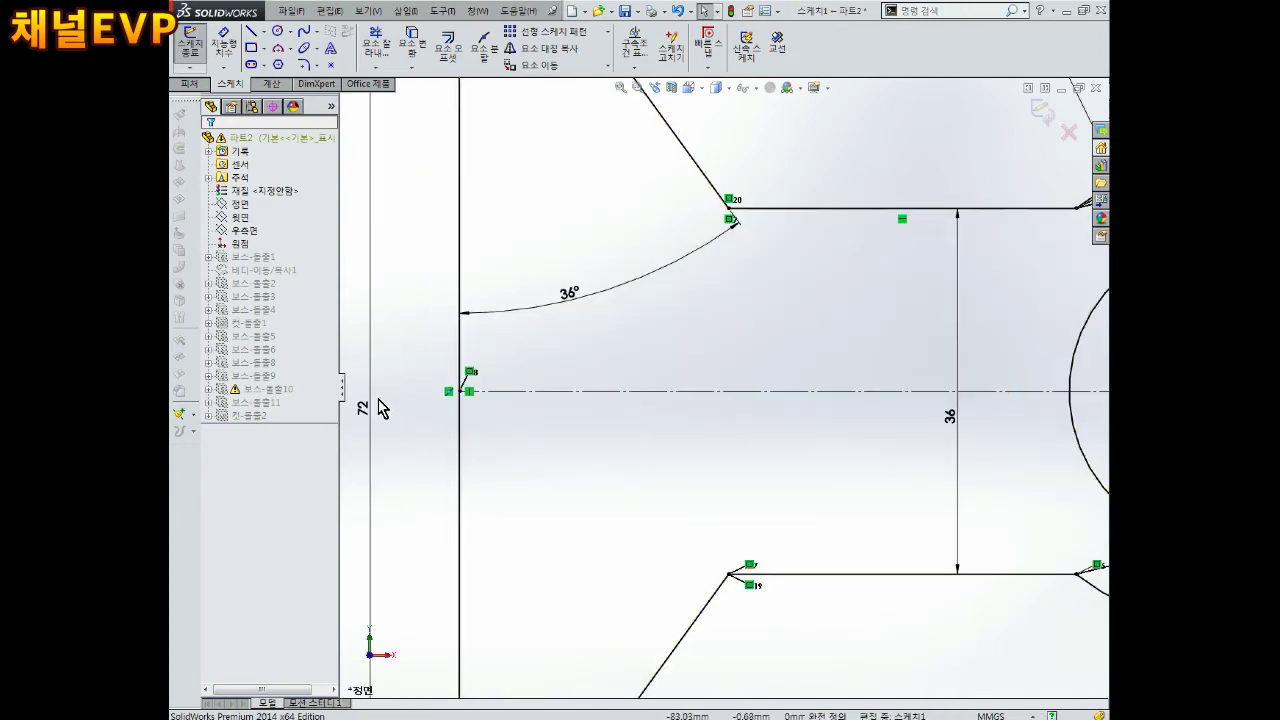
{"action": "scroll", "coordinate": [378, 407], "scroll_direction": "up", "scroll_amount": 5}
{"action": "left_click", "coordinate": [571, 410]}
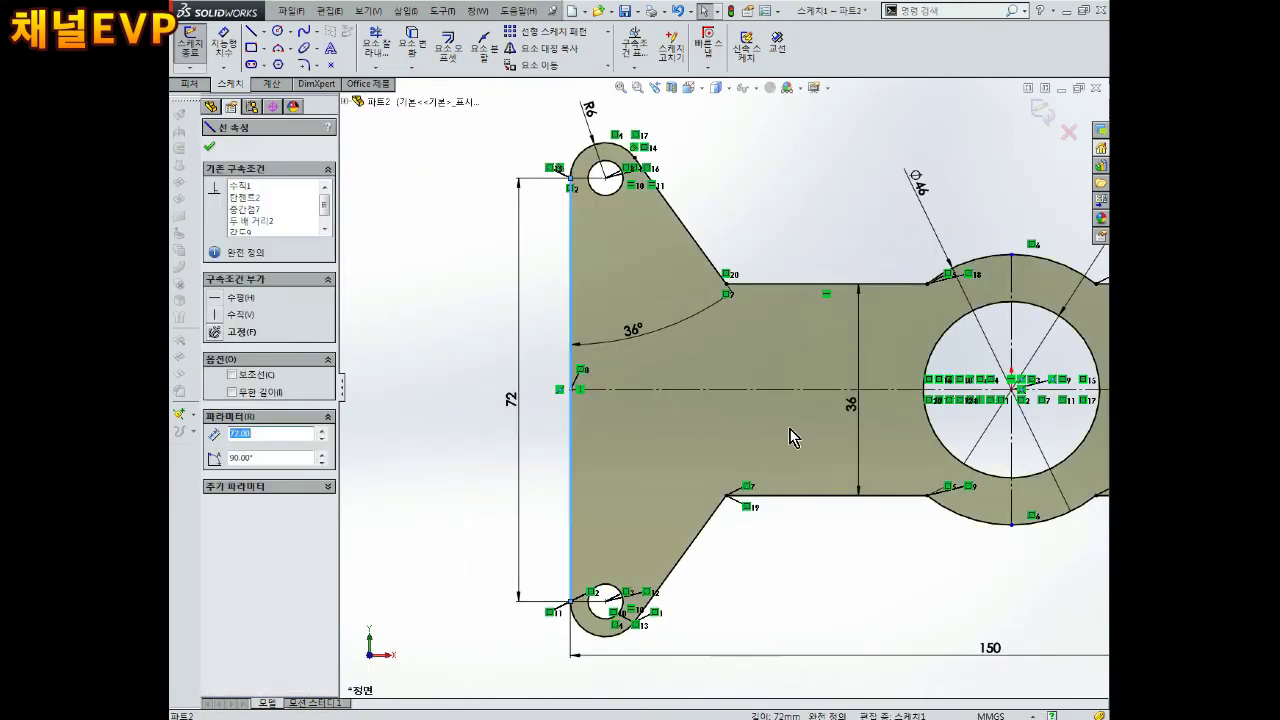
{"action": "scroll", "coordinate": [790, 437], "scroll_direction": "up", "scroll_amount": 3}
{"action": "scroll", "coordinate": [790, 437], "scroll_direction": "up", "scroll_amount": 3}
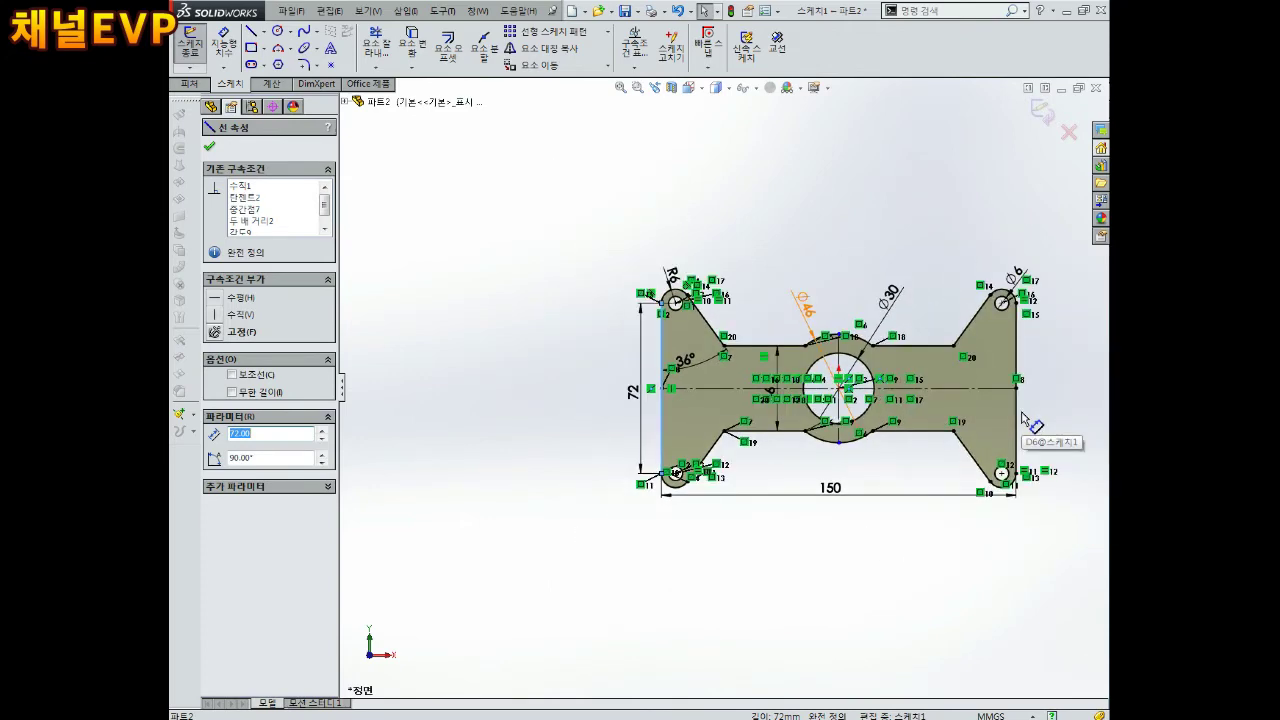
{"action": "scroll", "coordinate": [1000, 418], "scroll_direction": "down", "scroll_amount": 3}
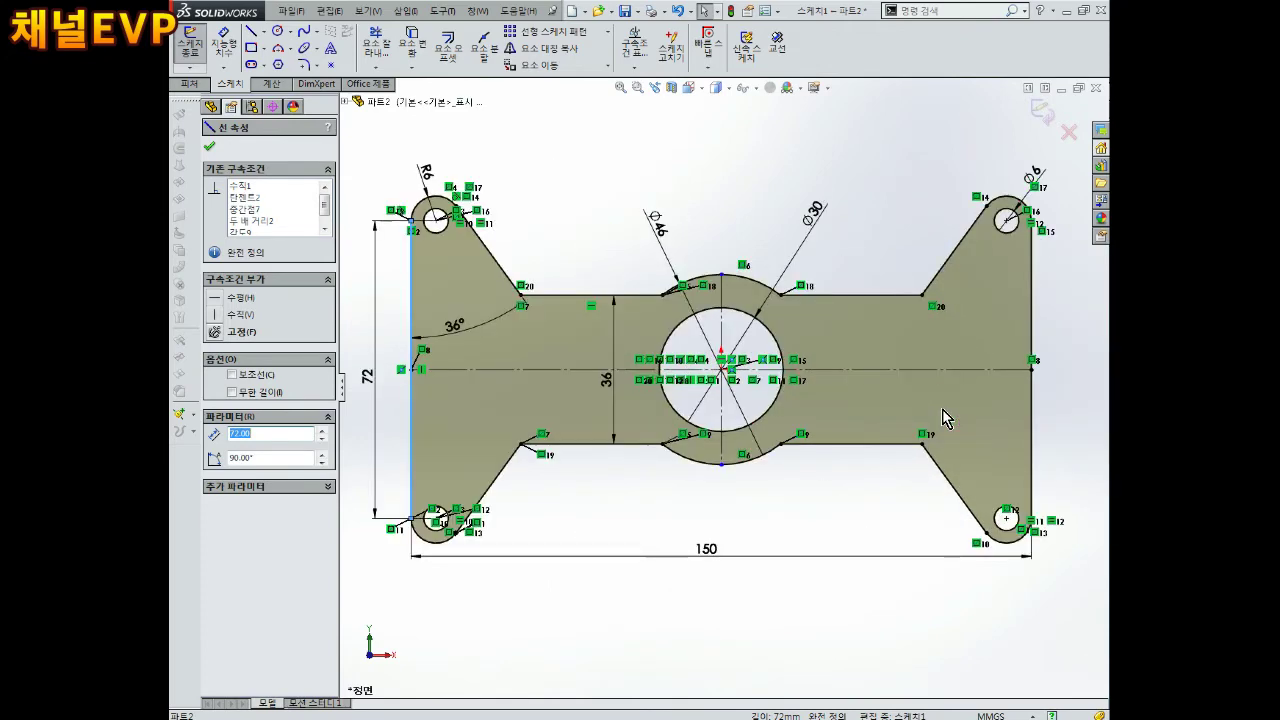
{"action": "left_click", "coordinate": [1041, 112]}
{"action": "left_click", "coordinate": [614, 130]}
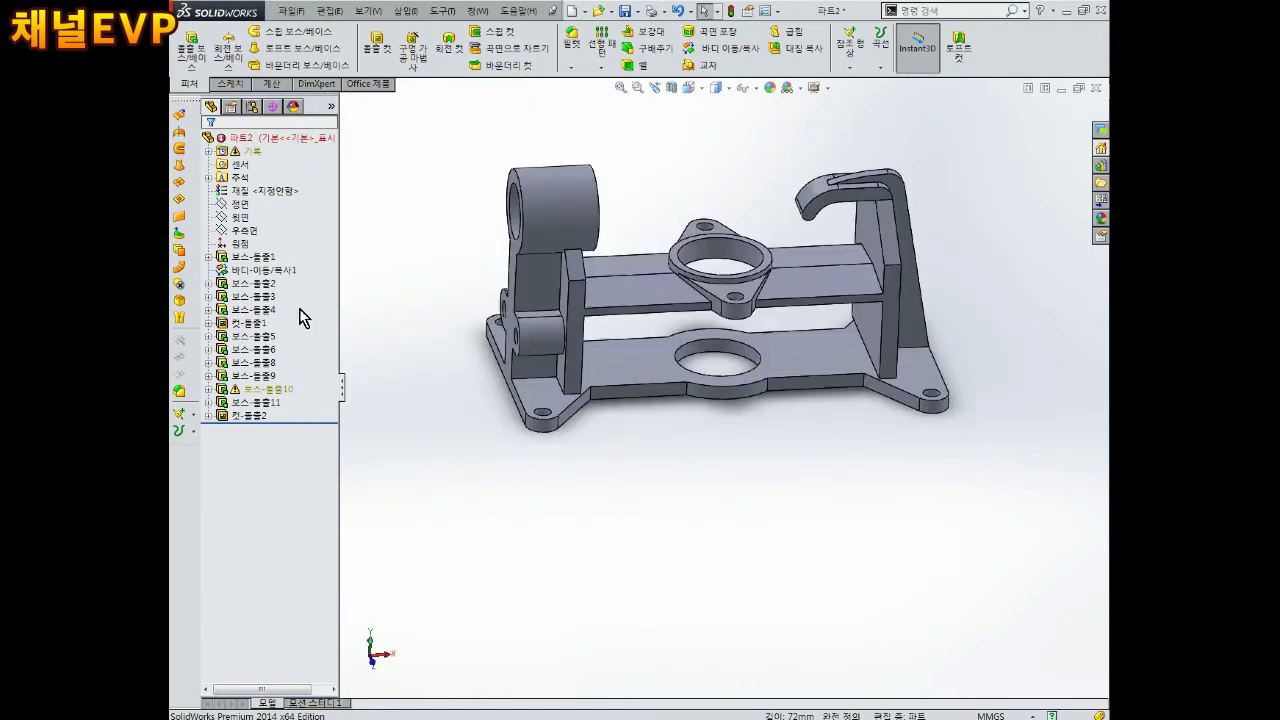
Roll back to 바디-이동/복사1 and reset its rotation and offset to zero.
{"action": "left_click_drag", "start_coordinate": [290, 422], "coordinate": [304, 331]}
{"action": "left_click_drag", "start_coordinate": [304, 270], "coordinate": [305, 274]}
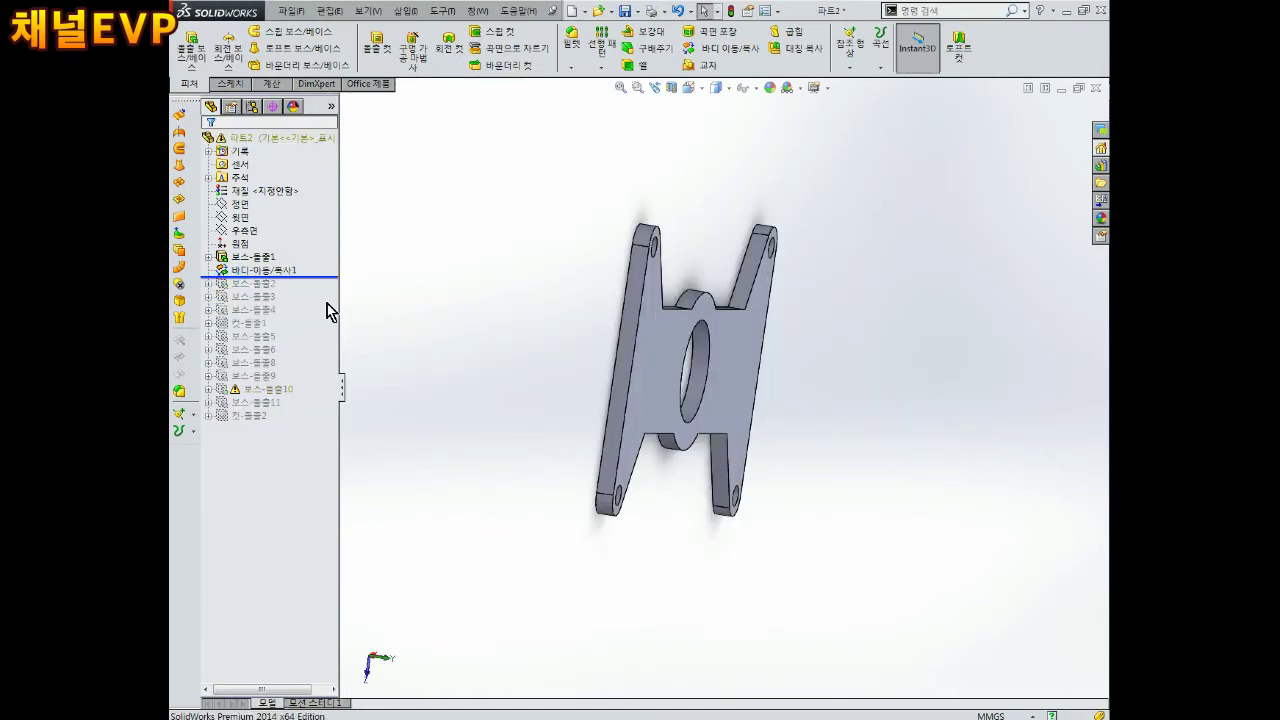
{"action": "middle_click_drag", "start_coordinate": [422, 397], "coordinate": [546, 446]}
{"action": "left_click", "coordinate": [285, 271]}
{"action": "left_click", "coordinate": [287, 237]}
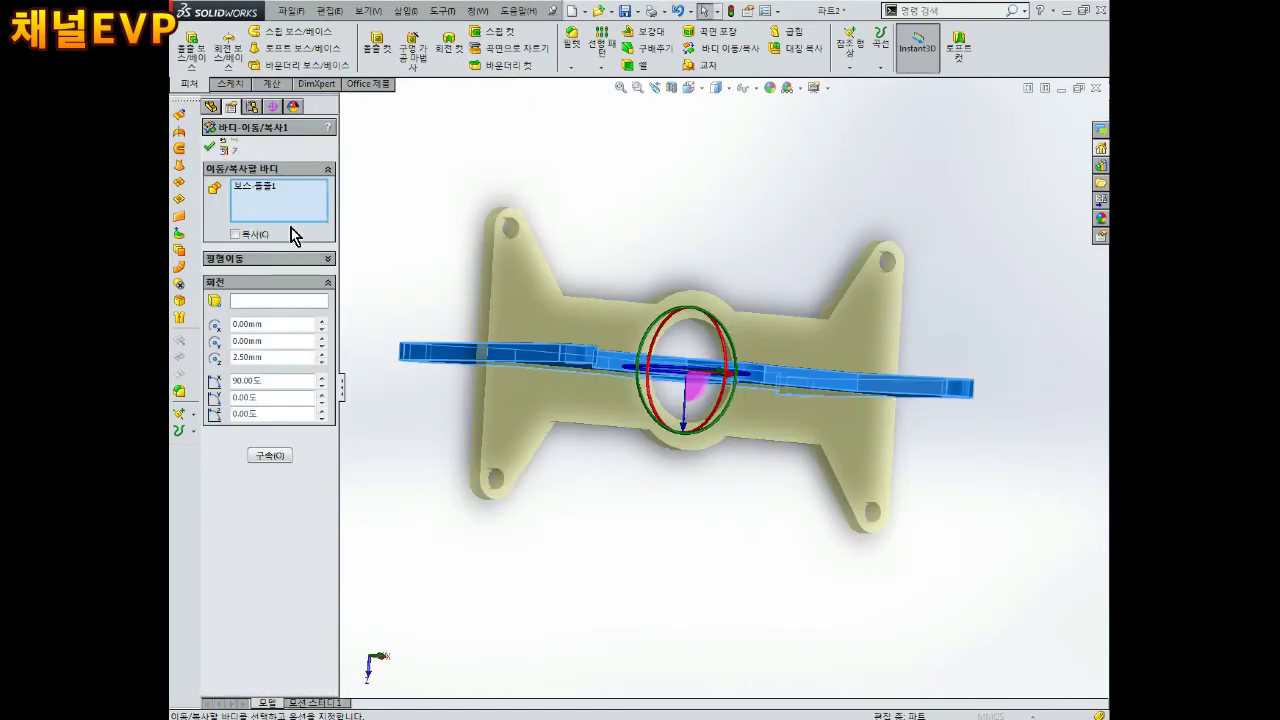
{"action": "middle_click_drag", "start_coordinate": [530, 388], "coordinate": [905, 522]}
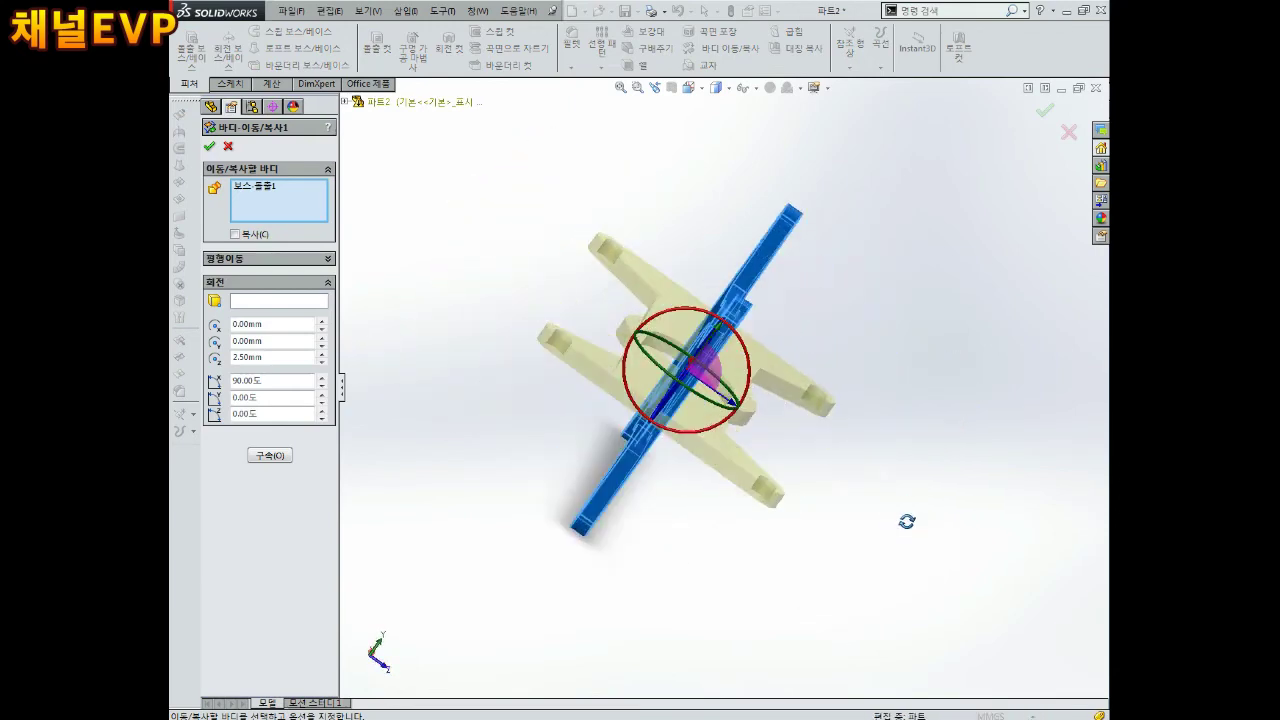
{"action": "key", "text": "ctrl+z"}
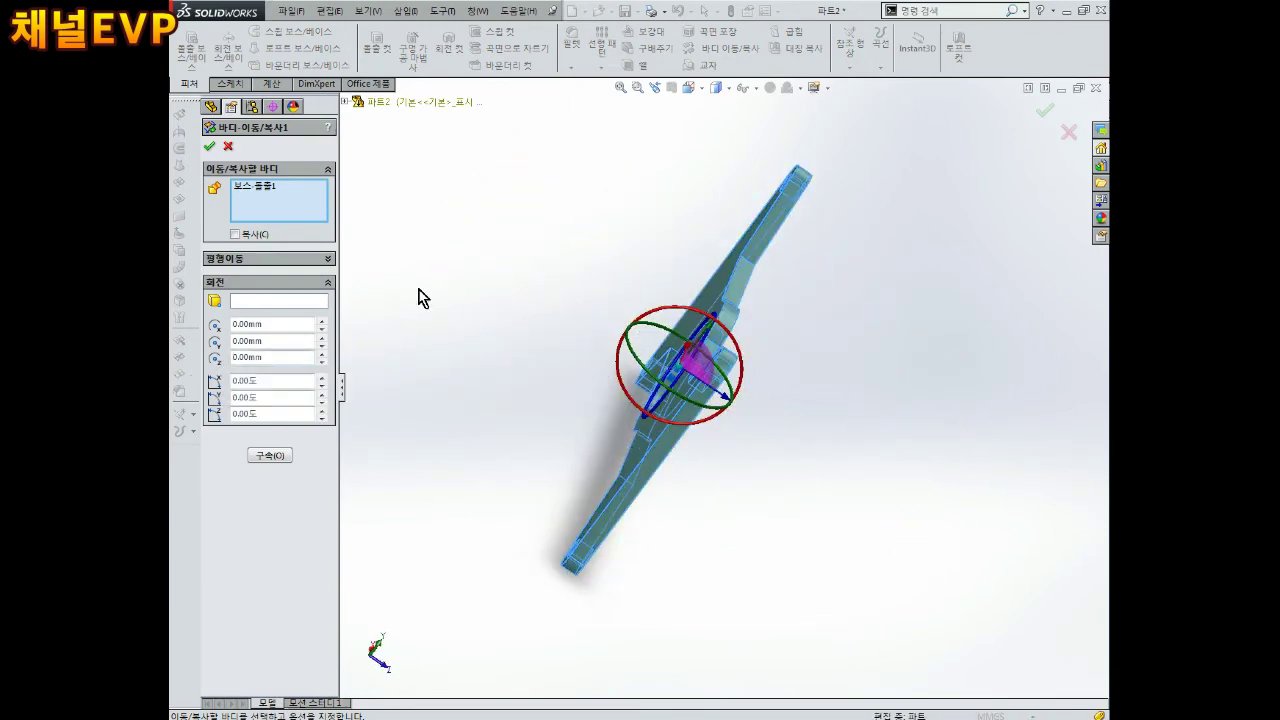
{"action": "left_click", "coordinate": [208, 147]}
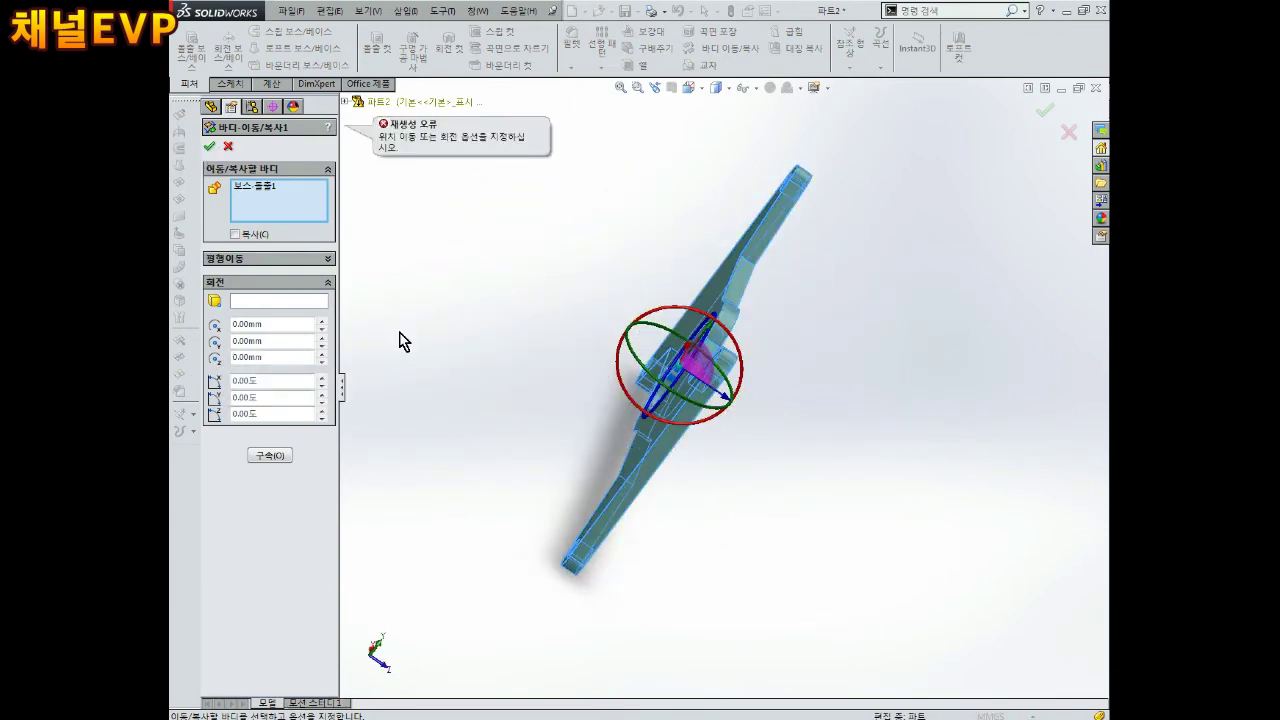
{"action": "mouse_move", "coordinate": [400, 340]}
{"action": "middle_mouse_down"}
{"action": "mouse_move", "coordinate": [623, 466]}
{"action": "mouse_move", "coordinate": [520, 516]}
{"action": "middle_mouse_up"}
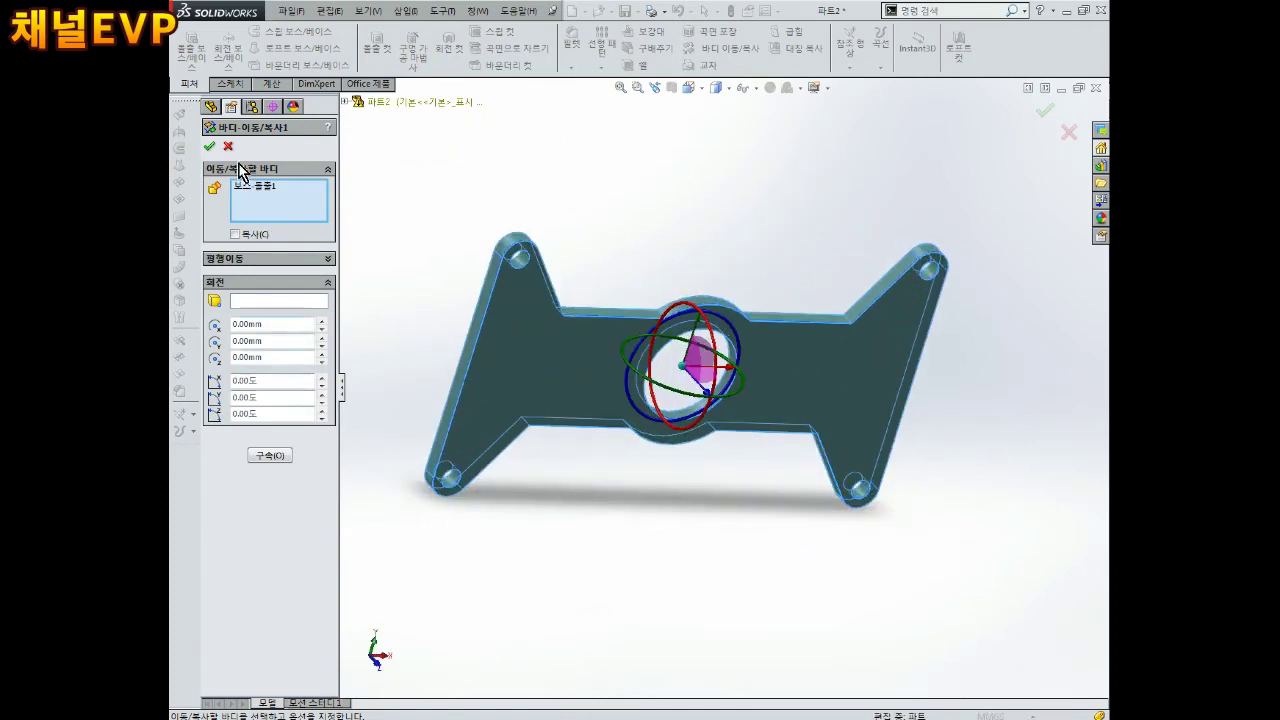
{"action": "key", "text": "Return"}
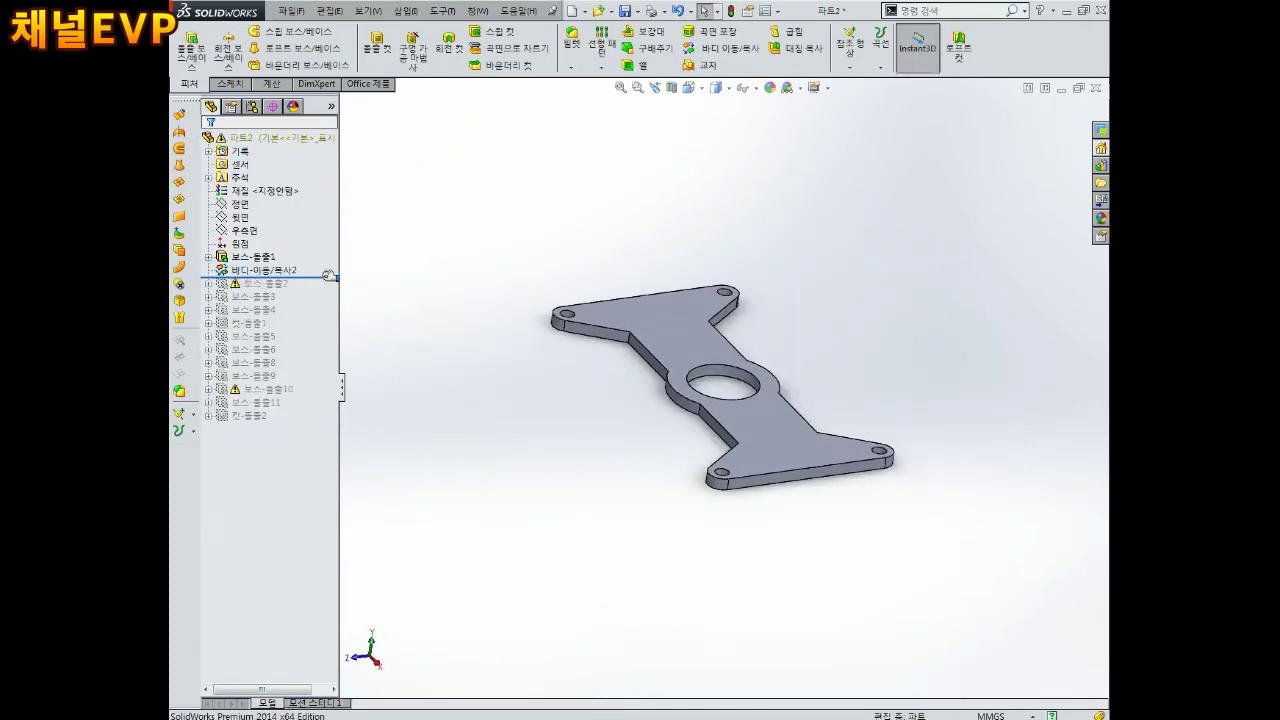
Roll forward to just below 보스-돌출2 and bring up its options.
{"action": "left_click_drag", "start_coordinate": [329, 276], "coordinate": [319, 289]}
{"action": "mouse_move", "coordinate": [614, 443]}
{"action": "middle_mouse_down"}
{"action": "mouse_move", "coordinate": [566, 398]}
{"action": "mouse_move", "coordinate": [689, 366]}
{"action": "mouse_move", "coordinate": [849, 360]}
{"action": "mouse_move", "coordinate": [490, 418]}
{"action": "middle_mouse_up"}
{"action": "right_click", "coordinate": [286, 283]}
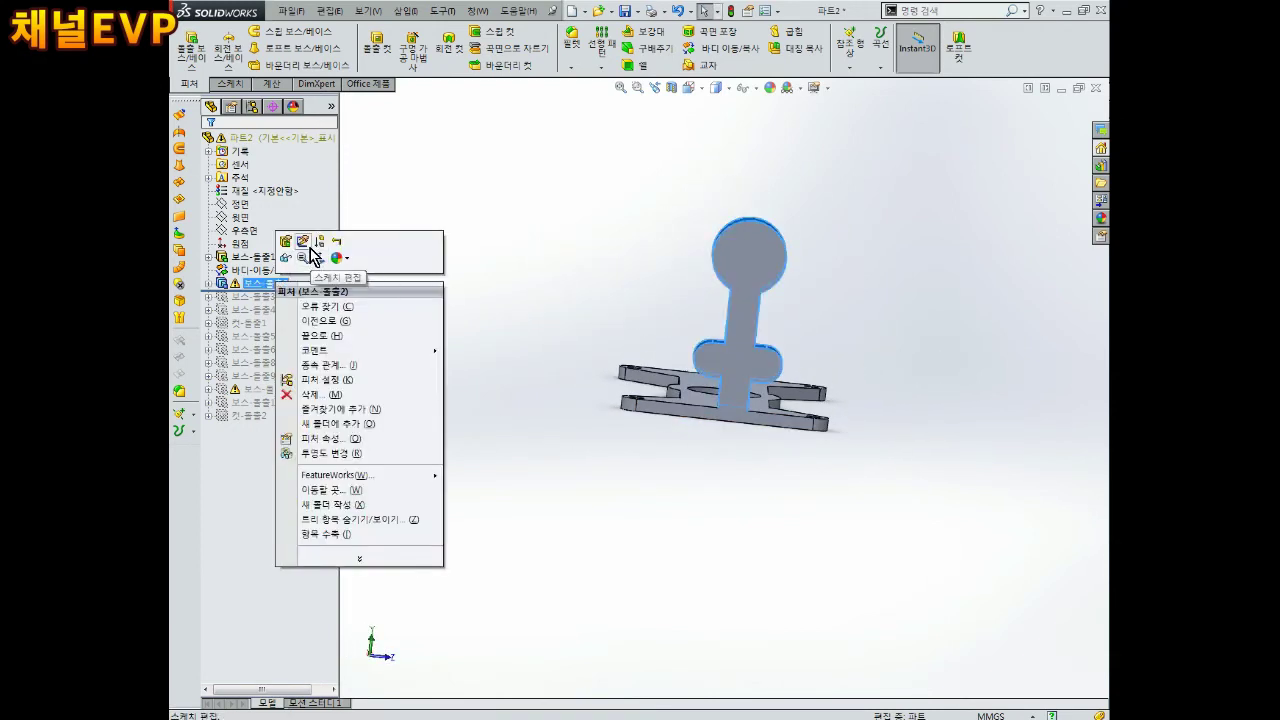
Edit the 보스-돌출2 sketch and delete the over-defining 42 dimension.
{"action": "left_click", "coordinate": [309, 250]}
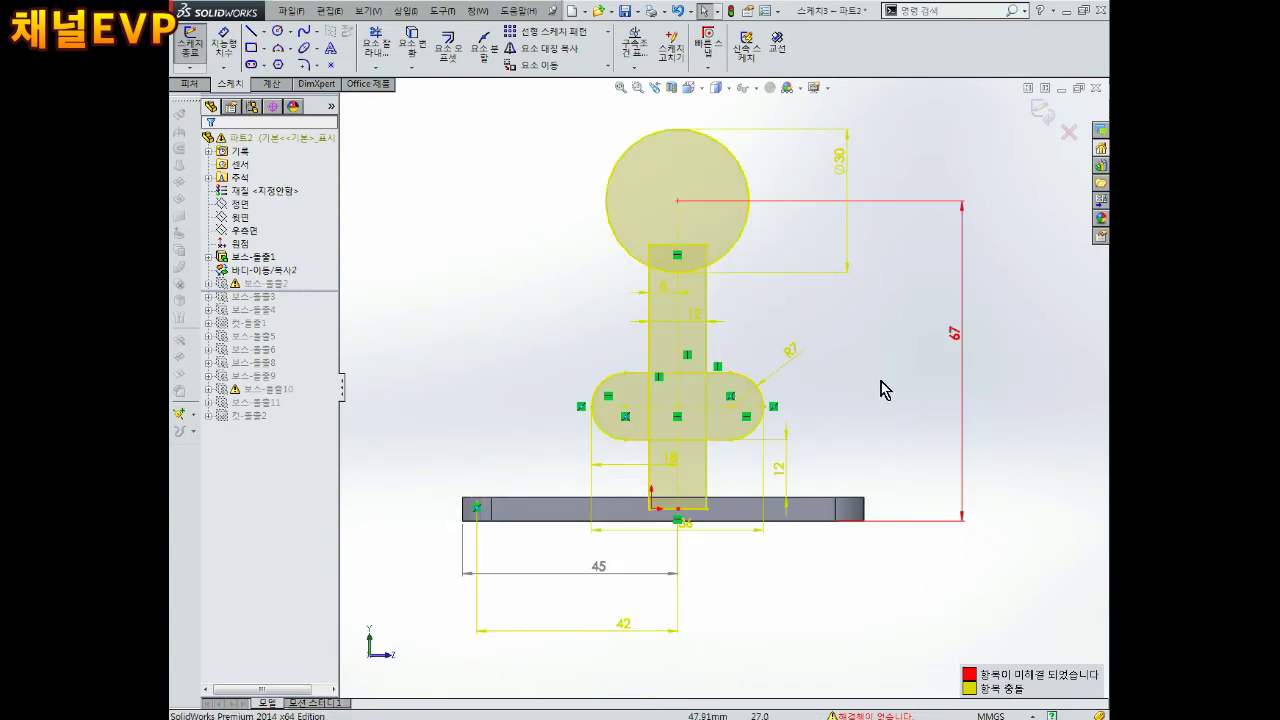
{"action": "scroll", "coordinate": [867, 437], "scroll_direction": "up", "scroll_amount": 2}
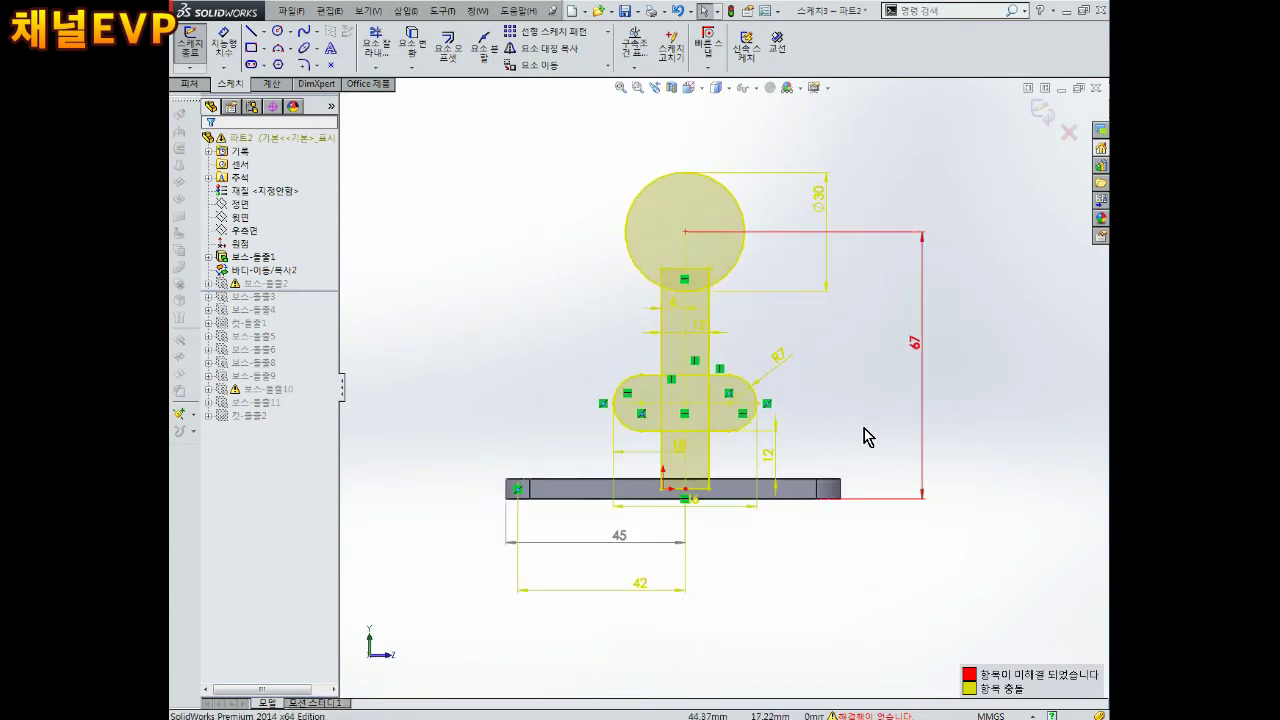
{"action": "left_click", "coordinate": [641, 590]}
{"action": "key", "text": "Delete"}
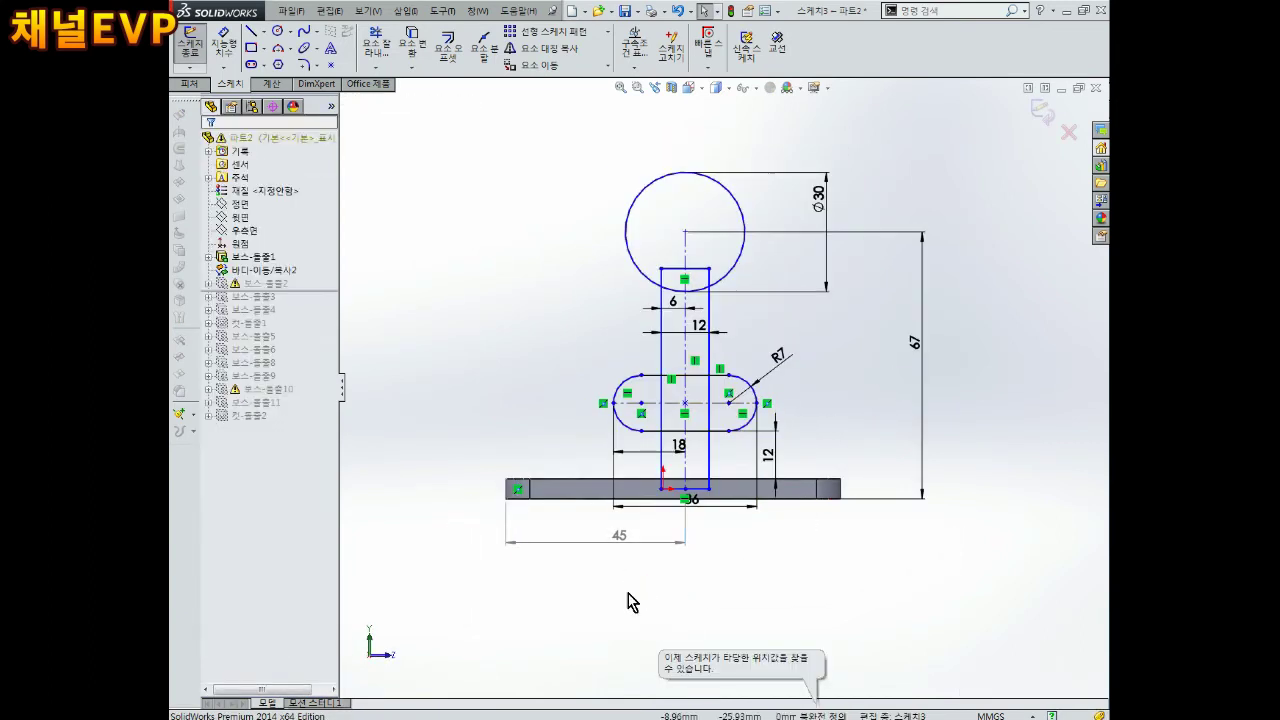
{"action": "right_click_drag", "start_coordinate": [527, 316], "coordinate": [534, 251]}
{"action": "middle_click_drag", "start_coordinate": [534, 251], "coordinate": [520, 565]}
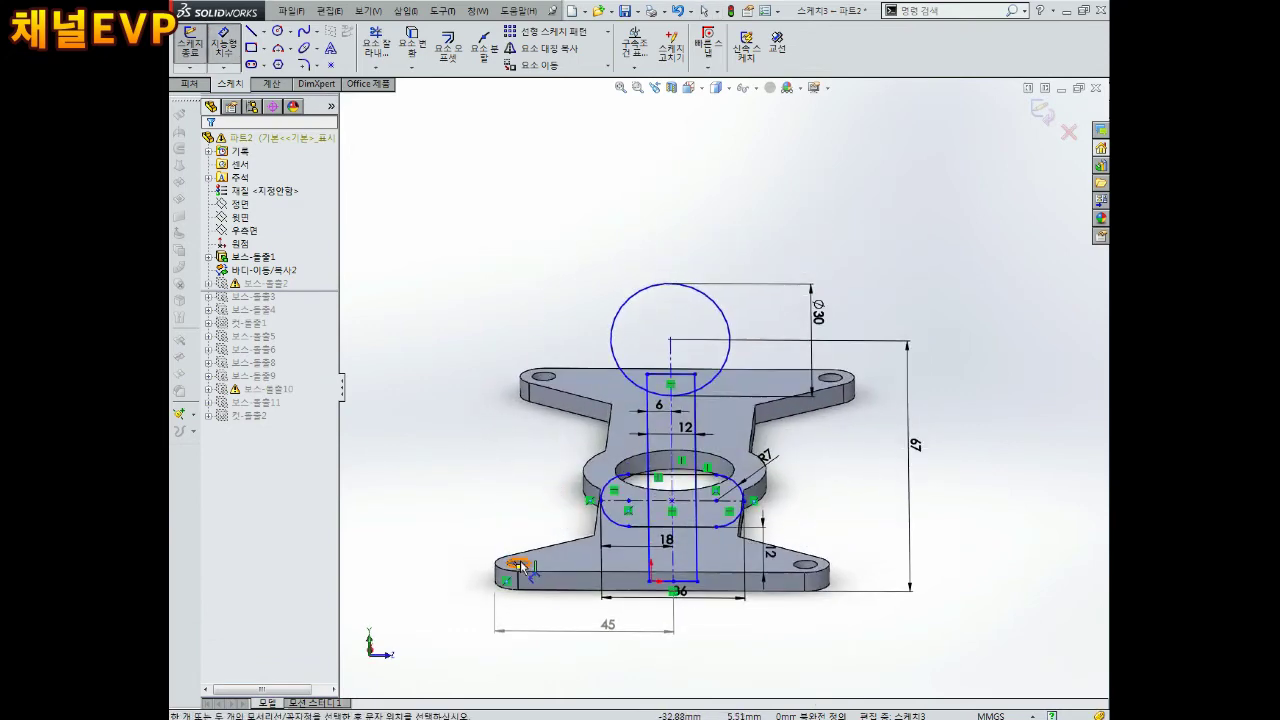
Cancel the stray dimension attempts, including a pending 45, and return to the flat sketch view.
{"action": "left_click", "coordinate": [609, 628]}
{"action": "key", "text": "Escape"}
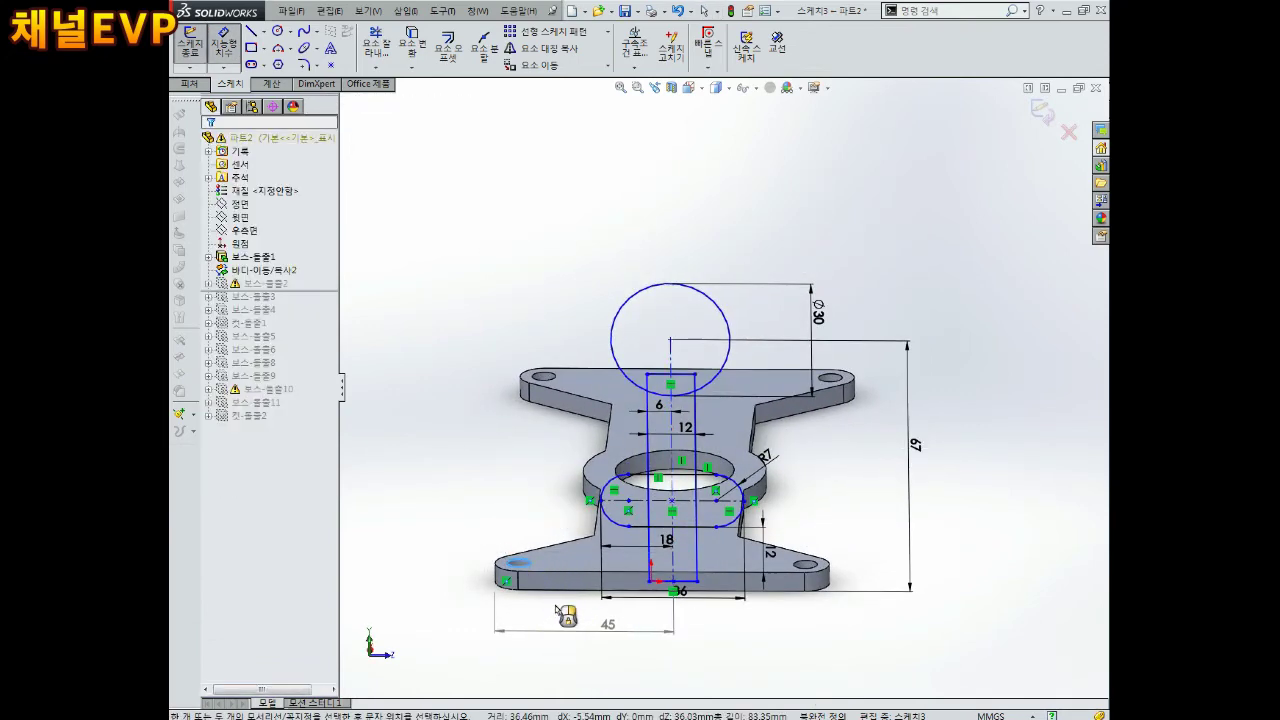
{"action": "scroll", "coordinate": [566, 590], "scroll_direction": "down", "scroll_amount": 2}
{"action": "scroll", "coordinate": [548, 535], "scroll_direction": "down", "scroll_amount": 2}
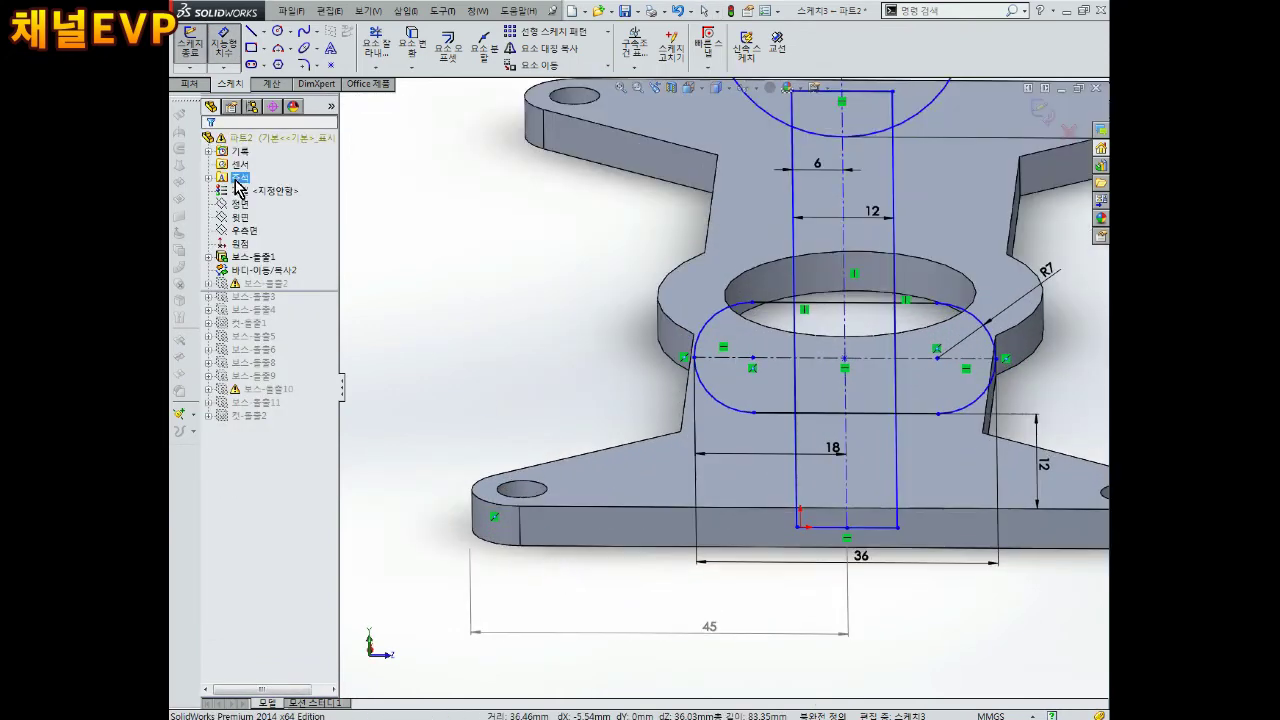
{"action": "left_click", "coordinate": [533, 502]}
{"action": "key", "text": "ctrl+8"}
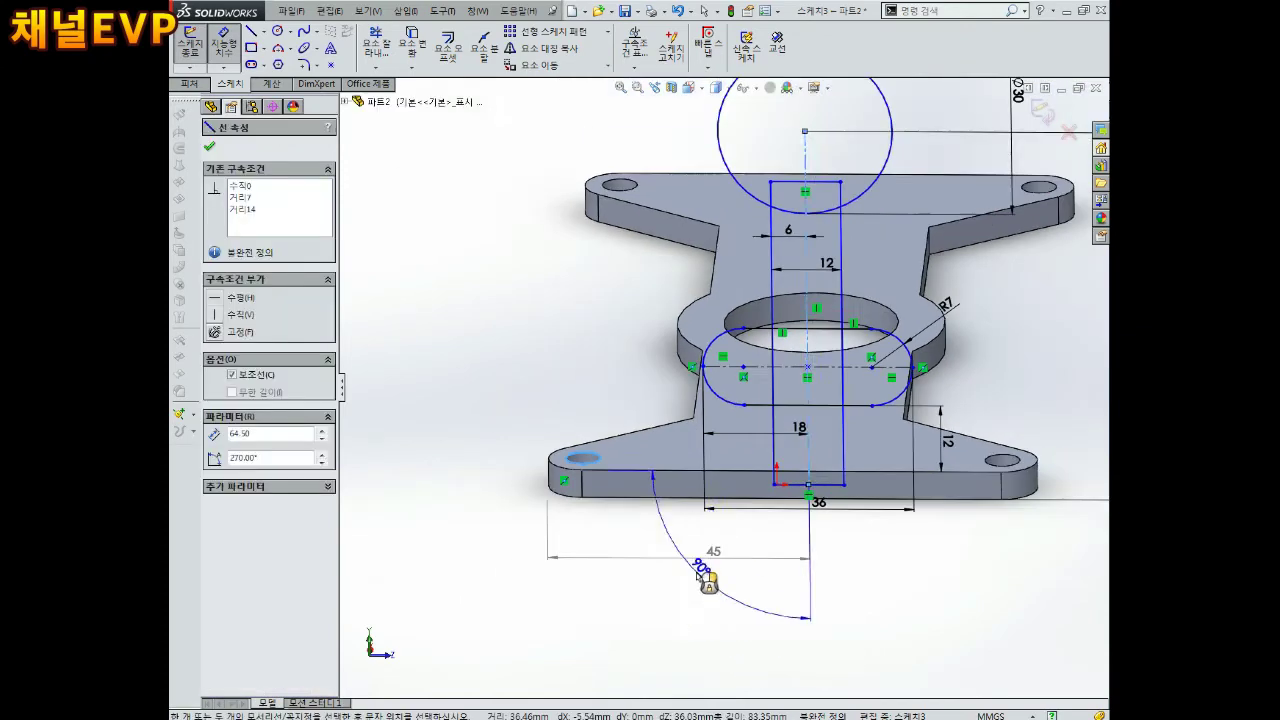
{"action": "scroll", "coordinate": [729, 460], "scroll_direction": "down", "scroll_amount": 2}
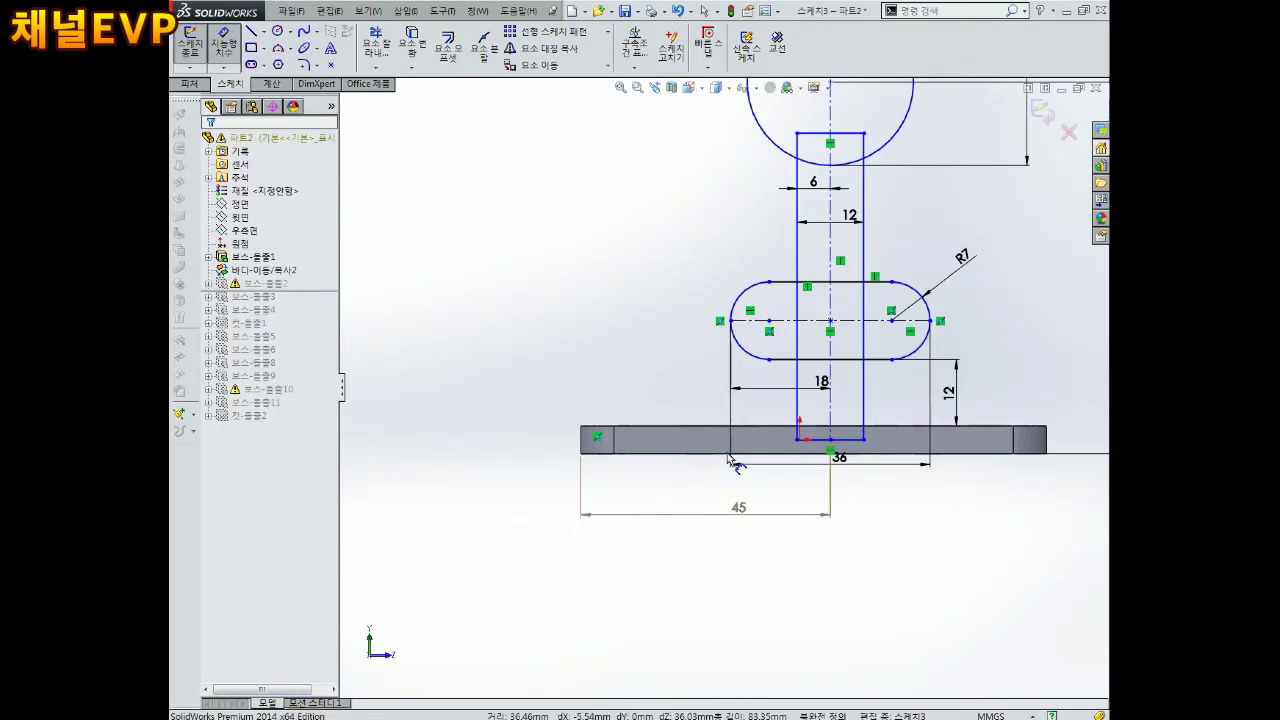
{"action": "key", "text": "Escape"}
{"action": "key", "text": "f"}
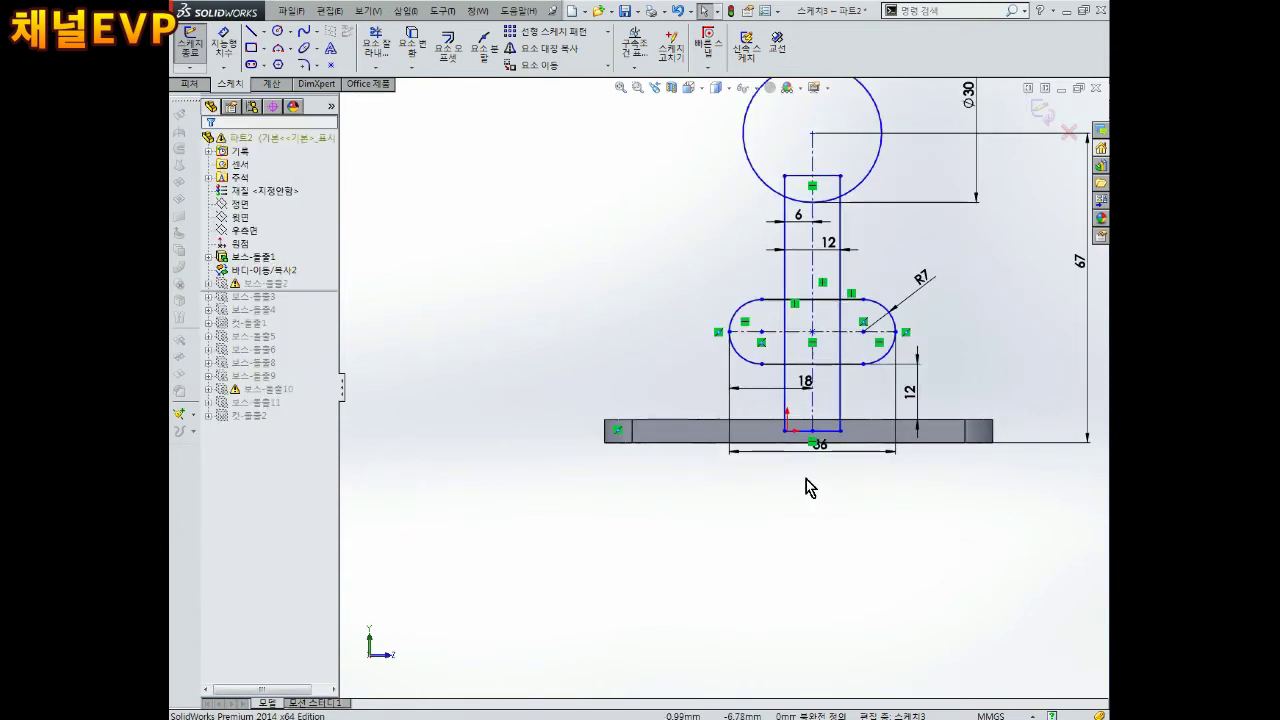
Add a new 42 mm horizontal dimension from the base plate's left end.
{"action": "right_click_drag", "start_coordinate": [783, 488], "coordinate": [647, 466]}
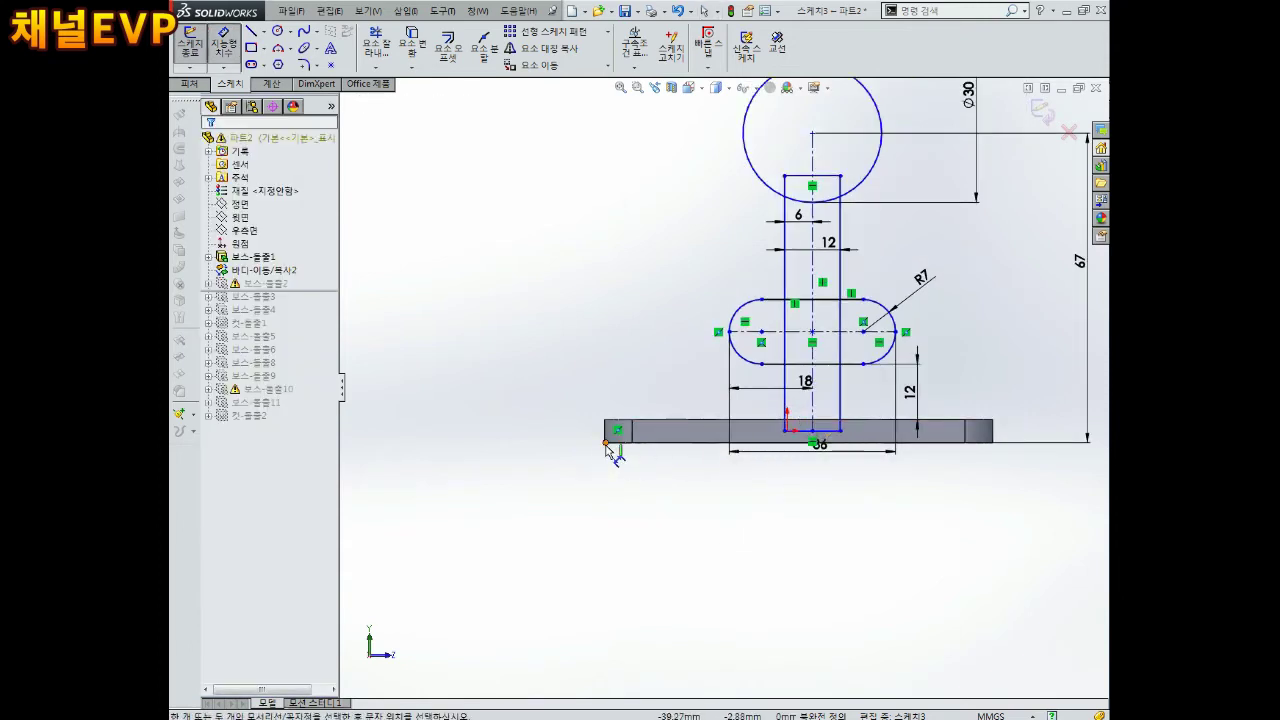
{"action": "left_click", "coordinate": [810, 412]}
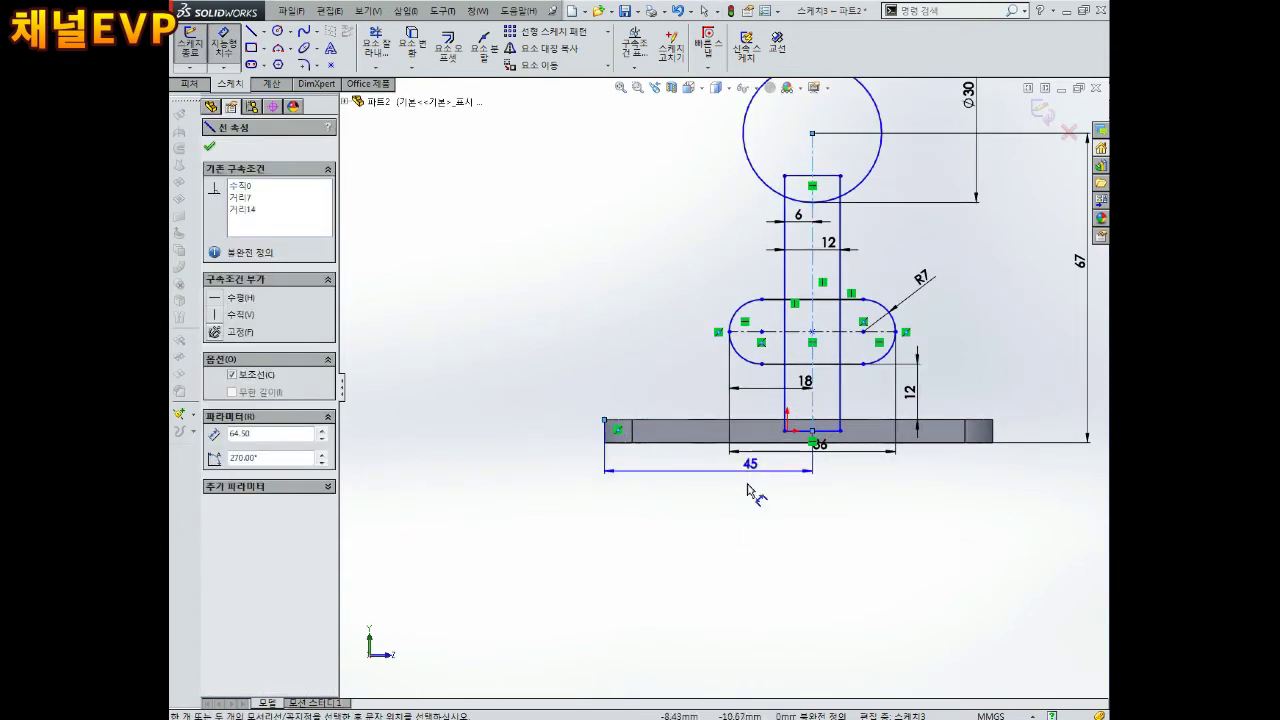
{"action": "left_click", "coordinate": [750, 510]}
{"action": "type", "text": "42"}
{"action": "key", "text": "Return"}
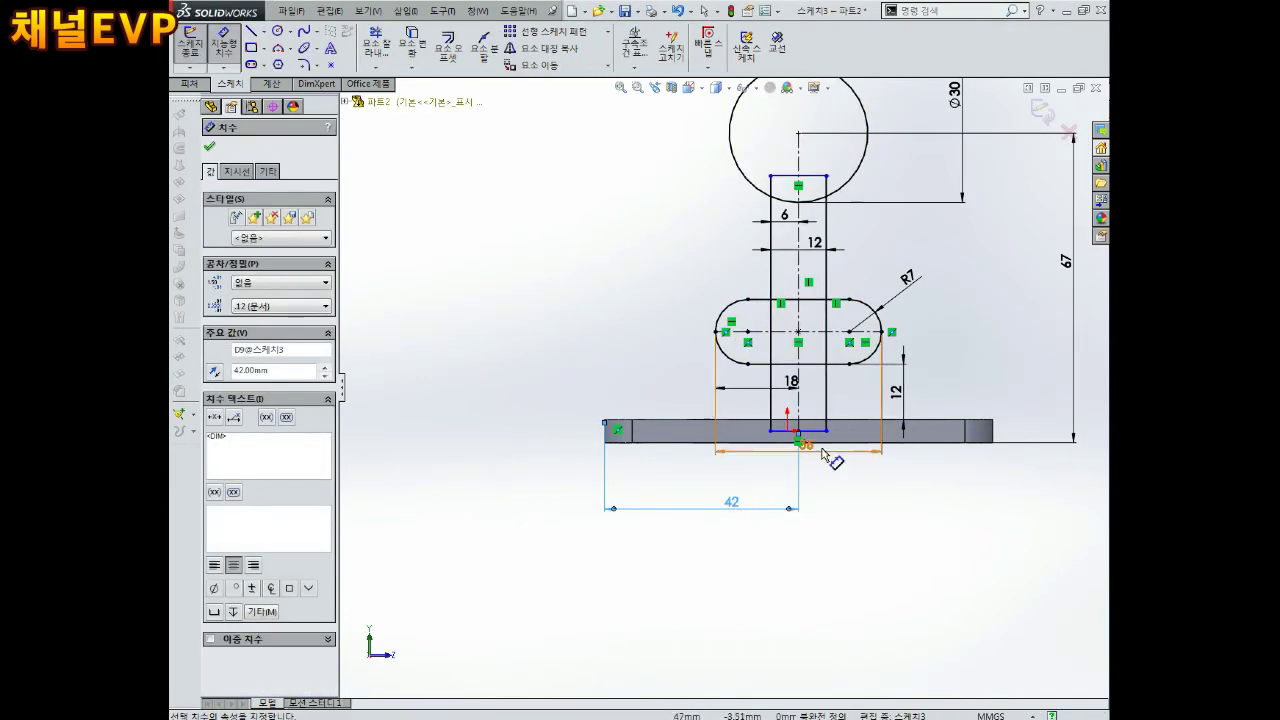
{"action": "left_click", "coordinate": [800, 418]}
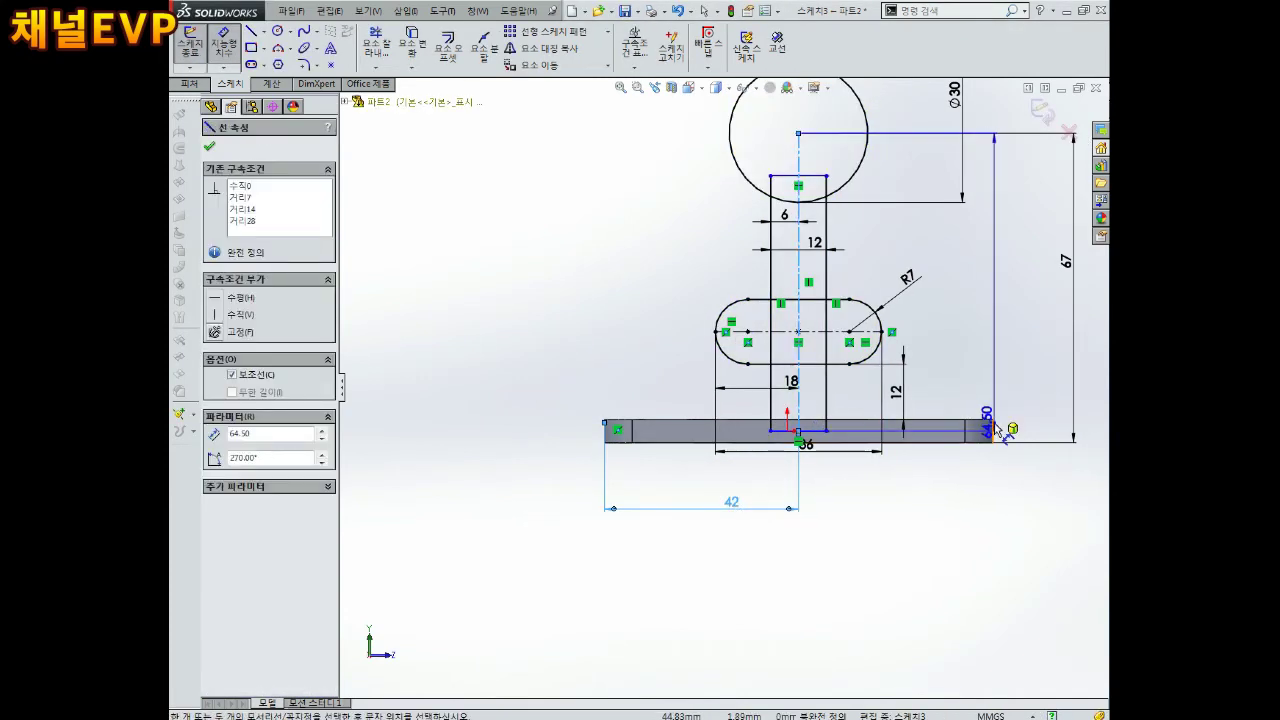
{"action": "left_click", "coordinate": [991, 425]}
Exit the lever sketch, roll forward to restore 보스-돌출3 and 보스-돌출4, and edit 보스-돌출4's sketch.
{"action": "left_click", "coordinate": [1067, 131]}
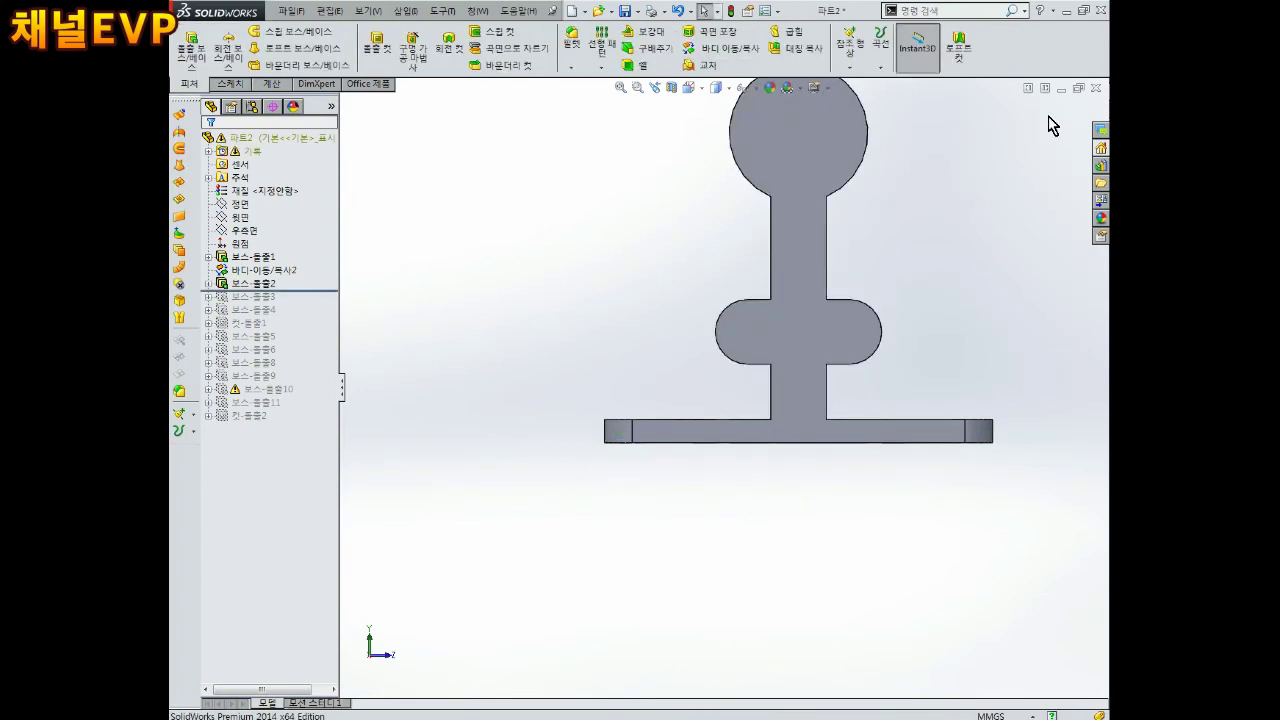
{"action": "left_click_drag", "start_coordinate": [320, 291], "coordinate": [312, 316]}
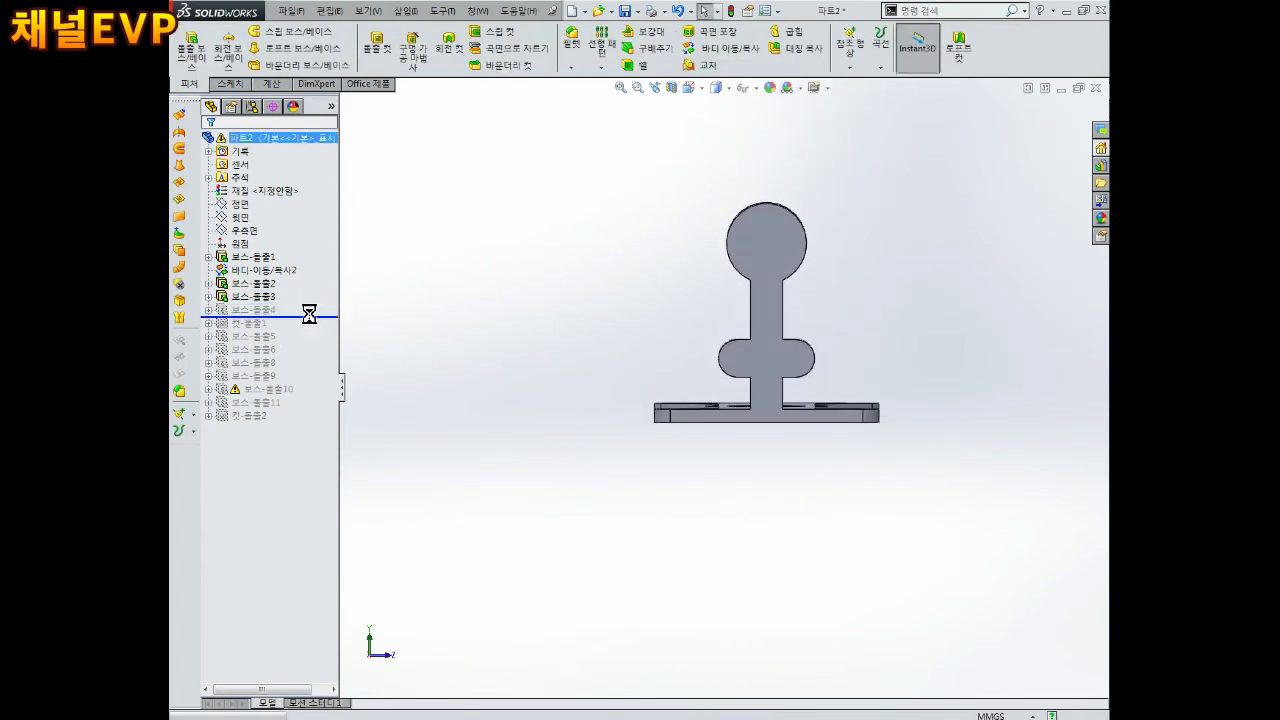
{"action": "right_click", "coordinate": [270, 310]}
{"action": "left_click", "coordinate": [292, 272]}
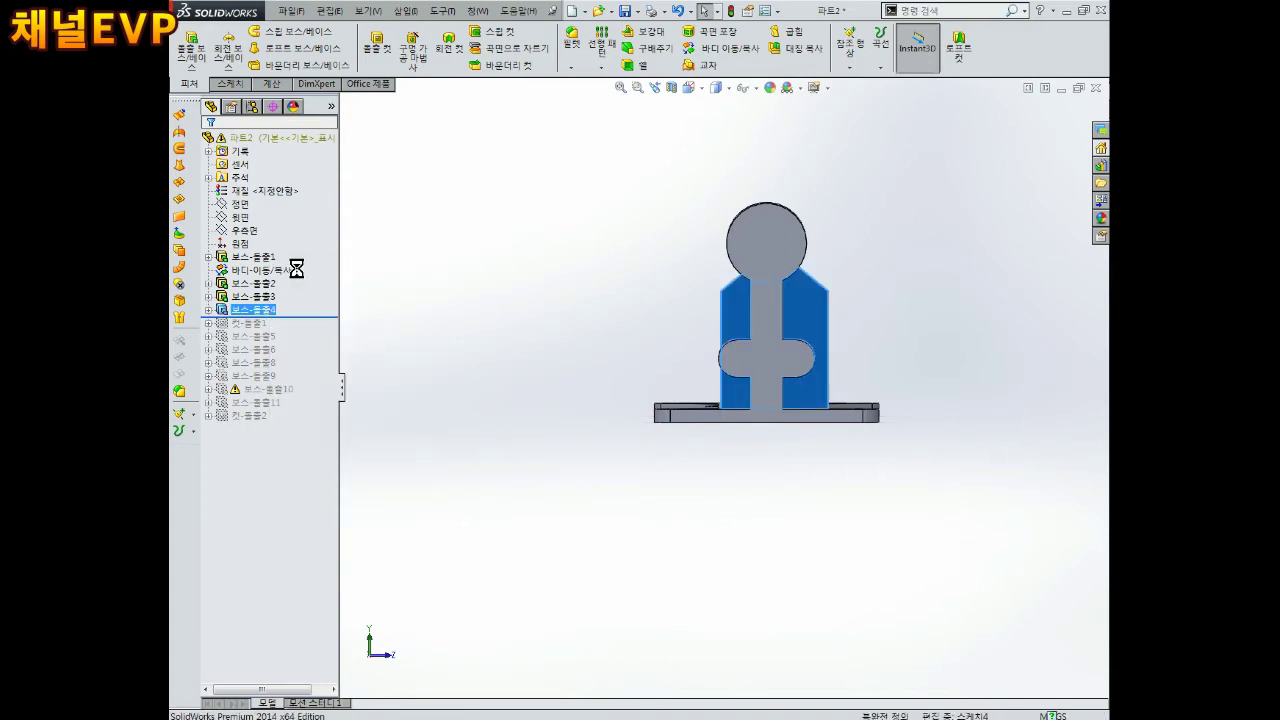
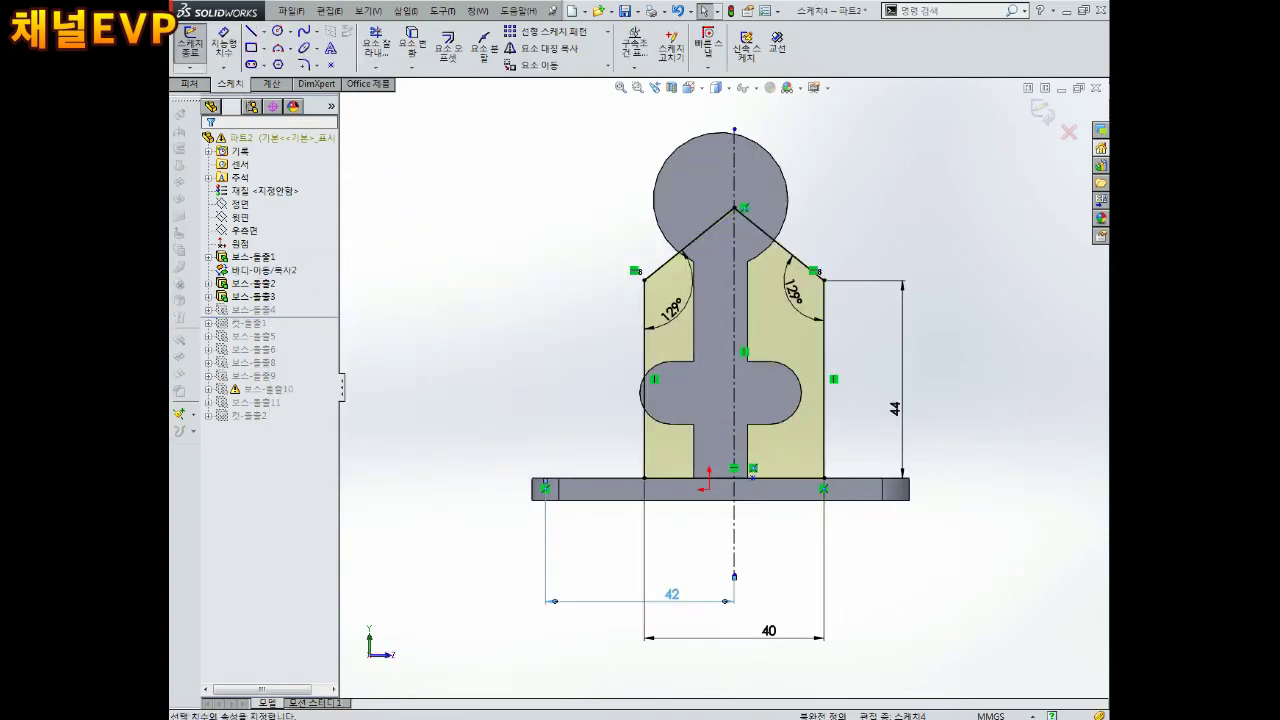
Try dimensioning the base's left corner 42 mm from the centreline, then delete that dimension.
{"action": "left_click", "coordinate": [790, 668]}
{"action": "left_click", "coordinate": [768, 627]}
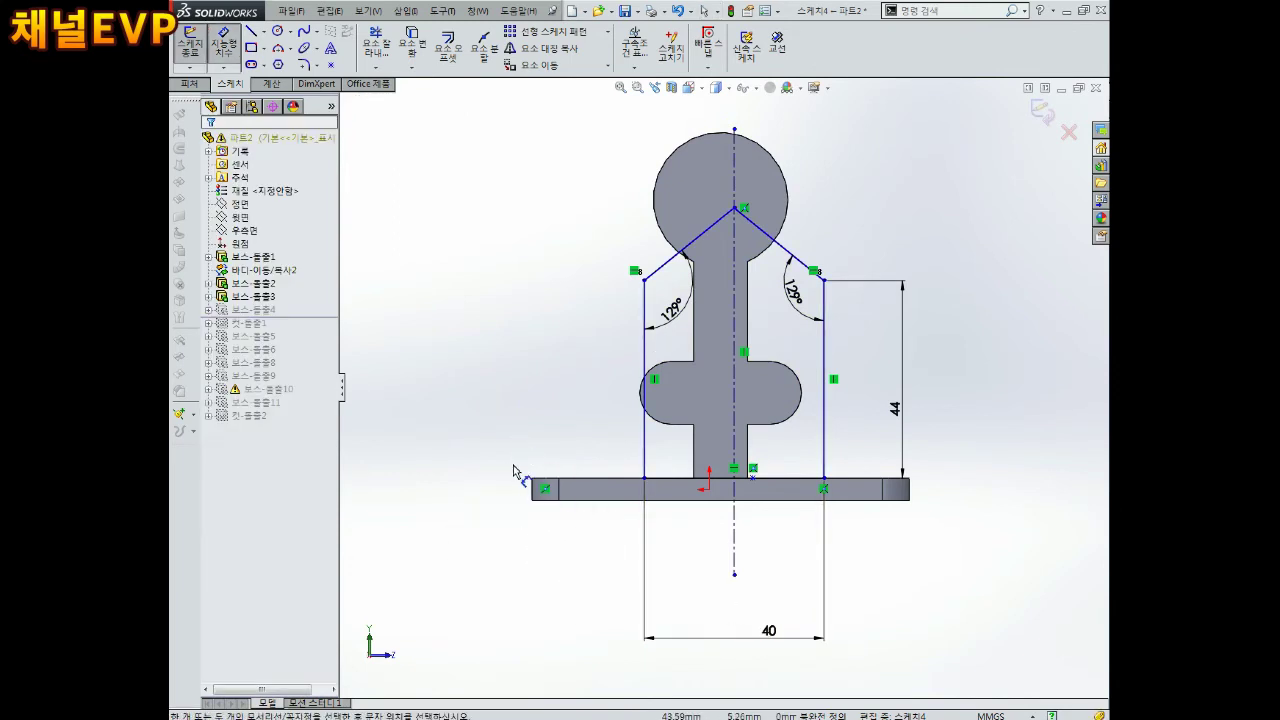
{"action": "left_click", "coordinate": [535, 481]}
{"action": "left_click", "coordinate": [735, 438]}
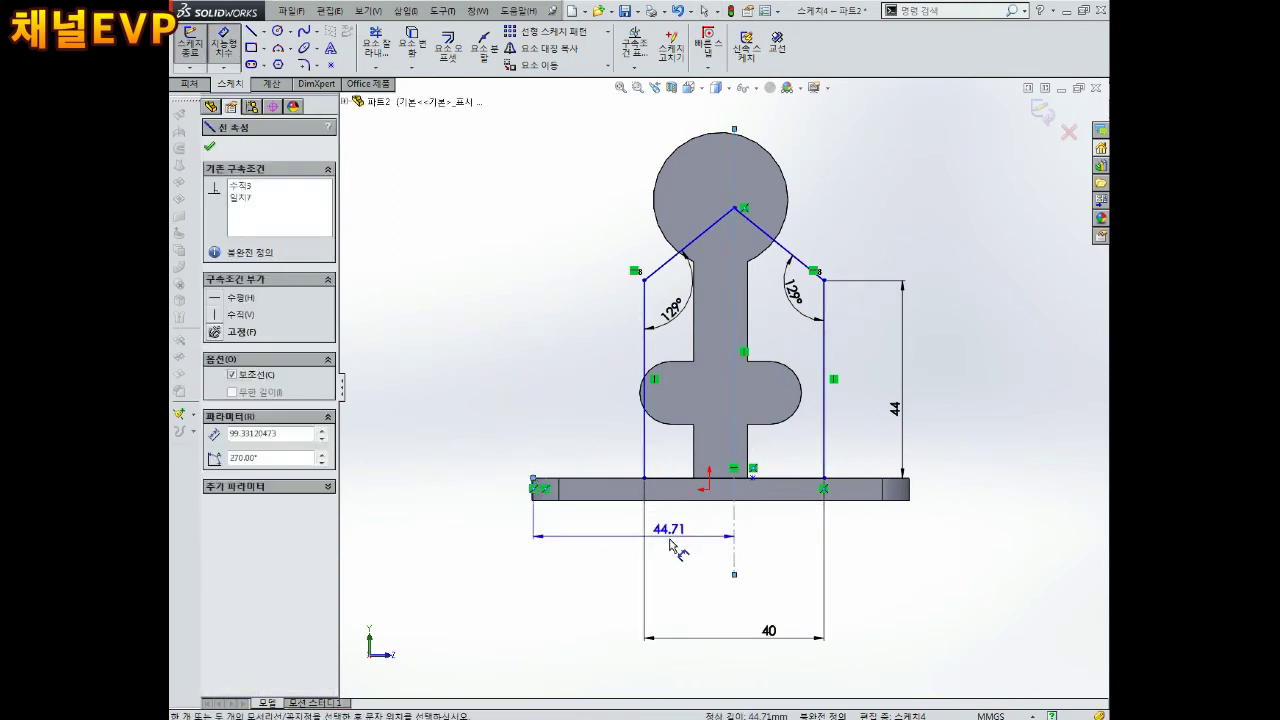
{"action": "left_click", "coordinate": [675, 542]}
{"action": "type", "text": "42"}
{"action": "key", "text": "Return"}
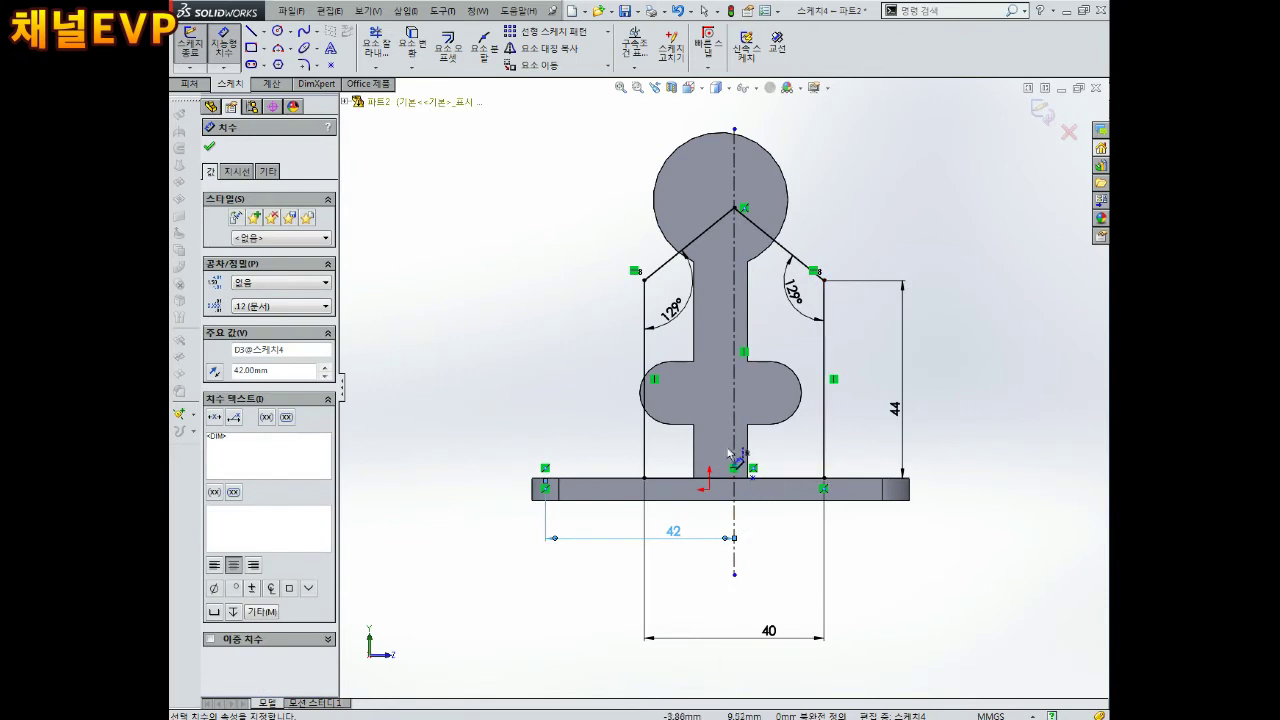
{"action": "left_click", "coordinate": [734, 454]}
{"action": "left_click", "coordinate": [909, 479]}
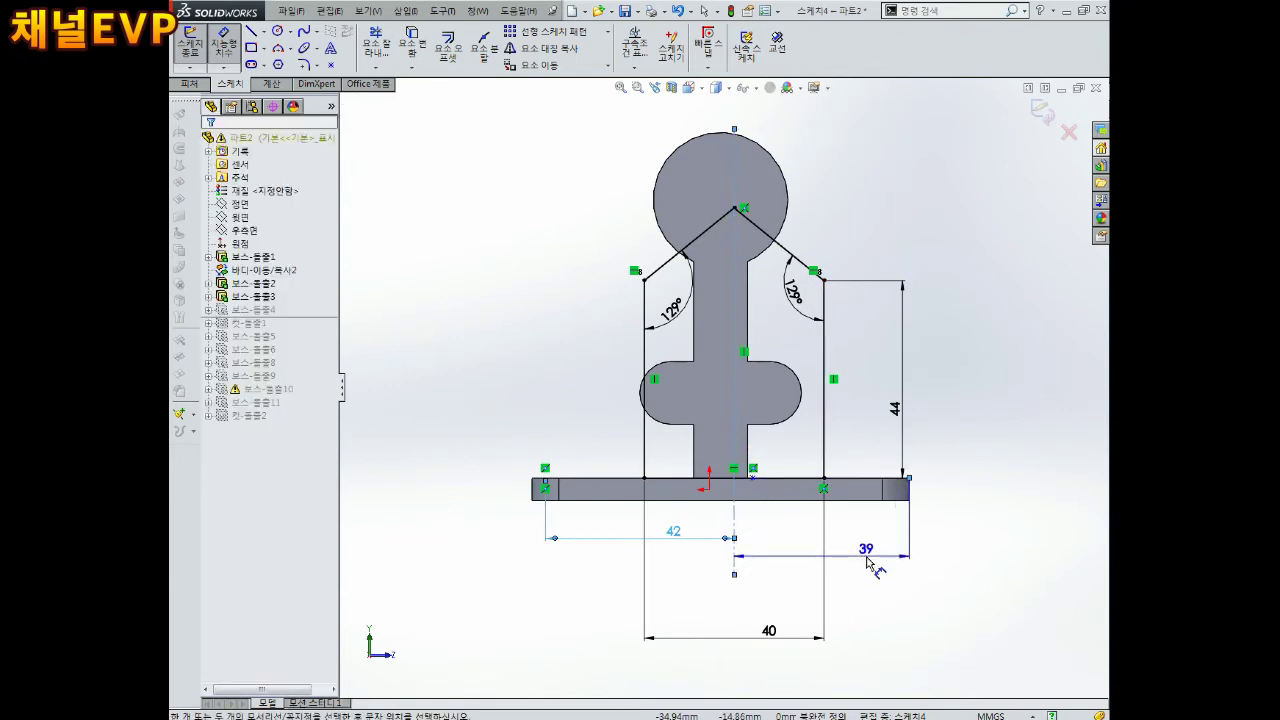
{"action": "key", "text": "Escape"}
{"action": "left_click", "coordinate": [594, 539]}
{"action": "key", "text": "Delete"}
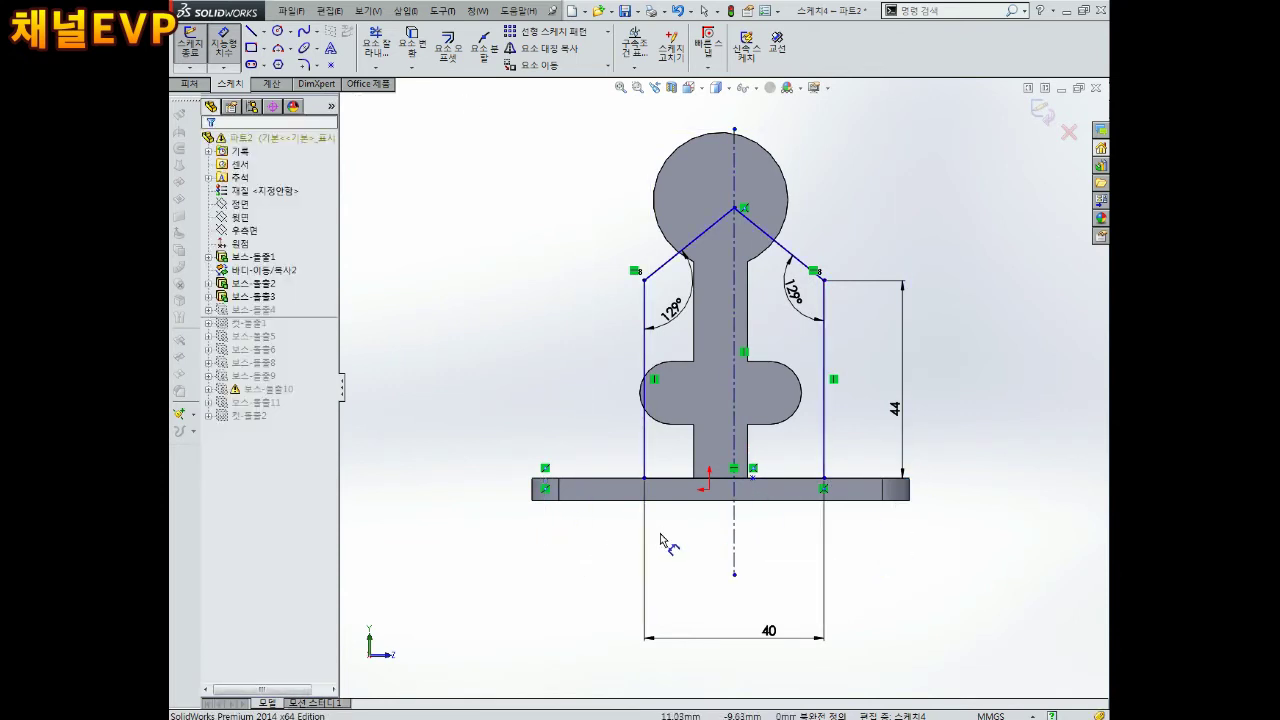
Convert the base's left edge into the sketch and dimension it 42 mm from the centreline.
{"action": "left_click", "coordinate": [462, 52]}
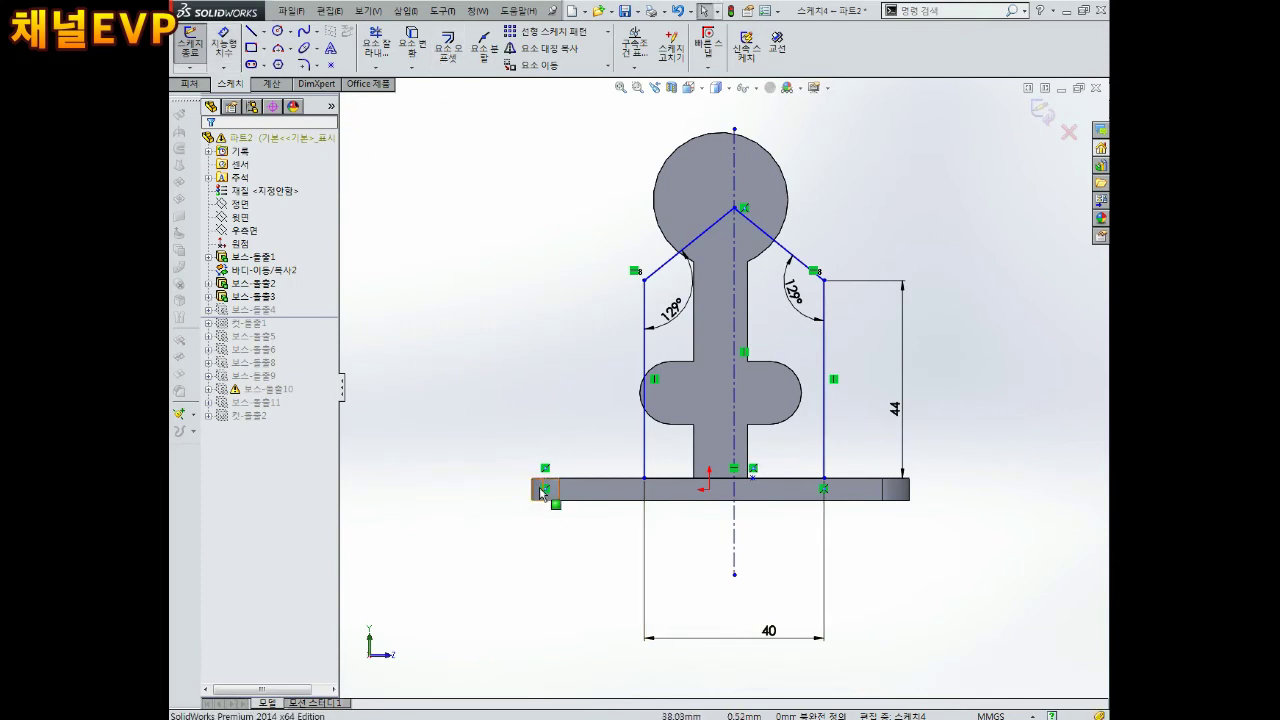
{"action": "left_click", "coordinate": [535, 496]}
{"action": "left_click", "coordinate": [420, 46]}
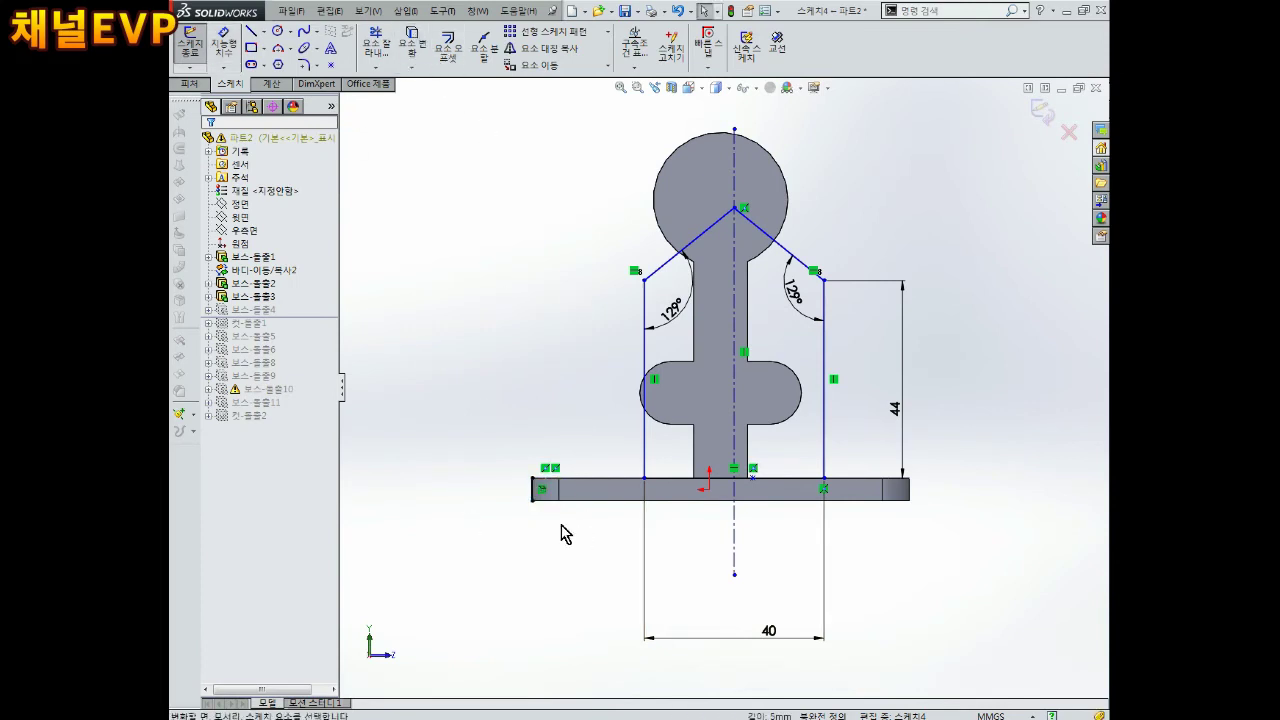
{"action": "right_click_drag", "start_coordinate": [545, 537], "coordinate": [540, 540]}
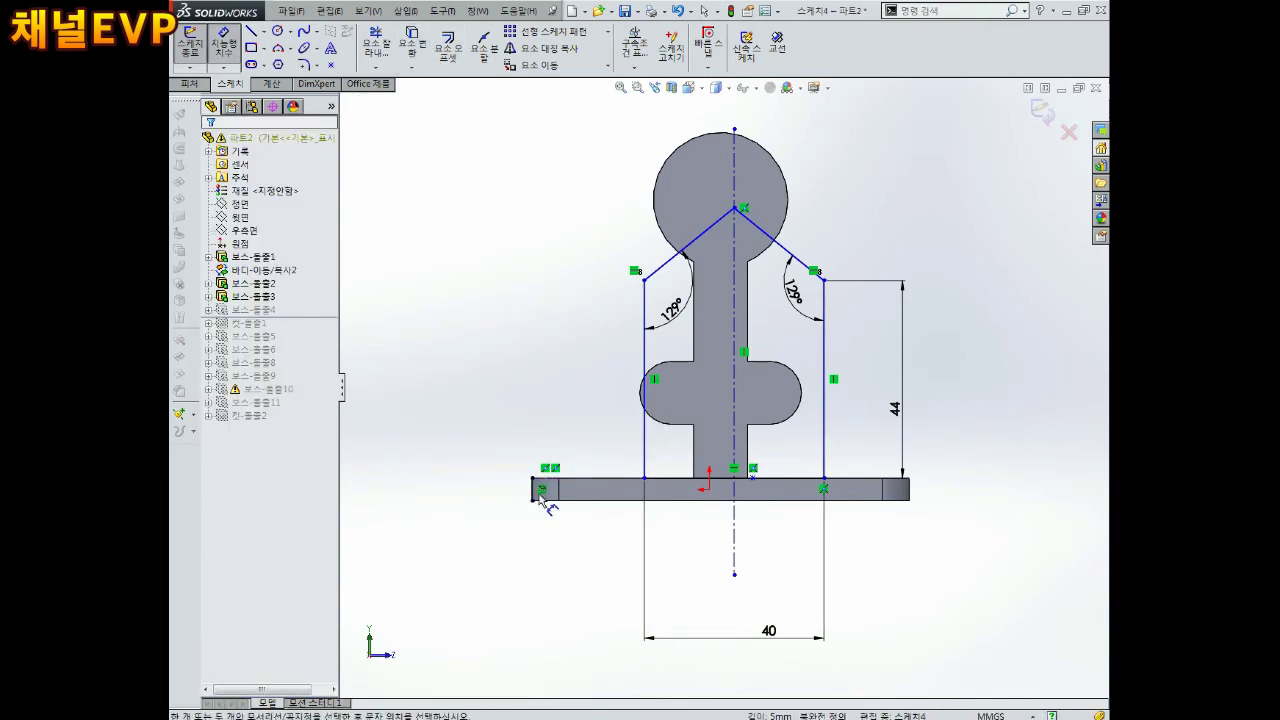
{"action": "left_click", "coordinate": [735, 527]}
{"action": "left_click", "coordinate": [616, 600]}
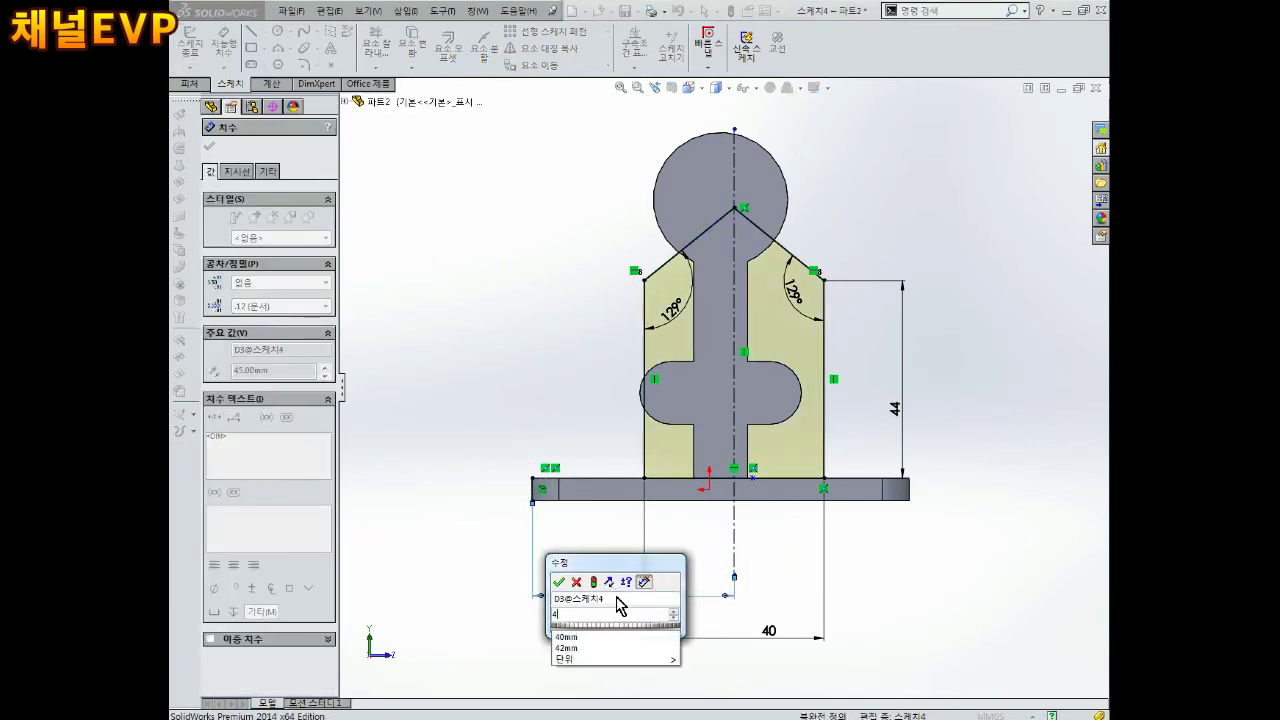
{"action": "type", "text": "42"}
{"action": "key", "text": "Return"}
{"action": "scroll", "coordinate": [735, 430], "scroll_direction": "up", "scroll_amount": 2}
{"action": "left_click", "coordinate": [754, 414]}
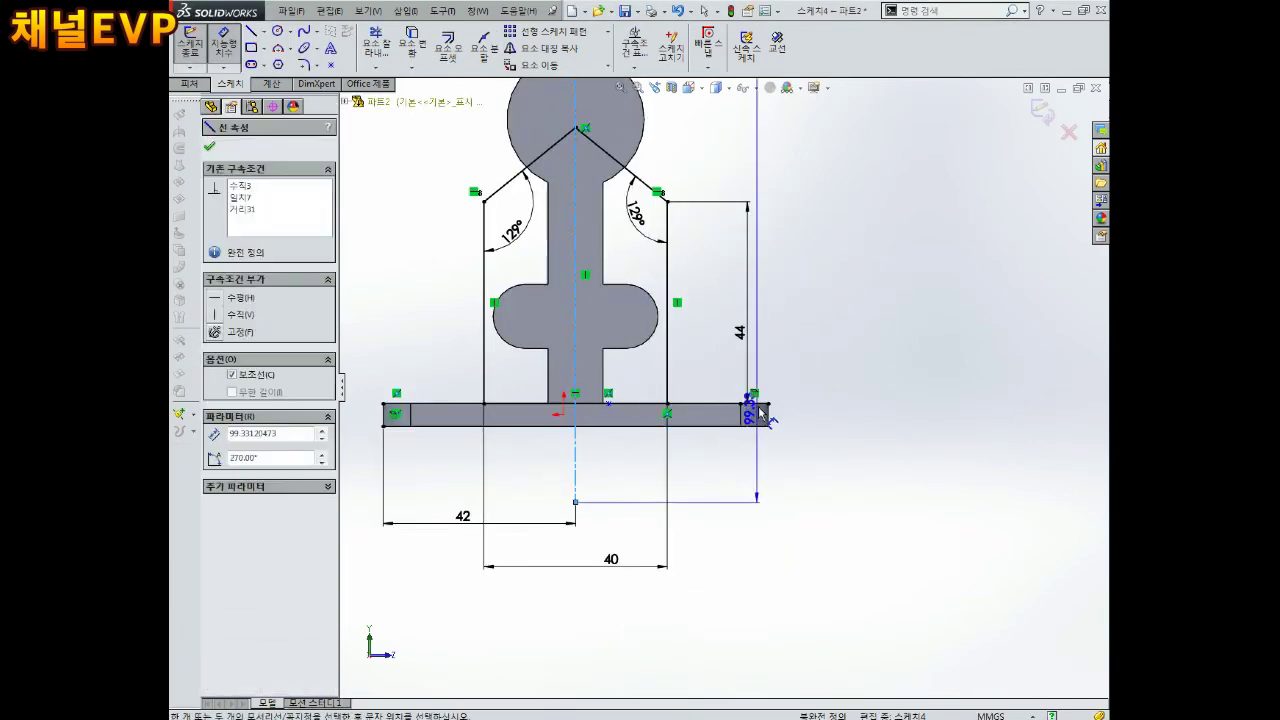
{"action": "left_click", "coordinate": [737, 491]}
Exit the sketch and roll the history forward to include 보스-돌출6.
{"action": "left_click", "coordinate": [1040, 114]}
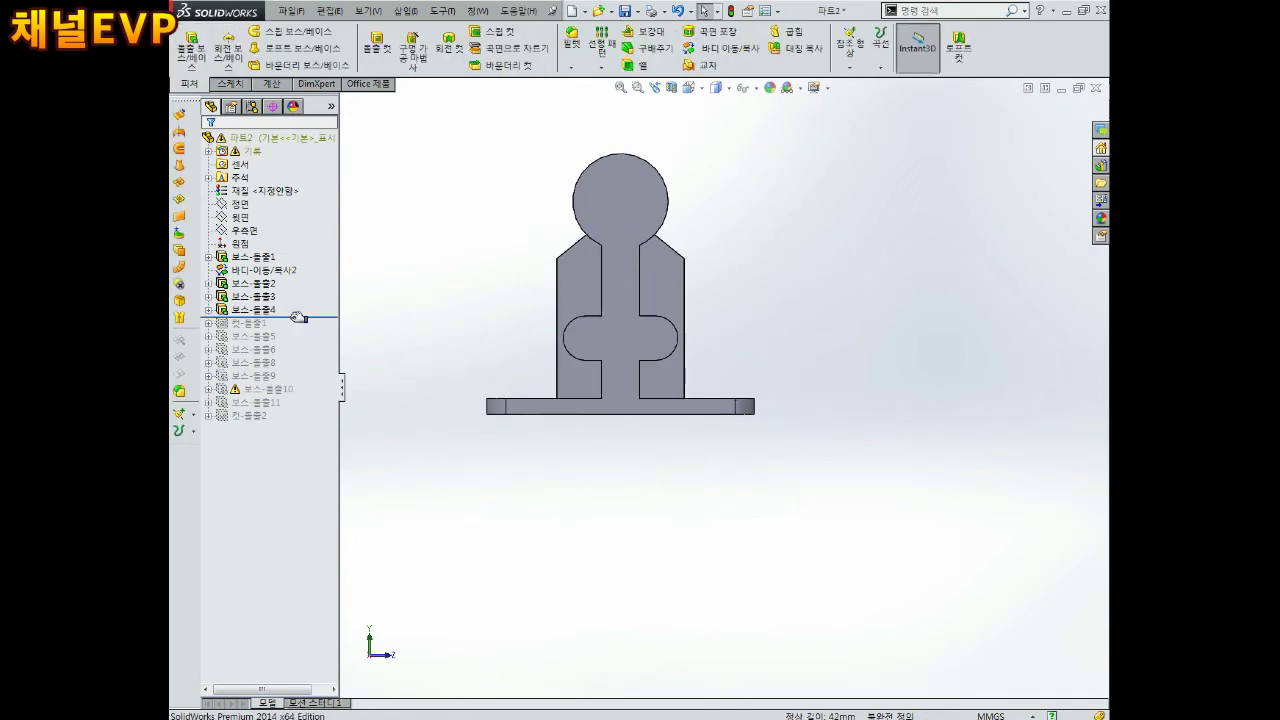
{"action": "left_click_drag", "start_coordinate": [297, 317], "coordinate": [300, 345]}
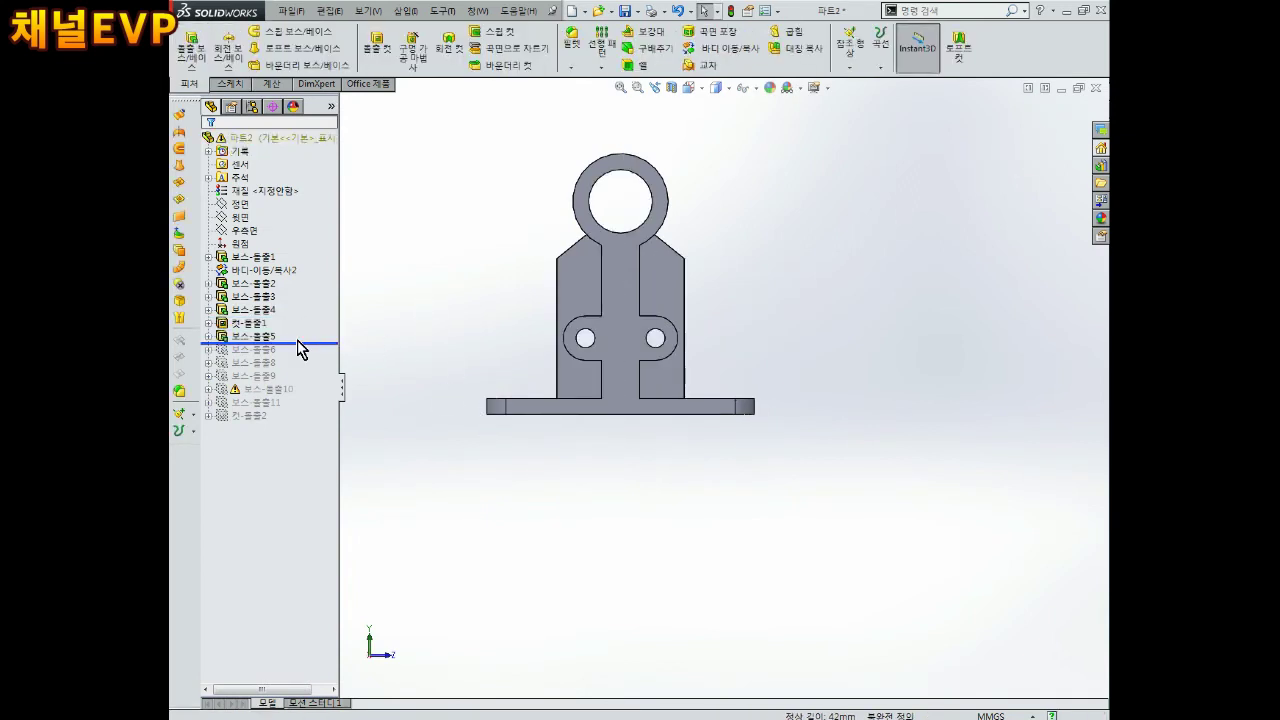
{"action": "middle_click_drag", "start_coordinate": [700, 430], "coordinate": [638, 465]}
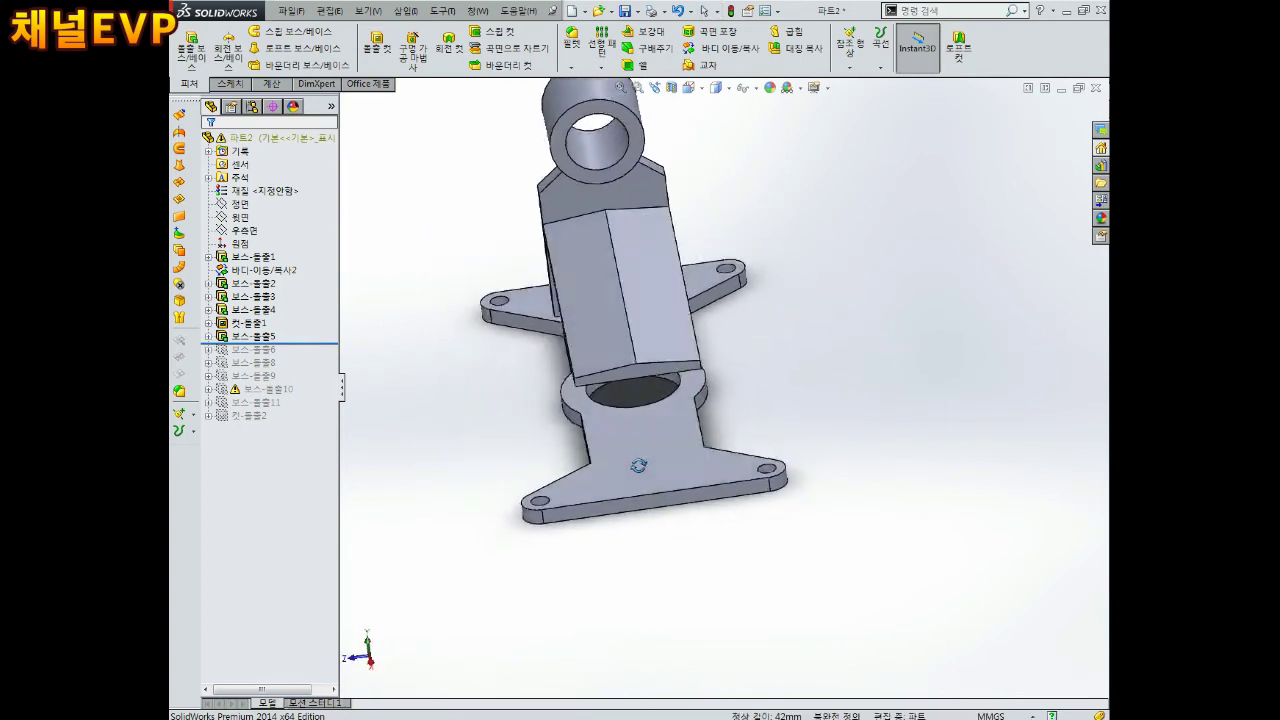
{"action": "middle_click_drag", "start_coordinate": [638, 465], "coordinate": [523, 434]}
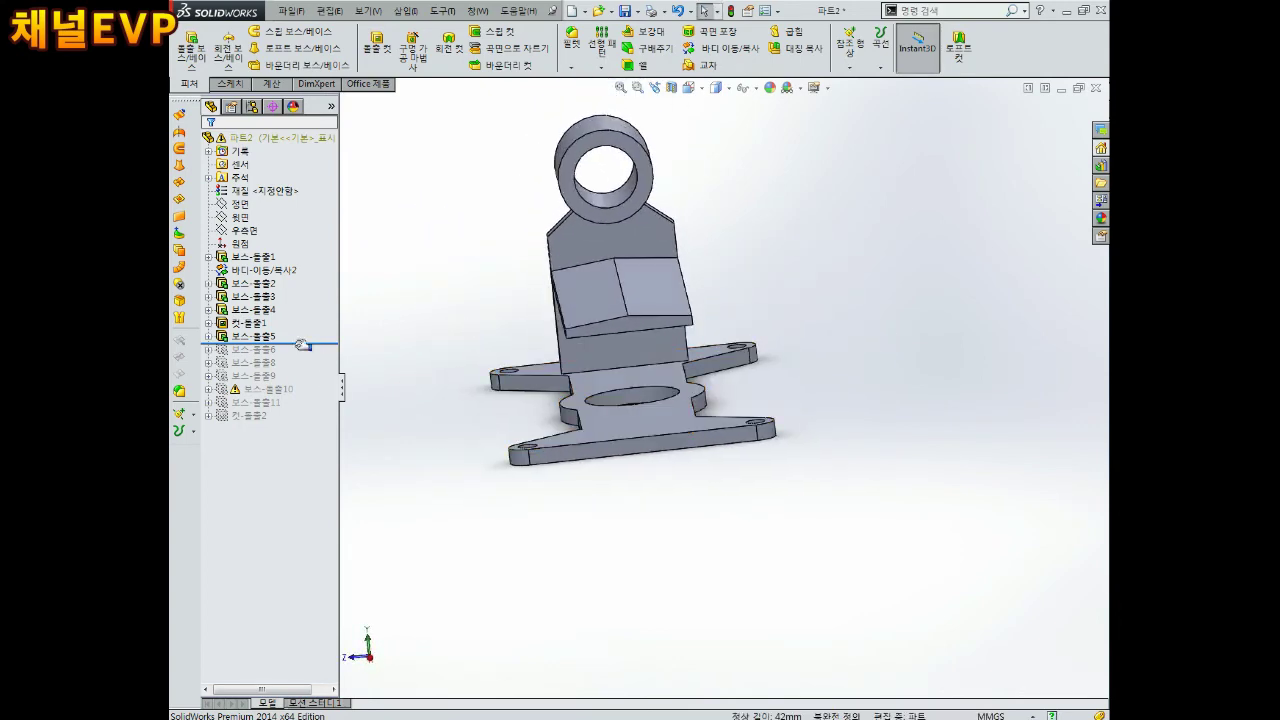
{"action": "left_click_drag", "start_coordinate": [303, 345], "coordinate": [297, 357]}
{"action": "mouse_move", "coordinate": [640, 449]}
{"action": "middle_mouse_down"}
{"action": "mouse_move", "coordinate": [920, 536]}
{"action": "mouse_move", "coordinate": [760, 500]}
{"action": "middle_mouse_up"}
Edit the sketch of 보스-돌출6.
{"action": "left_click", "coordinate": [253, 349]}
{"action": "left_click", "coordinate": [289, 312]}
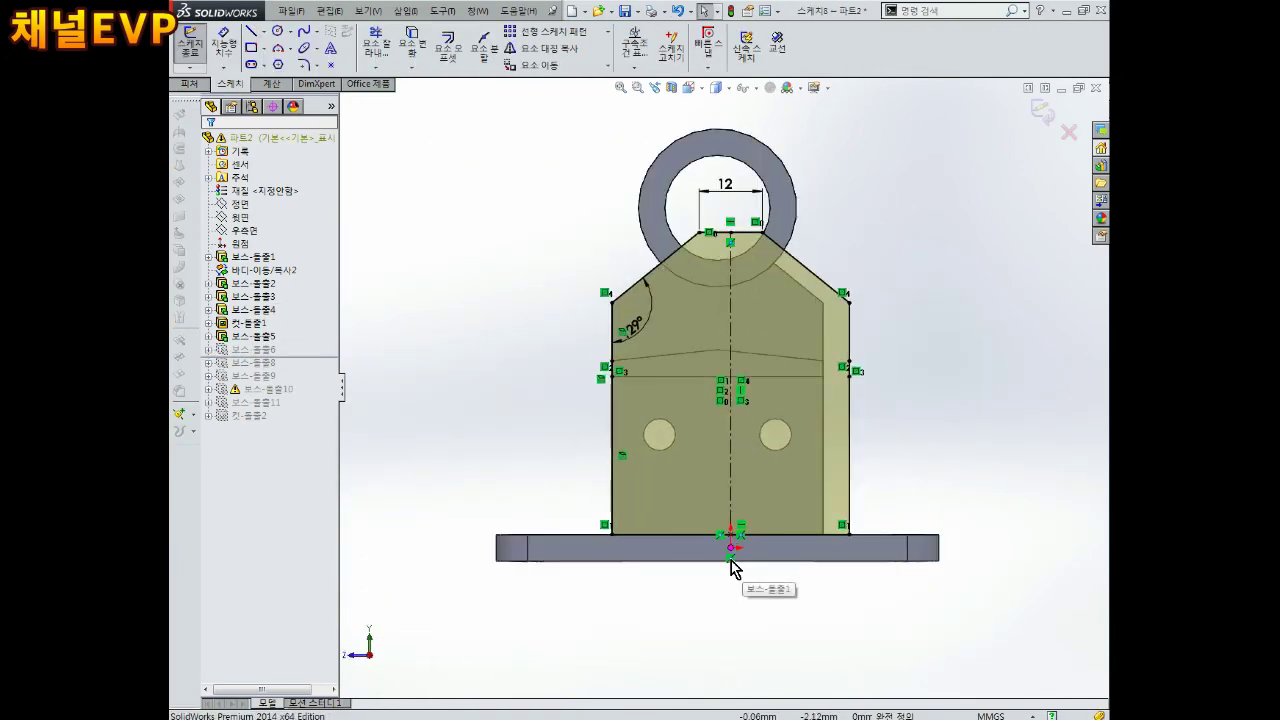
{"action": "left_click", "coordinate": [500, 548]}
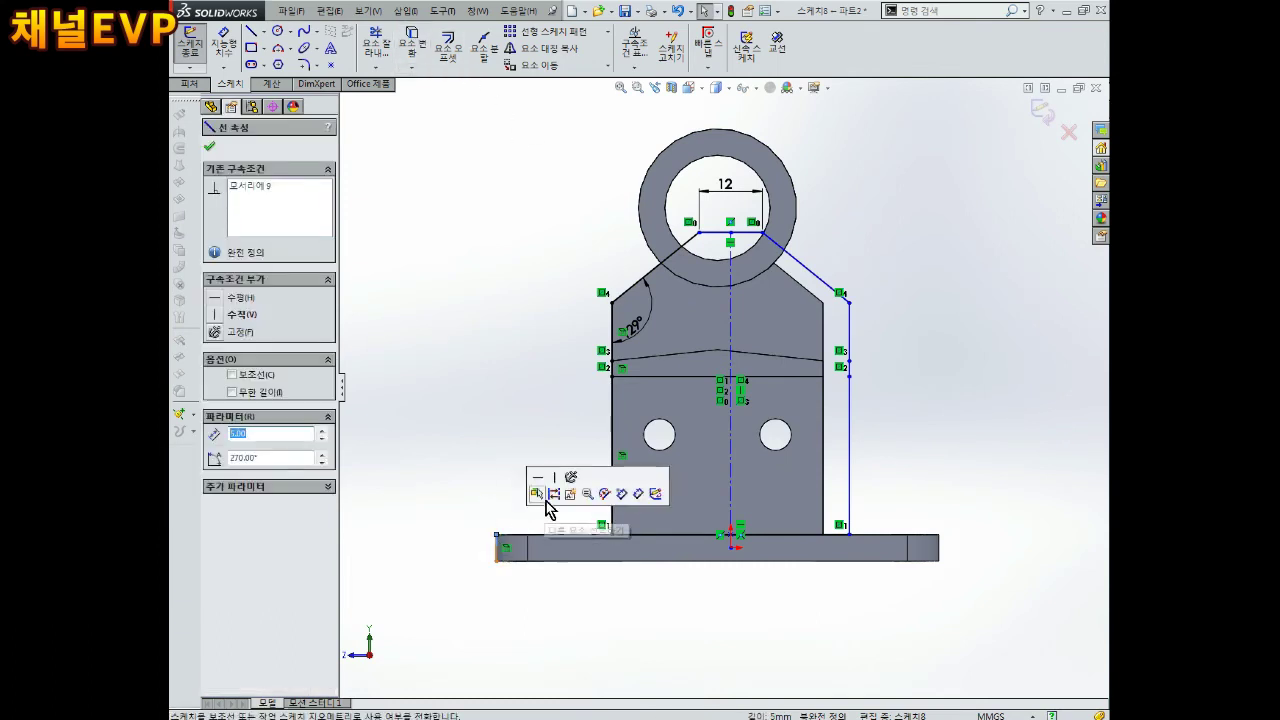
{"action": "left_click", "coordinate": [629, 571]}
Dimension the base's left end 42 mm from the centreline.
{"action": "key", "text": "d"}
{"action": "left_click", "coordinate": [503, 550]}
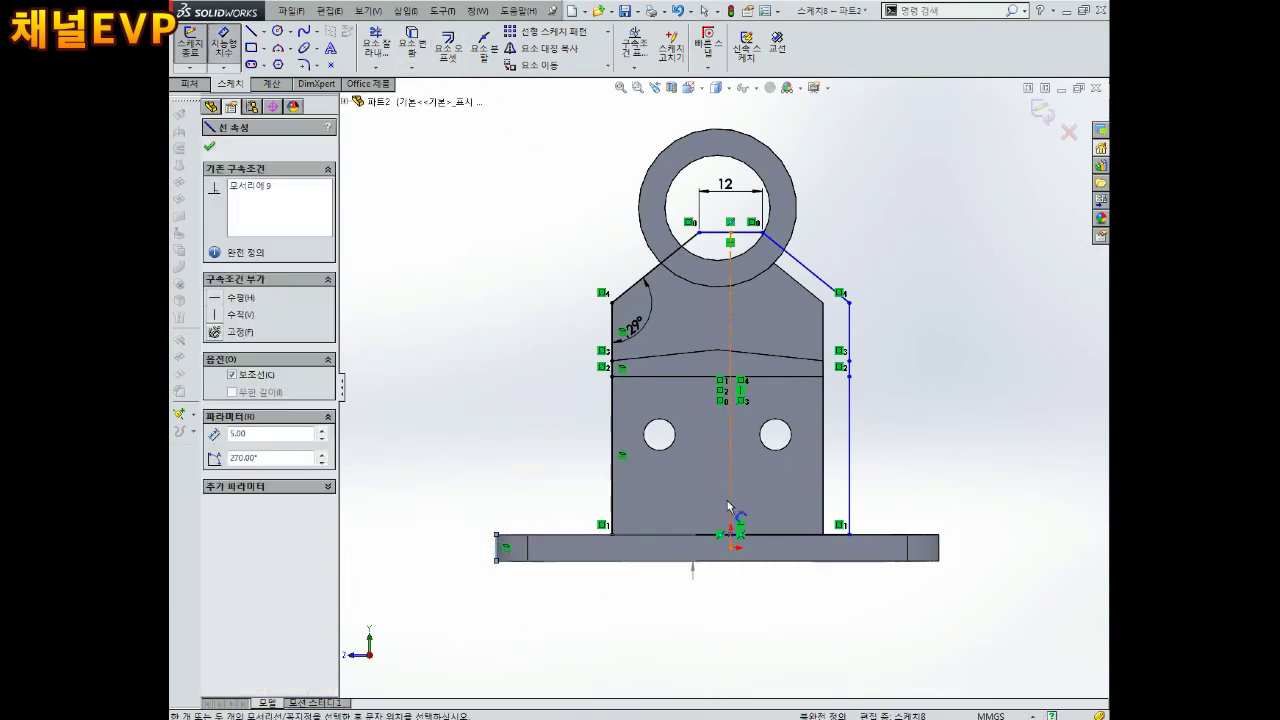
{"action": "left_click", "coordinate": [730, 505]}
{"action": "left_click", "coordinate": [680, 627]}
{"action": "type", "text": "42"}
{"action": "key", "text": "Return"}
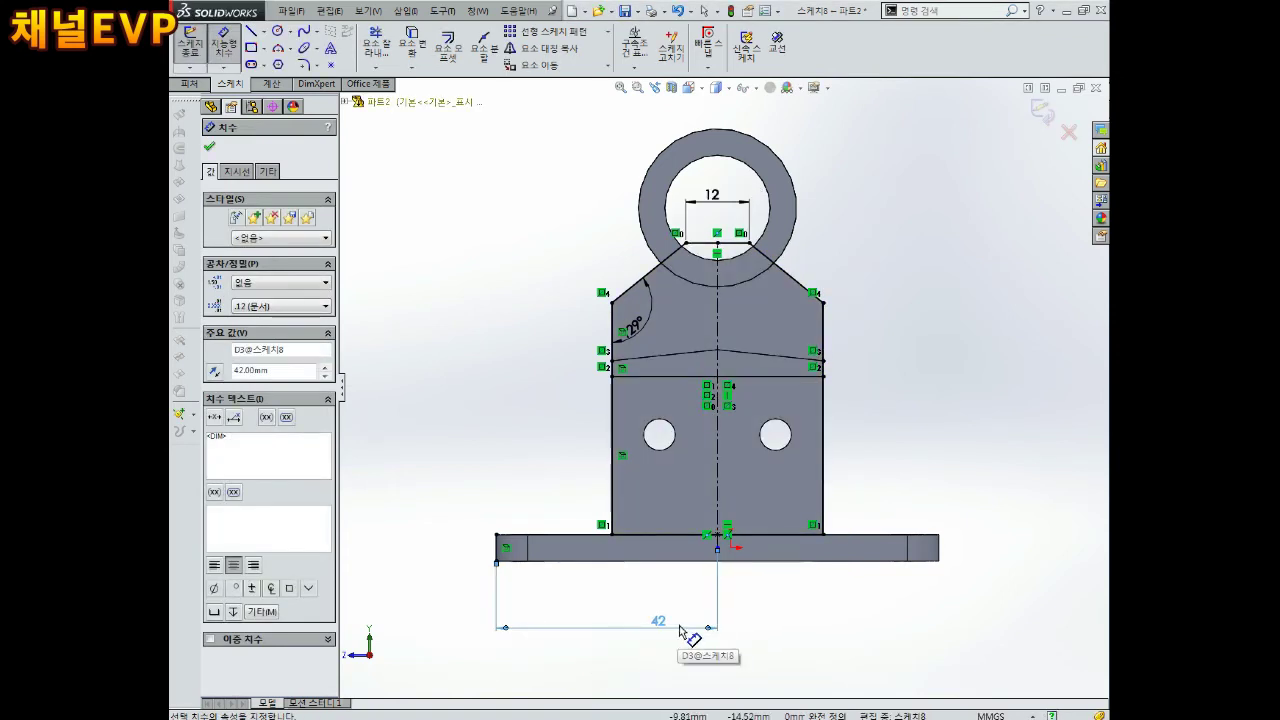
{"action": "left_click", "coordinate": [613, 475]}
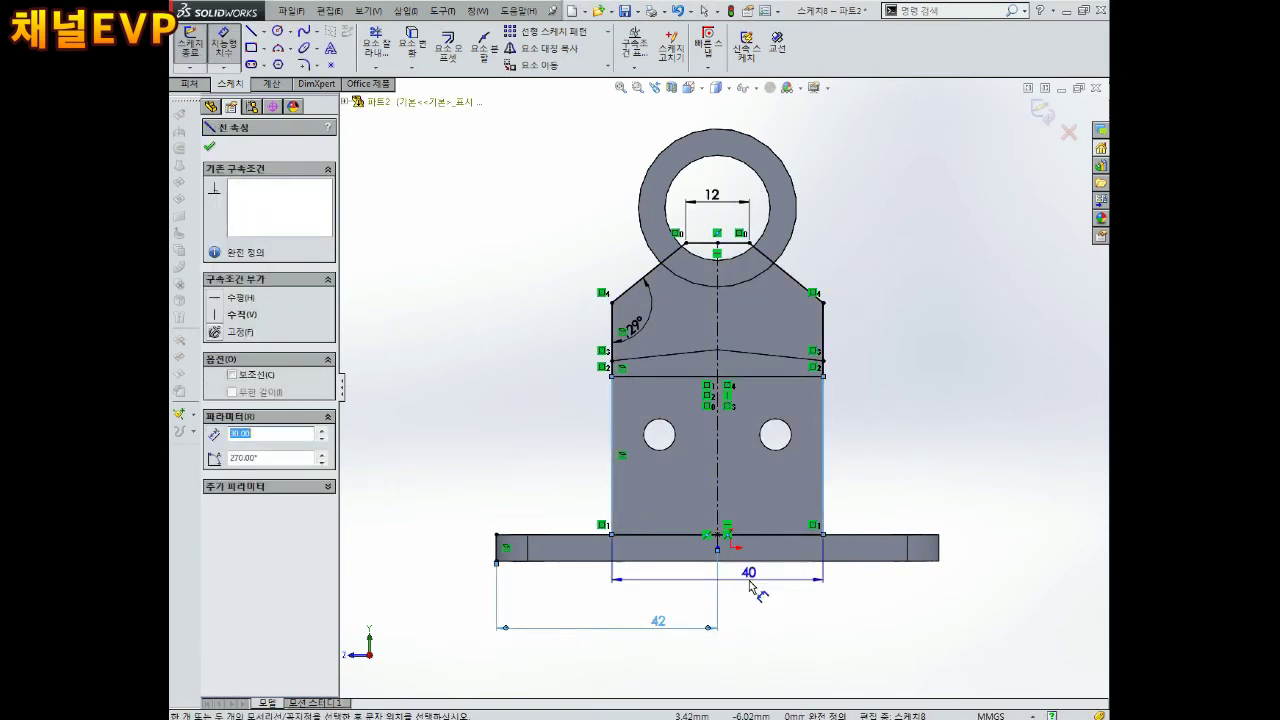
{"action": "key", "text": "Escape"}
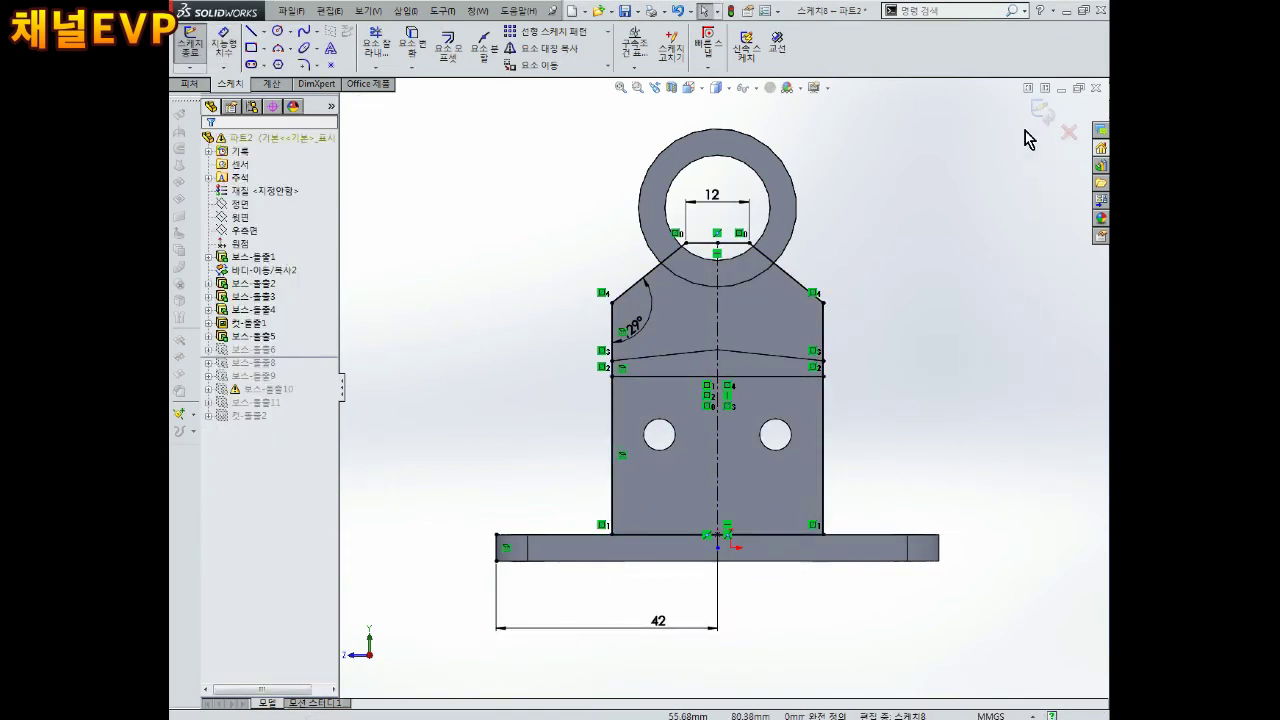
Exit the sketch and roll the history forward to include 보스-돌출8.
{"action": "mouse_move", "coordinate": [963, 234]}
{"action": "middle_mouse_down"}
{"action": "mouse_move", "coordinate": [903, 291]}
{"action": "mouse_move", "coordinate": [985, 297]}
{"action": "mouse_move", "coordinate": [820, 423]}
{"action": "mouse_move", "coordinate": [843, 449]}
{"action": "mouse_move", "coordinate": [666, 346]}
{"action": "mouse_move", "coordinate": [748, 388]}
{"action": "middle_mouse_up"}
{"action": "left_click_drag", "start_coordinate": [314, 358], "coordinate": [312, 372]}
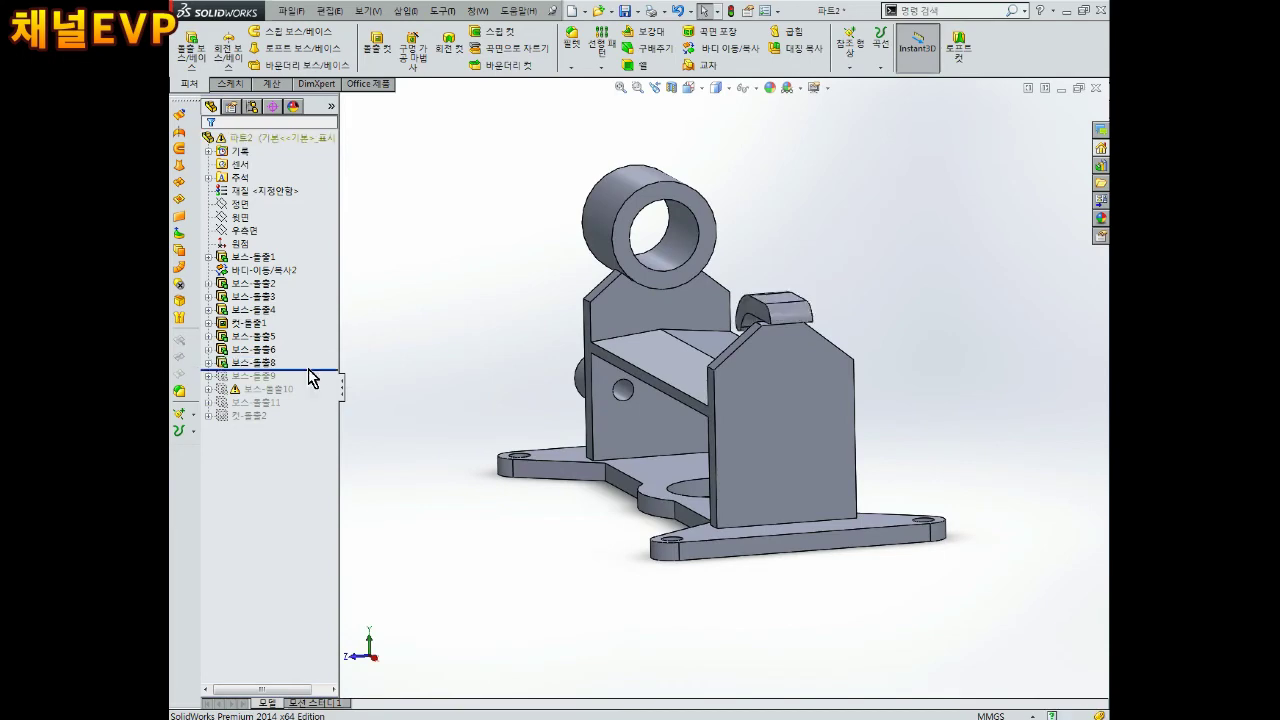
{"action": "mouse_move", "coordinate": [459, 380]}
{"action": "middle_mouse_down"}
{"action": "mouse_move", "coordinate": [757, 371]}
{"action": "mouse_move", "coordinate": [792, 570]}
{"action": "mouse_move", "coordinate": [848, 372]}
{"action": "mouse_move", "coordinate": [609, 417]}
{"action": "middle_mouse_up"}
Edit 보스-돌출8 so Direction 1 ends Up To Vertex at a picked model vertex.
{"action": "left_click", "coordinate": [240, 362]}
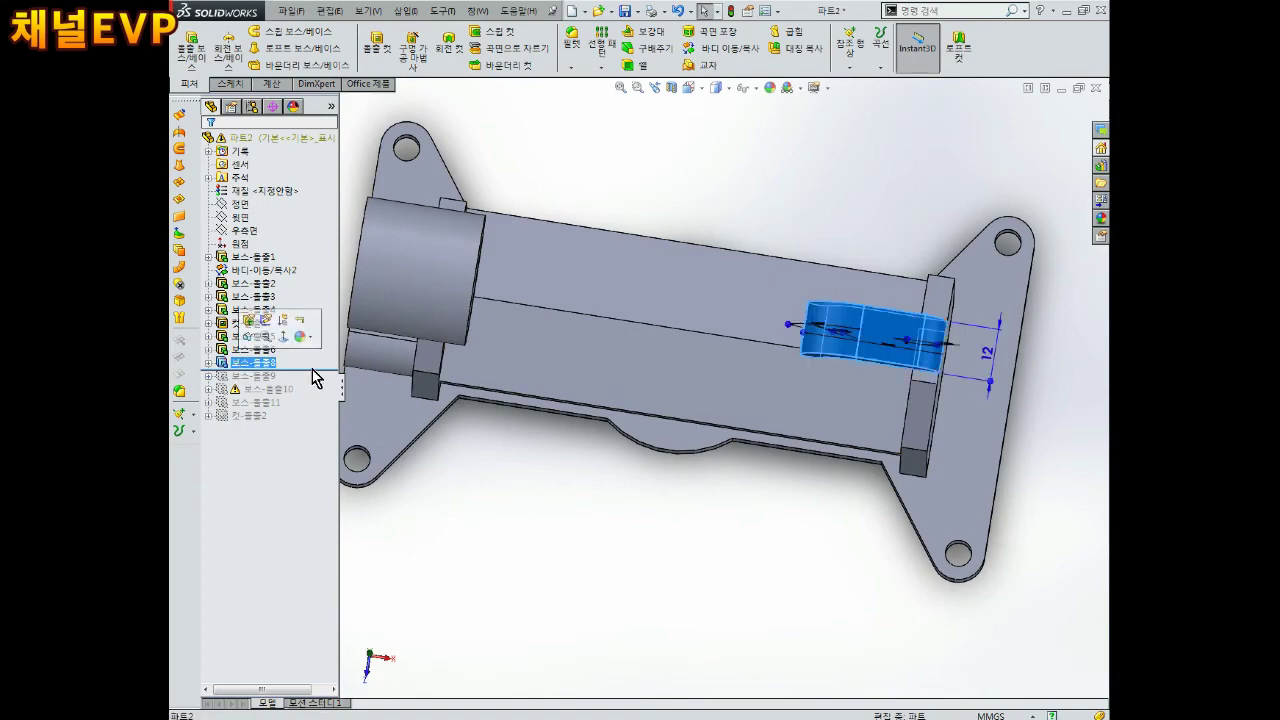
{"action": "right_click", "coordinate": [277, 363]}
{"action": "left_click", "coordinate": [286, 321]}
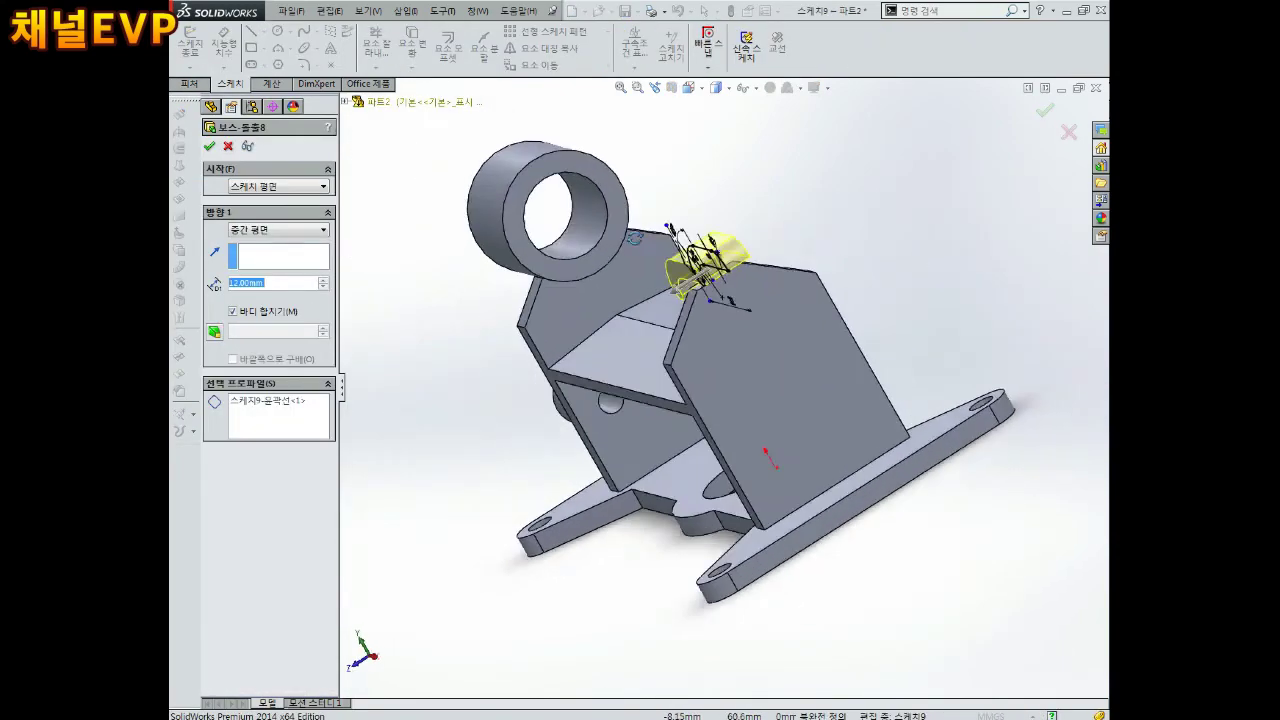
{"action": "middle_click_drag", "start_coordinate": [700, 300], "coordinate": [697, 432]}
{"action": "scroll", "coordinate": [697, 432], "scroll_direction": "up", "scroll_amount": 5}
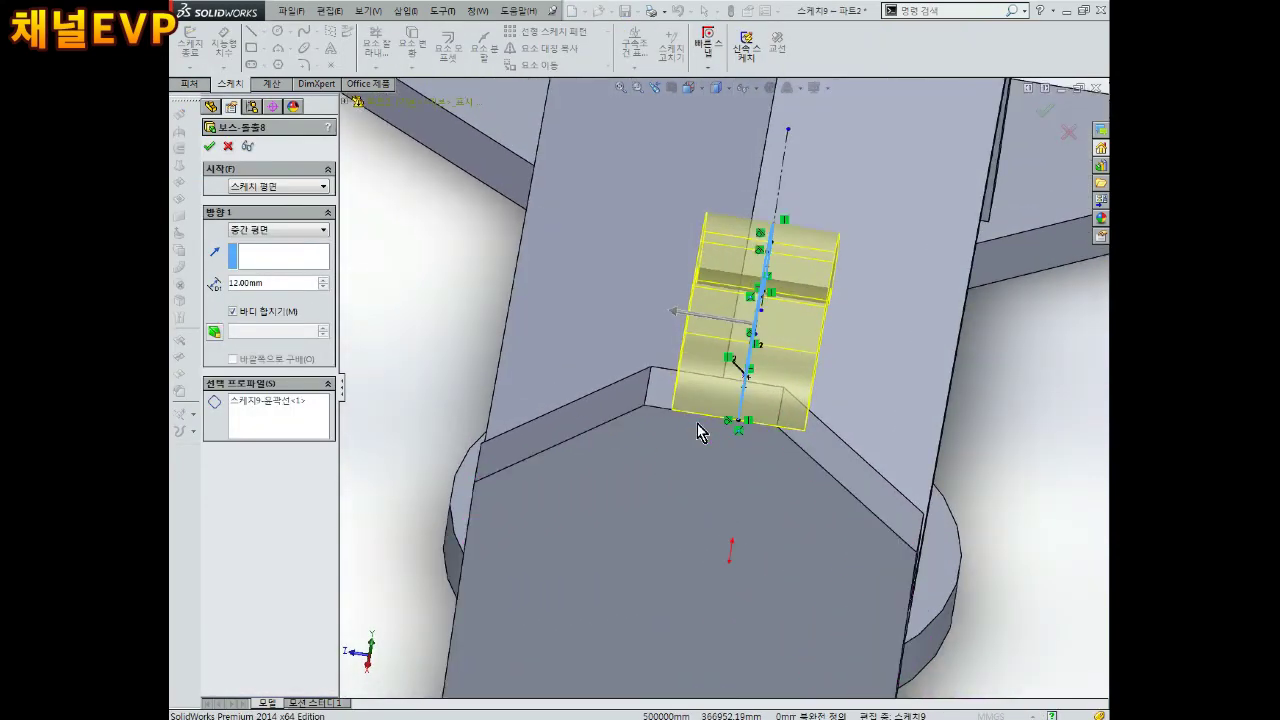
{"action": "left_click", "coordinate": [277, 229]}
{"action": "left_click", "coordinate": [265, 240]}
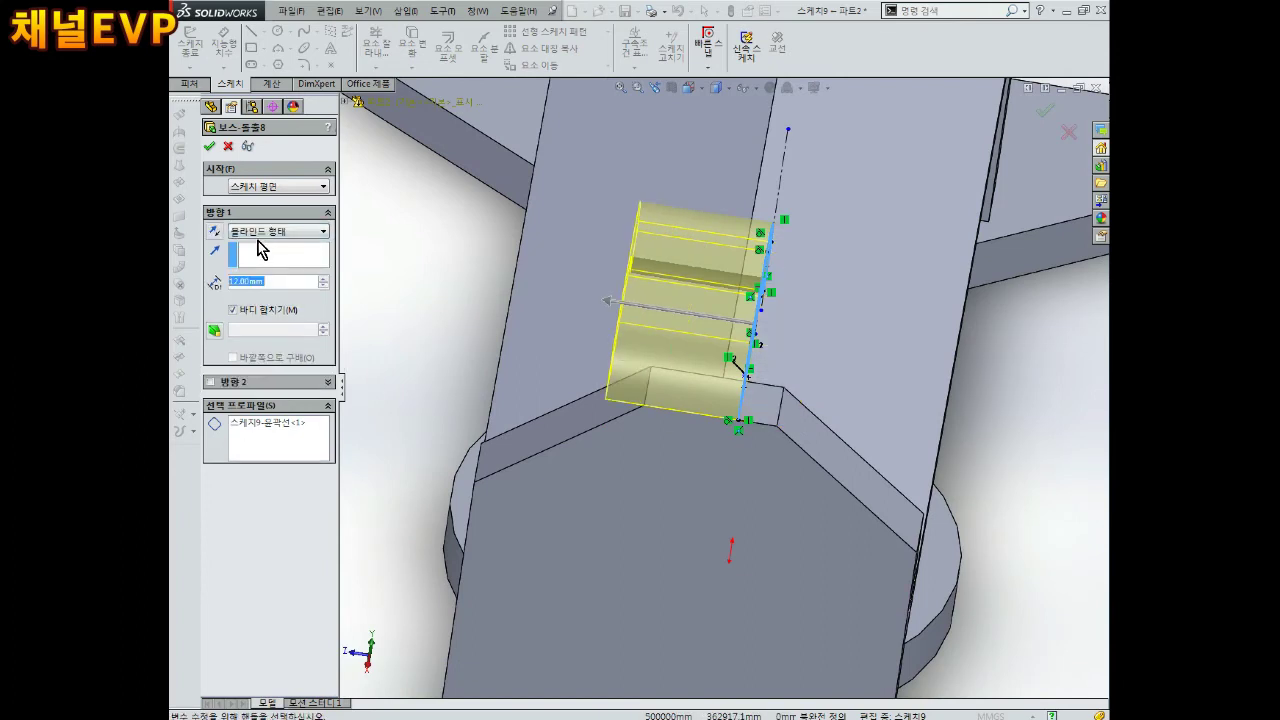
{"action": "left_click", "coordinate": [277, 229]}
{"action": "left_click", "coordinate": [265, 252]}
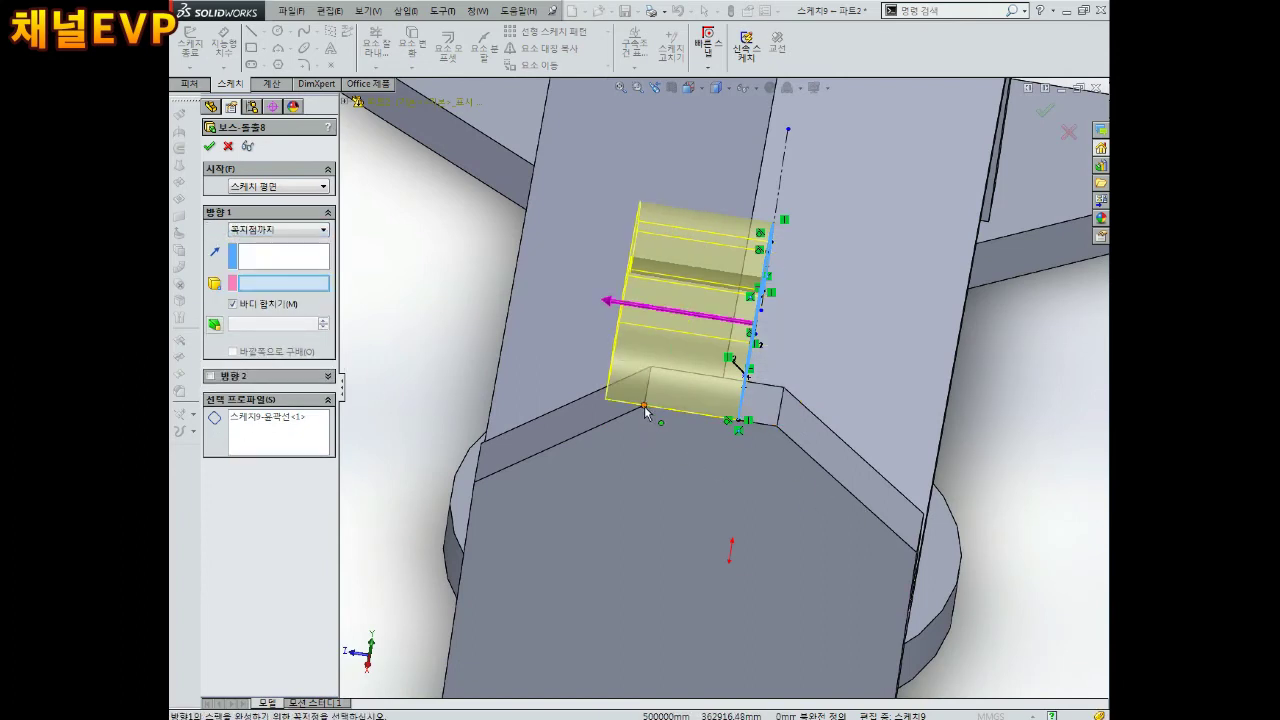
{"action": "left_click", "coordinate": [644, 408]}
Add a Direction 2 that also ends Up To Vertex at a second picked vertex.
{"action": "left_click", "coordinate": [255, 393]}
{"action": "left_click", "coordinate": [262, 394]}
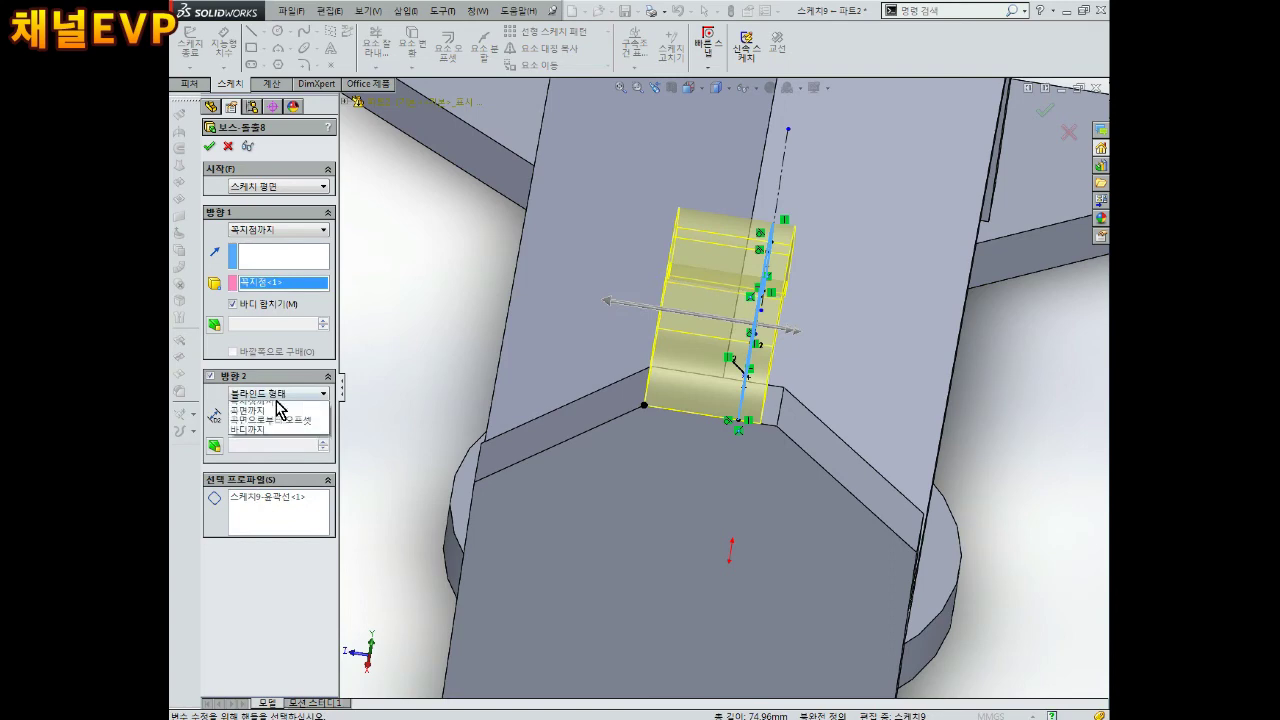
{"action": "left_click", "coordinate": [262, 425]}
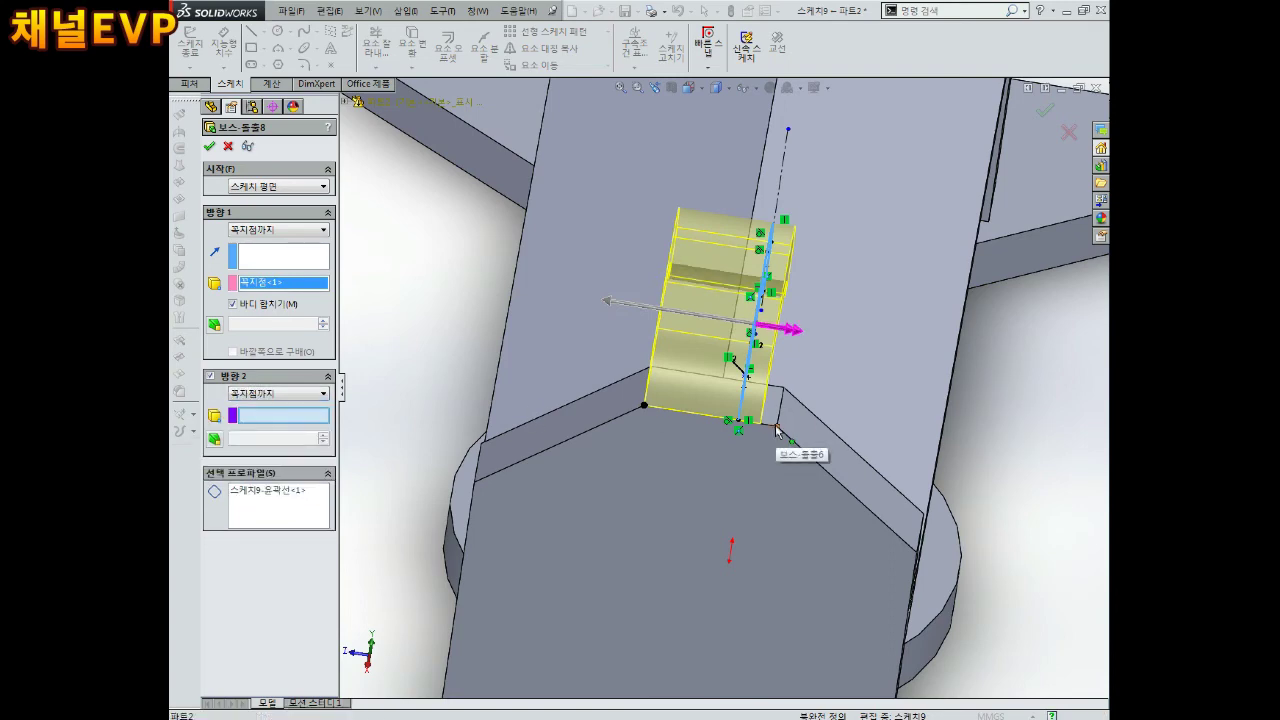
{"action": "left_click", "coordinate": [777, 426]}
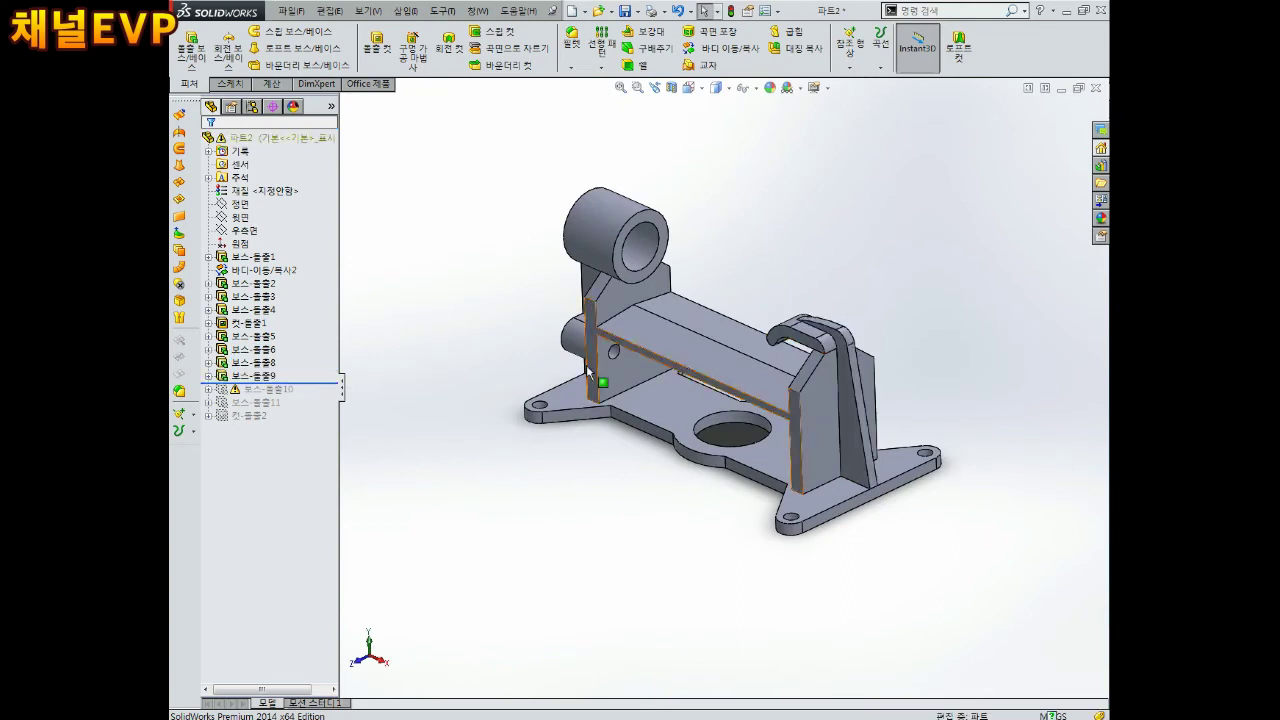
{"action": "middle_click_drag", "start_coordinate": [600, 380], "coordinate": [529, 391]}
{"action": "scroll", "coordinate": [578, 400], "scroll_direction": "down", "scroll_amount": 3}
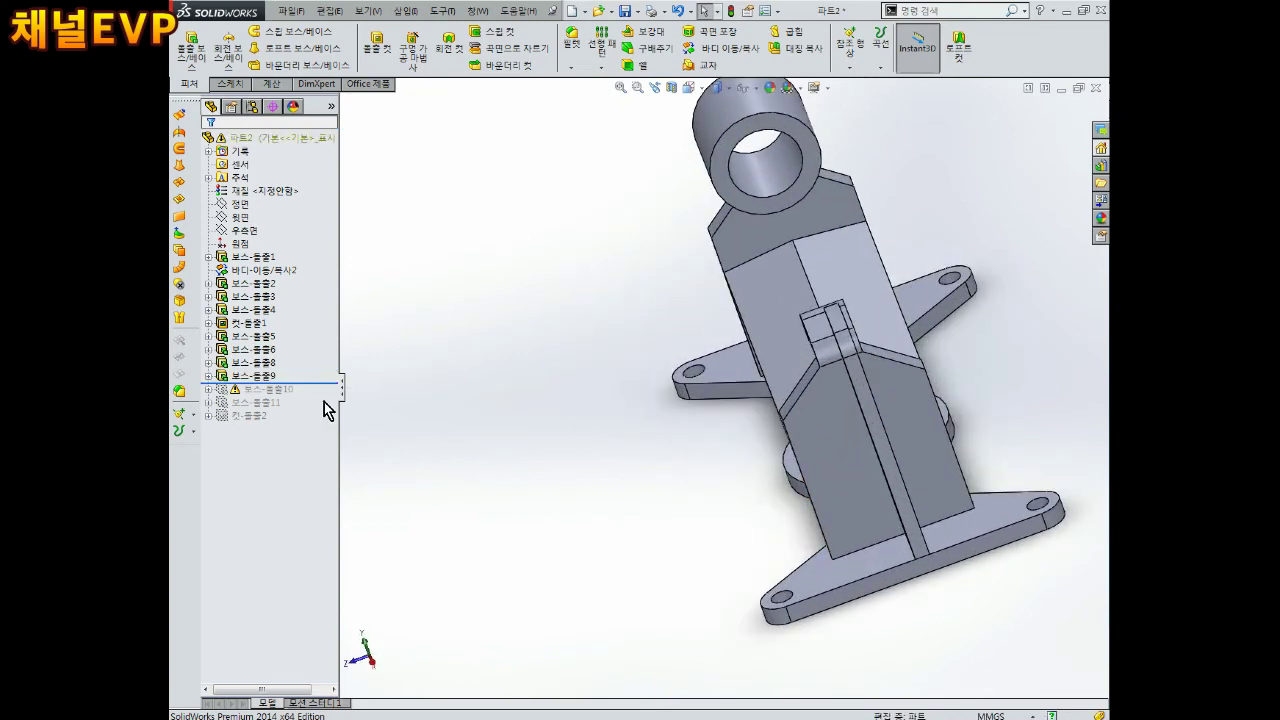
Change 보스-돌출9's strip from Mid Plane to a one-sided Blind 4.00 mm extrusion.
{"action": "left_click", "coordinate": [283, 397]}
{"action": "left_click", "coordinate": [278, 338]}
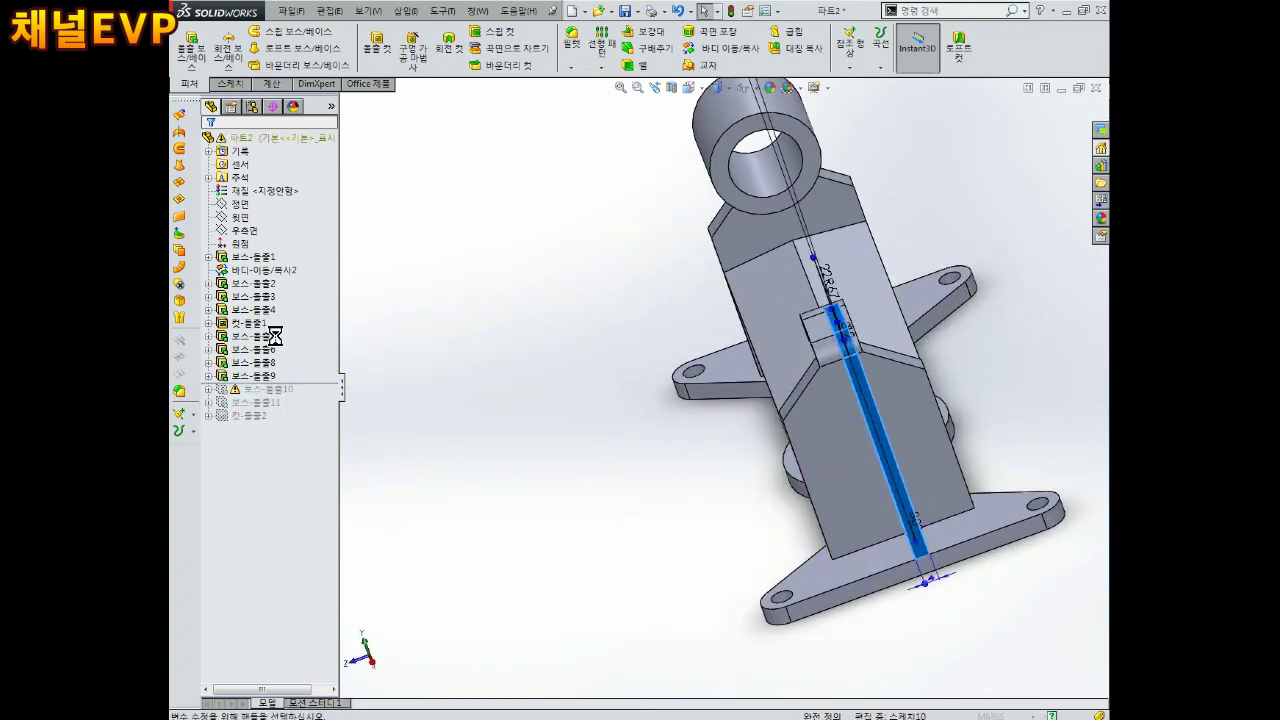
{"action": "middle_click_drag", "start_coordinate": [700, 371], "coordinate": [720, 320]}
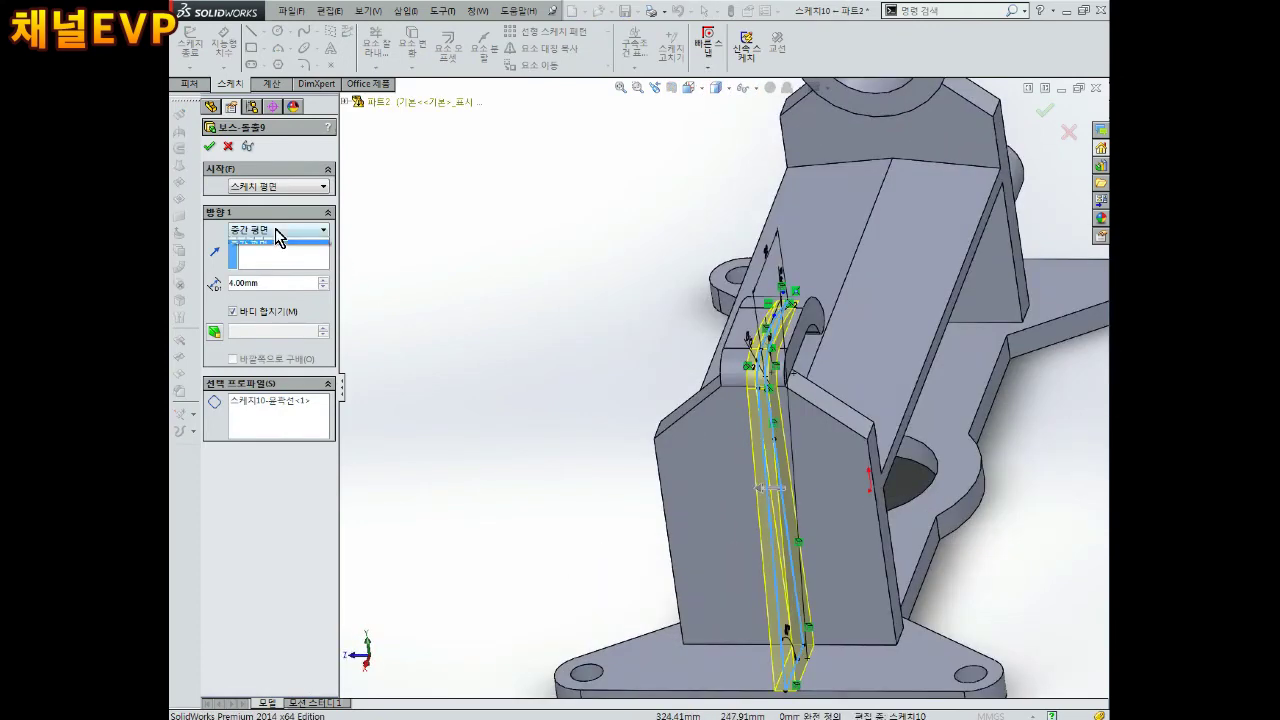
{"action": "left_click", "coordinate": [275, 229]}
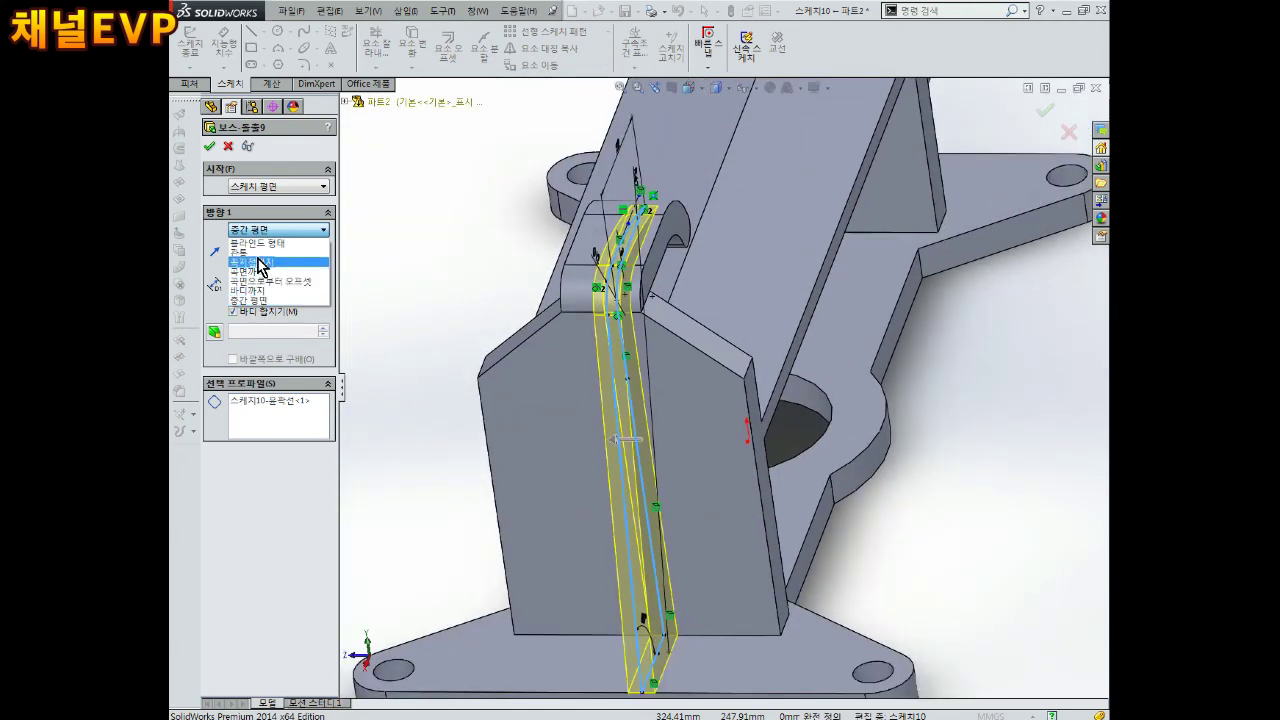
{"action": "left_click", "coordinate": [258, 243]}
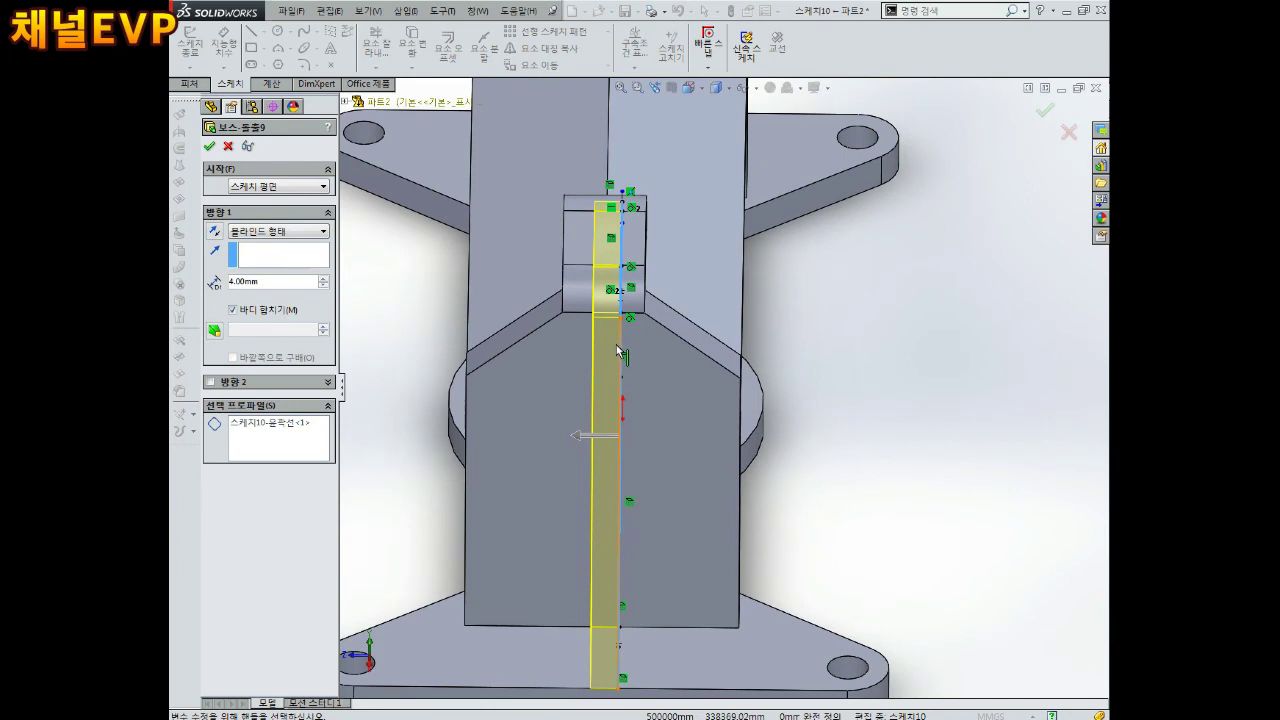
{"action": "left_click", "coordinate": [209, 147]}
{"action": "scroll", "coordinate": [584, 321], "scroll_direction": "down", "scroll_amount": 2}
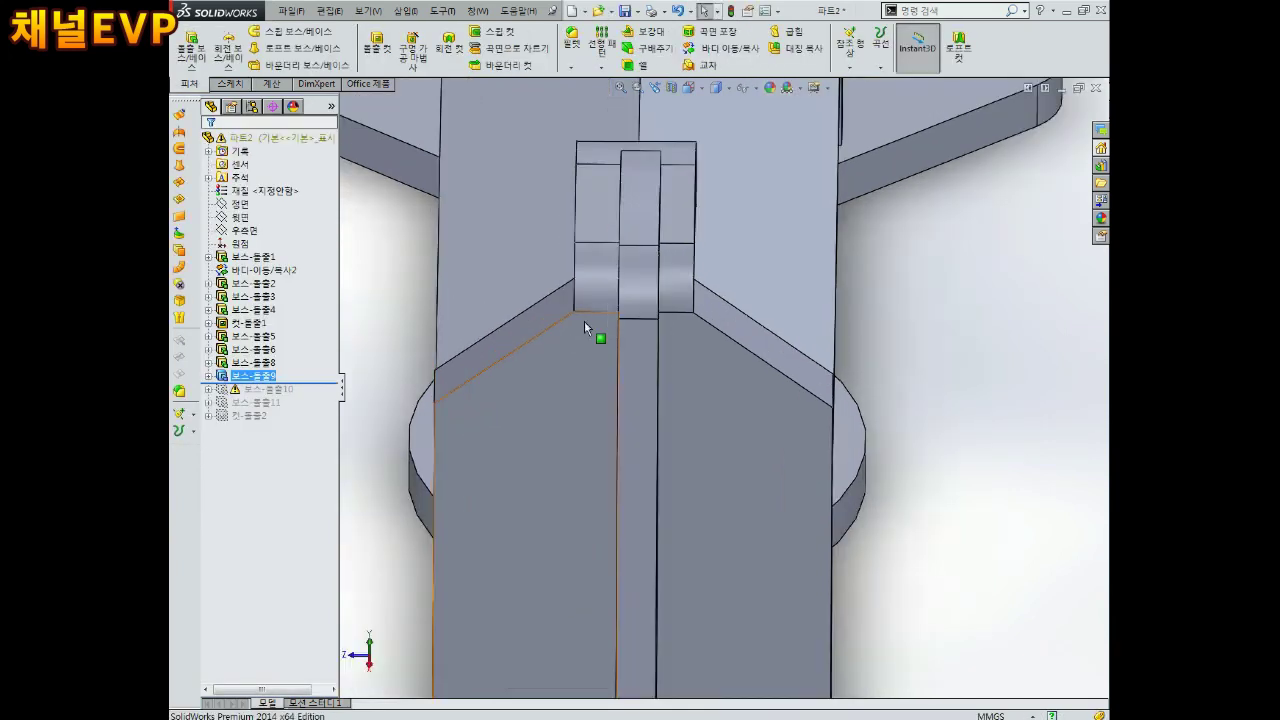
{"action": "scroll", "coordinate": [590, 318], "scroll_direction": "down", "scroll_amount": 2}
{"action": "scroll", "coordinate": [599, 312], "scroll_direction": "down", "scroll_amount": 2}
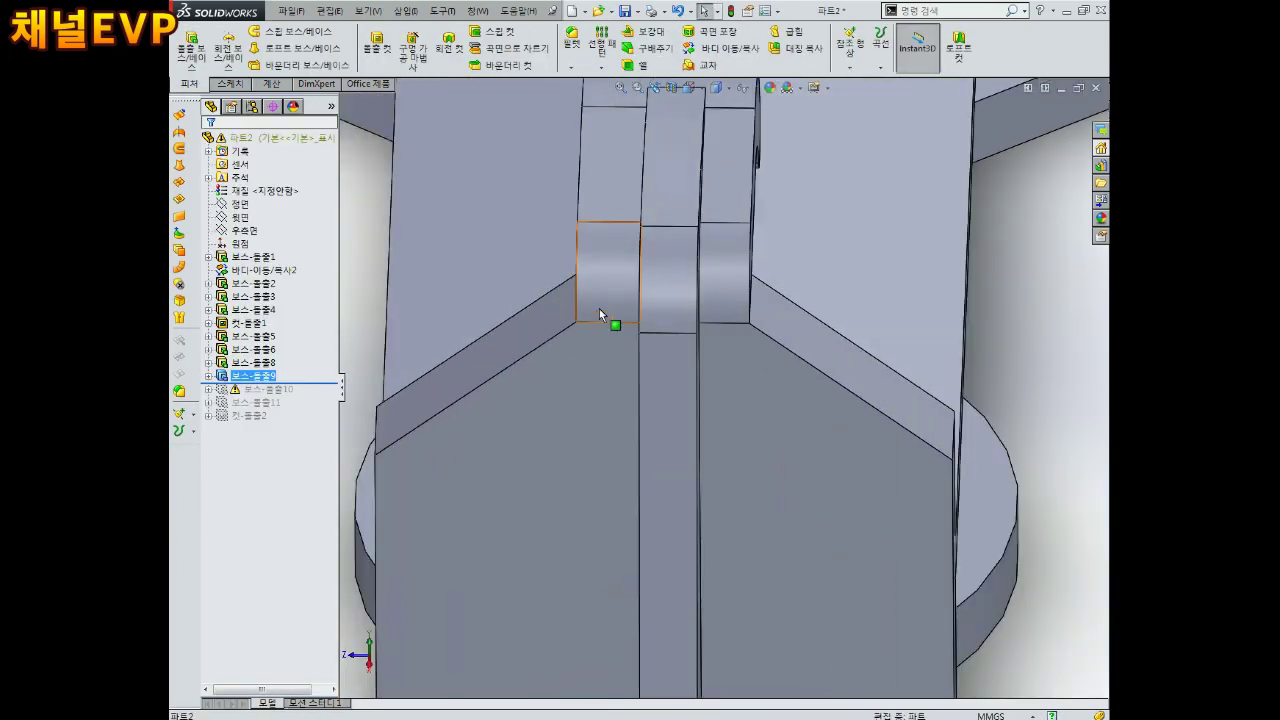
{"action": "left_click", "coordinate": [268, 84]}
{"action": "left_click", "coordinate": [224, 47]}
{"action": "middle_click_drag", "start_coordinate": [640, 400], "coordinate": [717, 337]}
{"action": "left_click", "coordinate": [684, 292]}
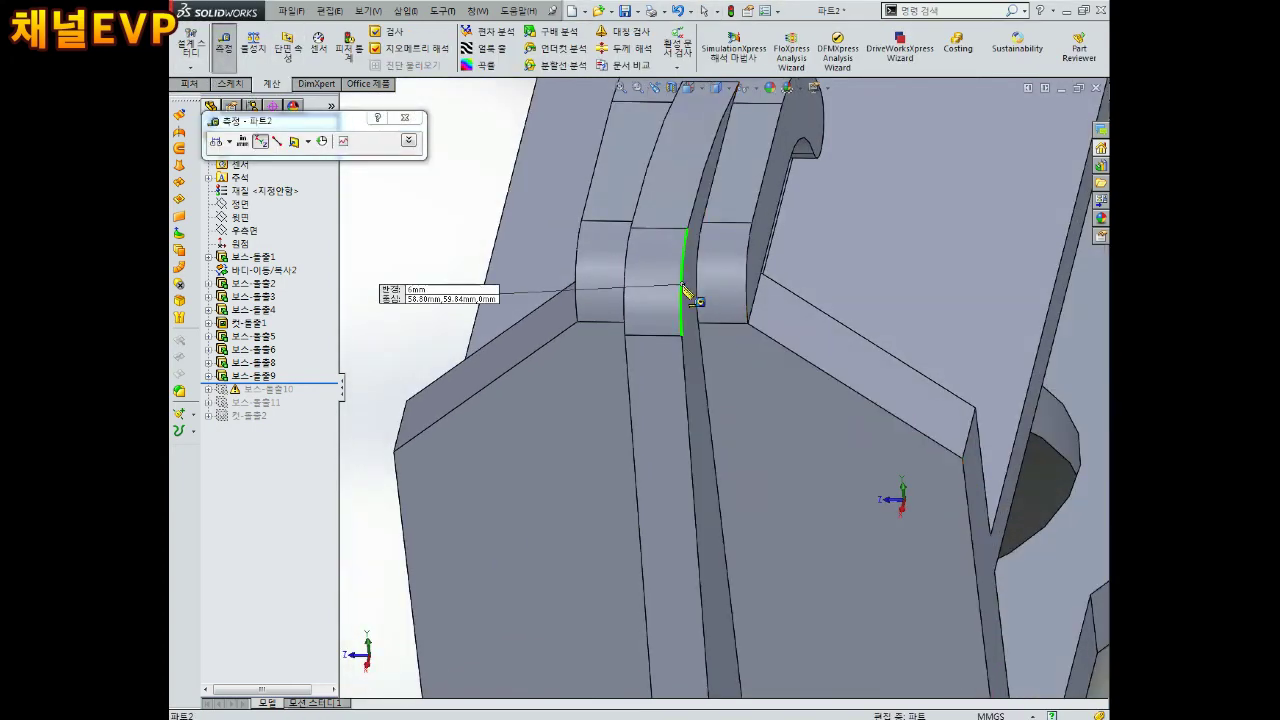
{"action": "left_click", "coordinate": [750, 284]}
{"action": "middle_click_drag", "start_coordinate": [765, 309], "coordinate": [748, 360]}
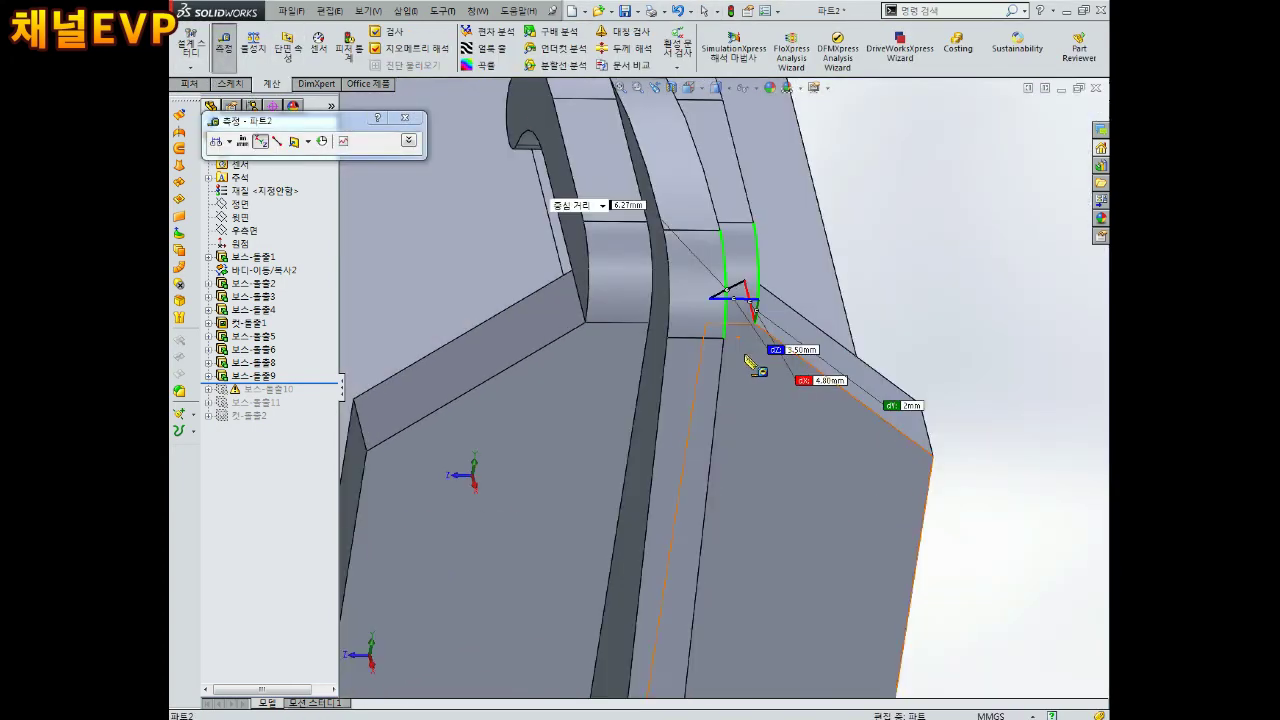
{"action": "middle_click_drag", "start_coordinate": [503, 271], "coordinate": [505, 269]}
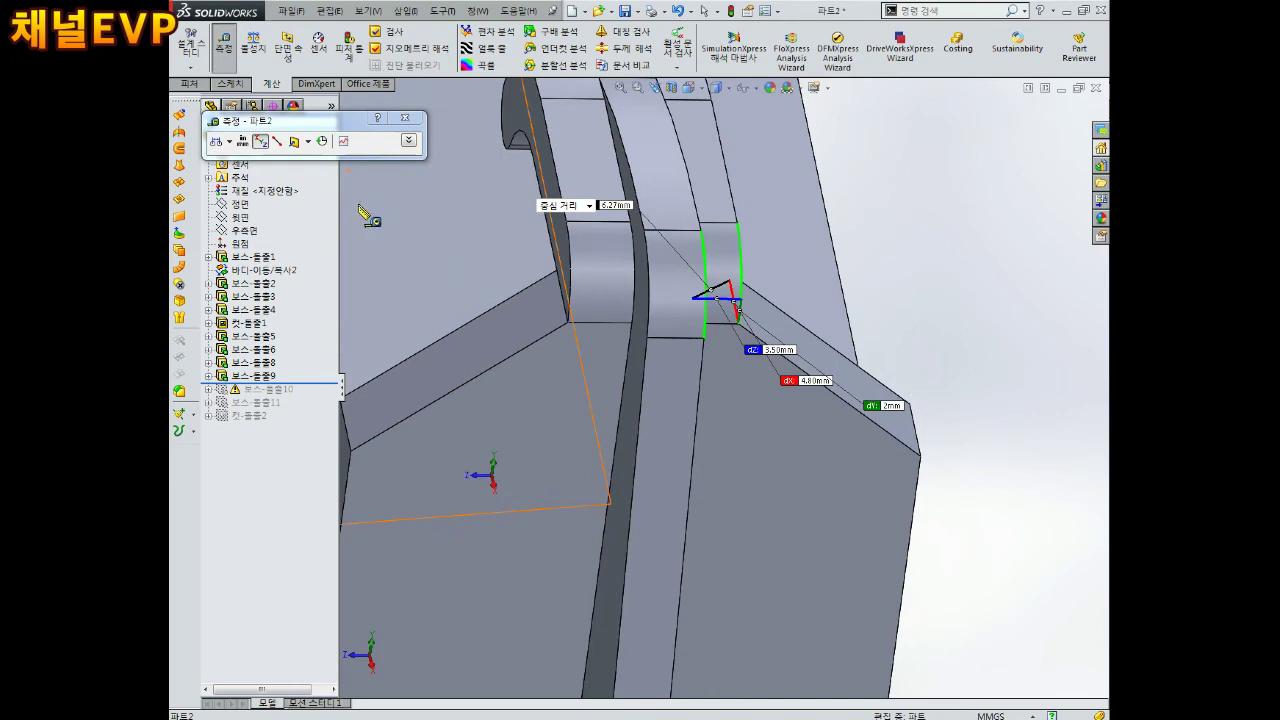
{"action": "key", "text": "Escape"}
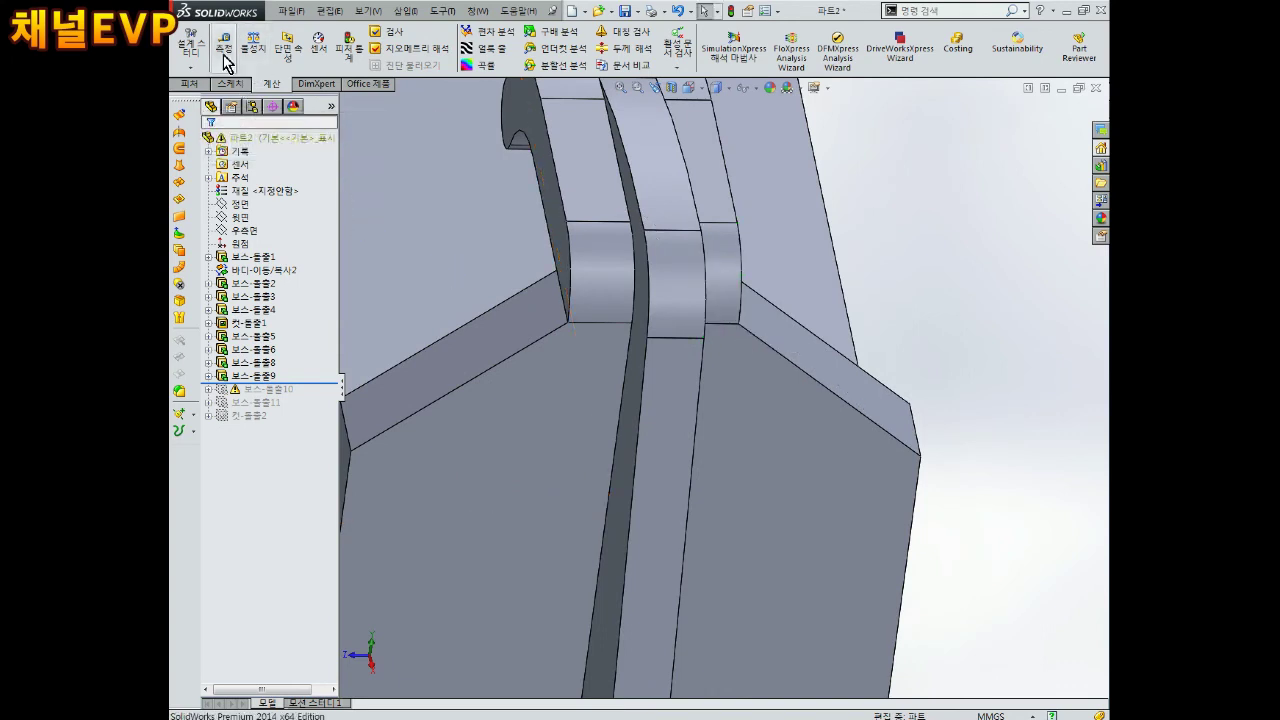
{"action": "left_click", "coordinate": [224, 62]}
{"action": "left_click", "coordinate": [571, 270]}
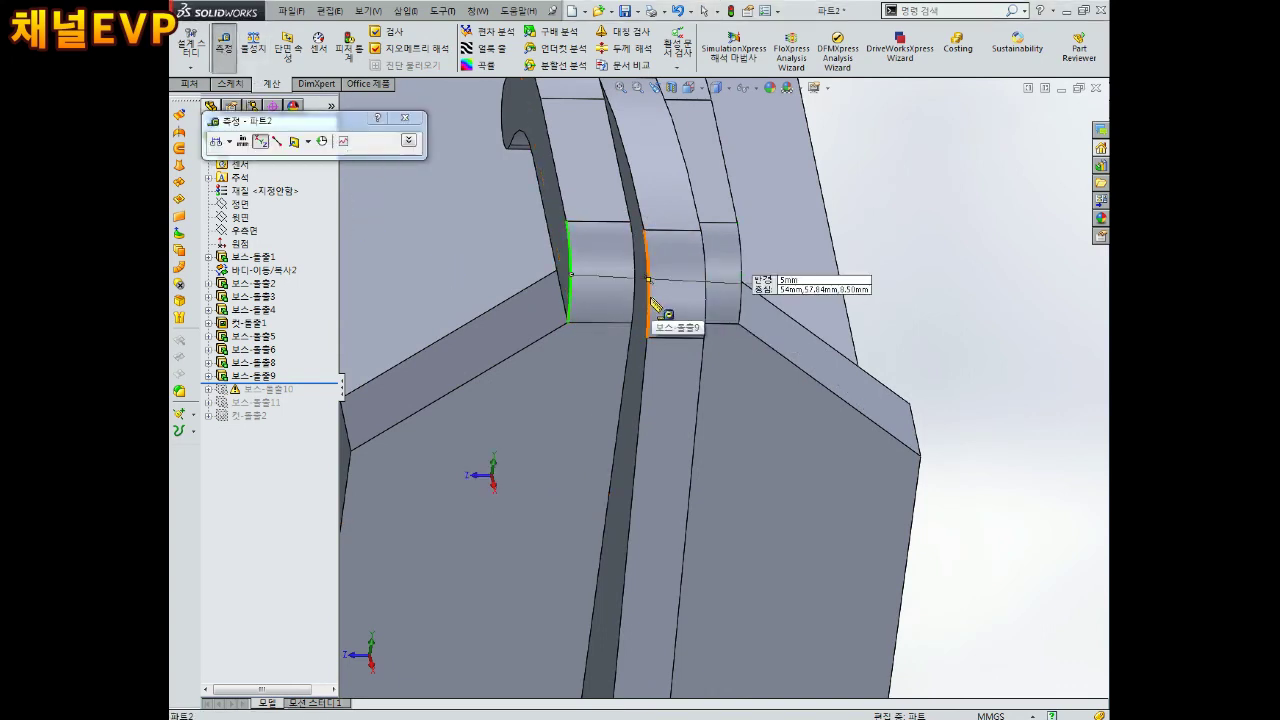
{"action": "left_click", "coordinate": [650, 299]}
{"action": "key", "text": "ctrl+4"}
Edit 보스-돌출9 to add Direction 2 blind 0.50 mm and set Direction 1 to 4.50 mm.
{"action": "key", "text": "Escape"}
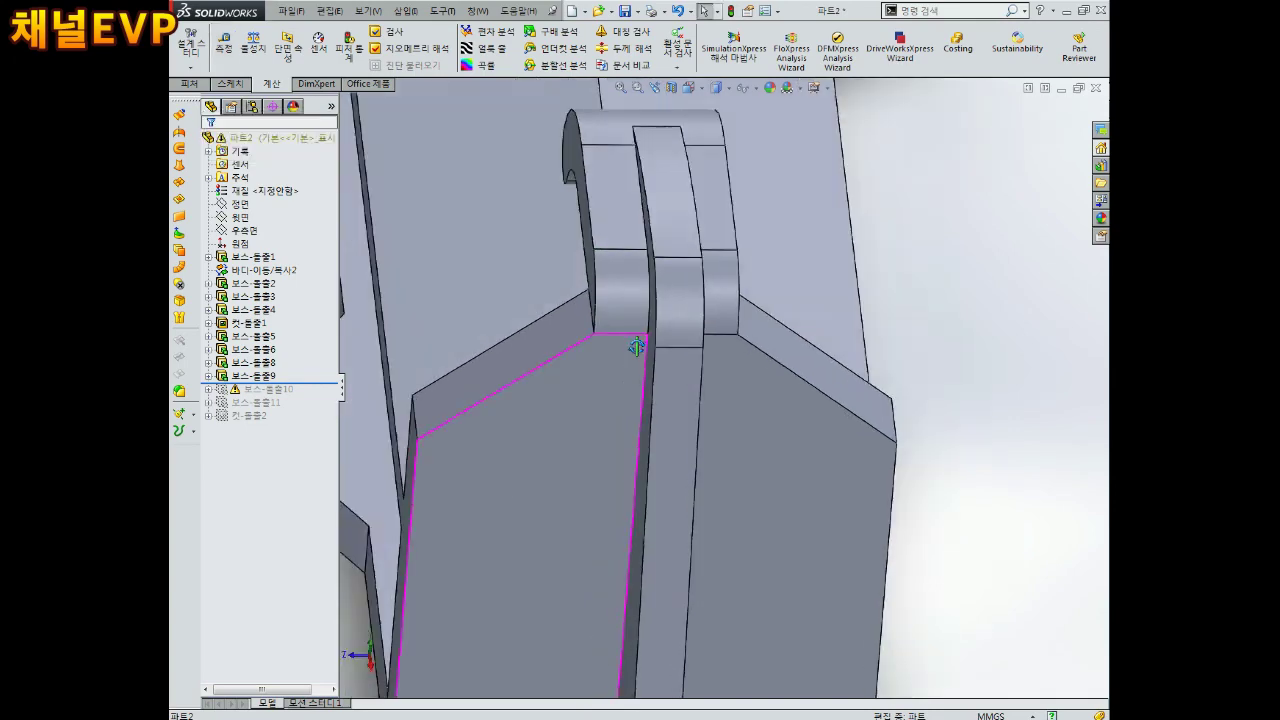
{"action": "right_click", "coordinate": [286, 378]}
{"action": "left_click", "coordinate": [275, 340]}
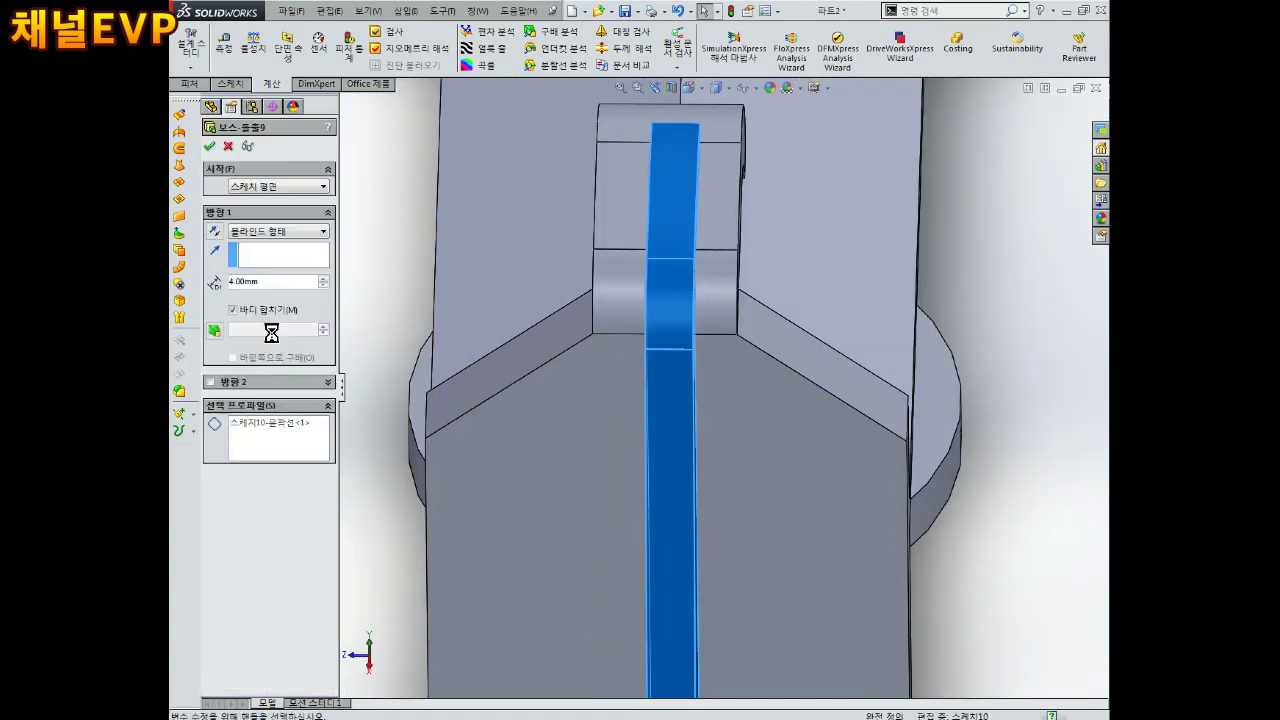
{"action": "left_click", "coordinate": [211, 382]}
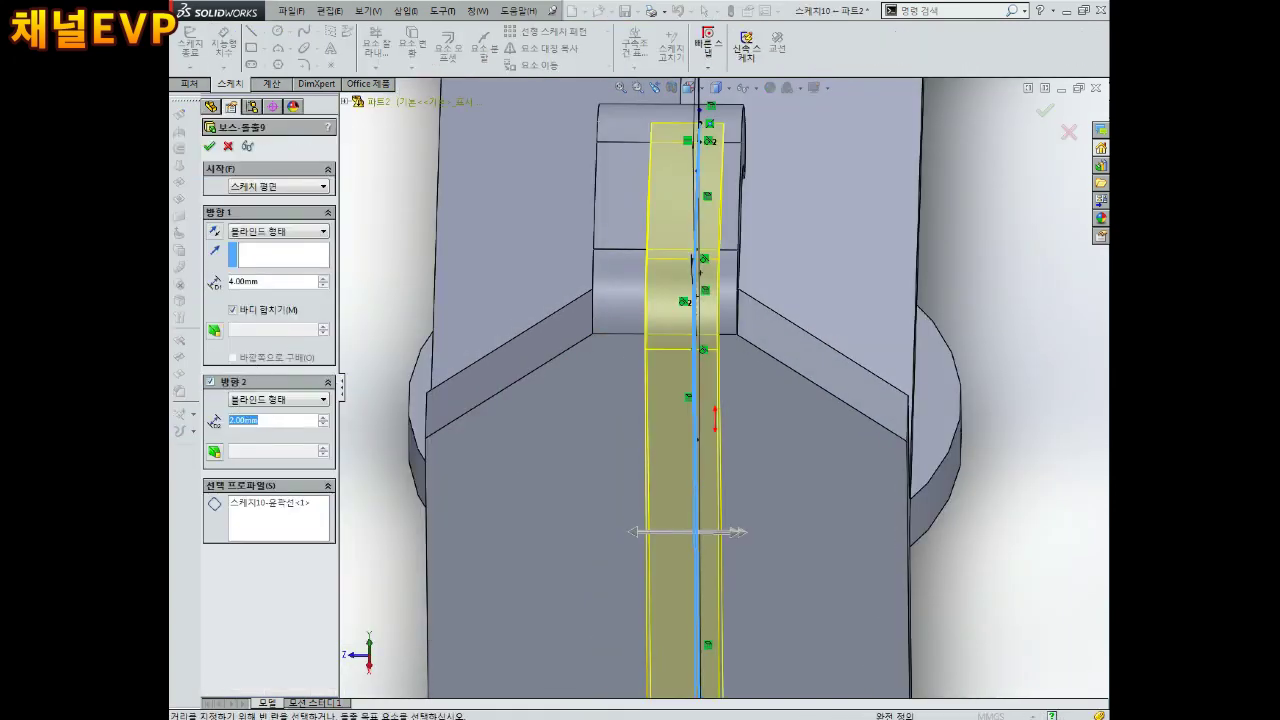
{"action": "type", "text": "-0.5"}
{"action": "key", "text": "Return"}
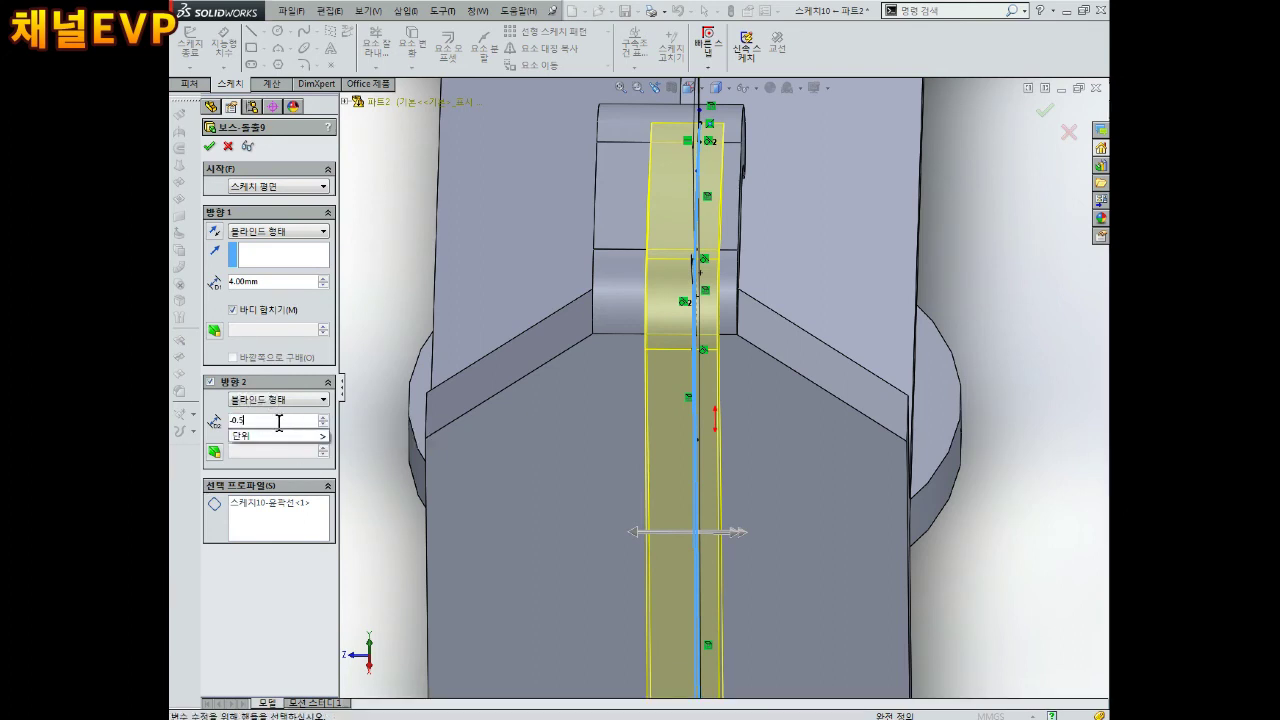
{"action": "type", "text": "0.5"}
{"action": "key", "text": "Return"}
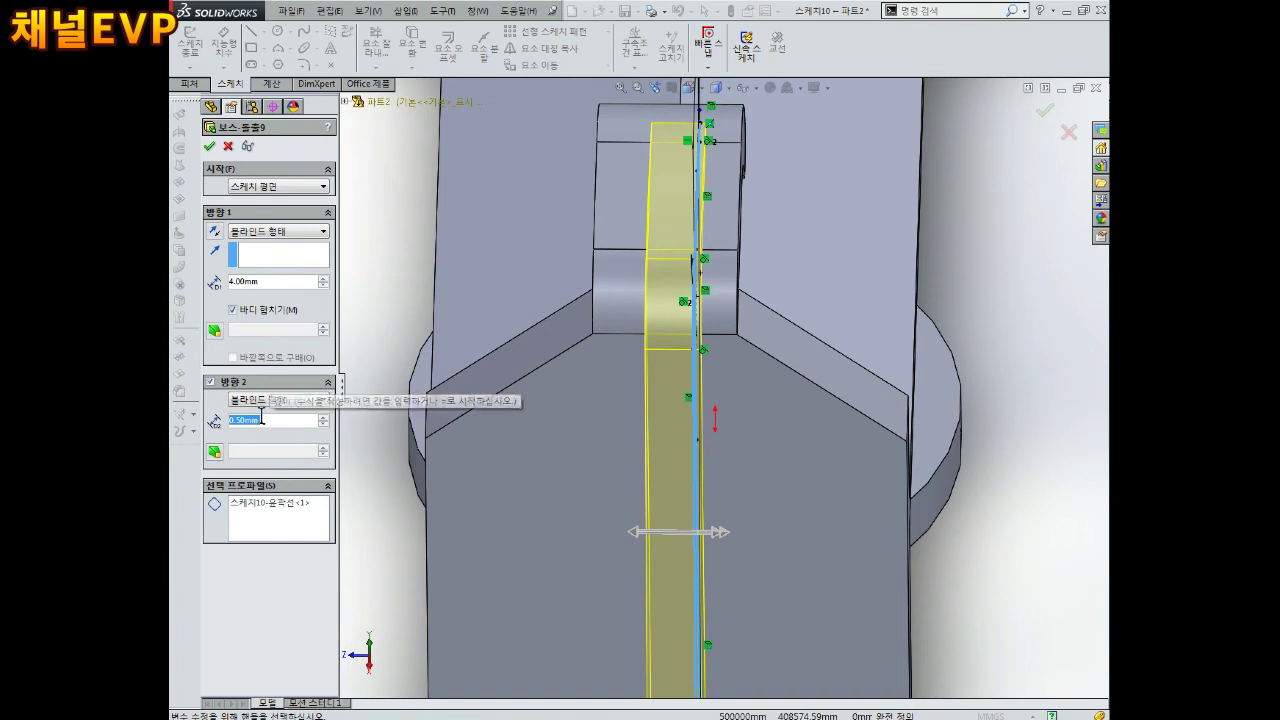
{"action": "type", "text": "4.5"}
{"action": "key", "text": "Return"}
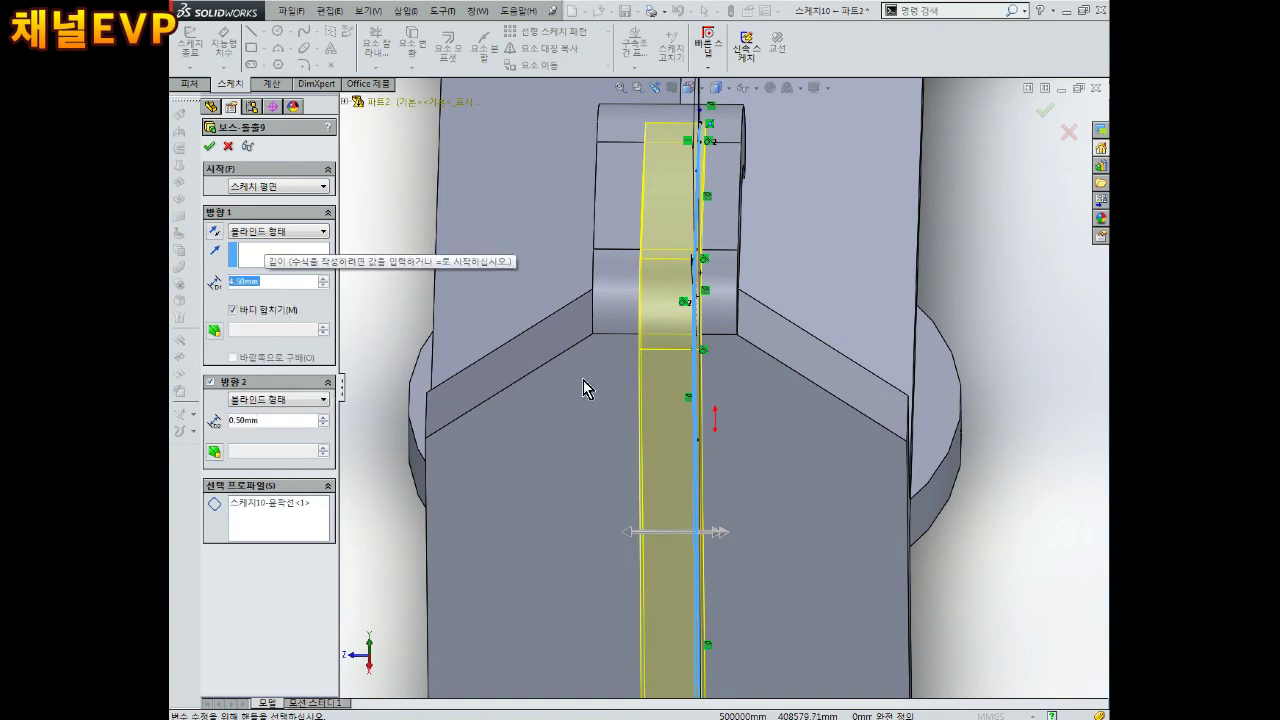
{"action": "left_click", "coordinate": [209, 145]}
Edit 보스-돌출9 again and deepen Direction 1 to 5.00 mm.
{"action": "scroll", "coordinate": [600, 357], "scroll_direction": "up", "scroll_amount": 3}
{"action": "middle_click_drag", "start_coordinate": [600, 357], "coordinate": [600, 394]}
{"action": "scroll", "coordinate": [725, 530], "scroll_direction": "down", "scroll_amount": 3}
{"action": "middle_click_drag", "start_coordinate": [725, 530], "coordinate": [721, 530]}
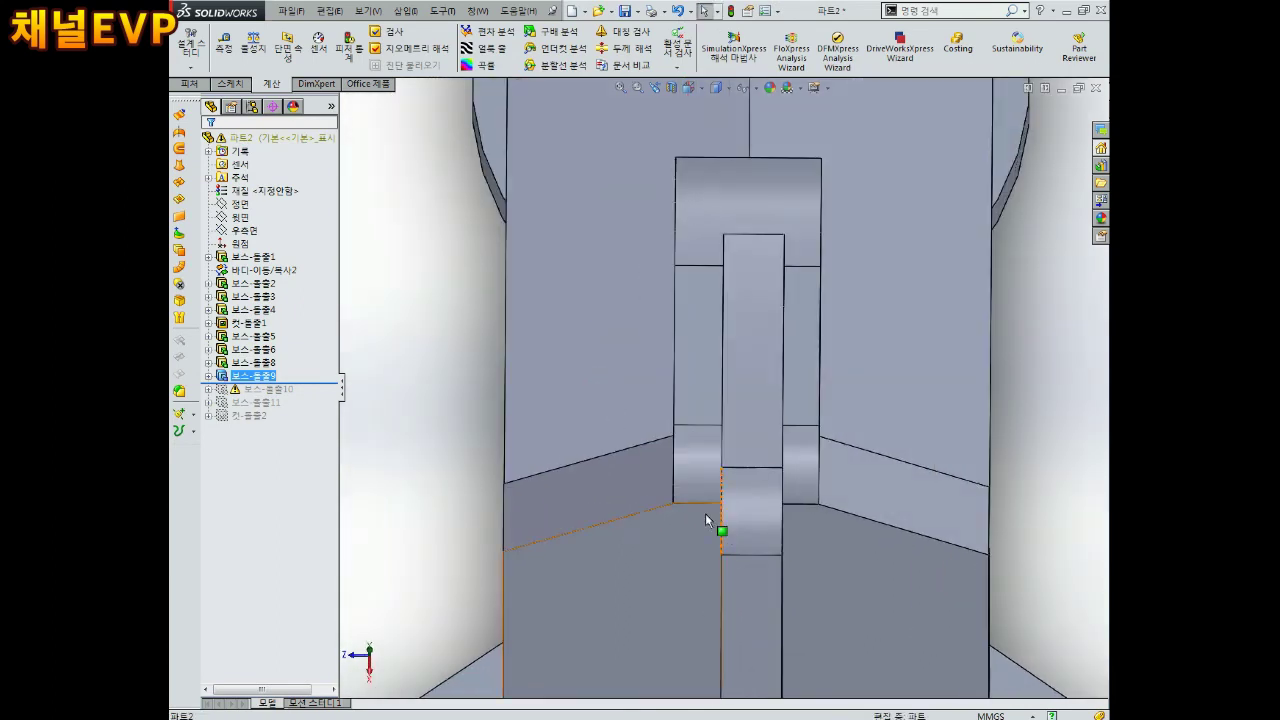
{"action": "right_click", "coordinate": [262, 376]}
{"action": "left_click", "coordinate": [268, 340]}
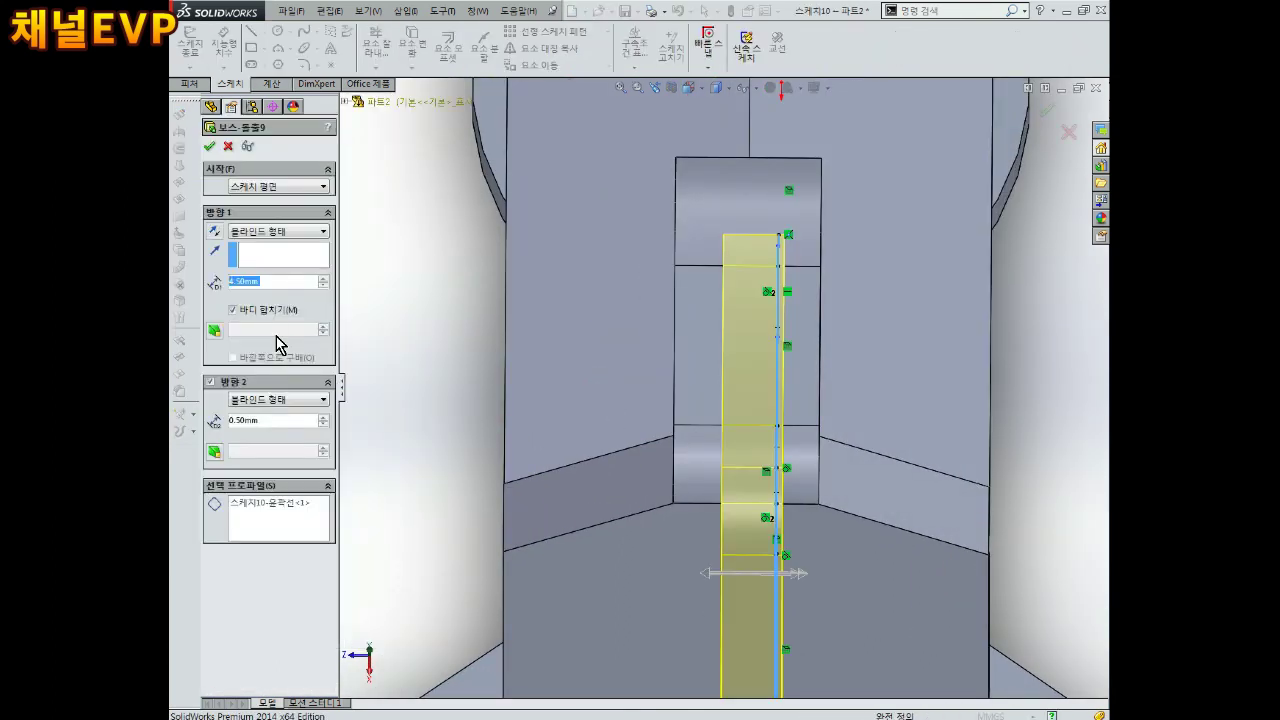
{"action": "type", "text": "5"}
{"action": "key", "text": "Return"}
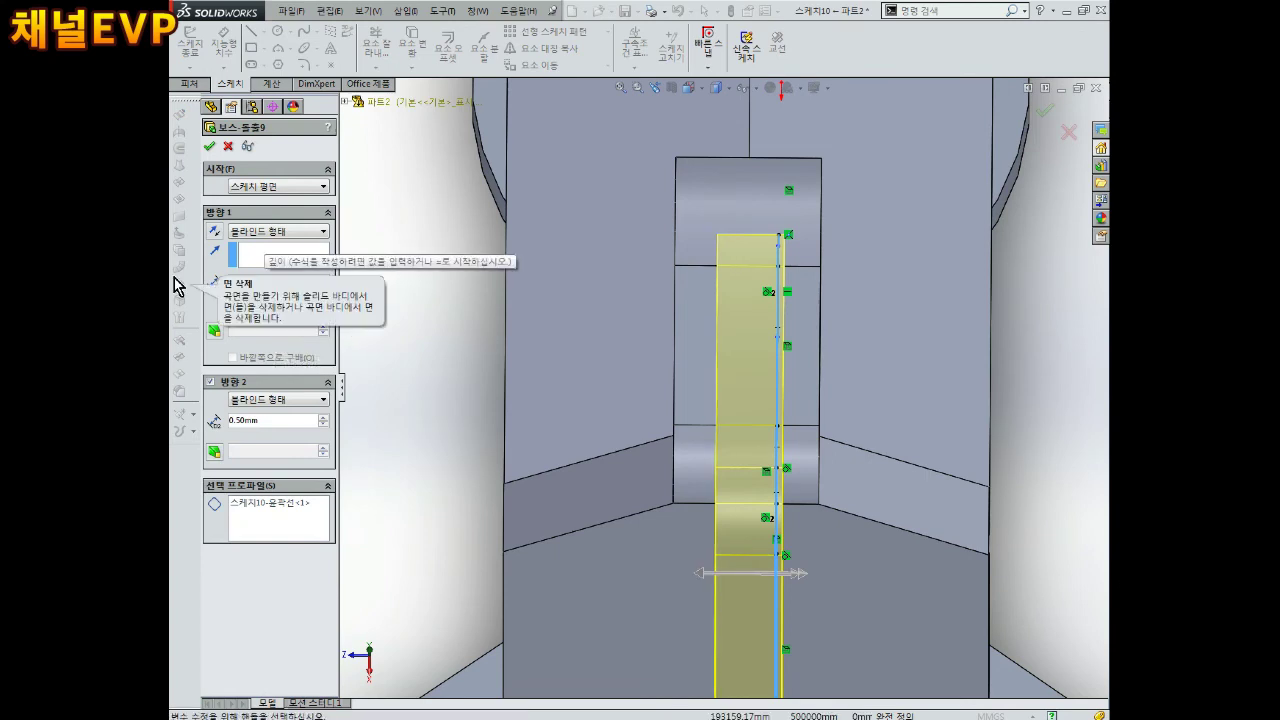
{"action": "left_click", "coordinate": [207, 147]}
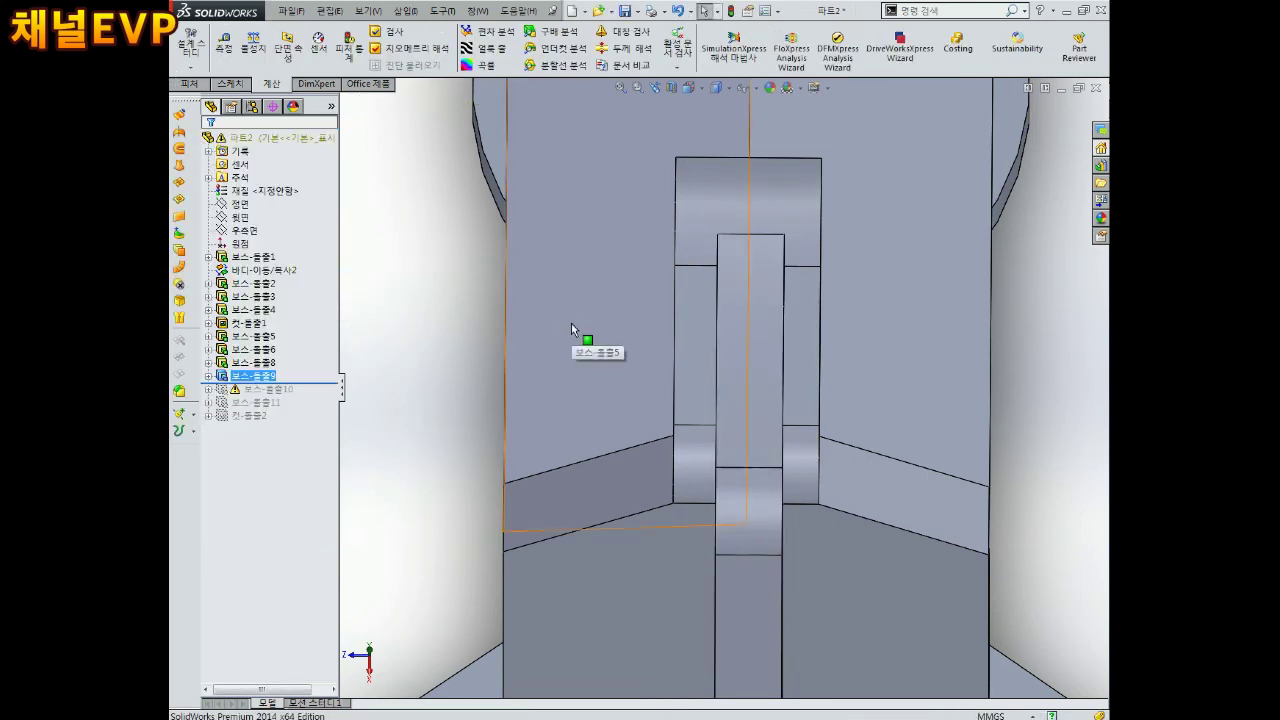
{"action": "scroll", "coordinate": [741, 495], "scroll_direction": "up", "scroll_amount": 3}
{"action": "middle_click_drag", "start_coordinate": [741, 495], "coordinate": [745, 468]}
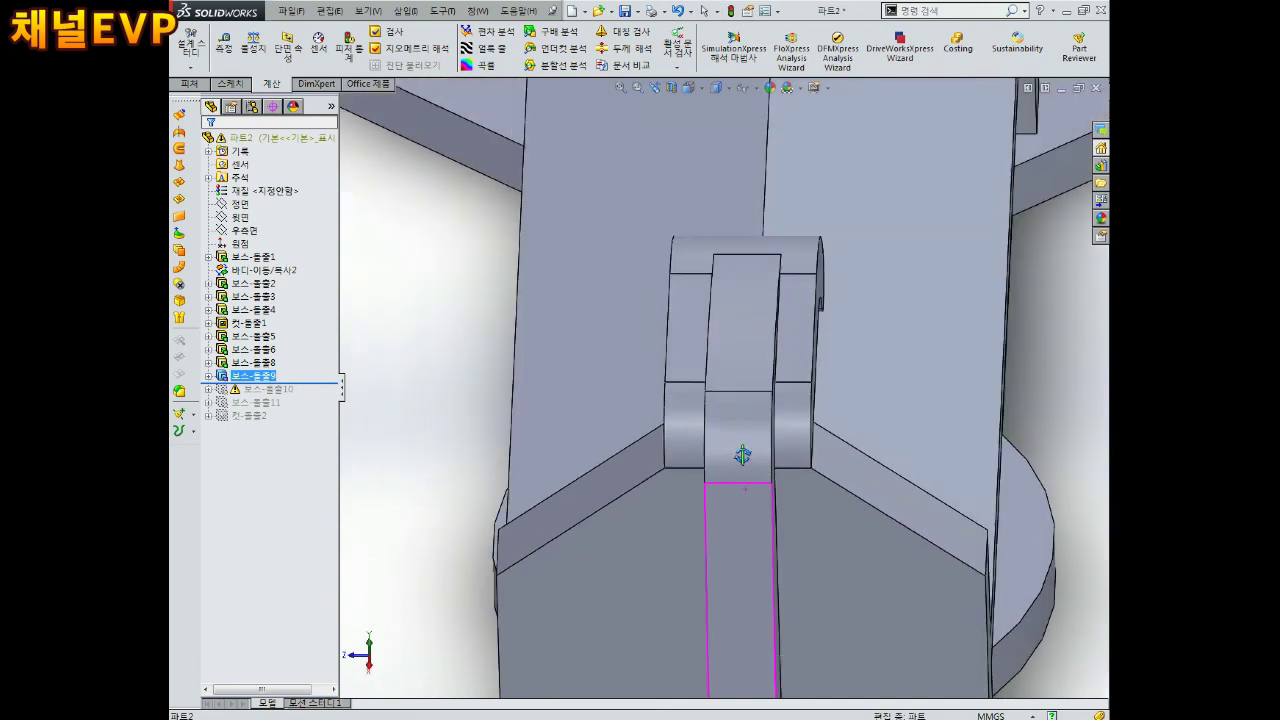
Measure the lug gap on the hinge, finding it is 5.50 mm.
{"action": "left_click", "coordinate": [224, 45]}
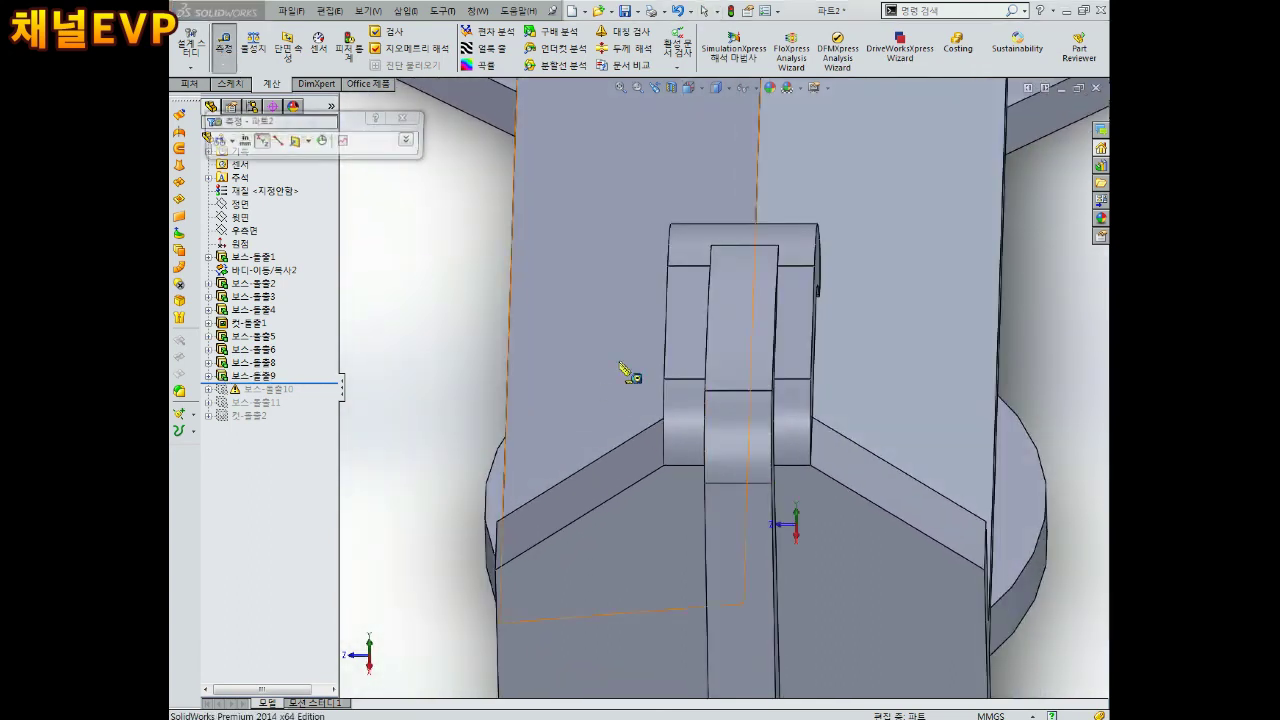
{"action": "left_click", "coordinate": [772, 425]}
{"action": "scroll", "coordinate": [820, 428], "scroll_direction": "down", "scroll_amount": 2}
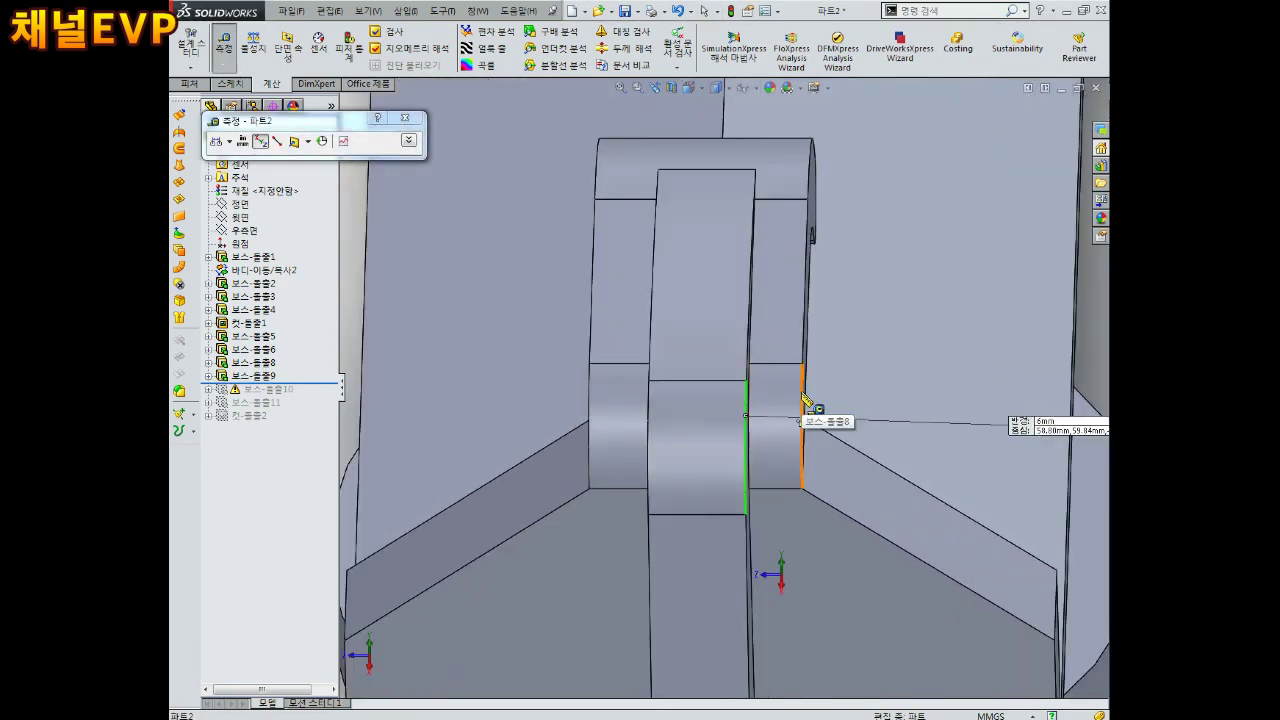
{"action": "left_click", "coordinate": [804, 402]}
{"action": "left_click", "coordinate": [226, 45]}
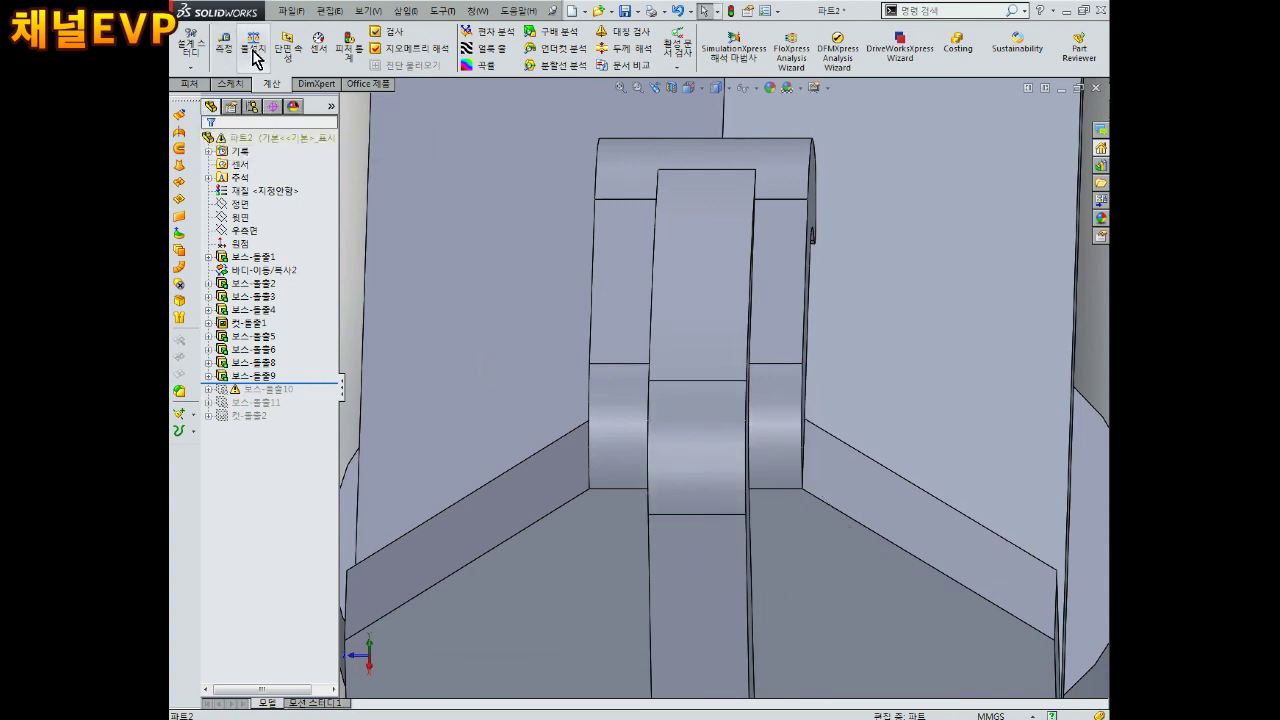
{"action": "left_click", "coordinate": [226, 45]}
{"action": "middle_click_drag", "start_coordinate": [491, 409], "coordinate": [740, 465]}
{"action": "left_click", "coordinate": [717, 435]}
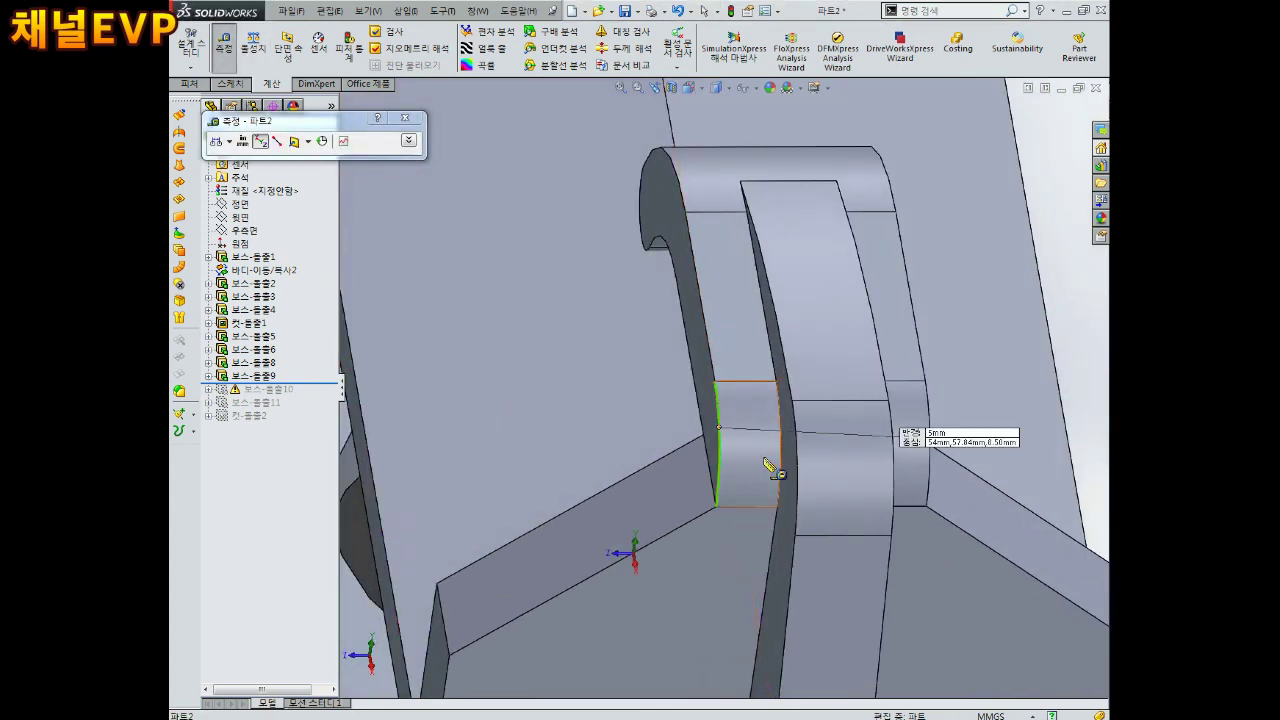
{"action": "left_click", "coordinate": [797, 463]}
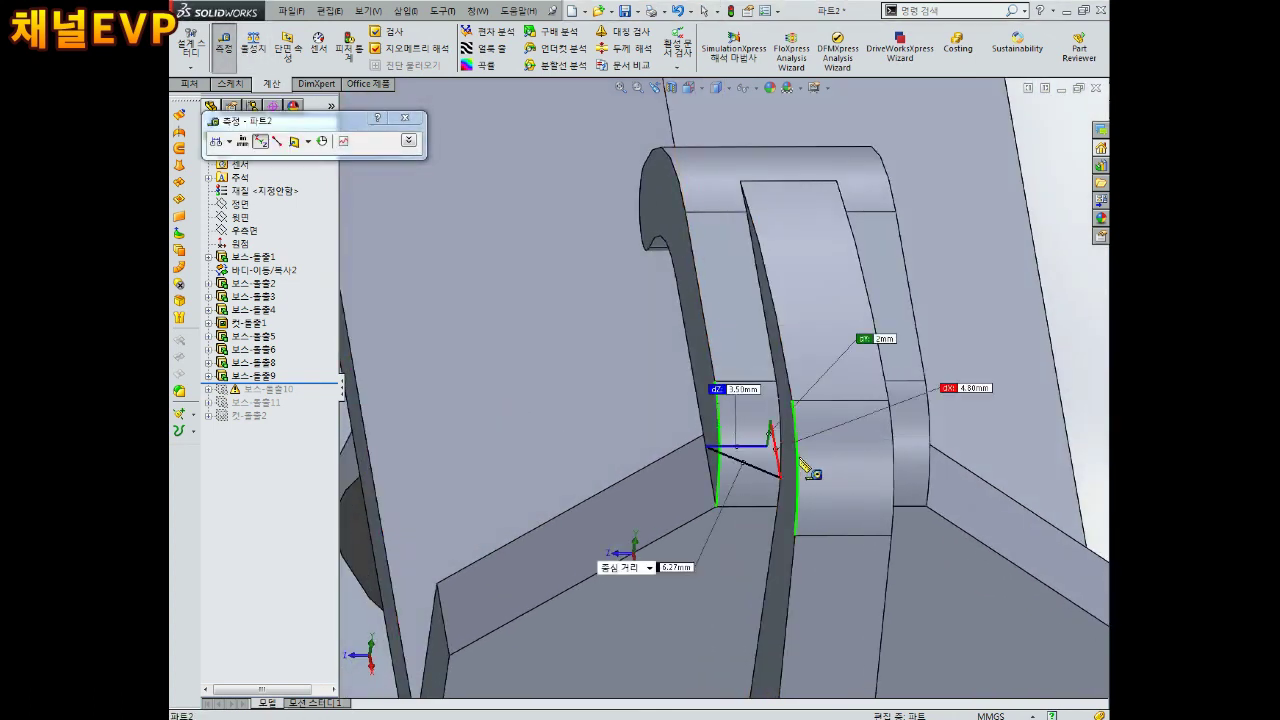
{"action": "key", "text": "Escape"}
{"action": "middle_click_drag", "start_coordinate": [800, 463], "coordinate": [867, 496]}
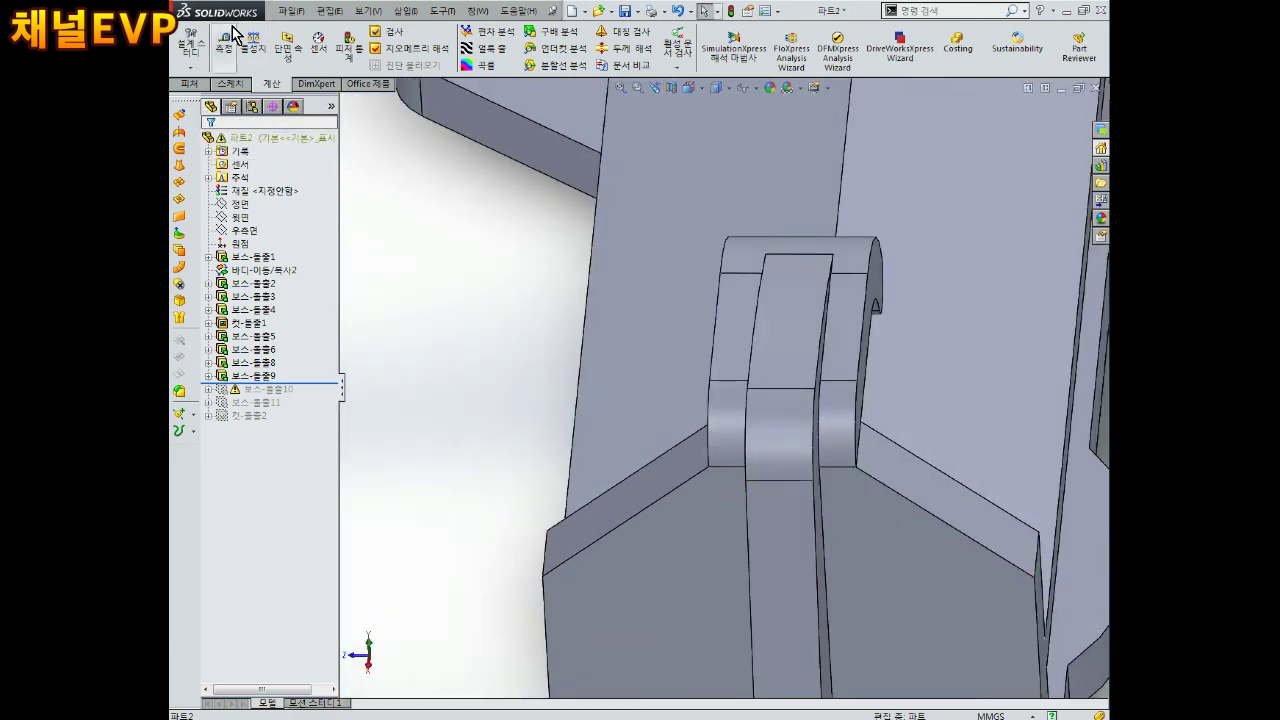
{"action": "left_click", "coordinate": [226, 45]}
{"action": "left_click", "coordinate": [797, 389]}
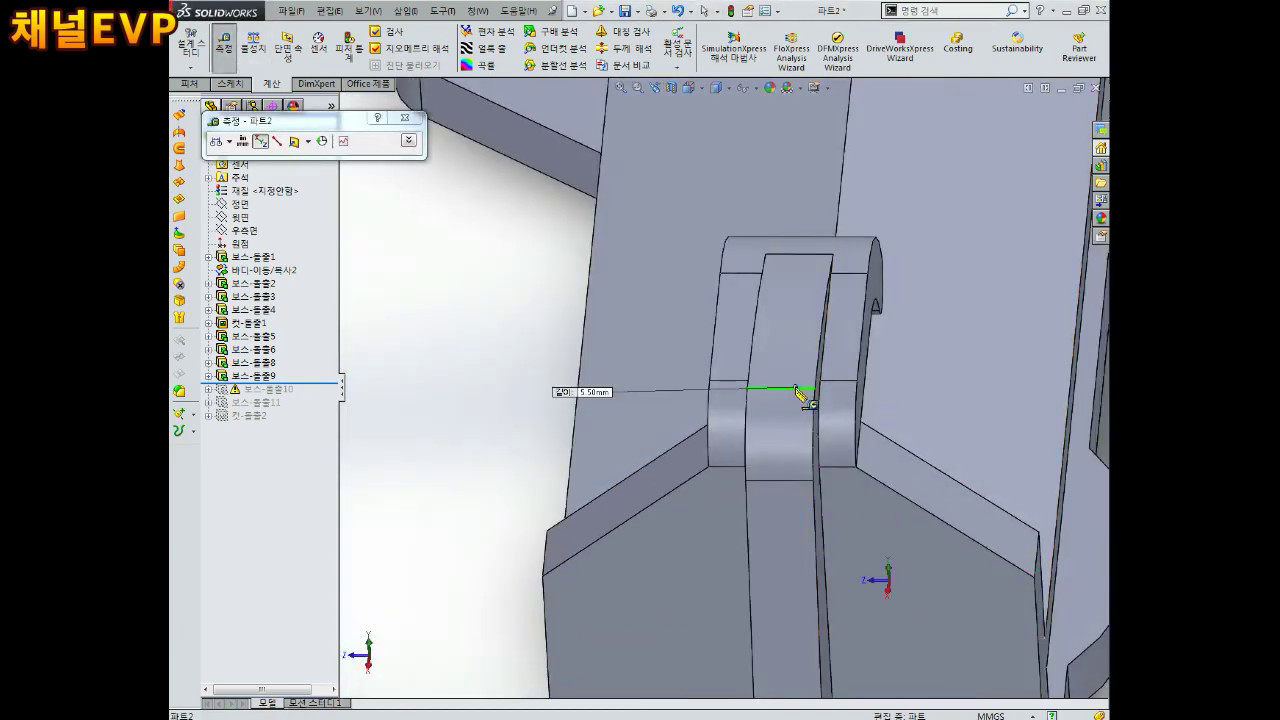
{"action": "scroll", "coordinate": [797, 389], "scroll_direction": "up", "scroll_amount": 5}
{"action": "key", "text": "Escape"}
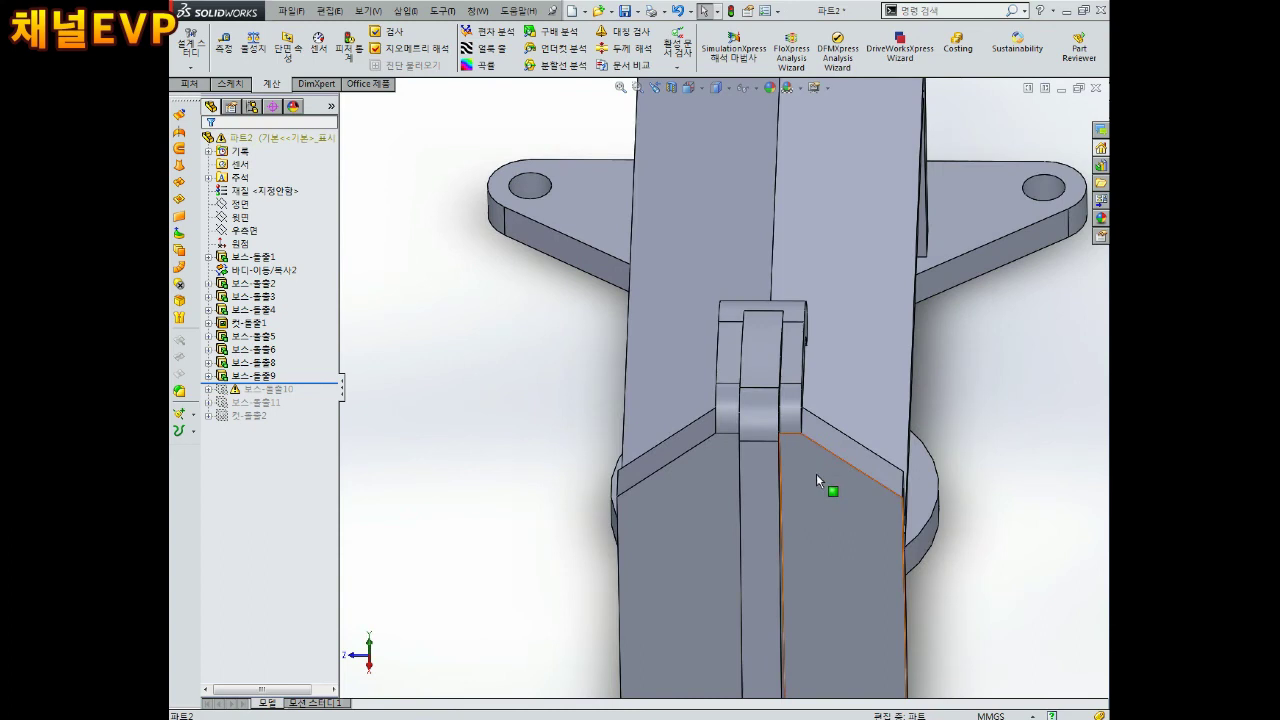
Change 보스-돌출9's Direction 1 depth to 5.50 mm.
{"action": "left_click", "coordinate": [268, 376]}
{"action": "left_click", "coordinate": [276, 336]}
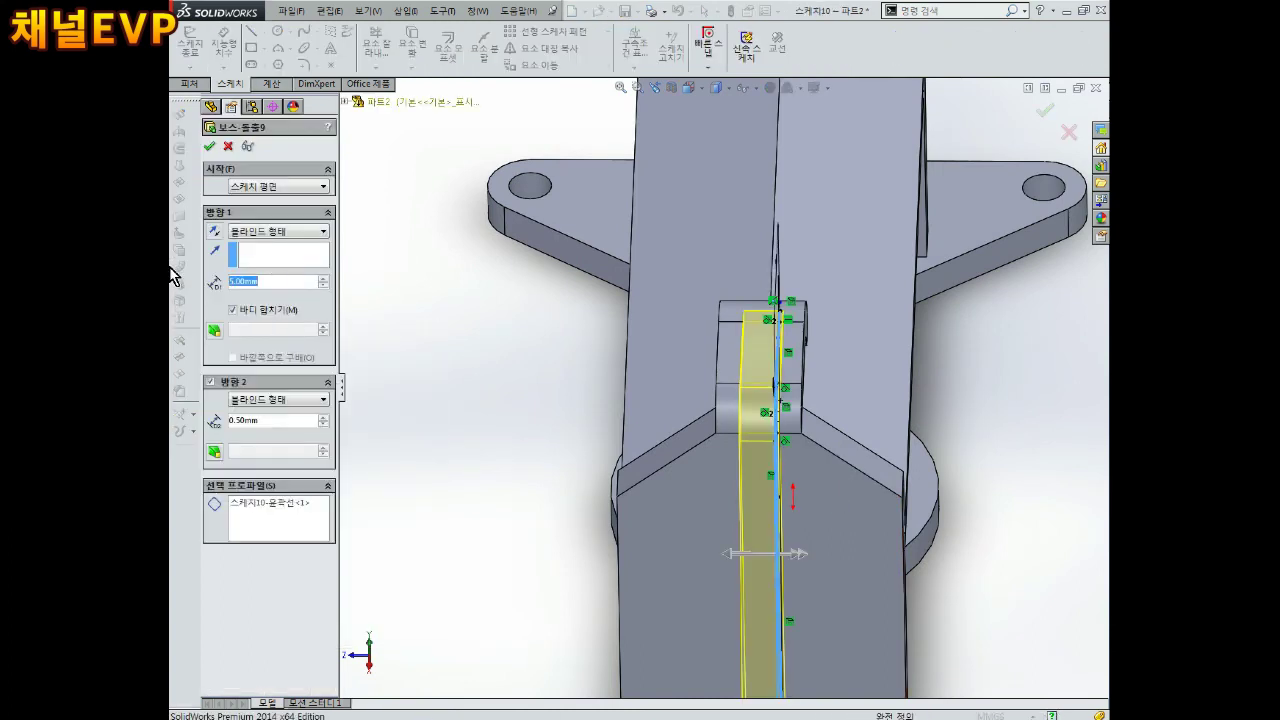
{"action": "type", "text": "5.5"}
{"action": "key", "text": "Return"}
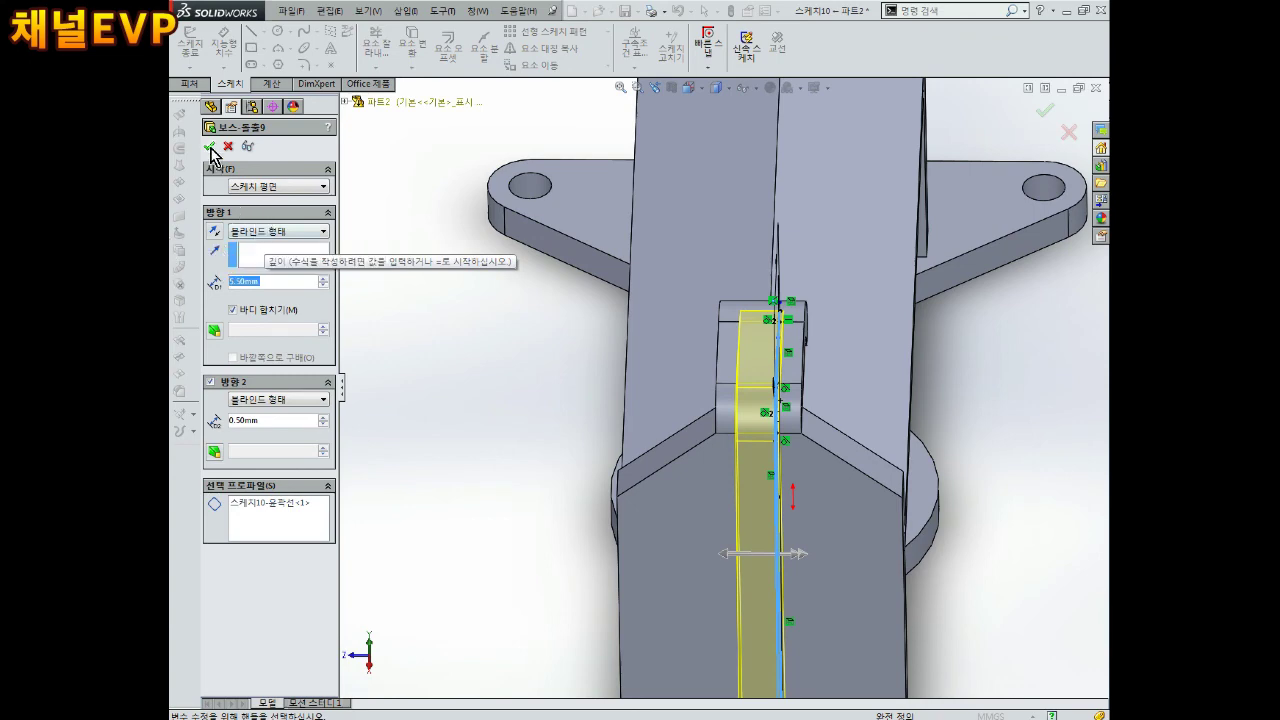
{"action": "left_click", "coordinate": [209, 146]}
{"action": "scroll", "coordinate": [585, 448], "scroll_direction": "up", "scroll_amount": 5}
{"action": "mouse_move", "coordinate": [585, 448]}
{"action": "middle_mouse_down"}
{"action": "mouse_move", "coordinate": [737, 515]}
{"action": "mouse_move", "coordinate": [611, 517]}
{"action": "middle_mouse_up"}
{"action": "left_click", "coordinate": [268, 398]}
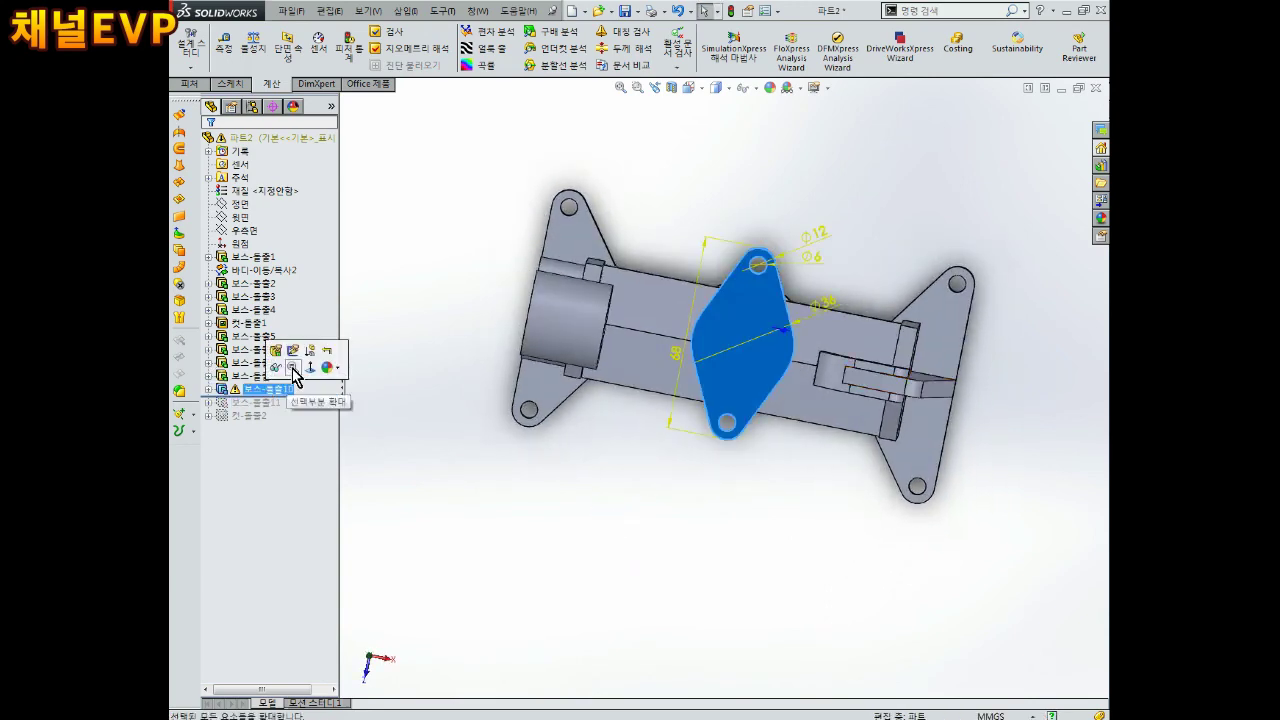
Make the flange sketch's centre point vertical to the origin, then roll forward past 보스-돌출11.
{"action": "left_click", "coordinate": [294, 352]}
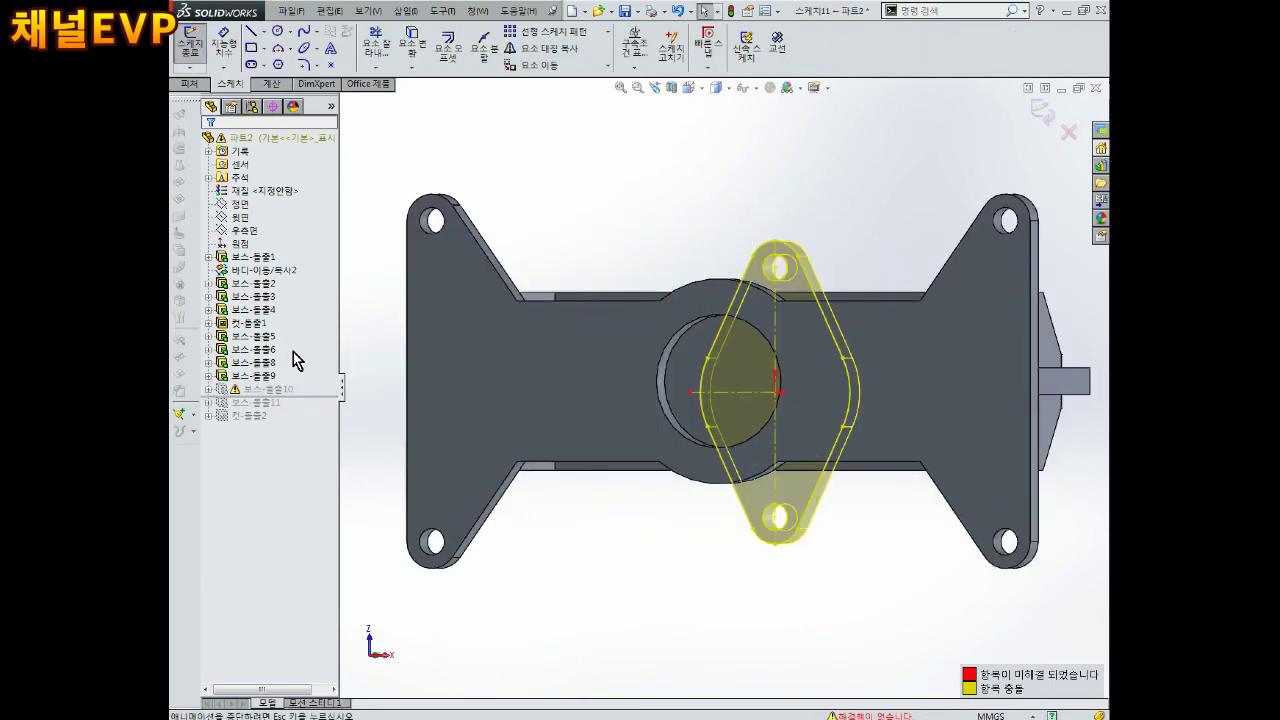
{"action": "scroll", "coordinate": [740, 405], "scroll_direction": "down", "scroll_amount": 5}
{"action": "scroll", "coordinate": [746, 430], "scroll_direction": "up", "scroll_amount": 5}
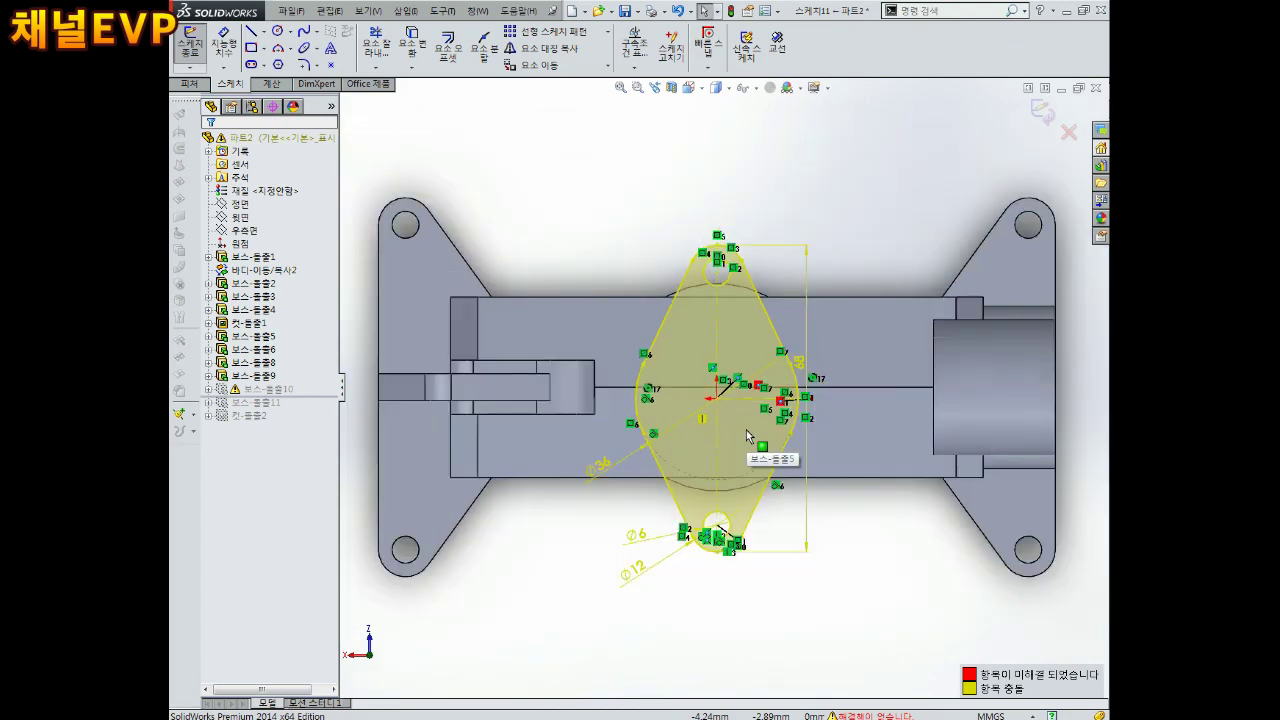
{"action": "scroll", "coordinate": [742, 422], "scroll_direction": "down", "scroll_amount": 4}
{"action": "left_click", "coordinate": [697, 385]}
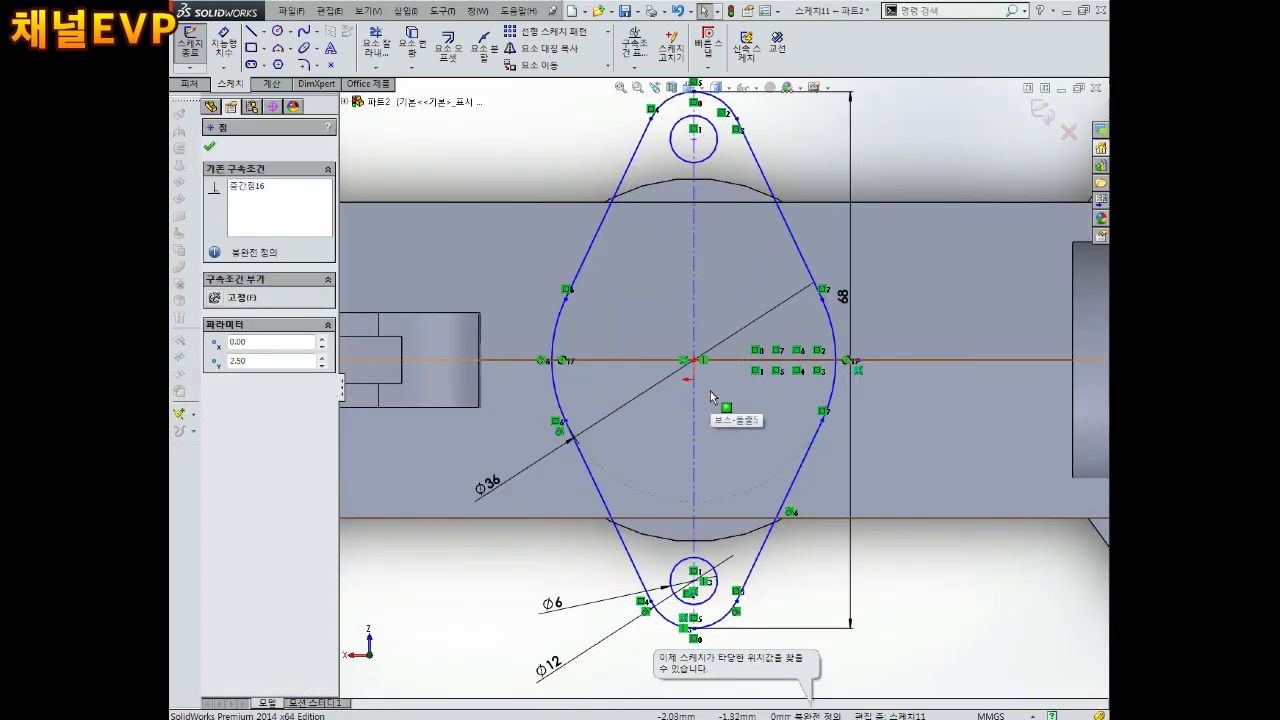
{"action": "scroll", "coordinate": [706, 373], "scroll_direction": "up", "scroll_amount": 1}
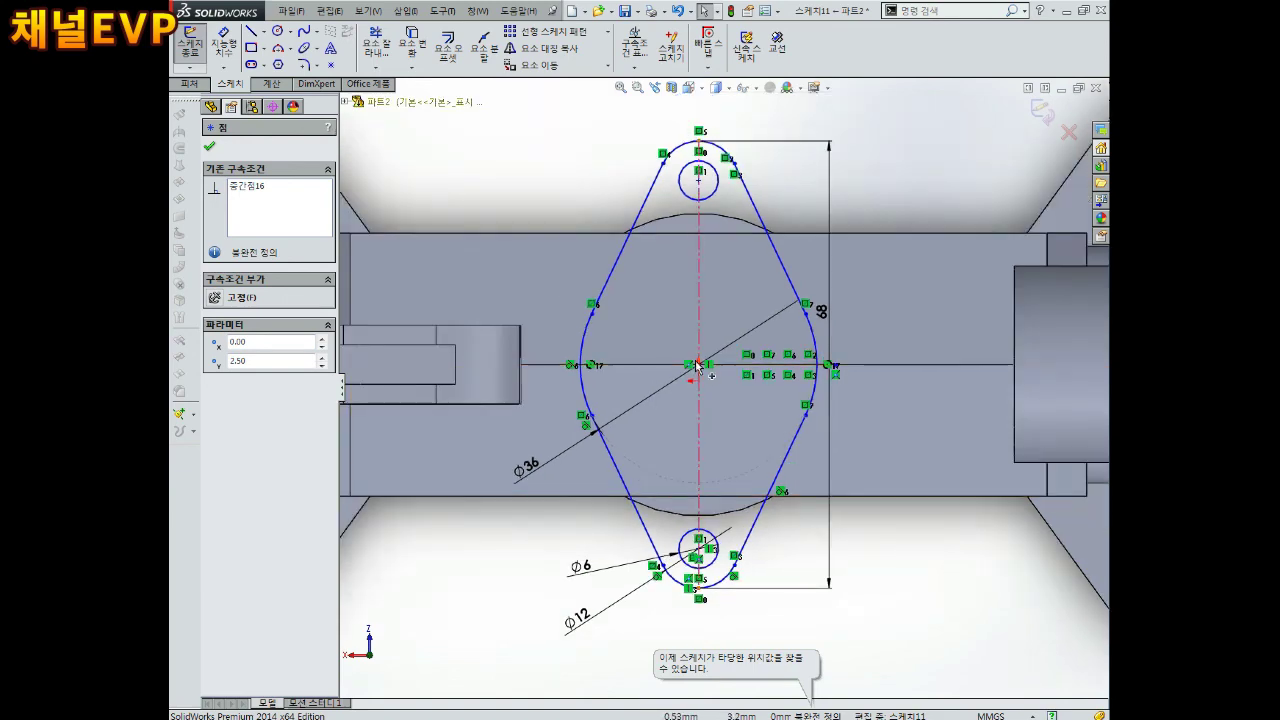
{"action": "left_click_drag", "start_coordinate": [701, 367], "coordinate": [708, 383]}
{"action": "scroll", "coordinate": [706, 382], "scroll_direction": "down", "scroll_amount": 2}
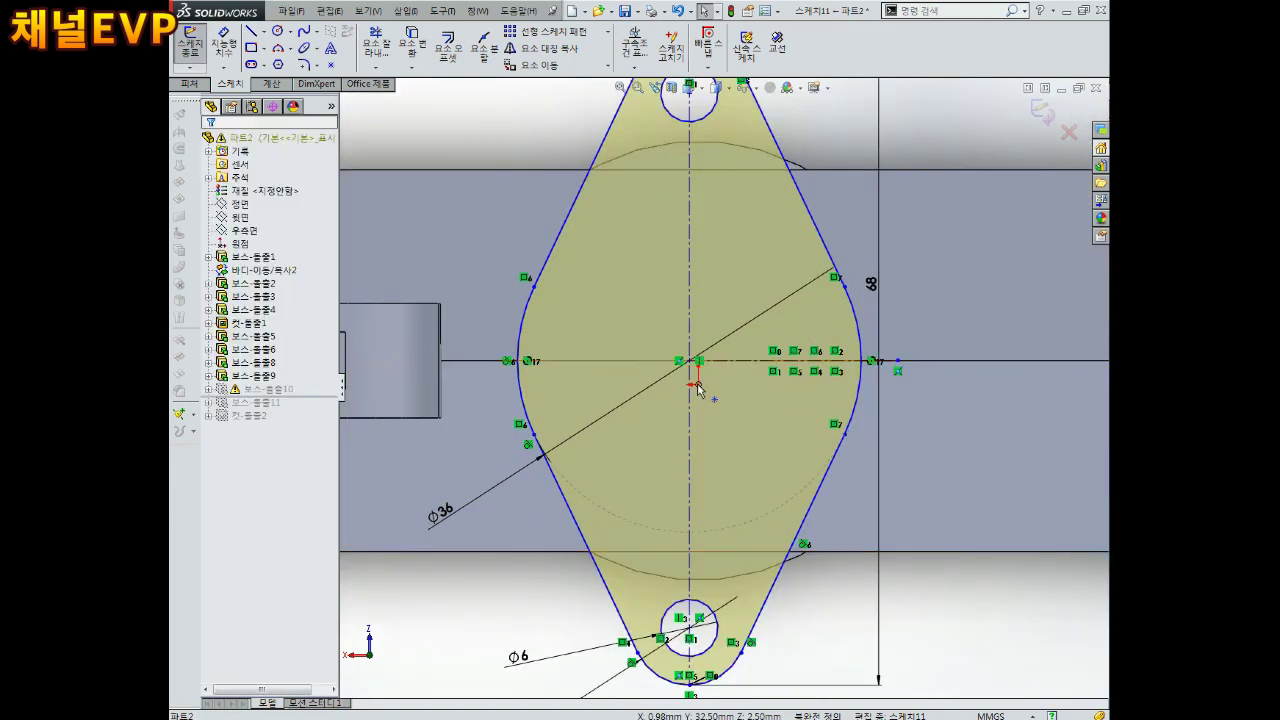
{"action": "left_click", "coordinate": [697, 383], "text": "ctrl"}
{"action": "left_click", "coordinate": [217, 402]}
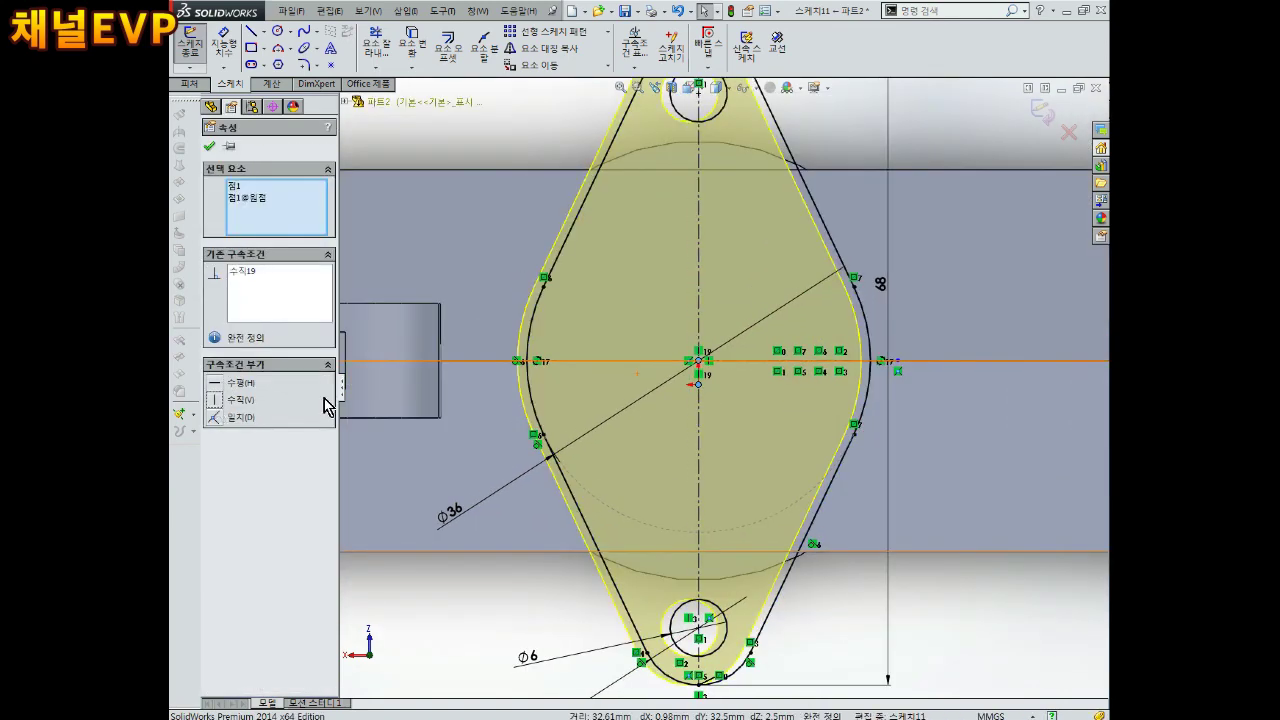
{"action": "left_click", "coordinate": [1048, 110]}
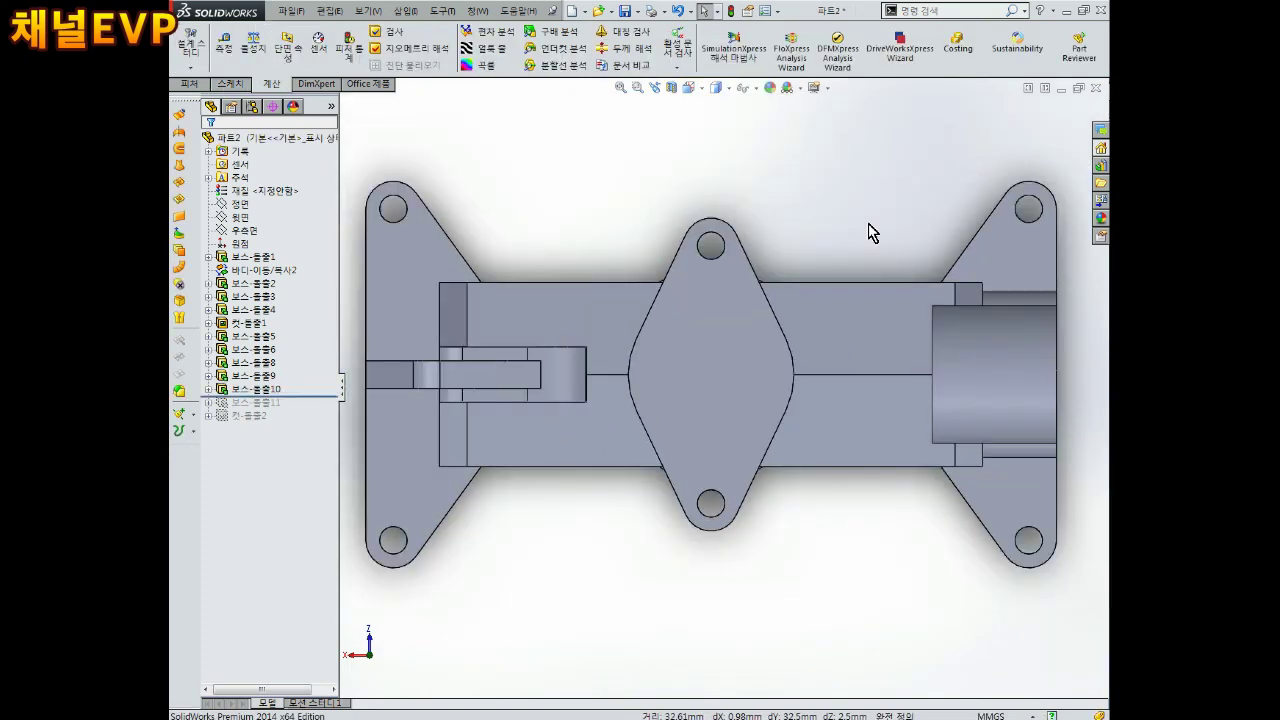
{"action": "left_click_drag", "start_coordinate": [270, 397], "coordinate": [276, 410]}
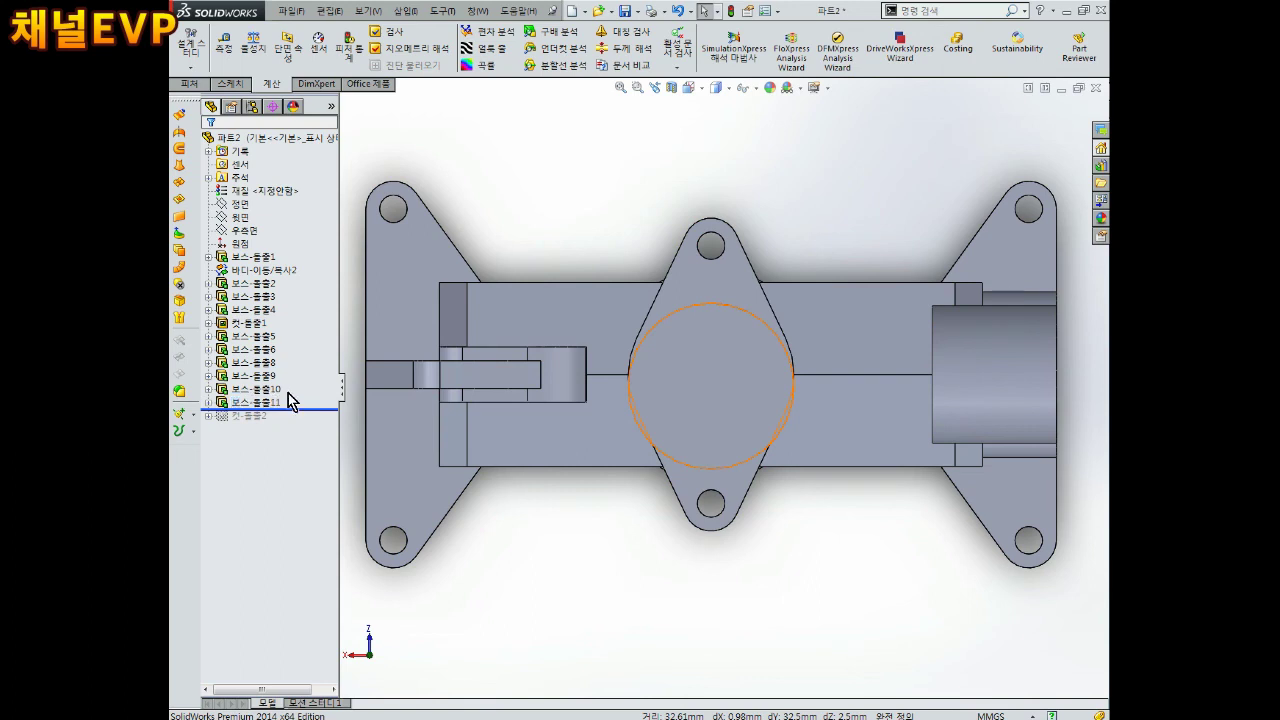
Make the Ø36 circle in the 보스-돌출11 sketch concentric with the flange's round edge.
{"action": "right_click", "coordinate": [290, 400]}
{"action": "left_click", "coordinate": [305, 360]}
{"action": "scroll", "coordinate": [703, 399], "scroll_direction": "down", "scroll_amount": 3}
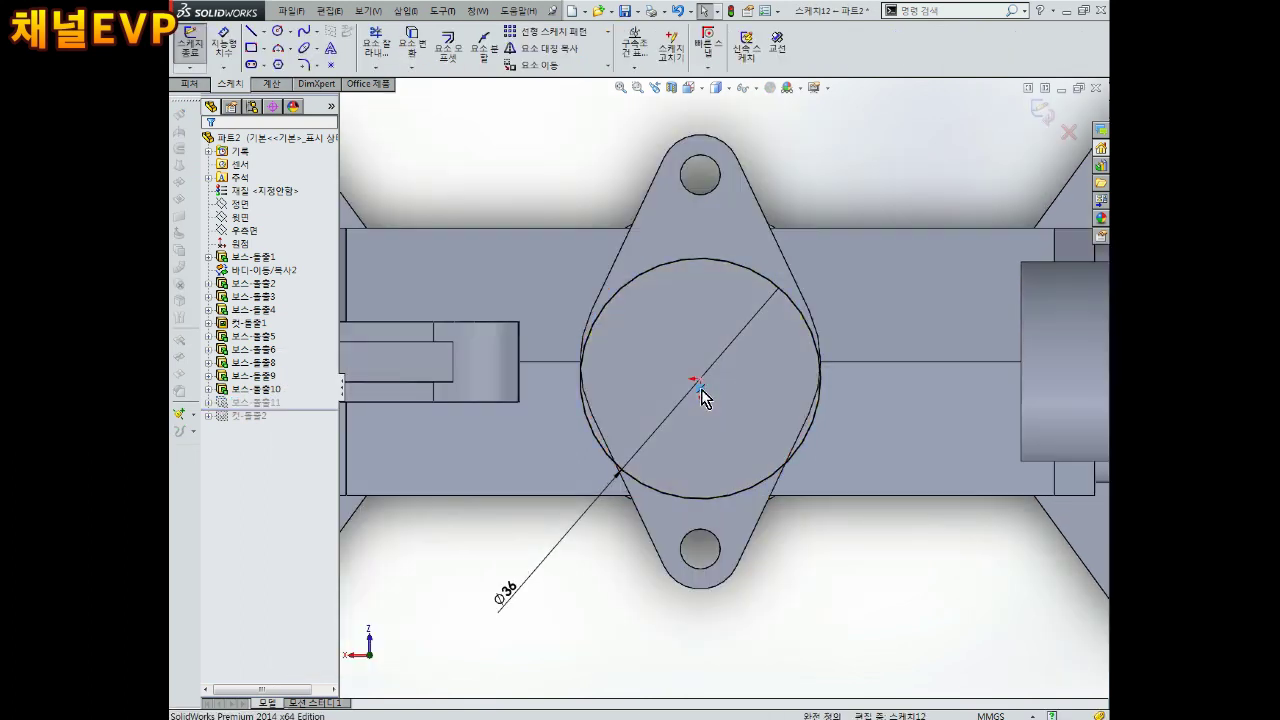
{"action": "left_click", "coordinate": [769, 286]}
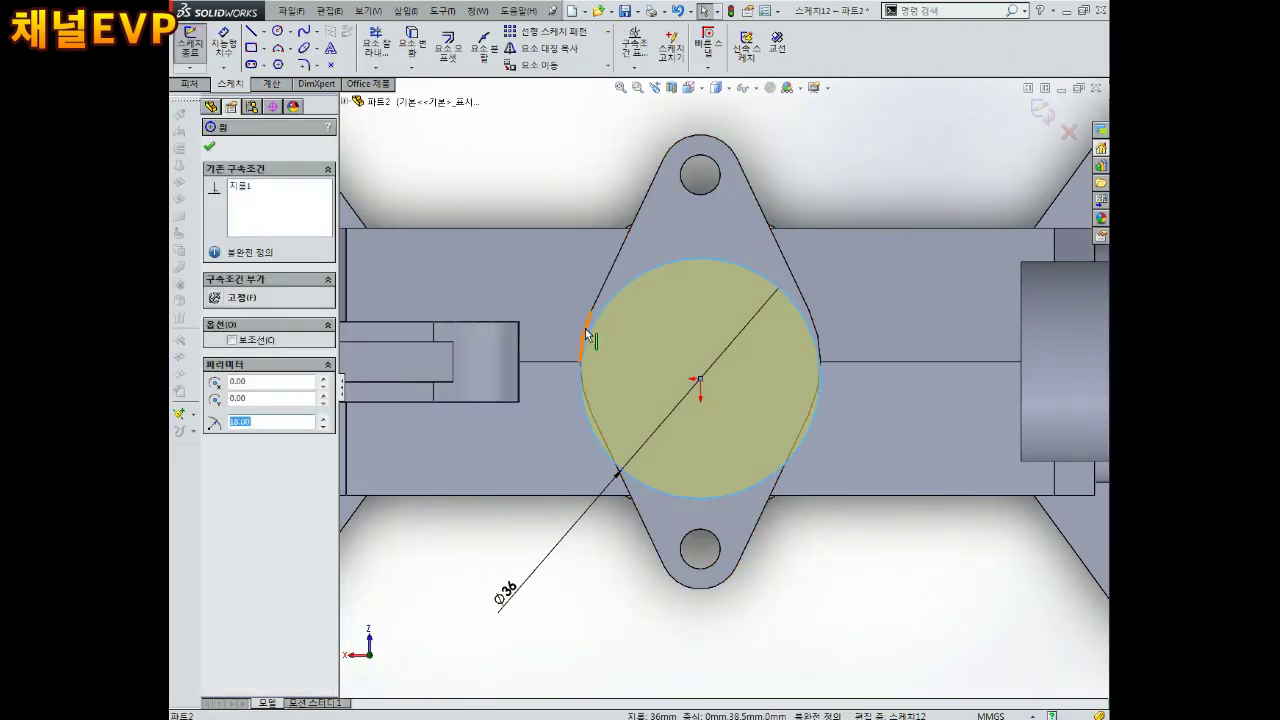
{"action": "left_click", "coordinate": [381, 381], "text": "ctrl"}
{"action": "left_click", "coordinate": [215, 418]}
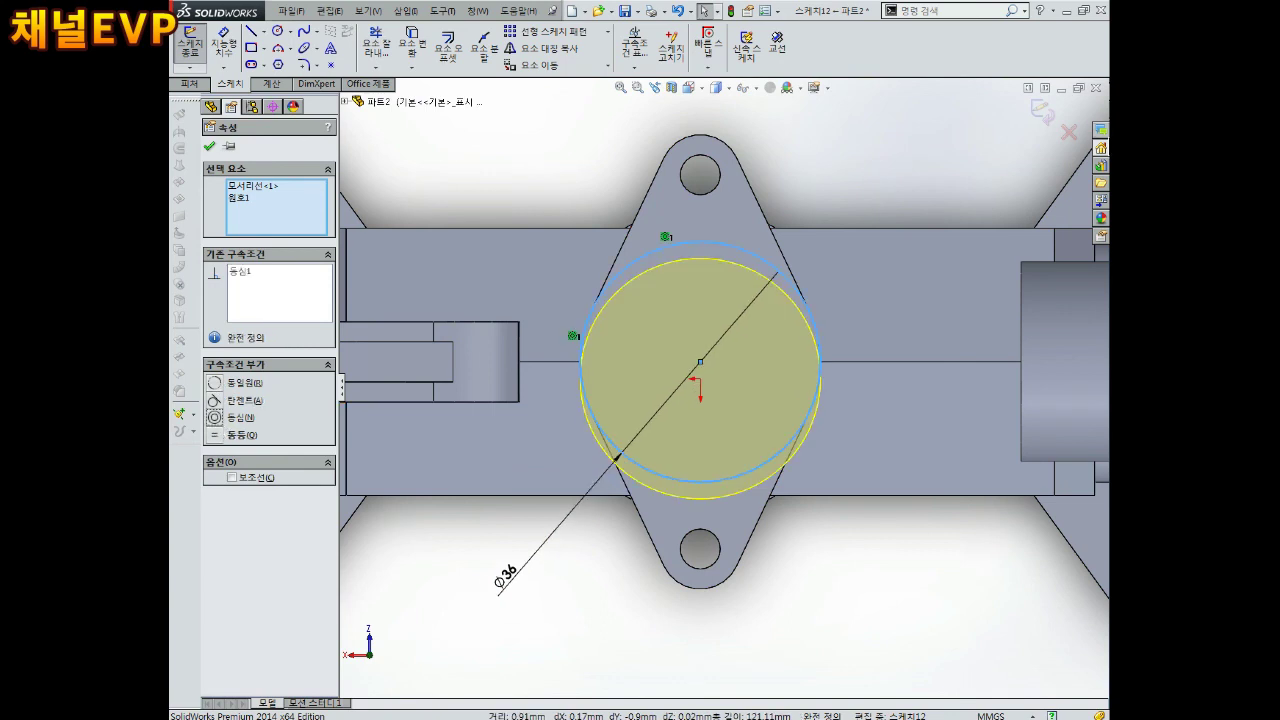
{"action": "left_click", "coordinate": [1044, 114]}
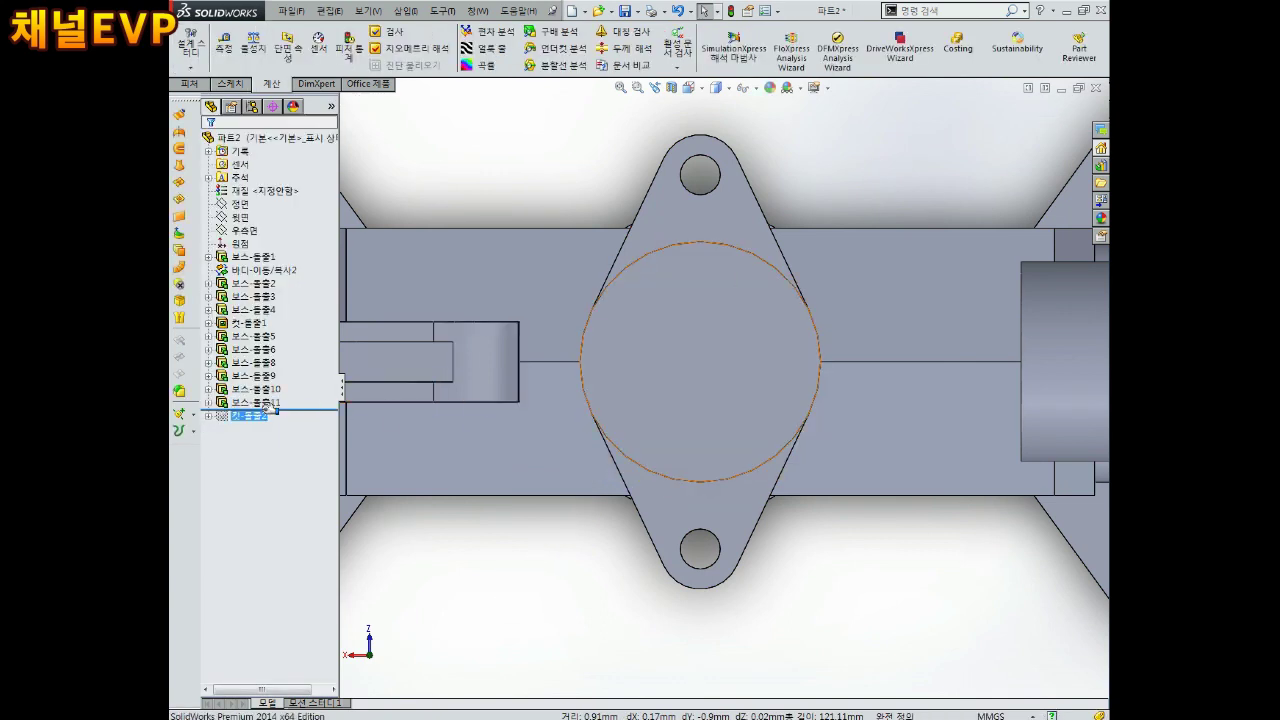
Roll the feature history forward past 컷-돌출2 and rebuild the 보스-돌출11 sketch.
{"action": "left_click_drag", "start_coordinate": [313, 407], "coordinate": [300, 421]}
{"action": "left_click", "coordinate": [252, 402]}
{"action": "left_click", "coordinate": [275, 368]}
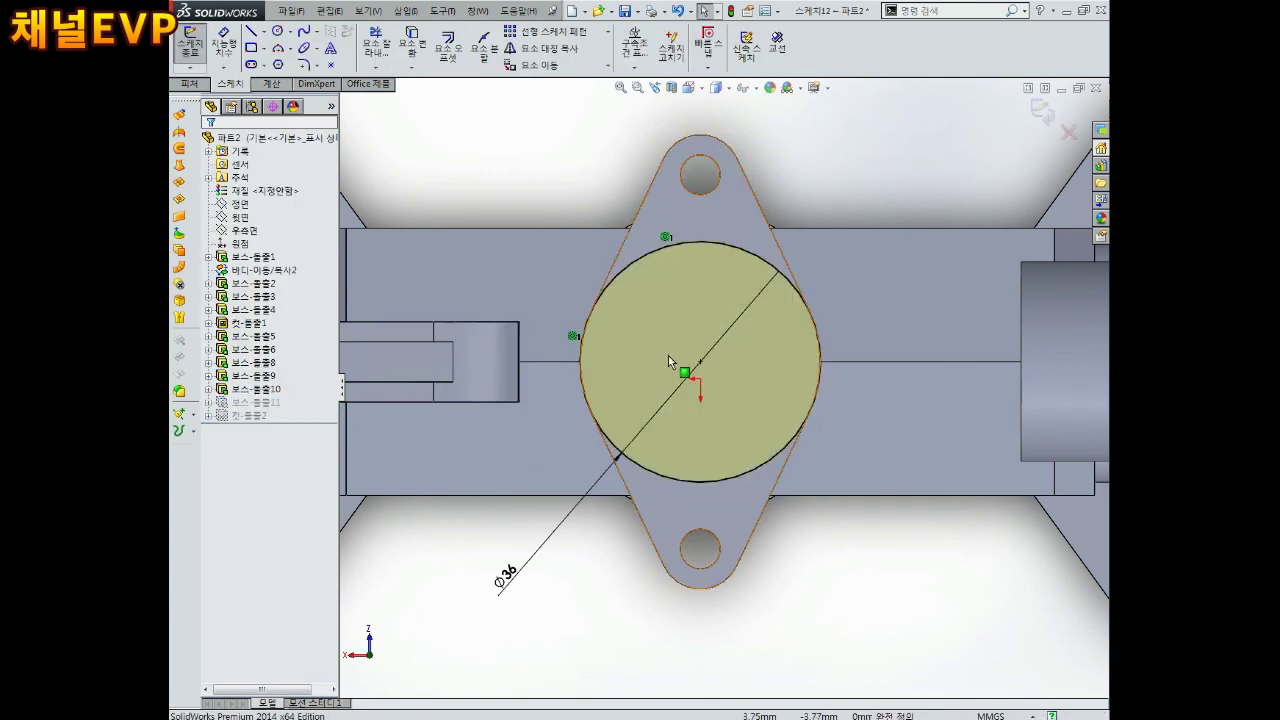
{"action": "left_click", "coordinate": [1044, 114]}
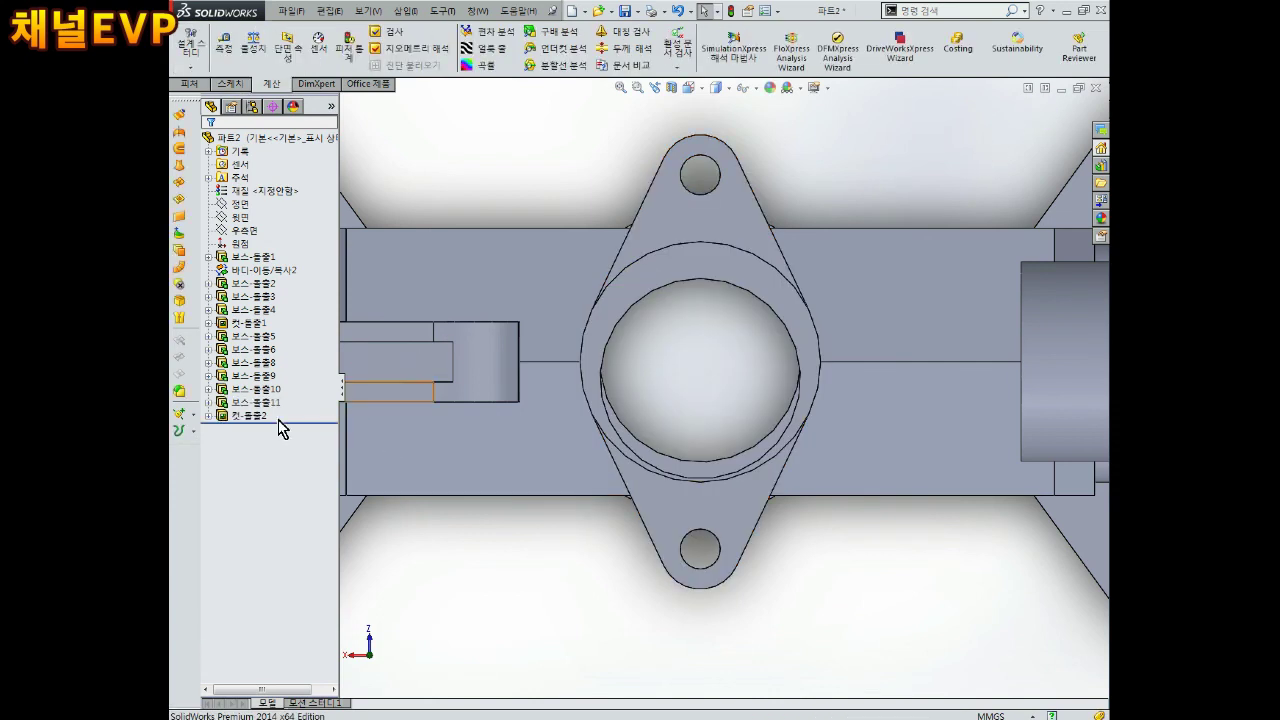
Make the Ø30 circle in the 컷-돌출2 sketch concentric with the boss edge, cutting the bore.
{"action": "left_click", "coordinate": [257, 417]}
{"action": "left_click", "coordinate": [287, 387]}
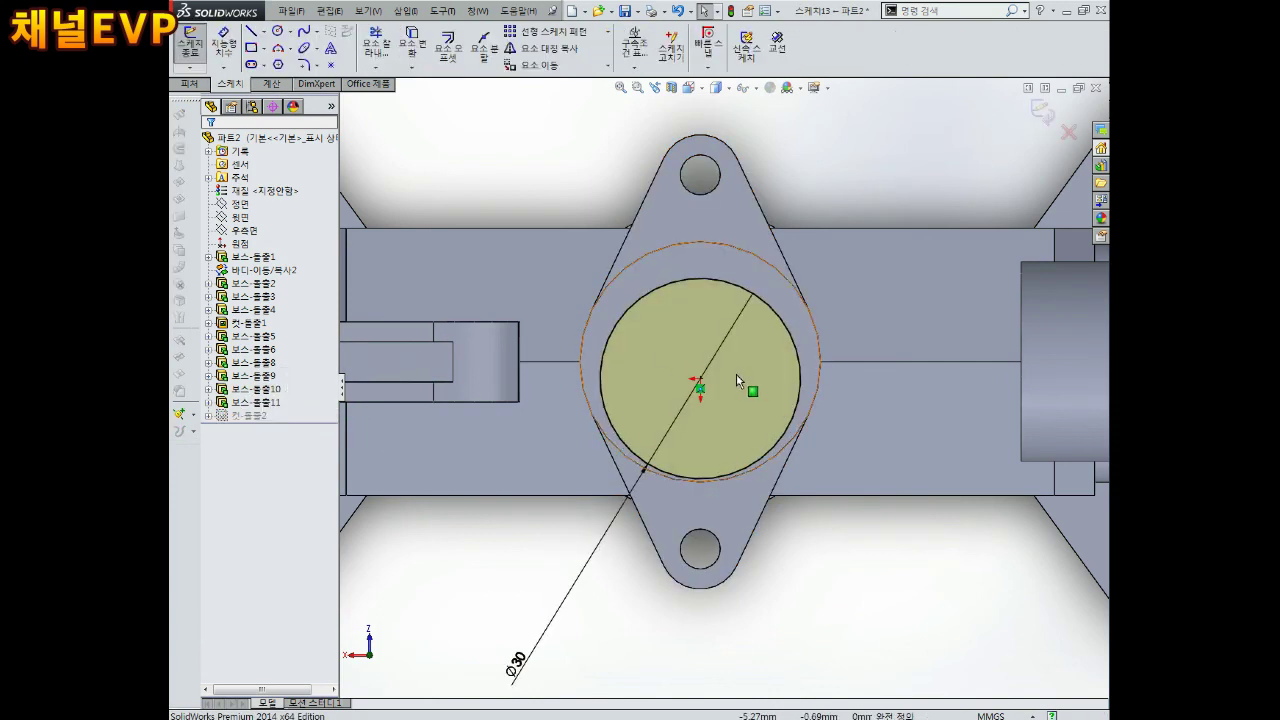
{"action": "left_click", "coordinate": [749, 294]}
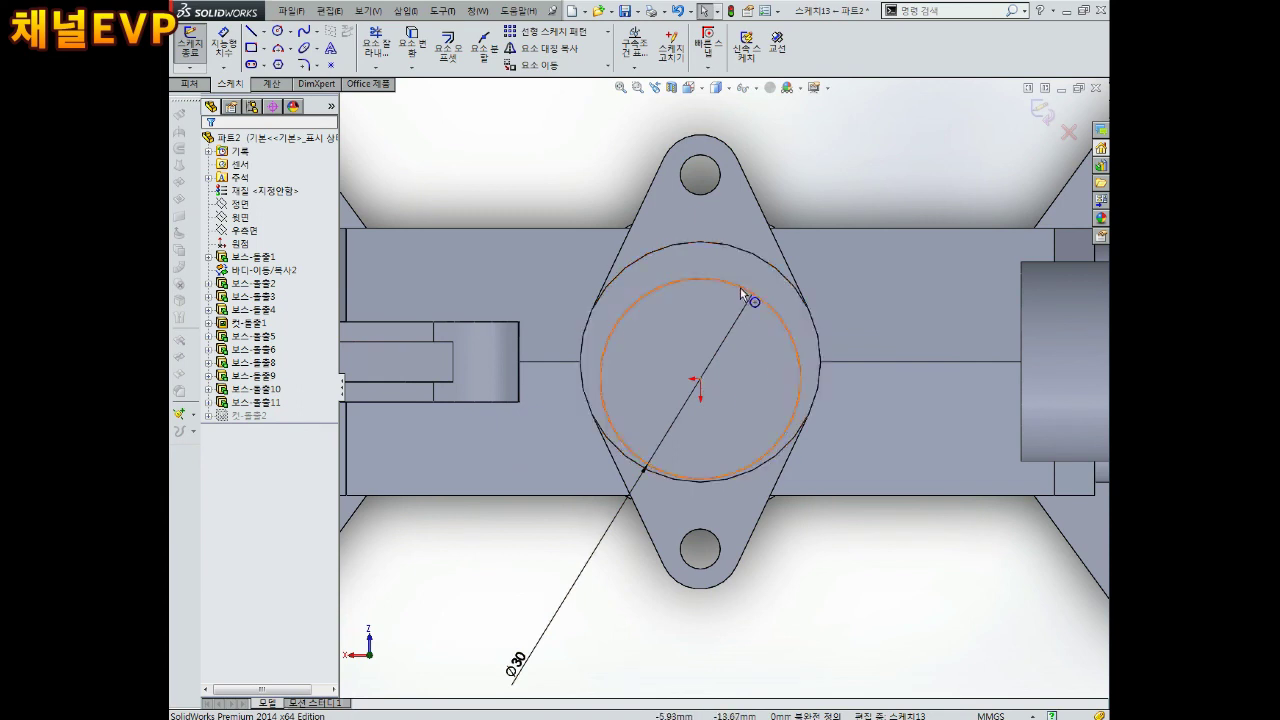
{"action": "left_click", "coordinate": [752, 258], "text": "ctrl"}
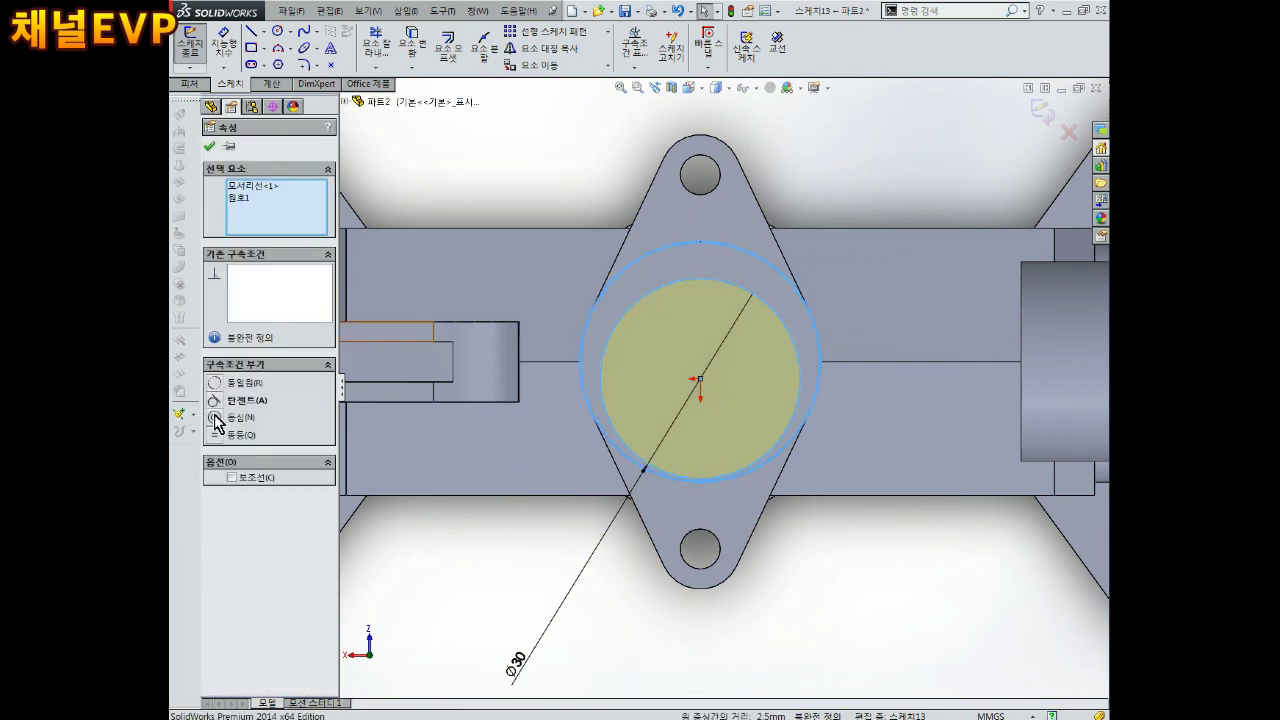
{"action": "left_click", "coordinate": [214, 417]}
{"action": "left_click", "coordinate": [1043, 113]}
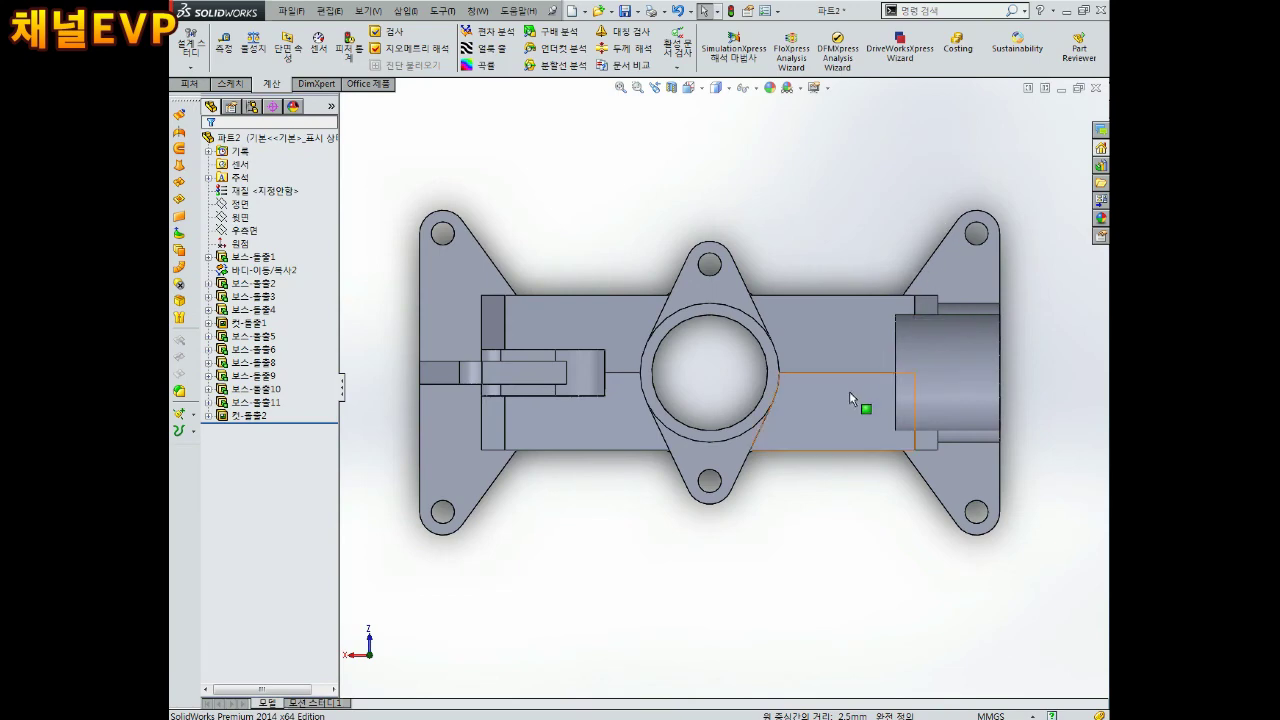
{"action": "mouse_move", "coordinate": [914, 303]}
{"action": "middle_mouse_down"}
{"action": "mouse_move", "coordinate": [643, 237]}
{"action": "mouse_move", "coordinate": [720, 420]}
{"action": "middle_mouse_up"}
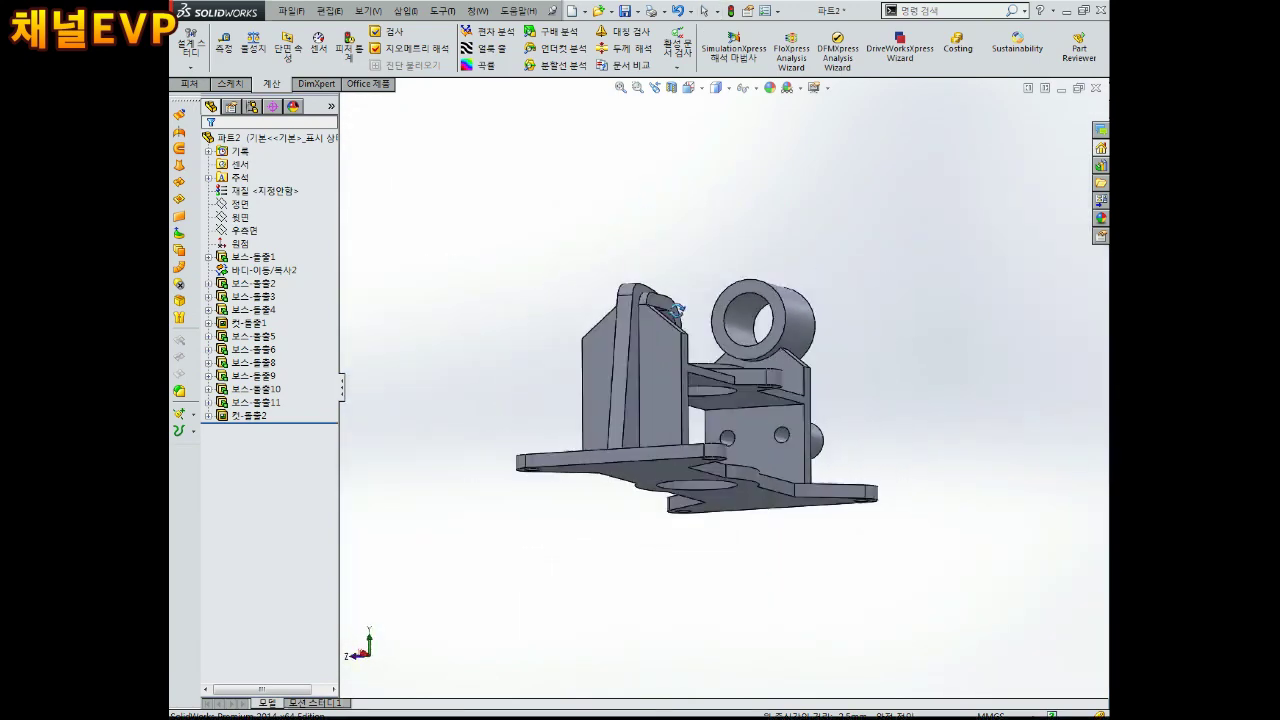